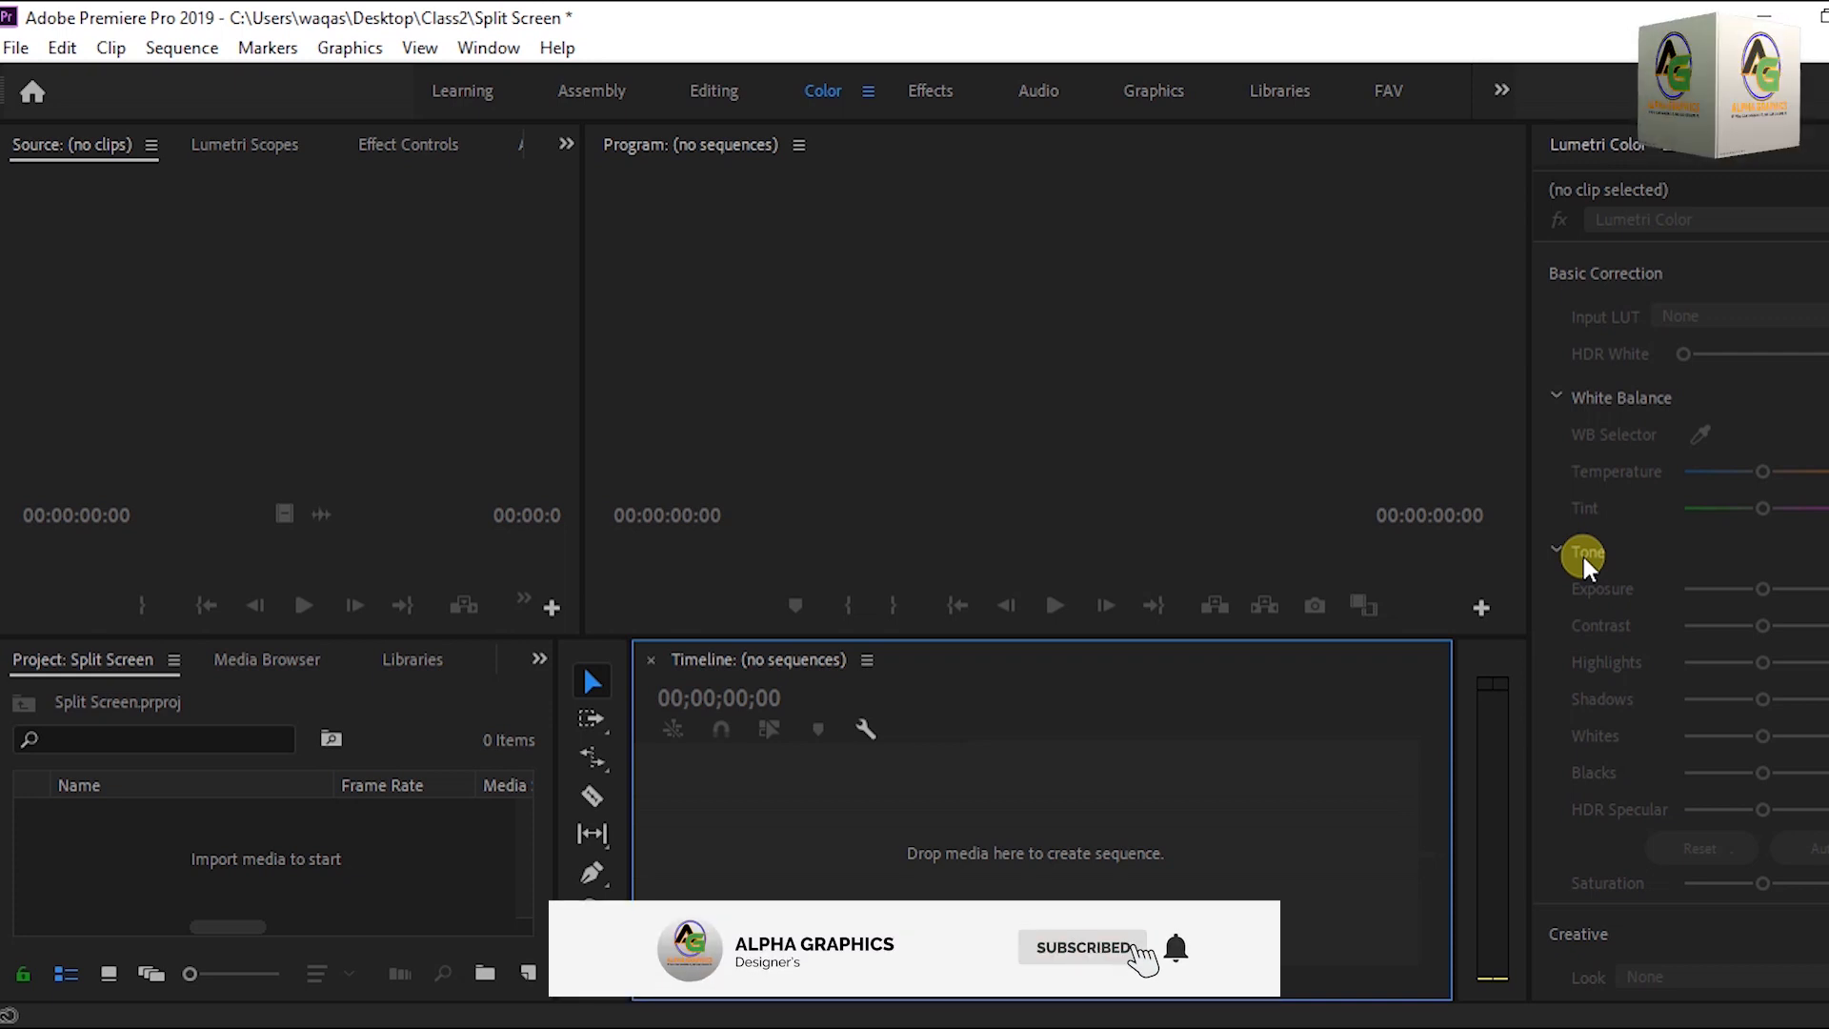
# Import the Sun - 6348 and Waves - 6183 video clips from the Desktop into the project.
pyautogui.click(379, 869)
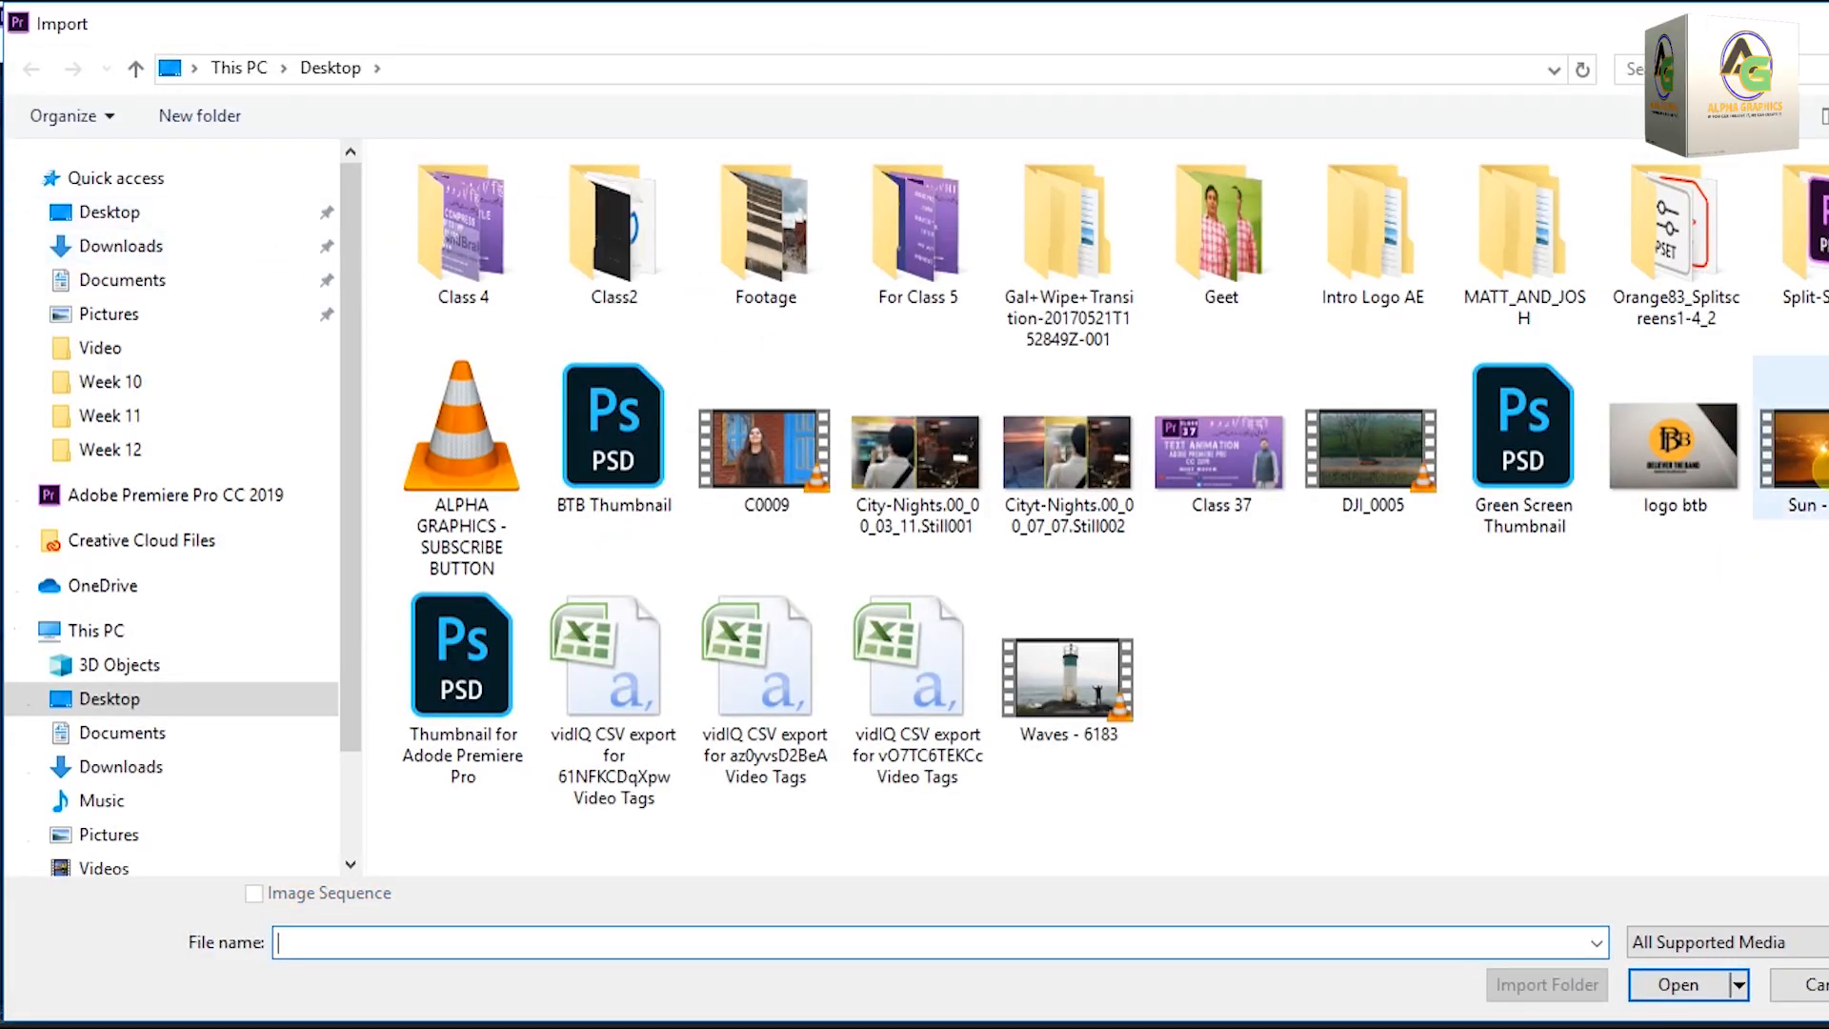
pyautogui.keyDown('ctrl'); pyautogui.click(1820, 470); pyautogui.keyUp('ctrl')
pyautogui.keyDown('ctrl'); pyautogui.doubleClick(1079, 709); pyautogui.keyUp('ctrl')
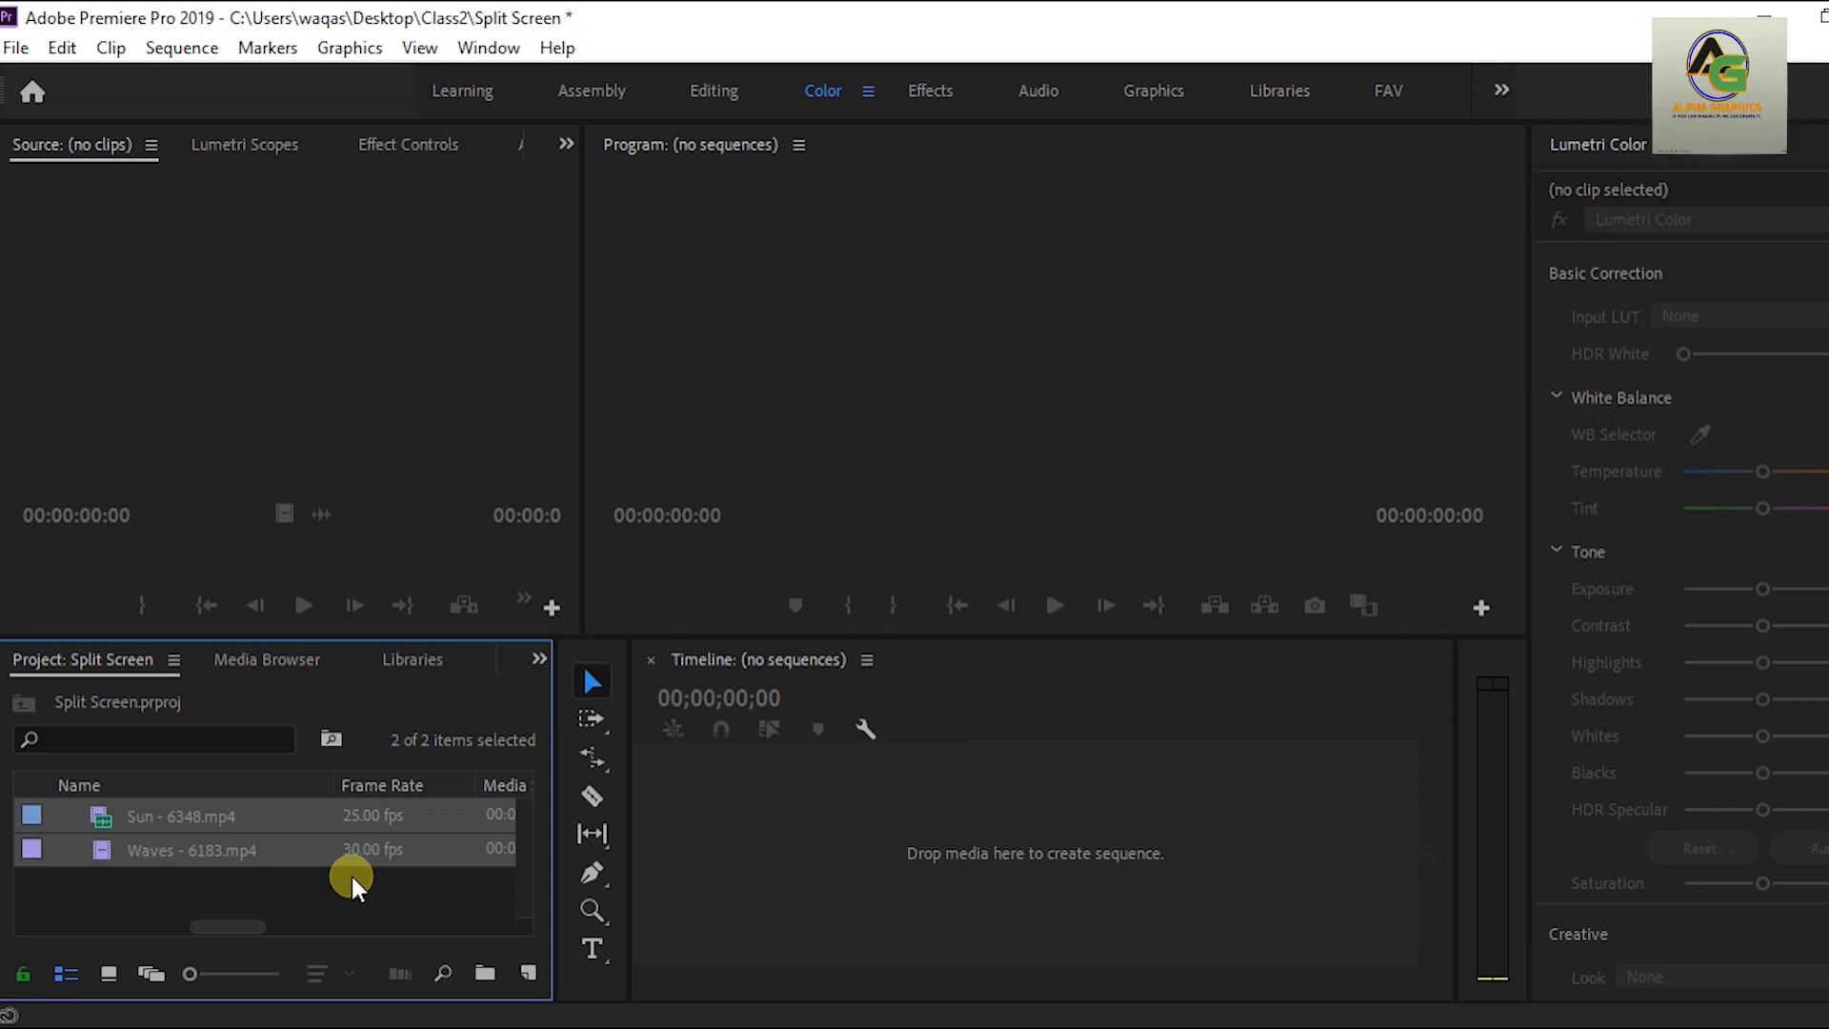
# Preview the Sun - 6348.mp4 and Waves - 6183.mp4 clips in the Source monitor.
pyautogui.doubleClick(111, 820)
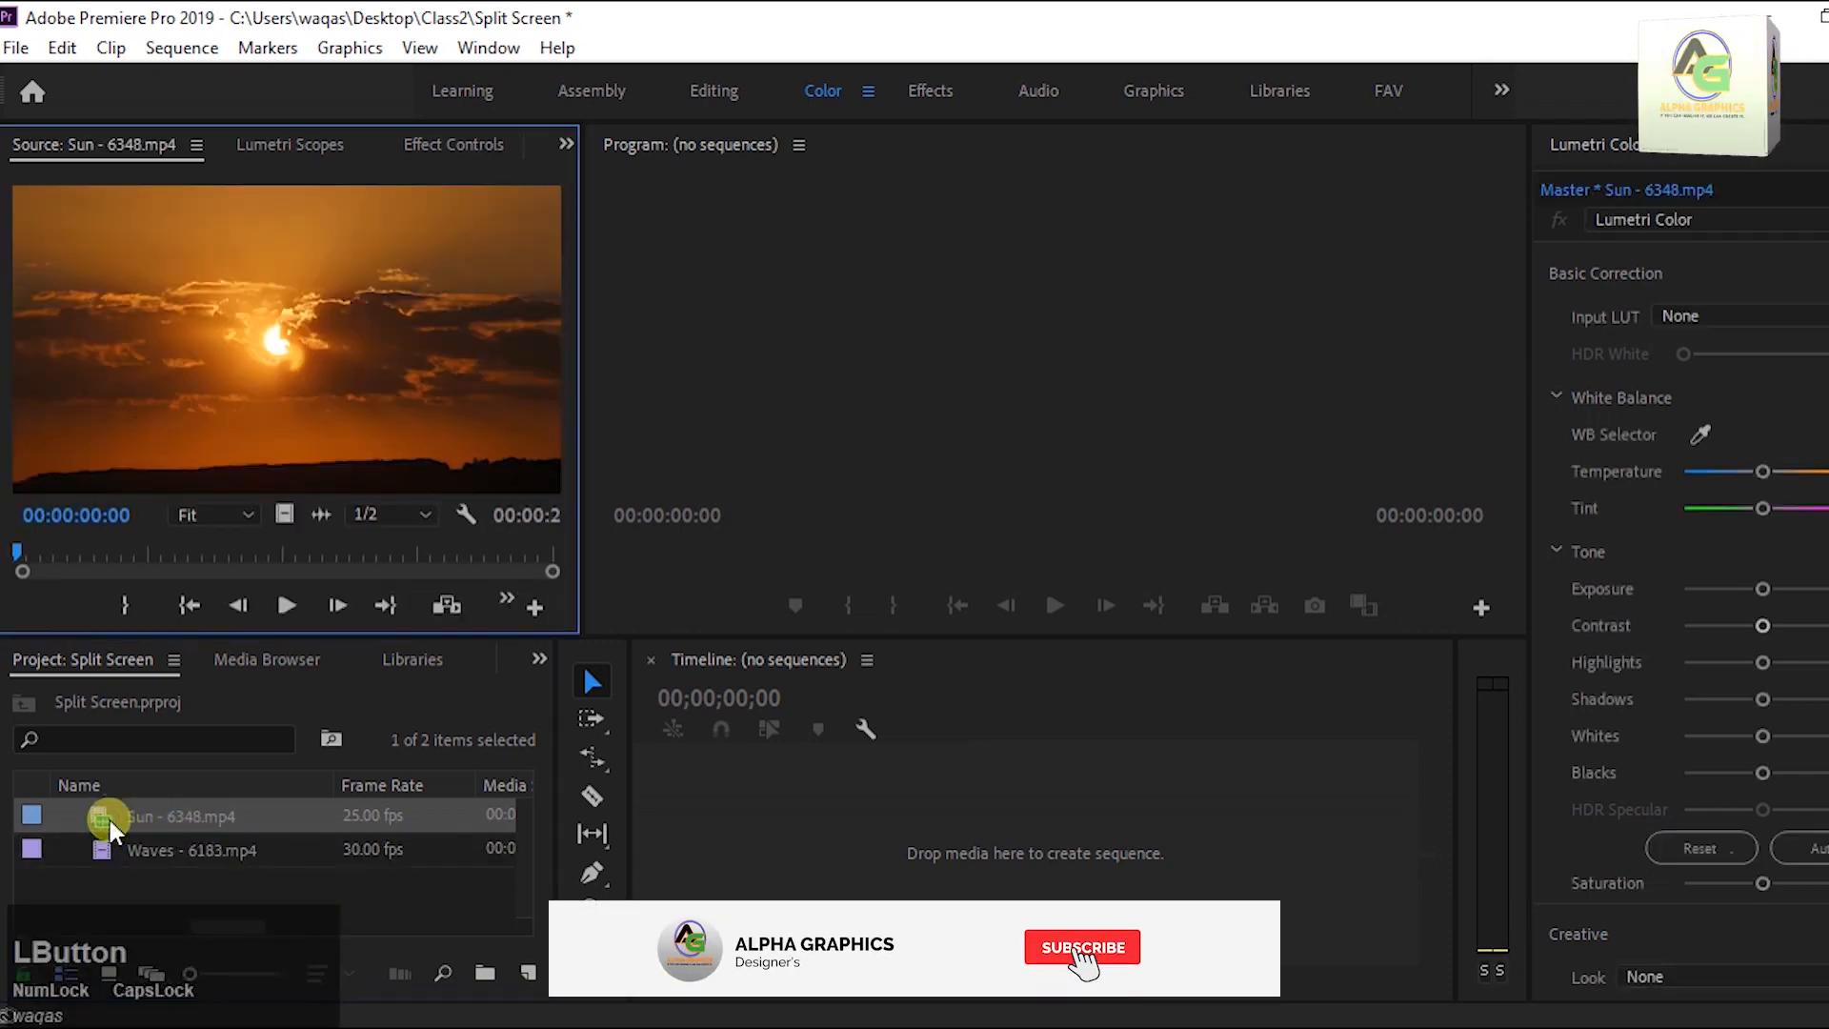
pyautogui.click(287, 606)
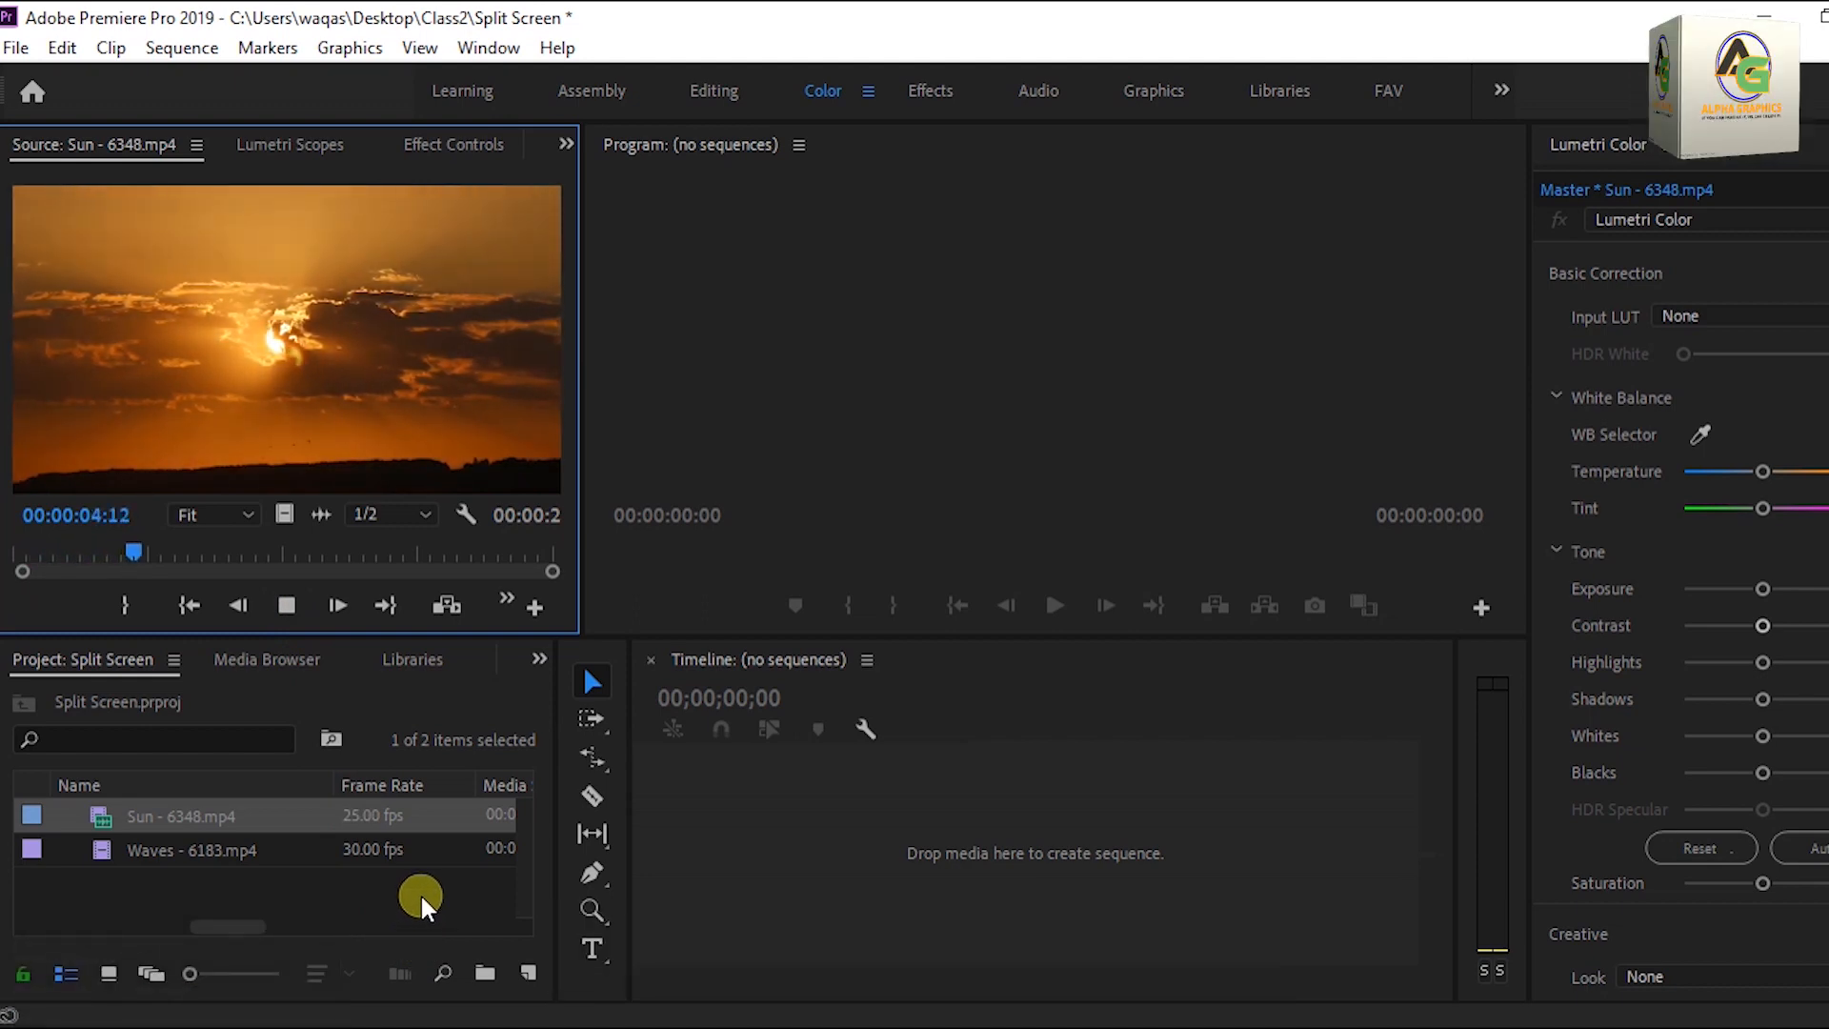
pyautogui.click(141, 808)
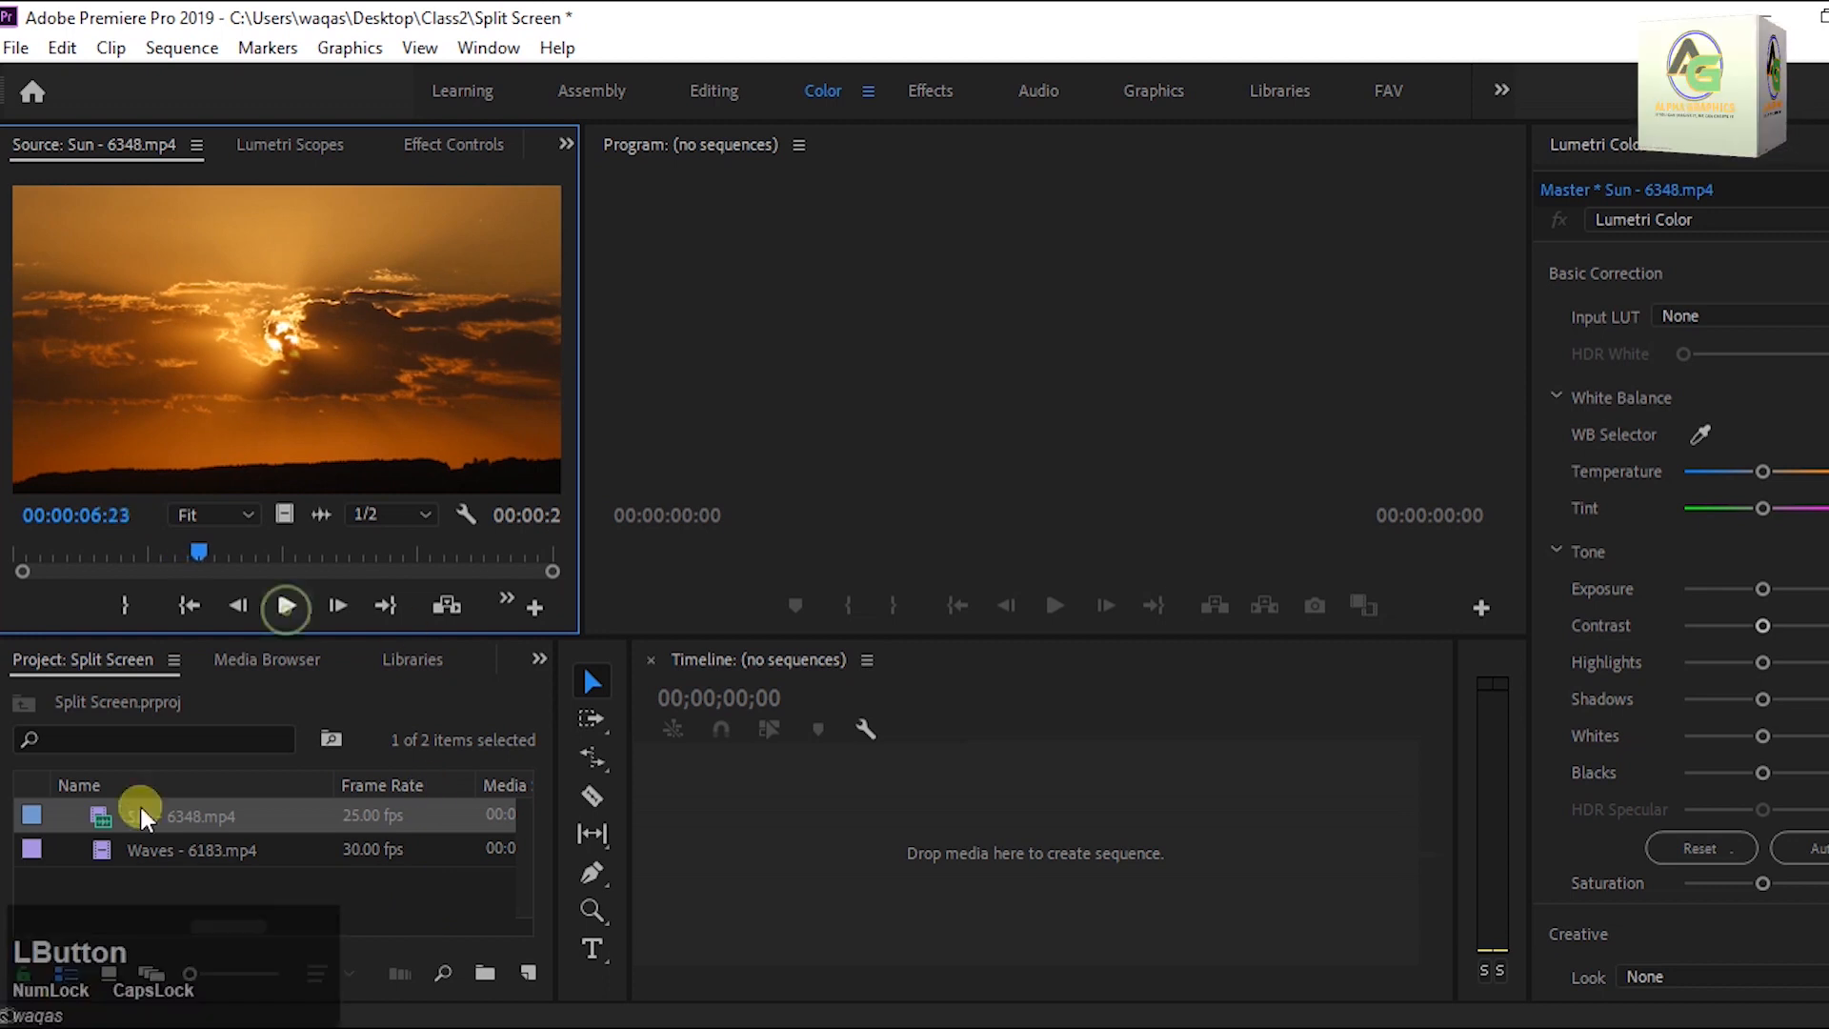
pyautogui.click(108, 851)
pyautogui.doubleClick(110, 849)
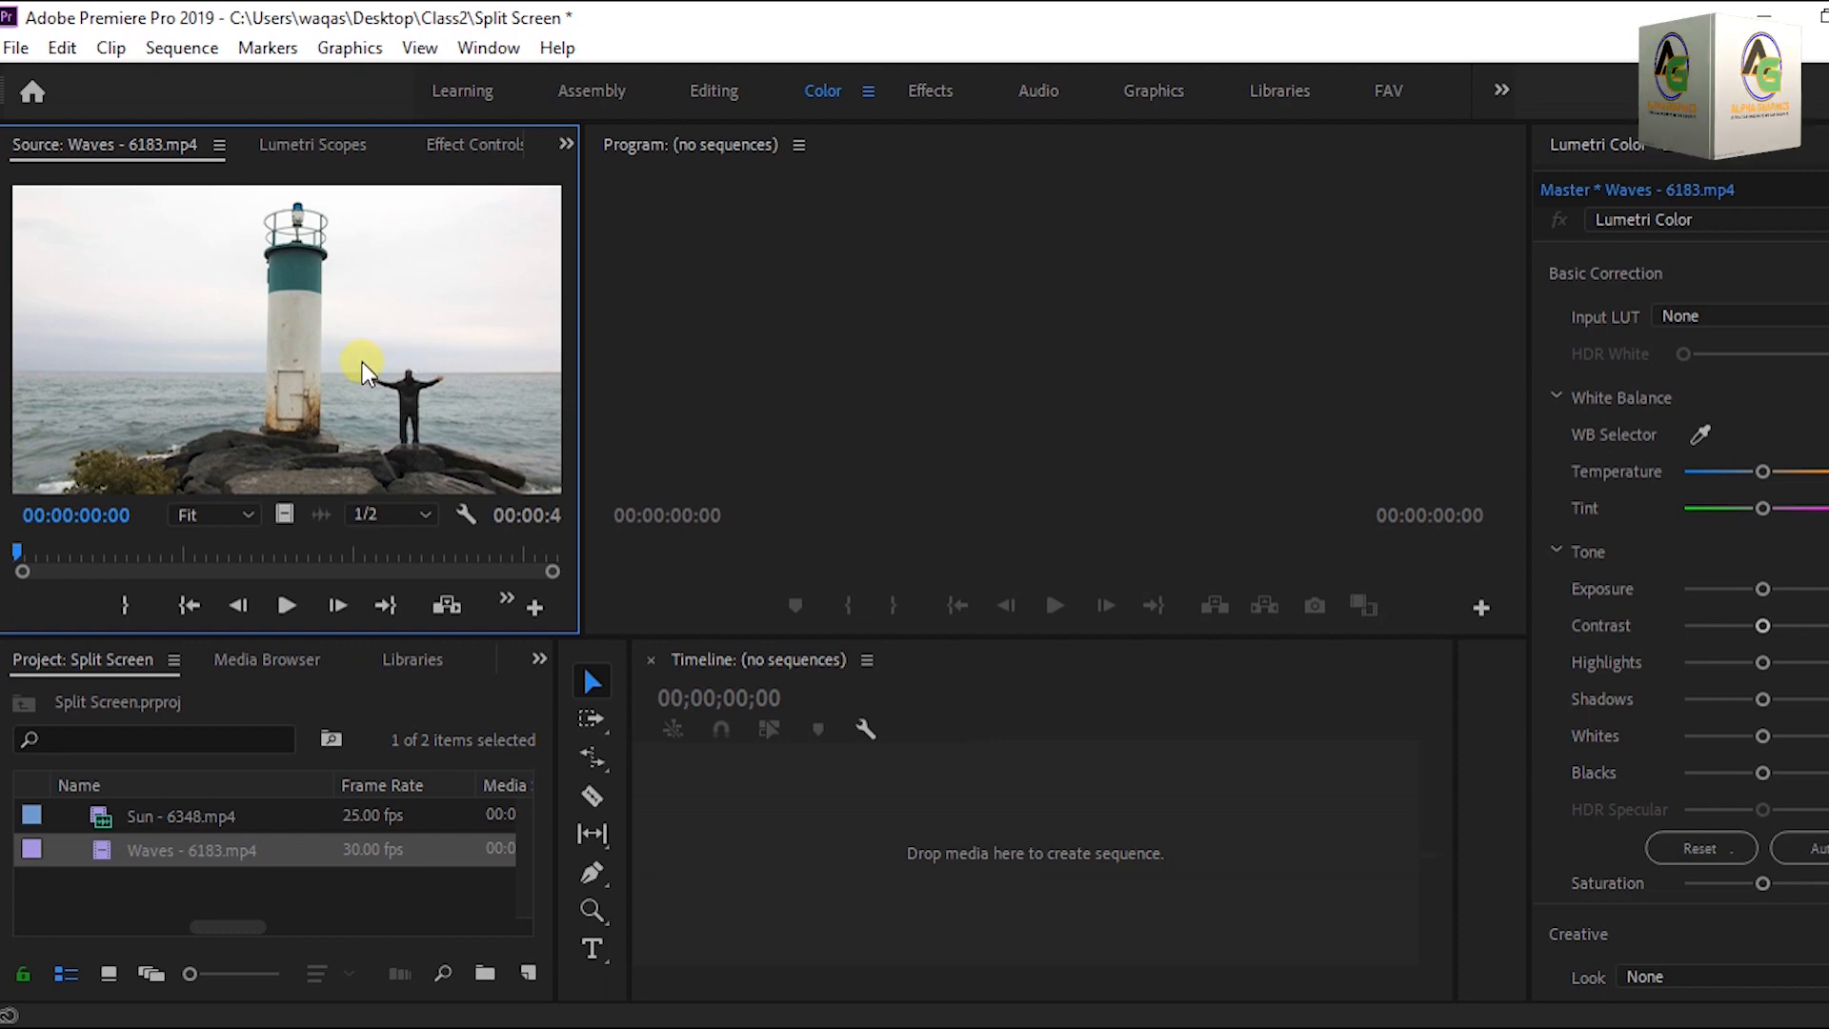
pyautogui.doubleClick(99, 821)
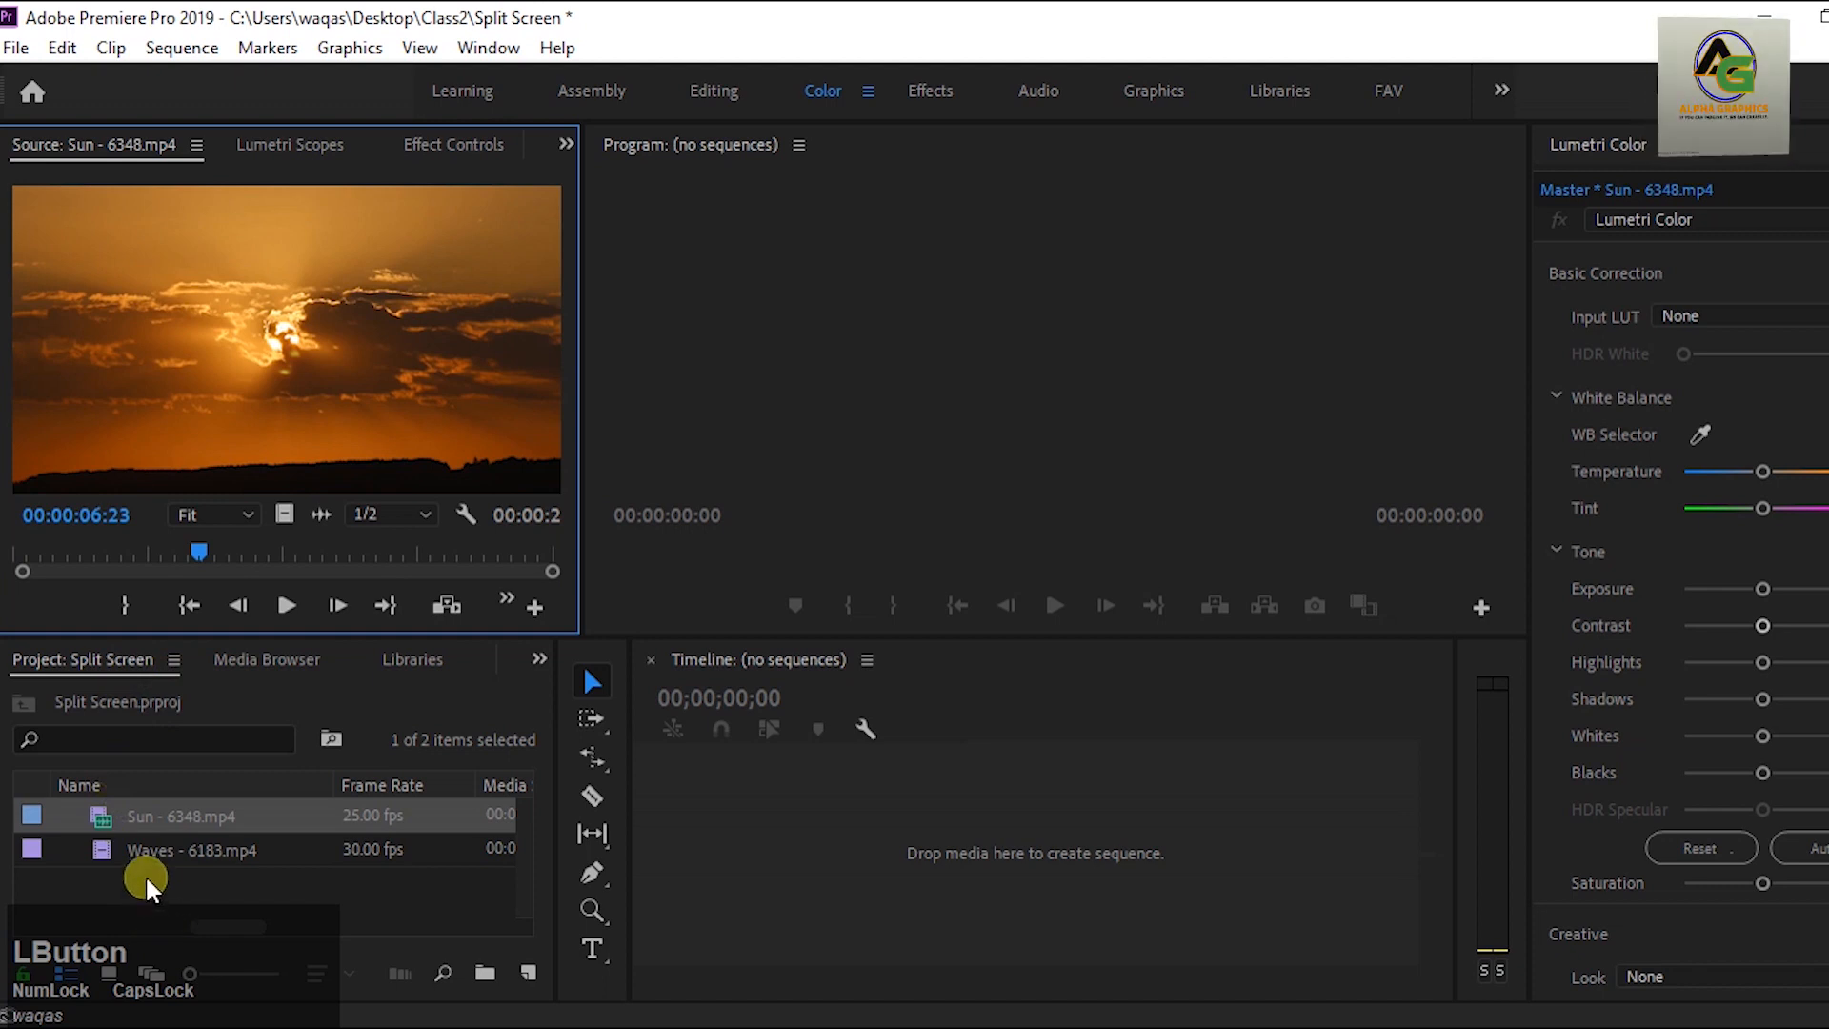
pyautogui.click(173, 836)
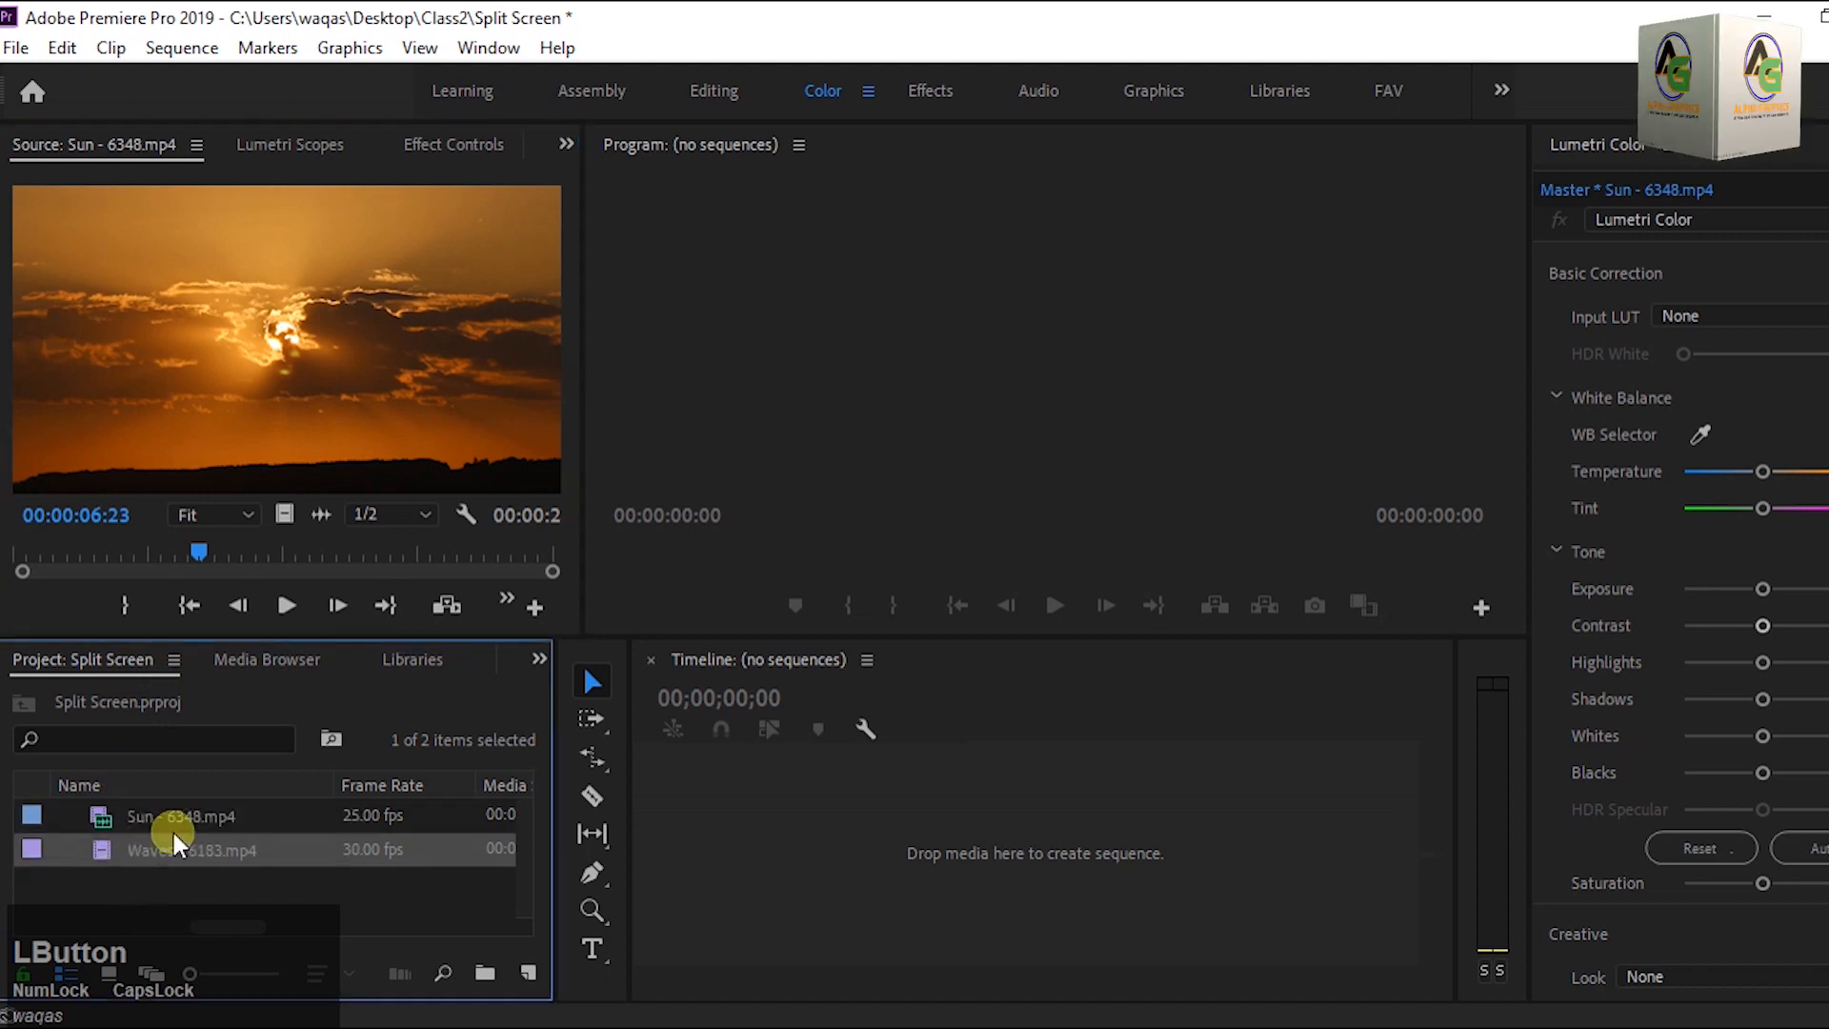
# Create a sequence from only the video of Sun - 6348.mp4.
pyautogui.click(95, 817)
pyautogui.click(301, 522)
pyautogui.moveTo(284, 527); pyautogui.dragTo(857, 848)
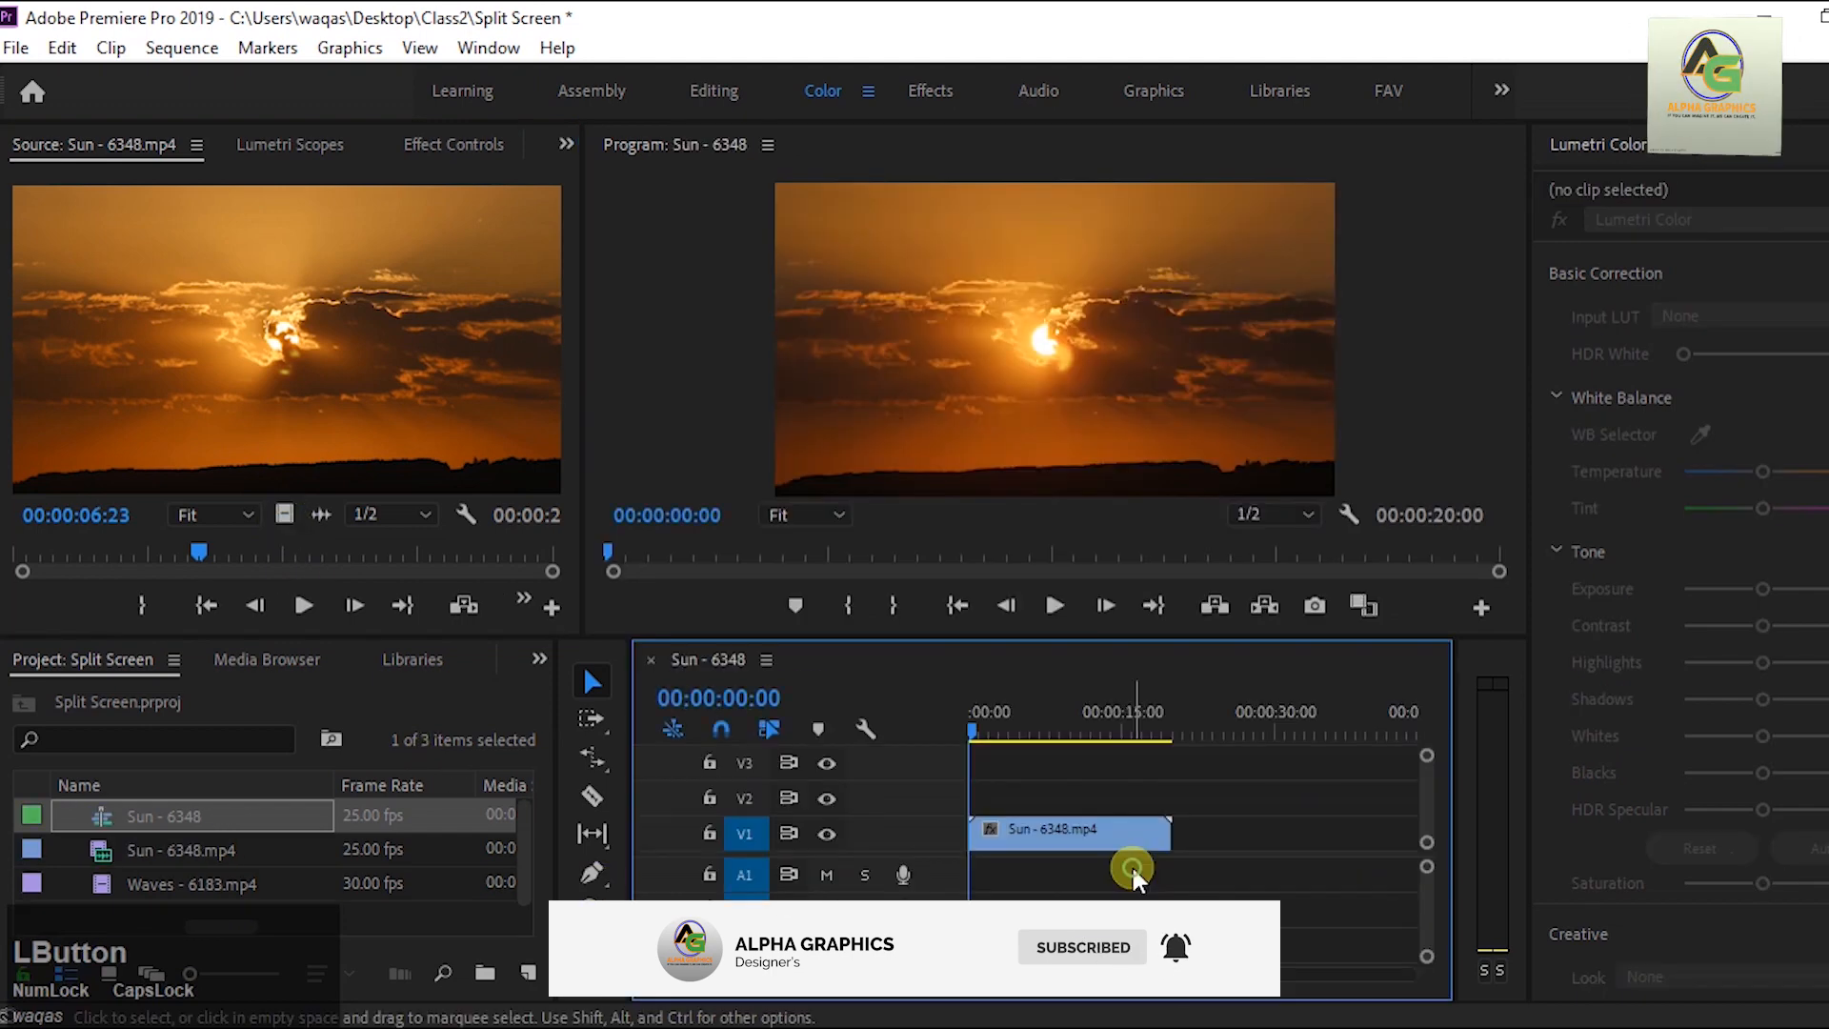
# Place the Waves - 6183.mp4 video on track V2, directly above the Sun clip at the sequence start.
pyautogui.doubleClick(110, 888)
pyautogui.moveTo(298, 498); pyautogui.dragTo(962, 817)
pyautogui.moveTo(921, 975); pyautogui.dragTo(980, 975)
pyautogui.click(1215, 846)
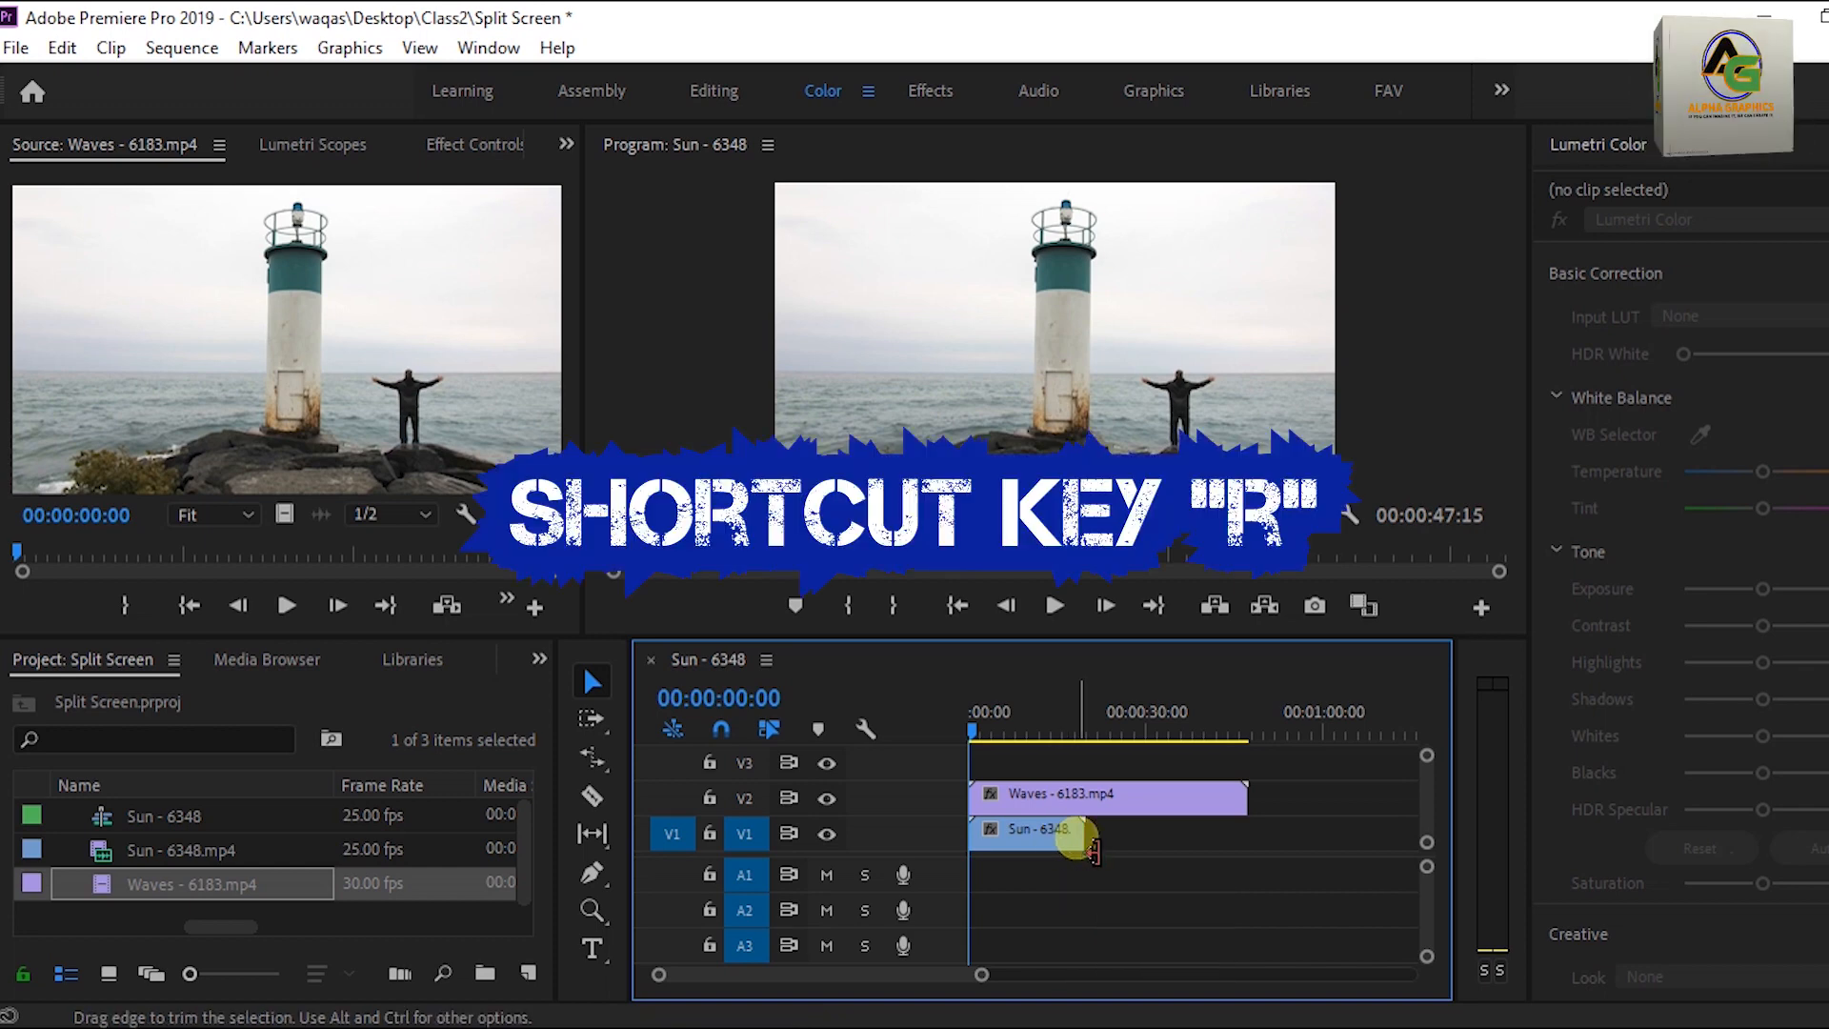
# Rate-stretch the Sun clip on V1 to end together with the Waves clip, then return to the Selection tool.
pyautogui.press('r')
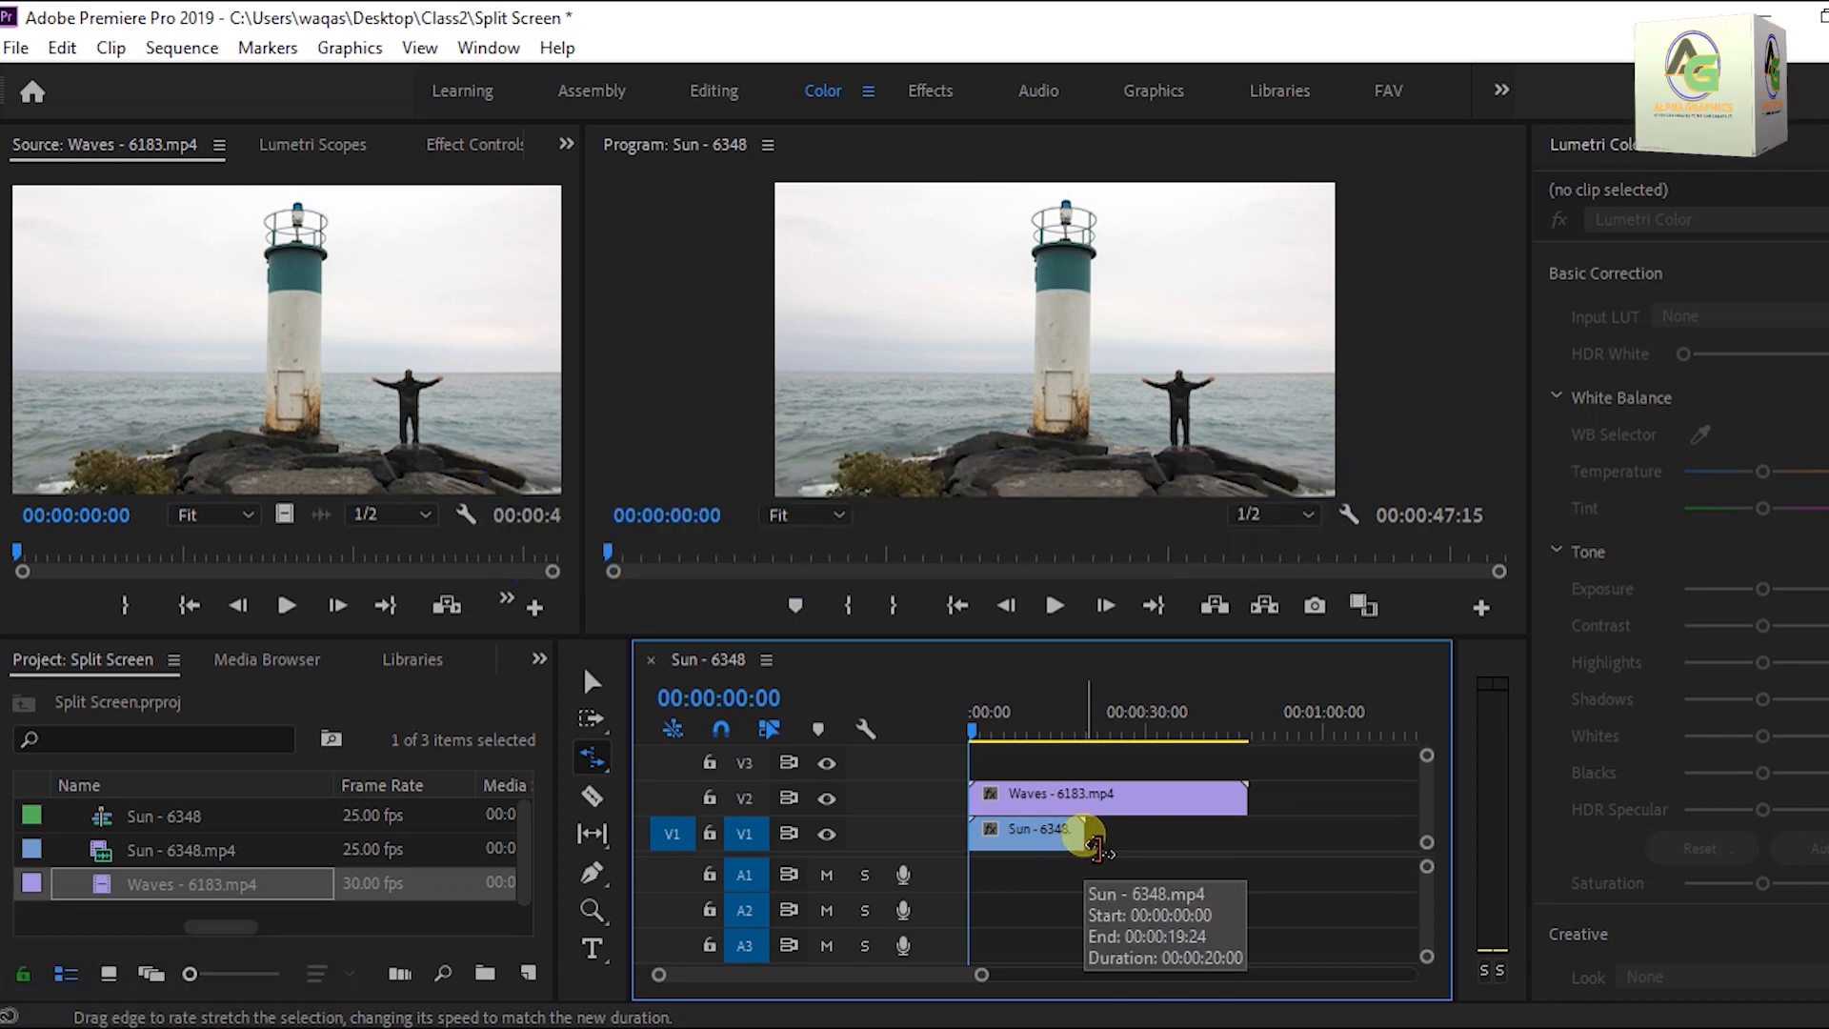
pyautogui.moveTo(1096, 846); pyautogui.dragTo(1256, 856)
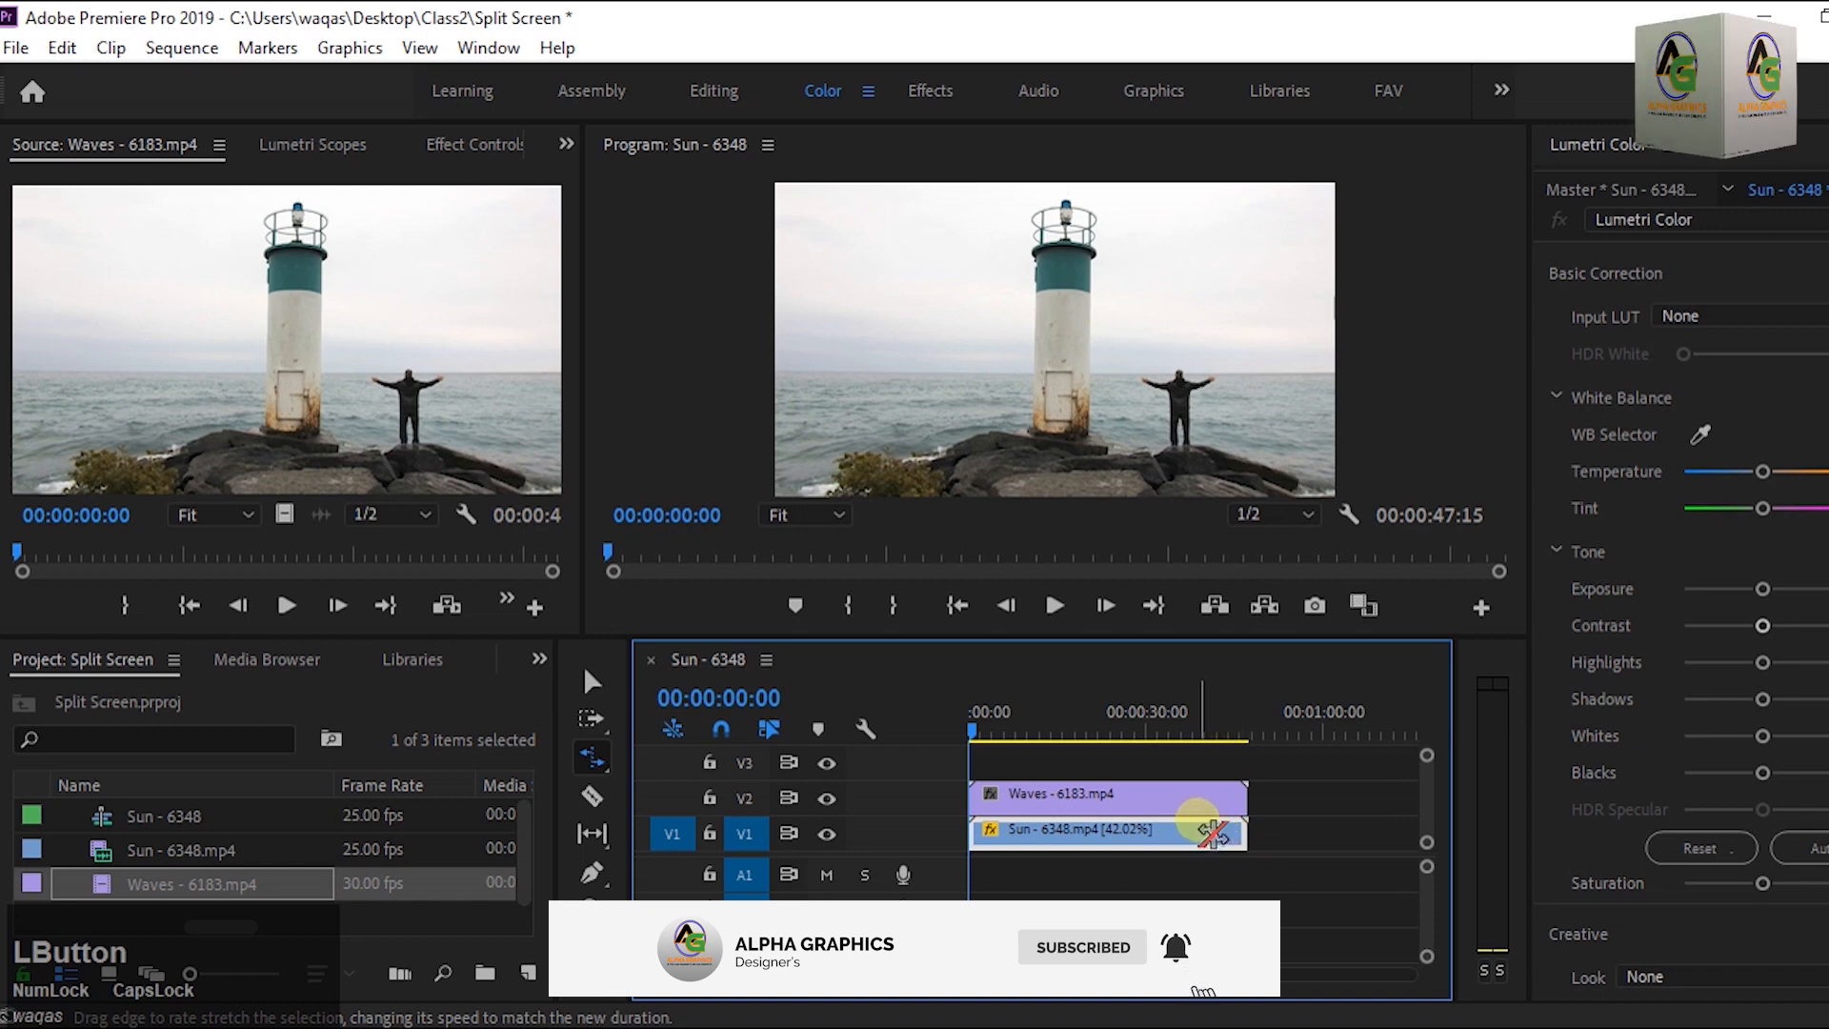
pyautogui.click(600, 684)
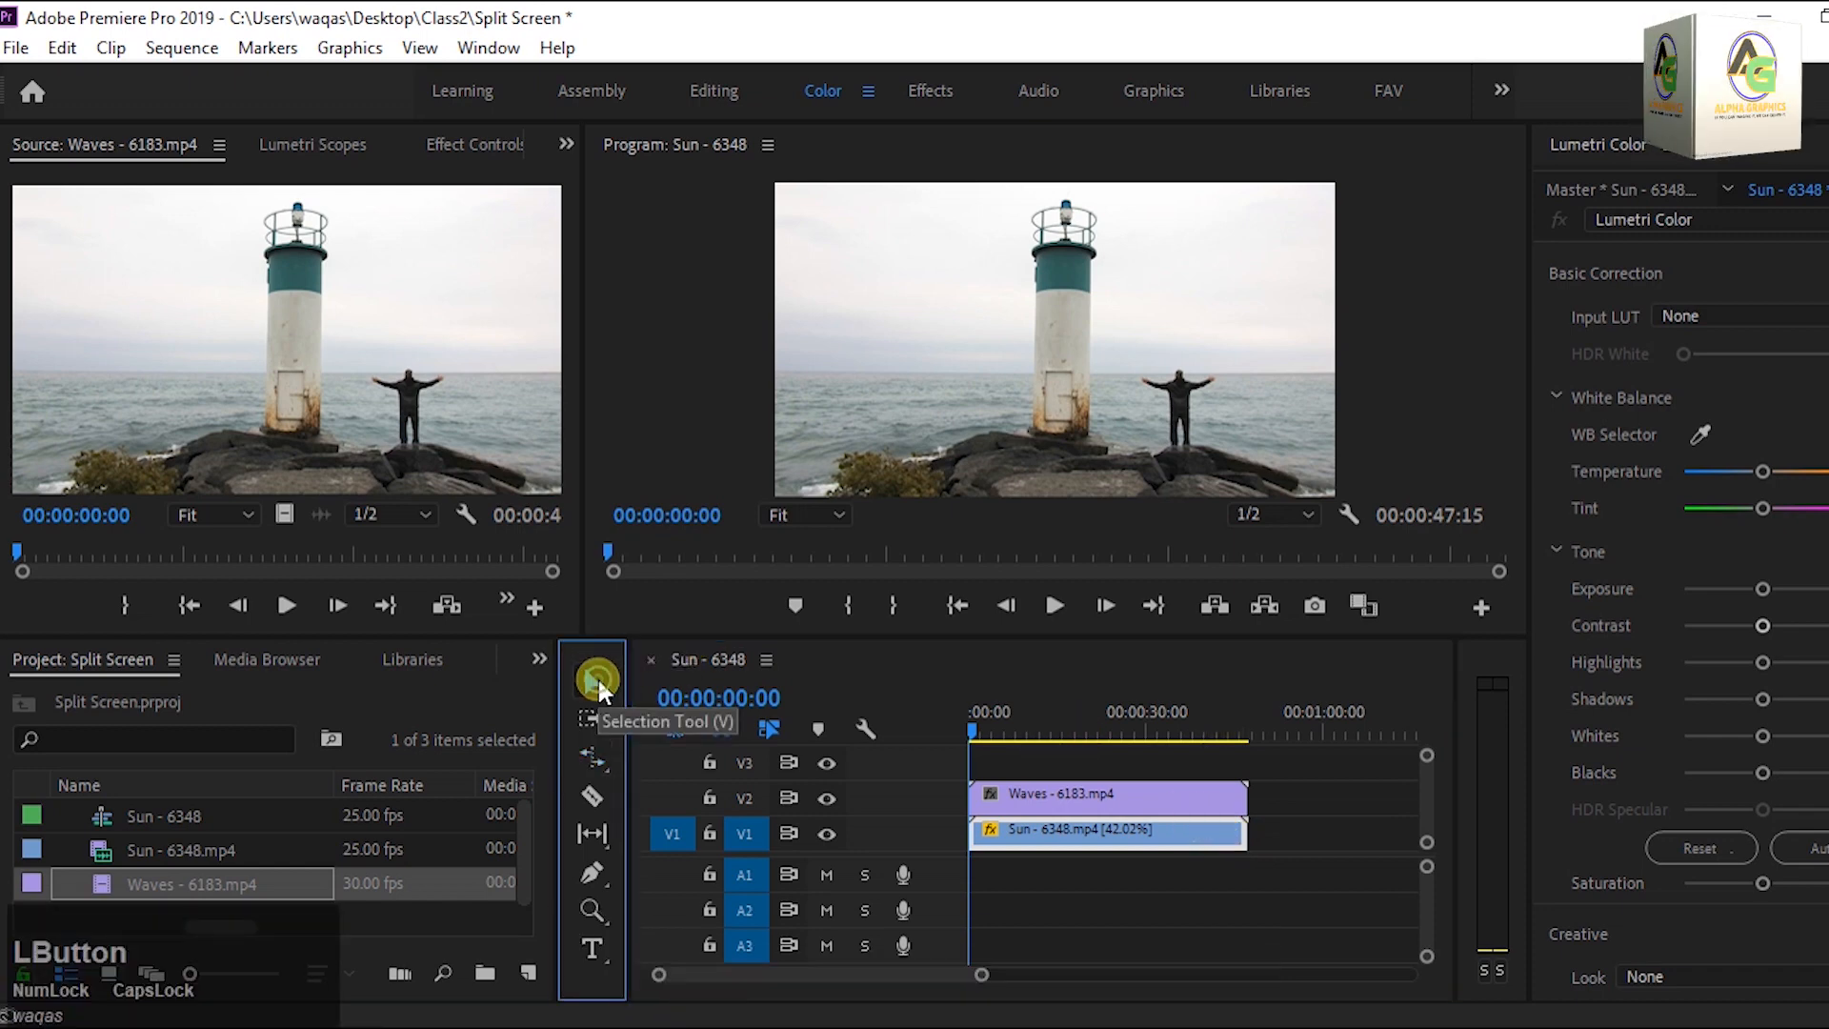
# Start a free-draw opacity mask on the Waves - 6183.mp4 clip on V2.
pyautogui.click(1054, 794)
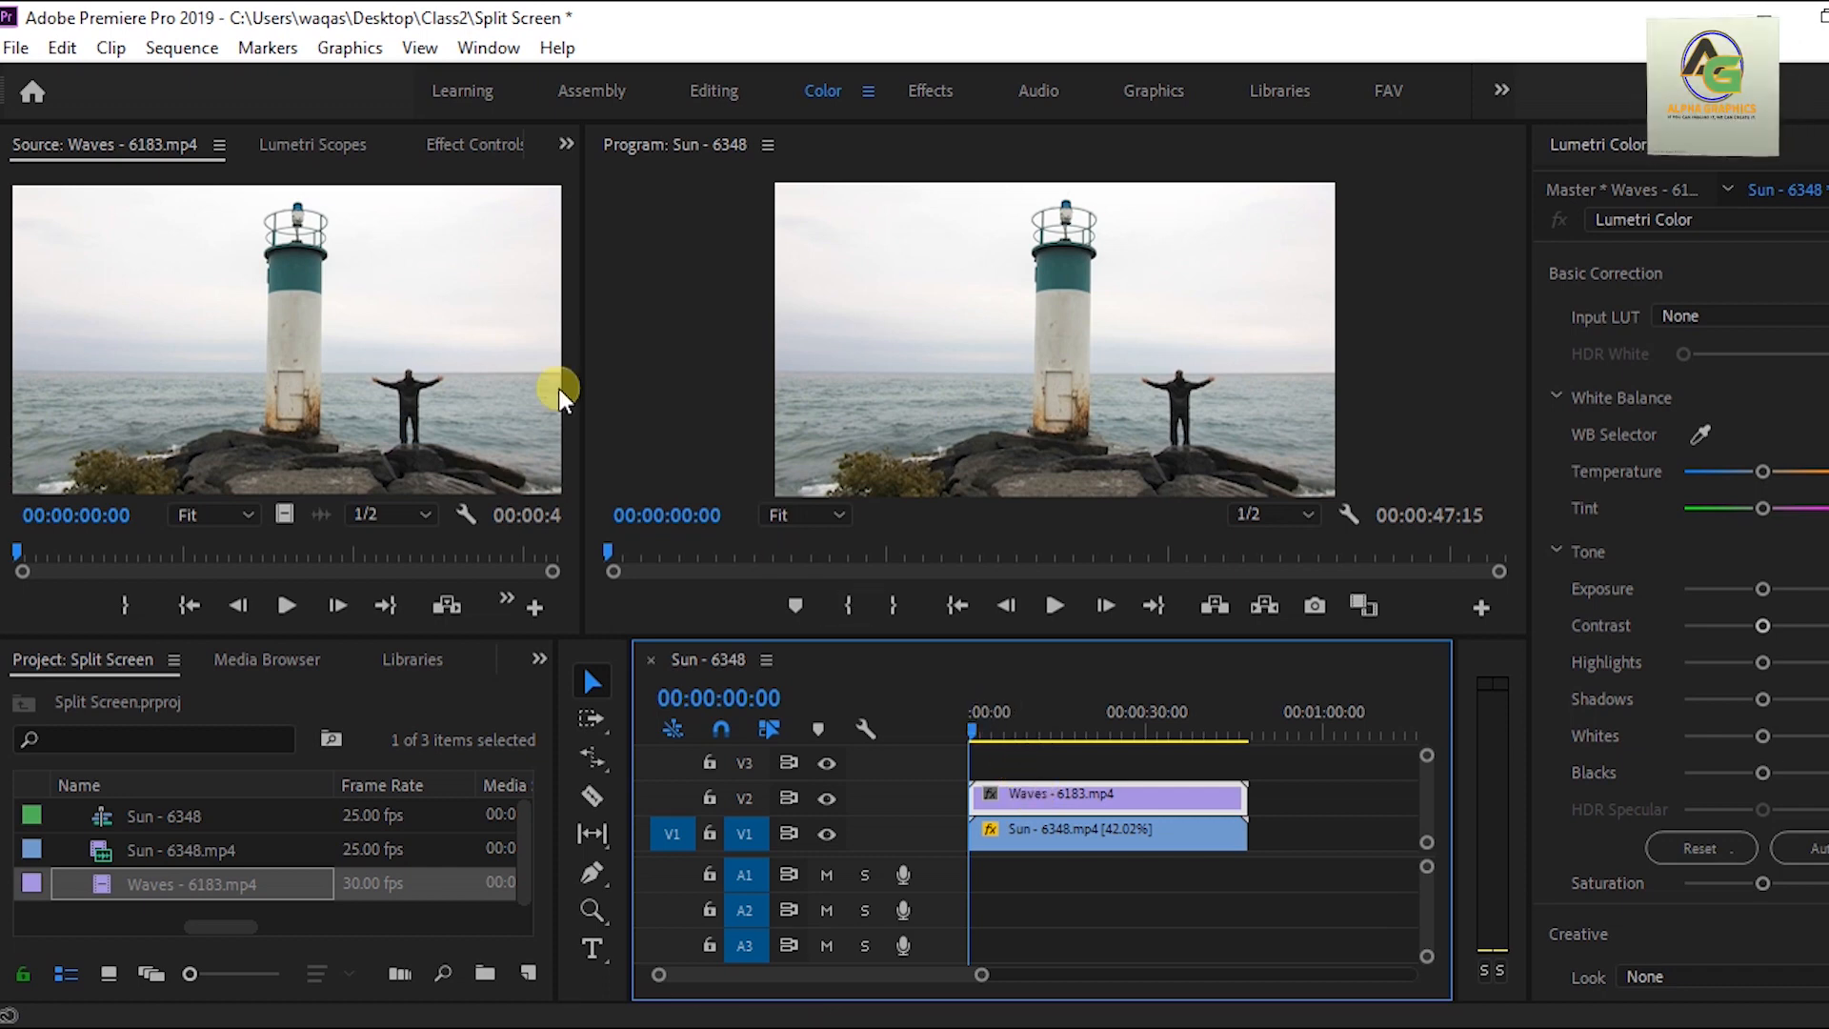
pyautogui.click(567, 143)
pyautogui.click(610, 231)
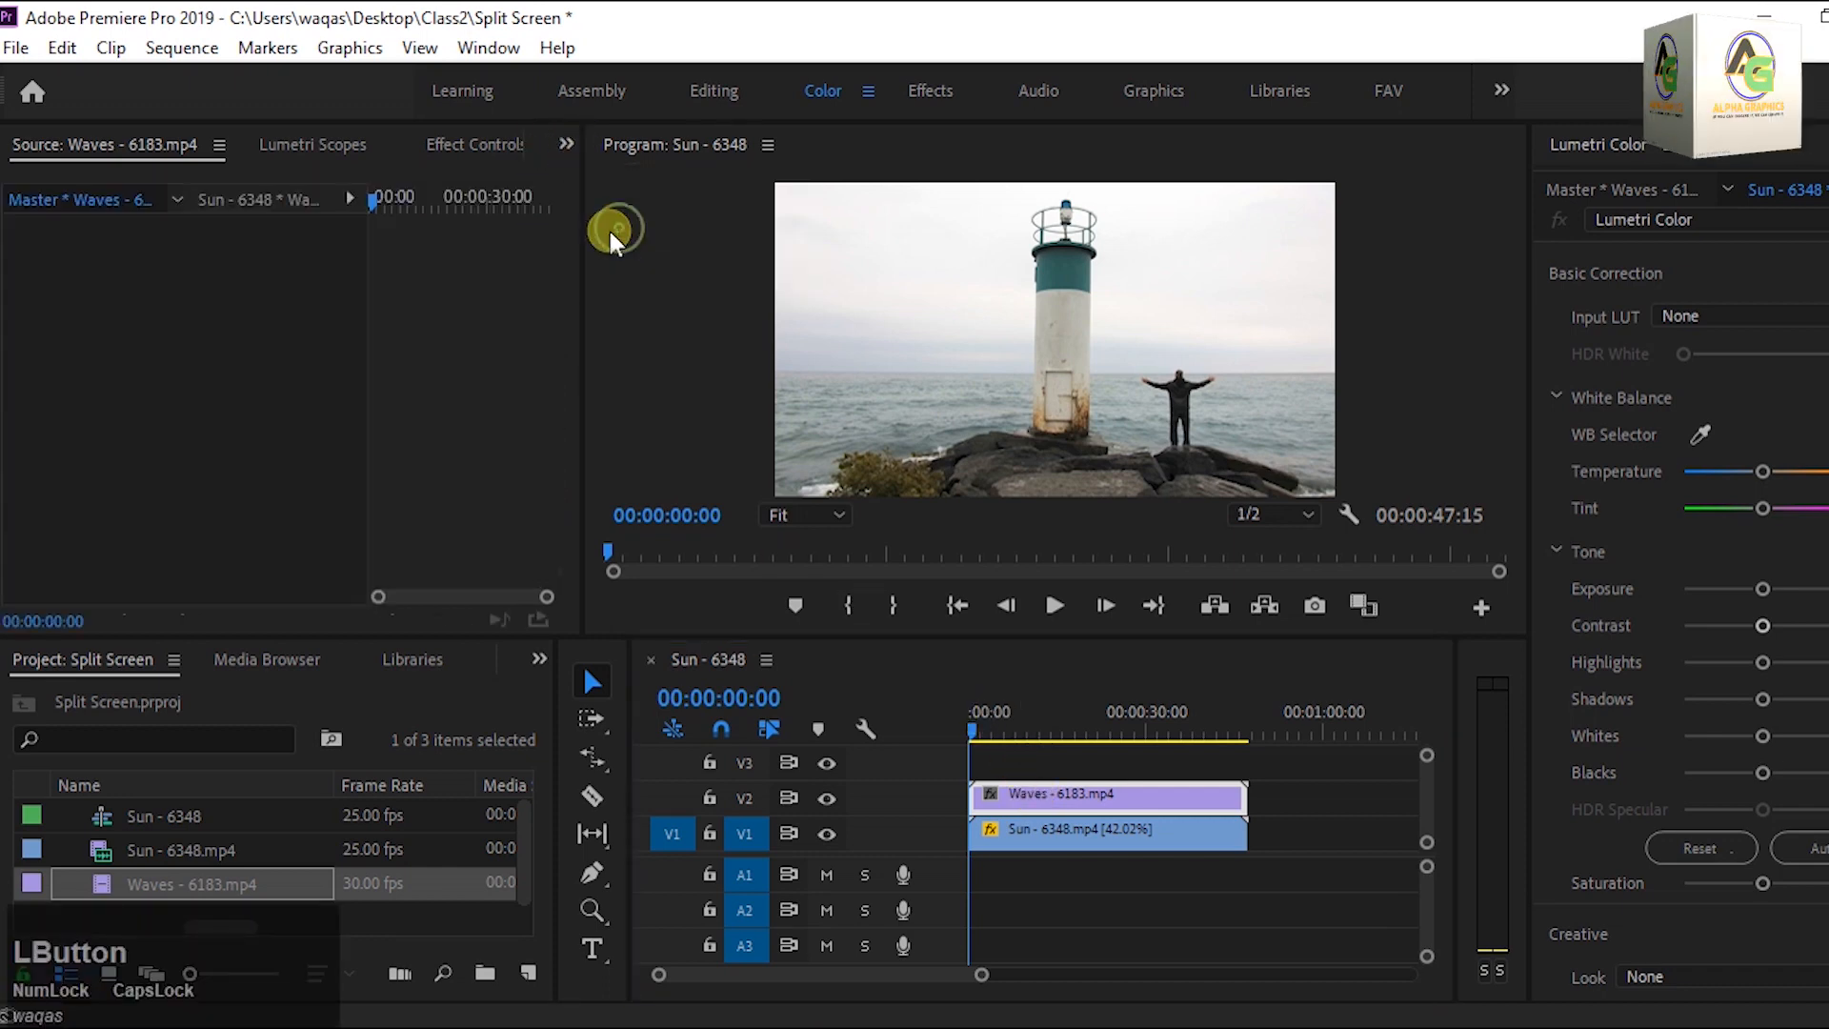
pyautogui.click(1074, 802)
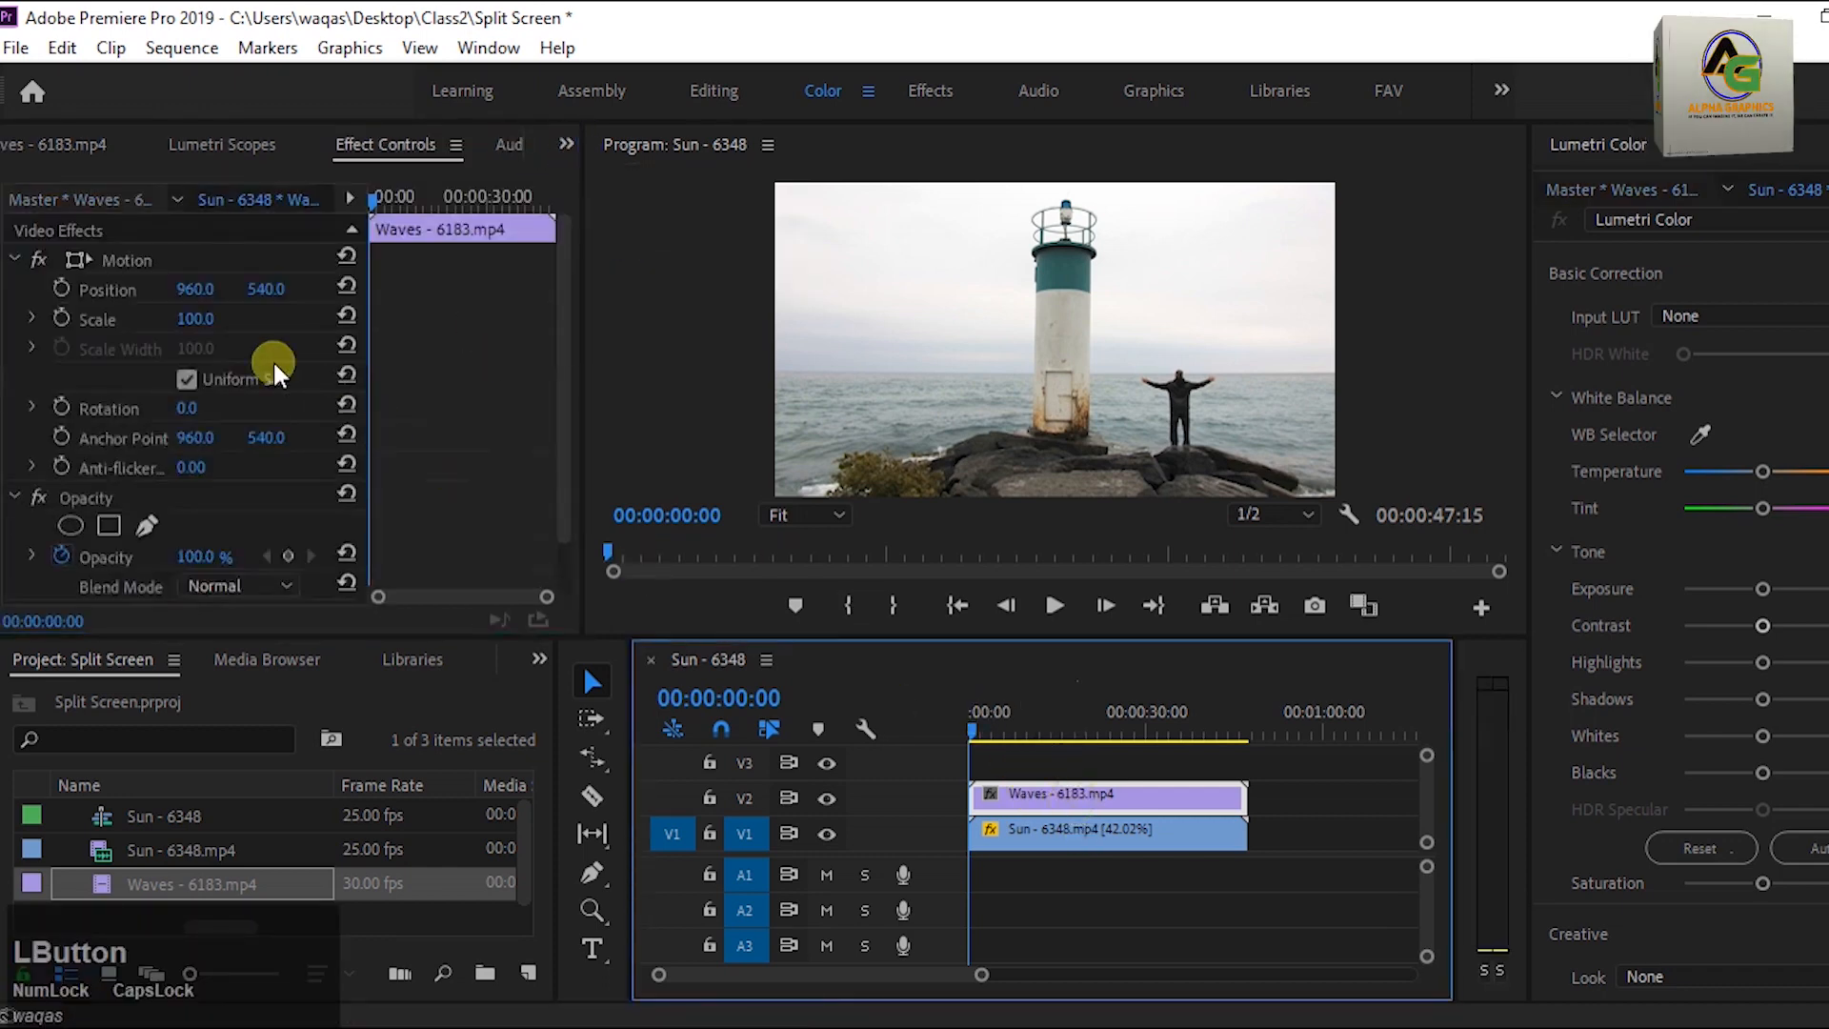
pyautogui.scroll(-1, 265, 486)
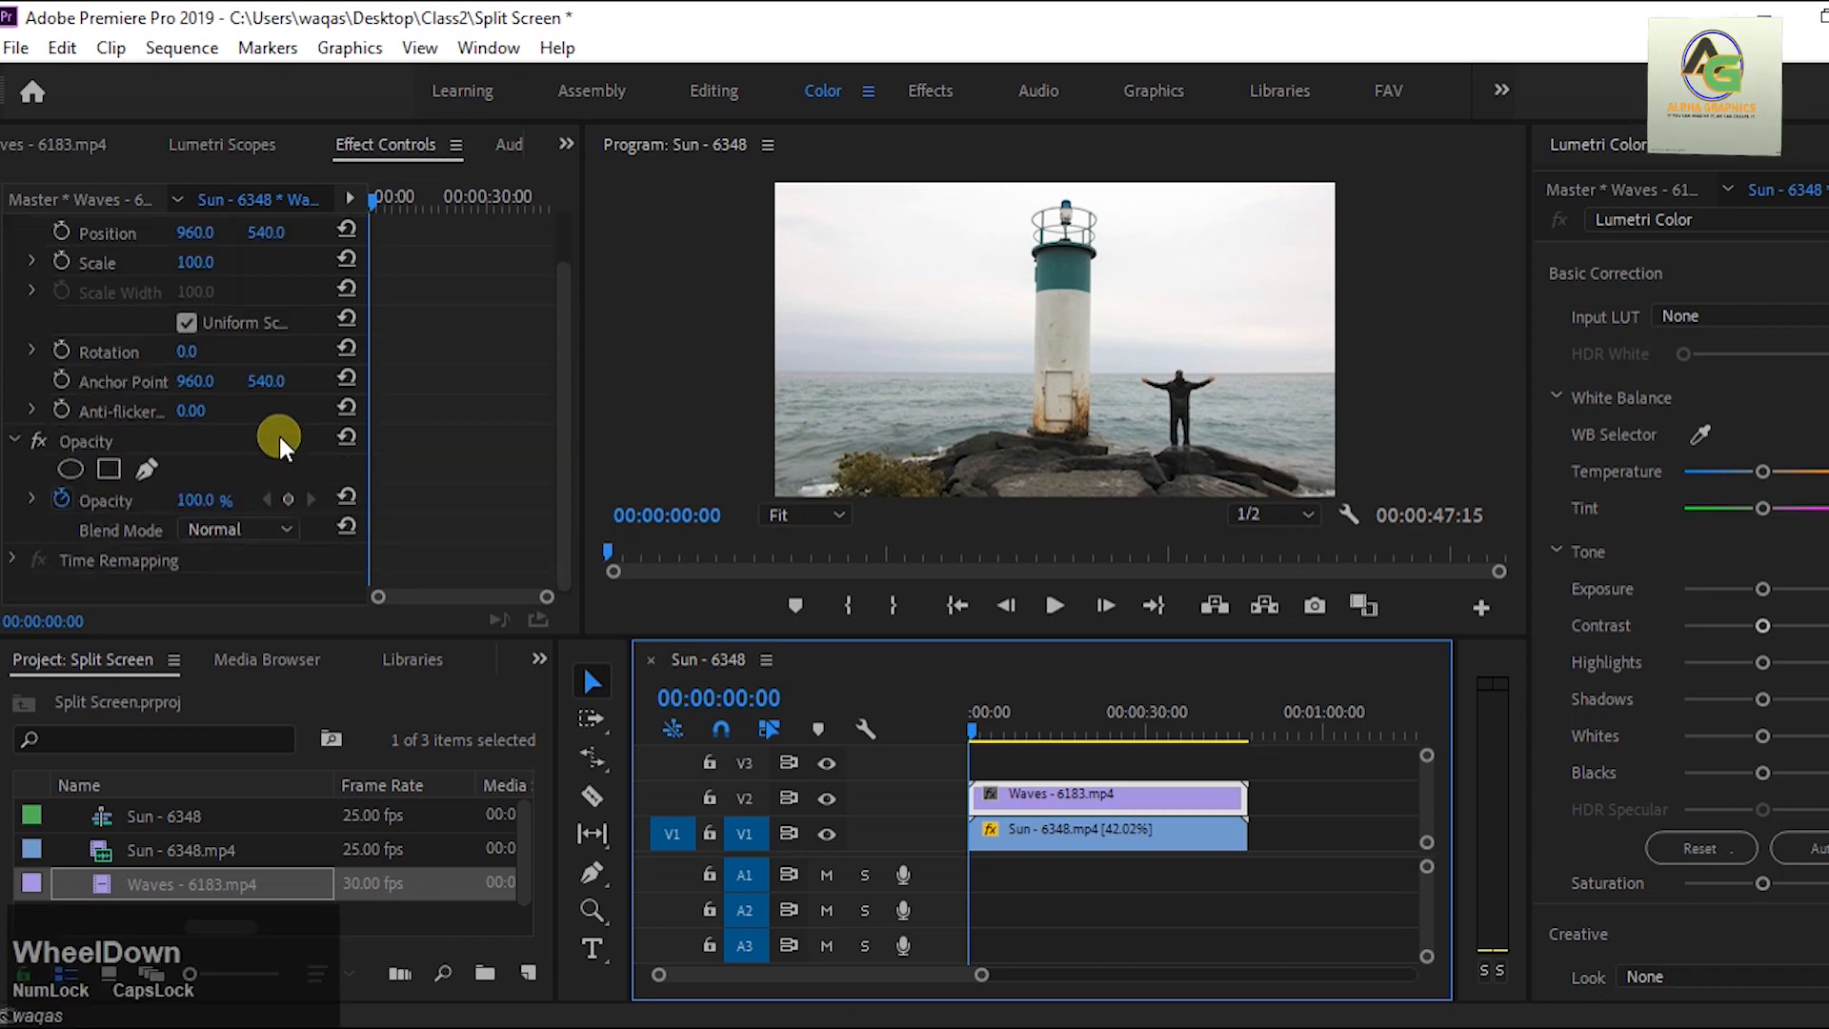
pyautogui.click(156, 466)
# At 50% preview zoom, draw the mask path along the sea horizon from the frame's left edge to just before the lighthouse.
pyautogui.click(838, 515)
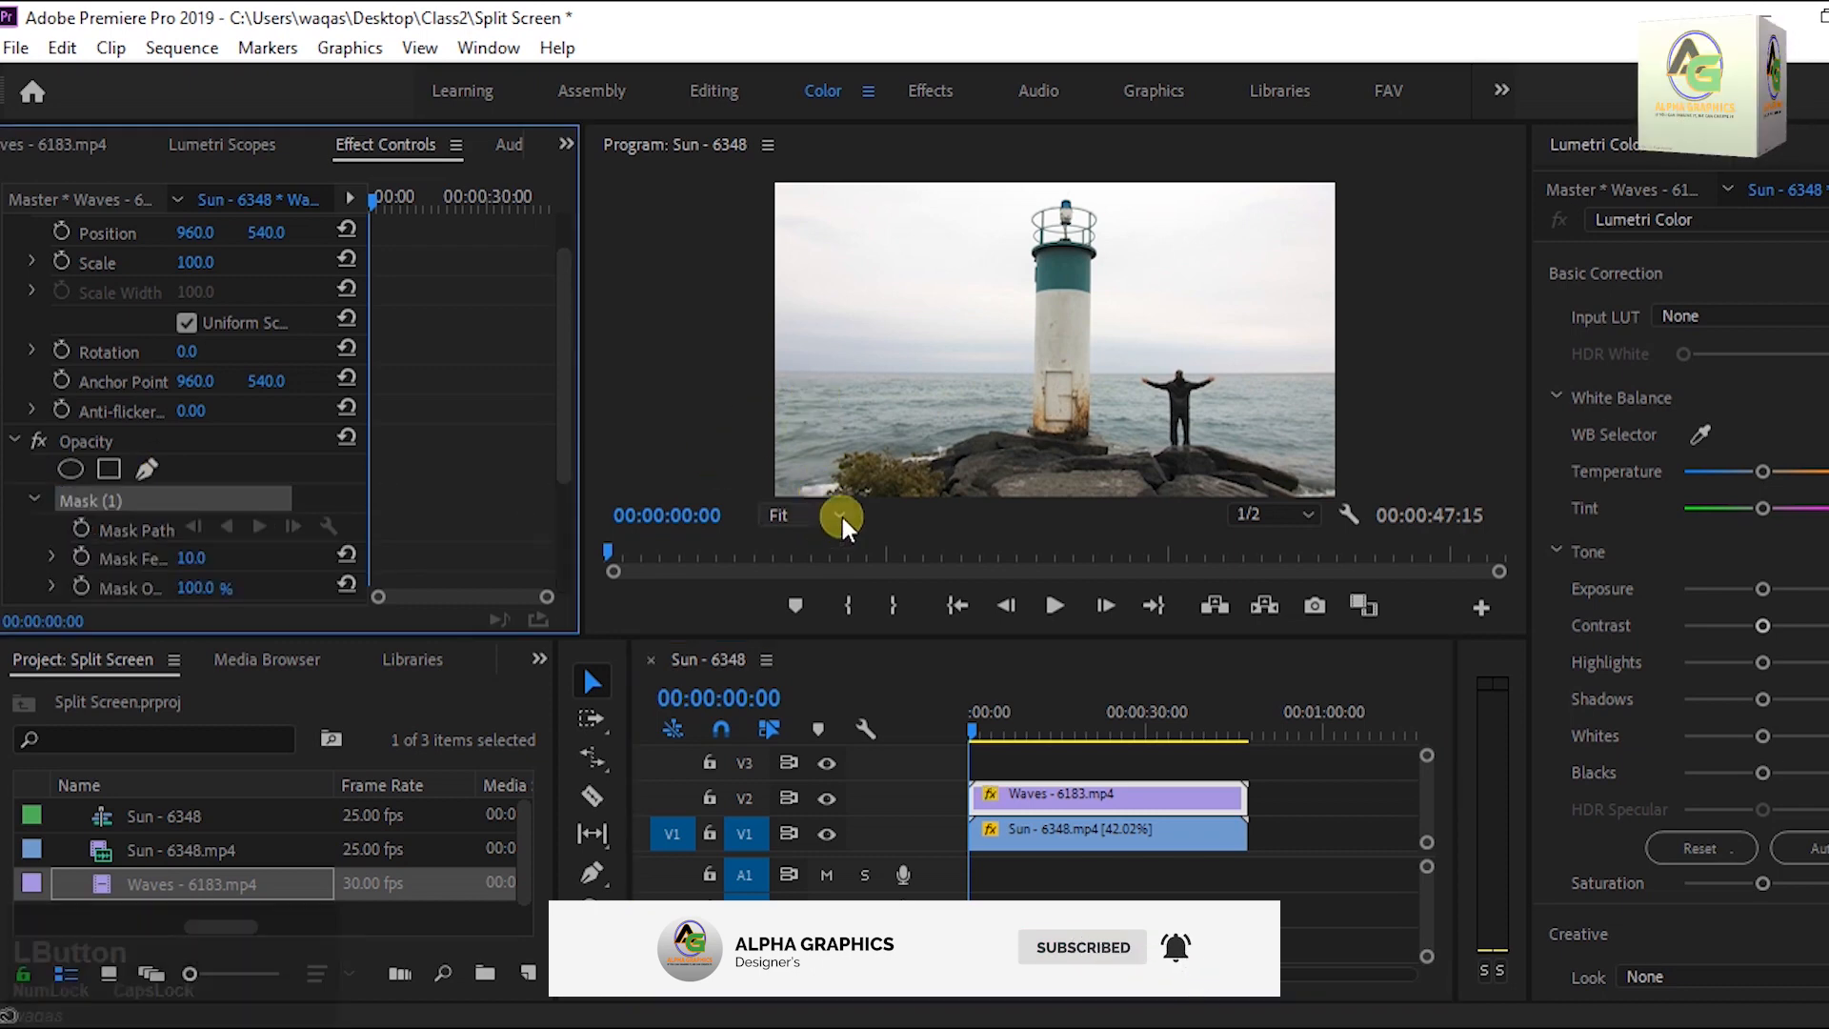
pyautogui.click(818, 639)
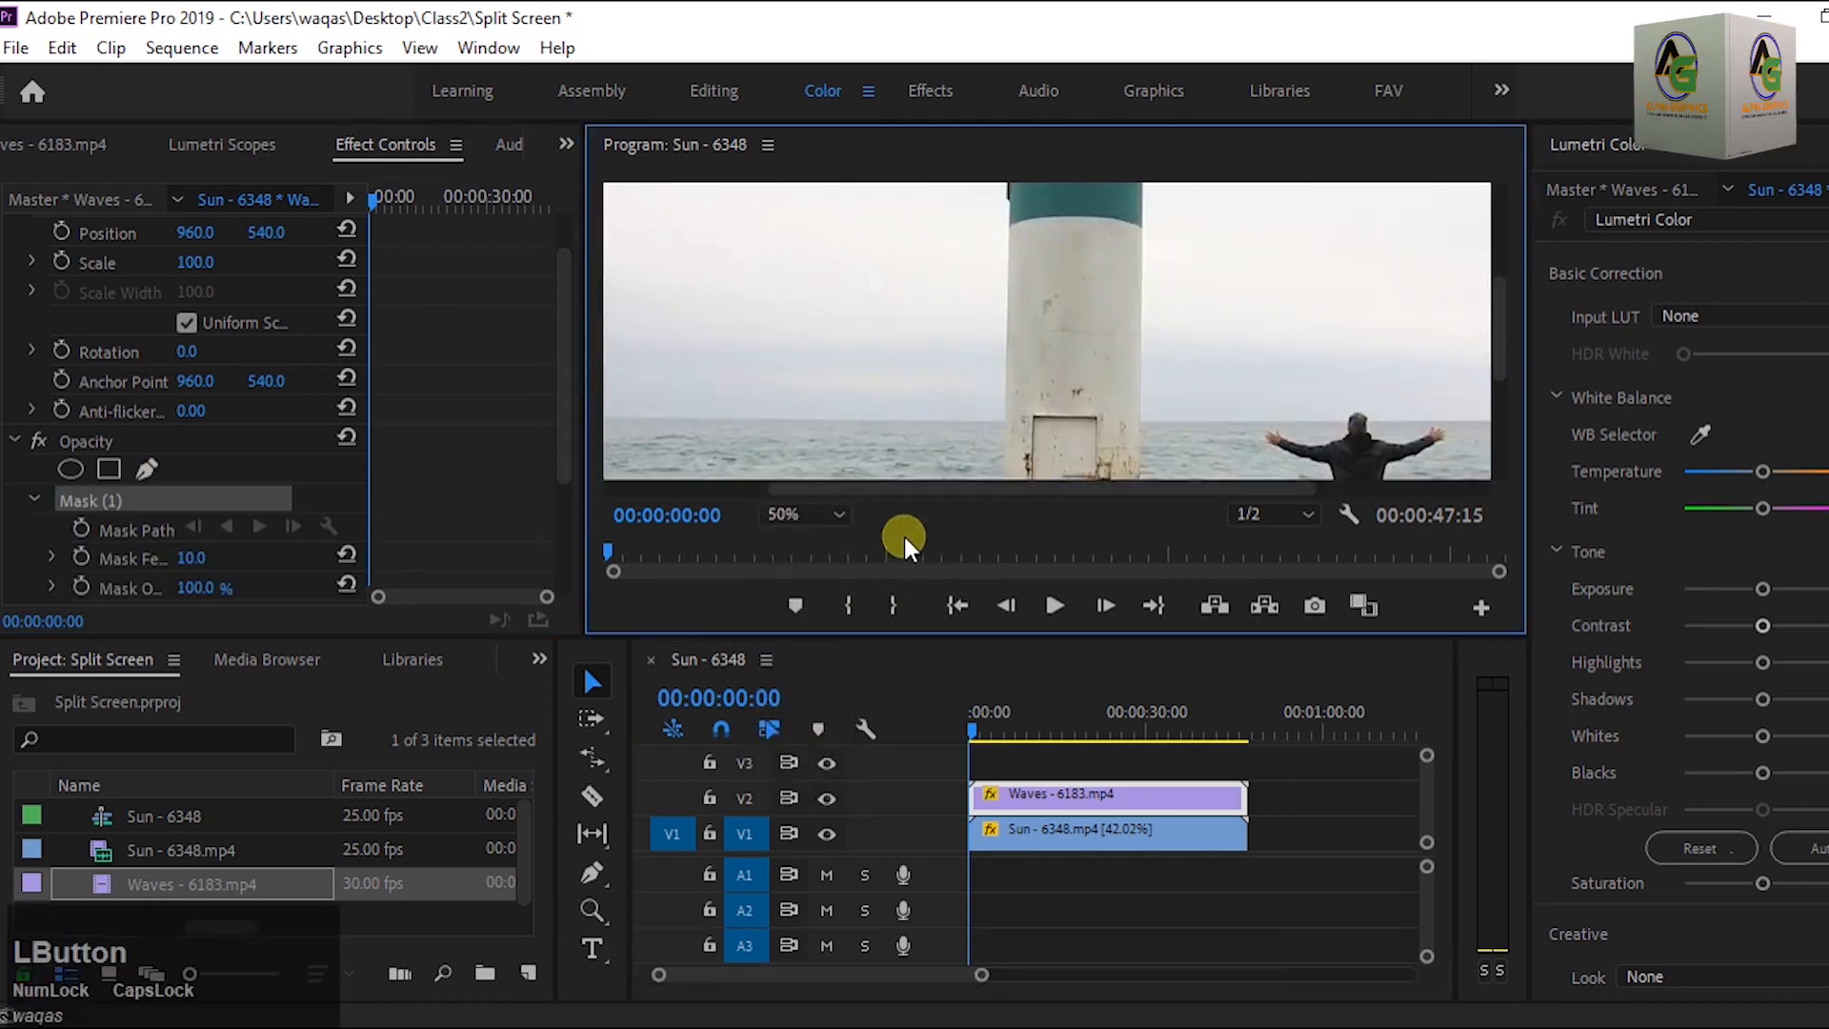
pyautogui.moveTo(1495, 329)
pyautogui.mouseDown()
pyautogui.moveTo(1517, 442)
pyautogui.moveTo(1519, 356)
pyautogui.mouseUp()
pyautogui.moveTo(1185, 488); pyautogui.dragTo(789, 494)
pyautogui.scroll(2, 804, 372)
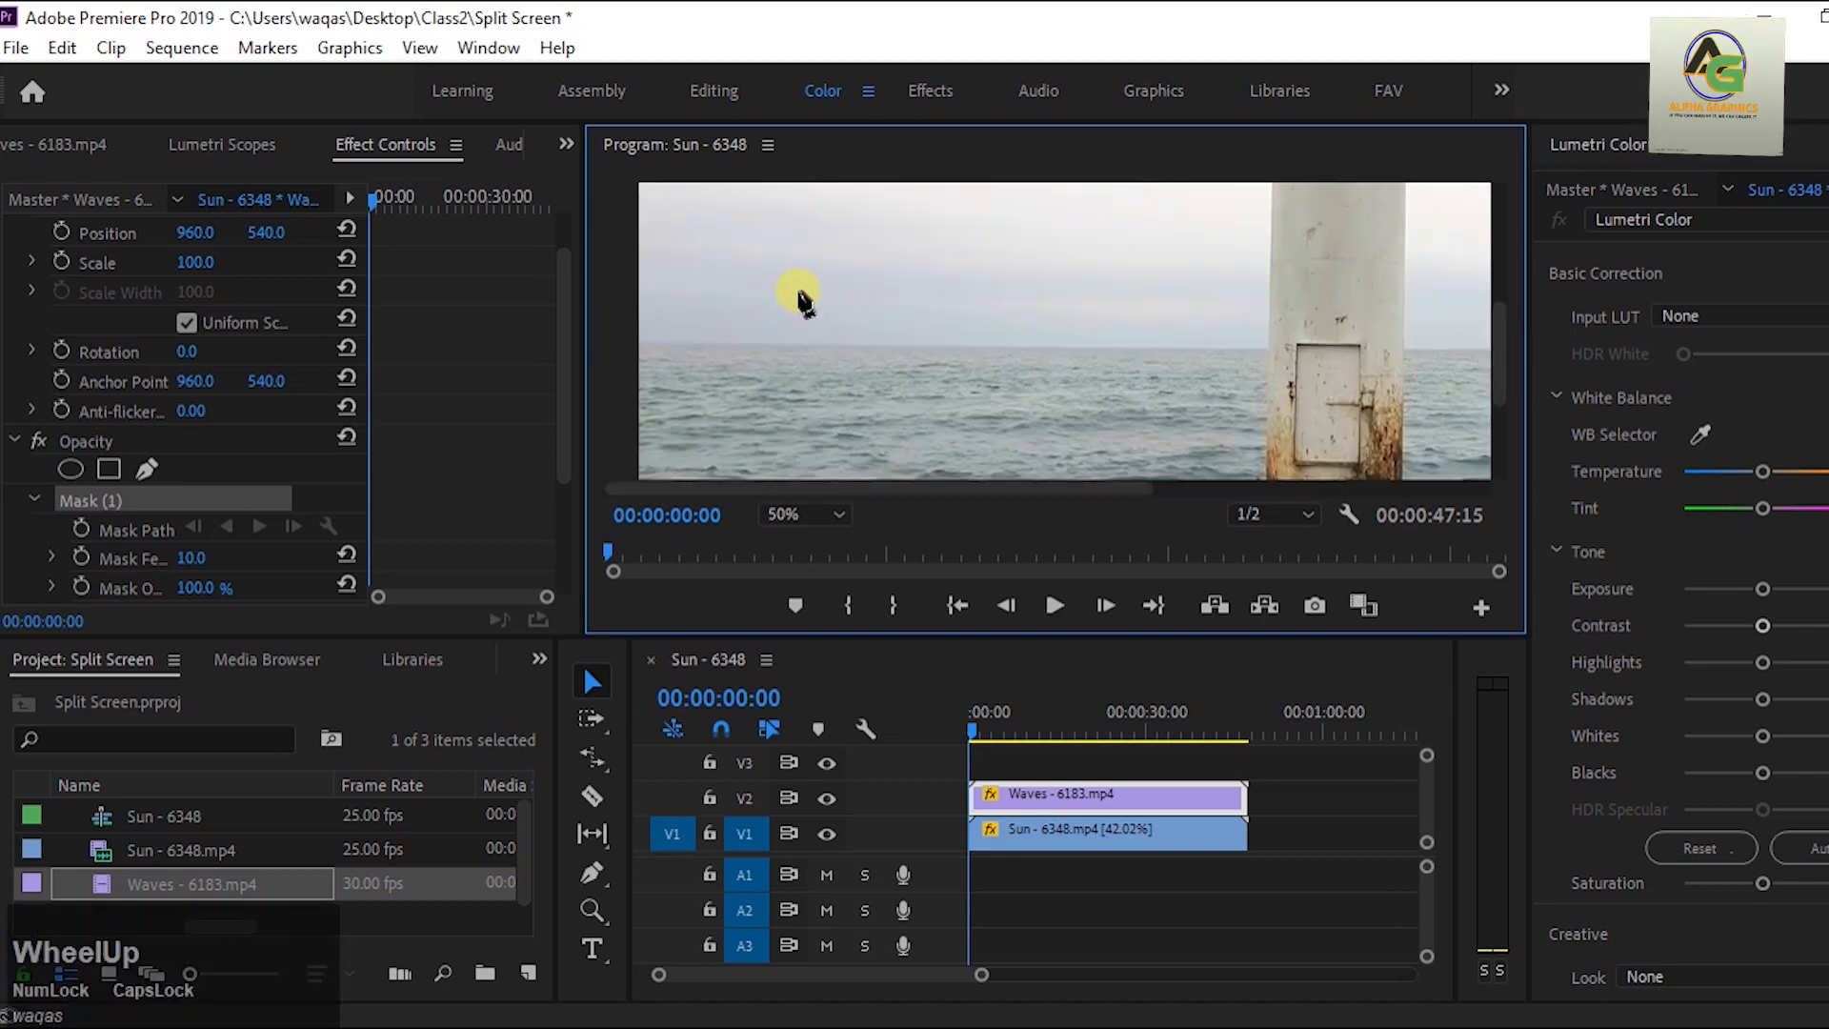
pyautogui.click(836, 520)
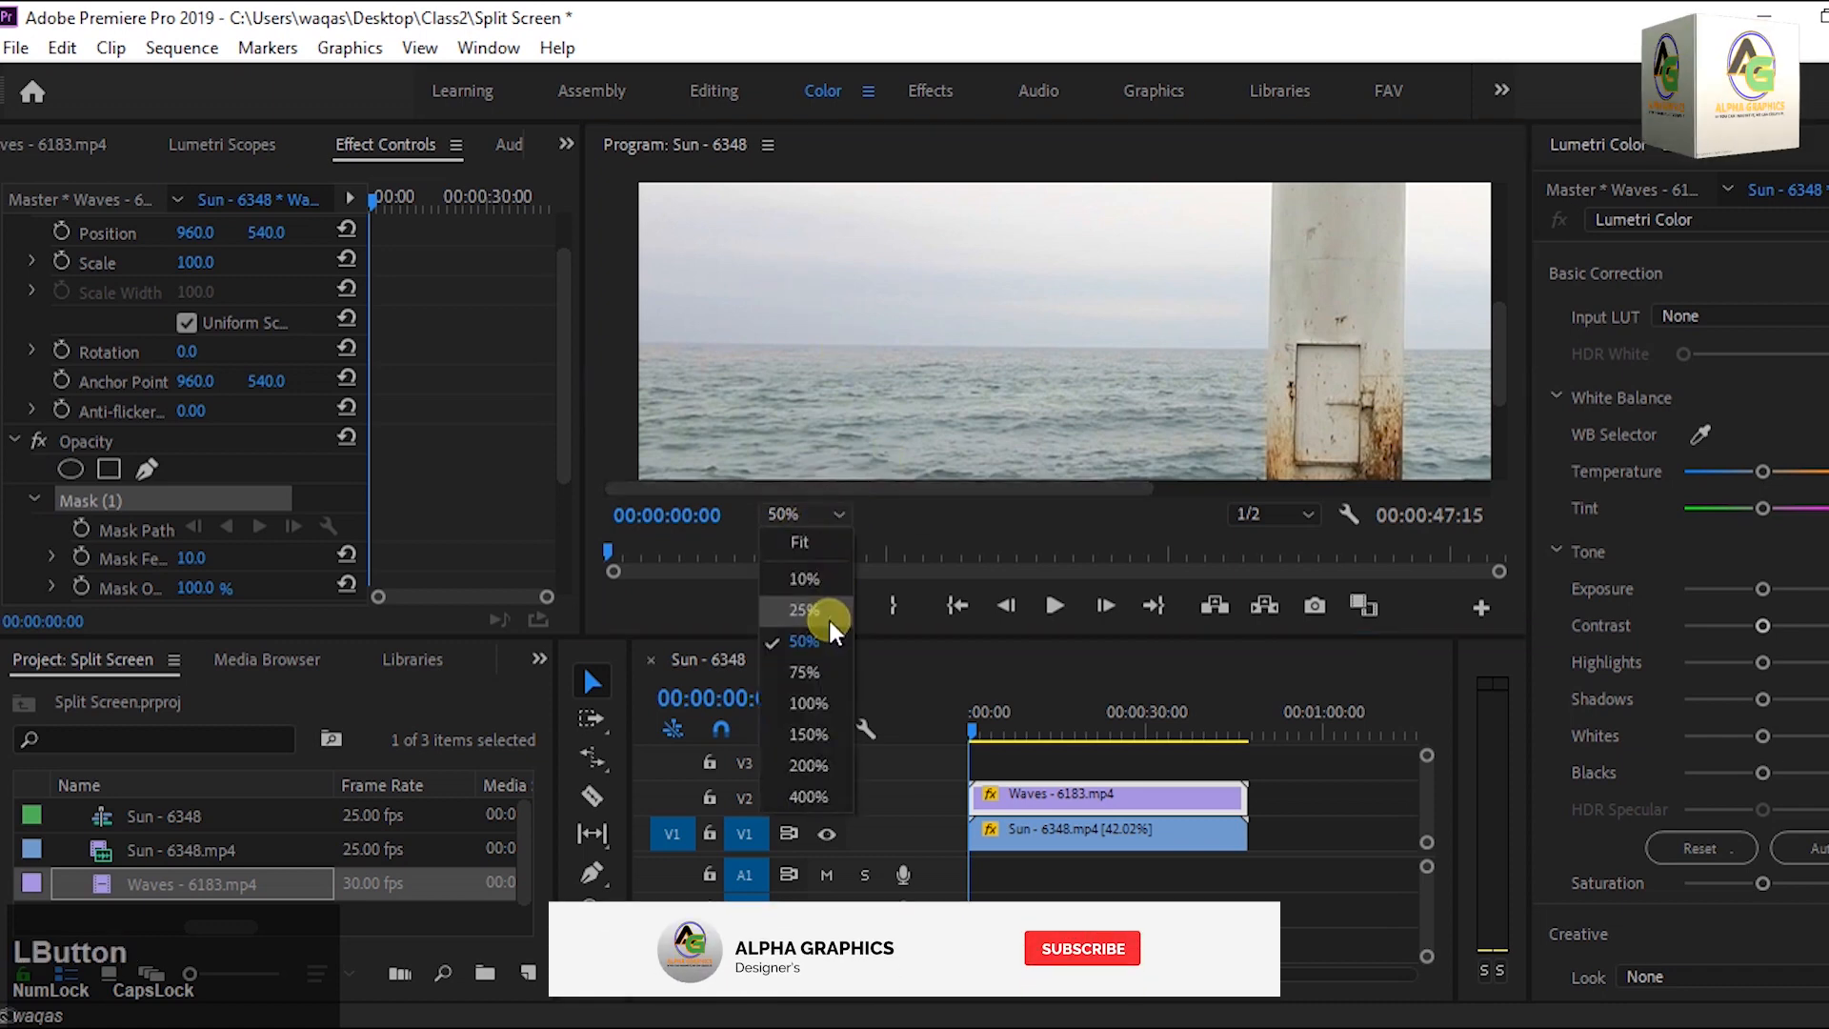
pyautogui.click(827, 615)
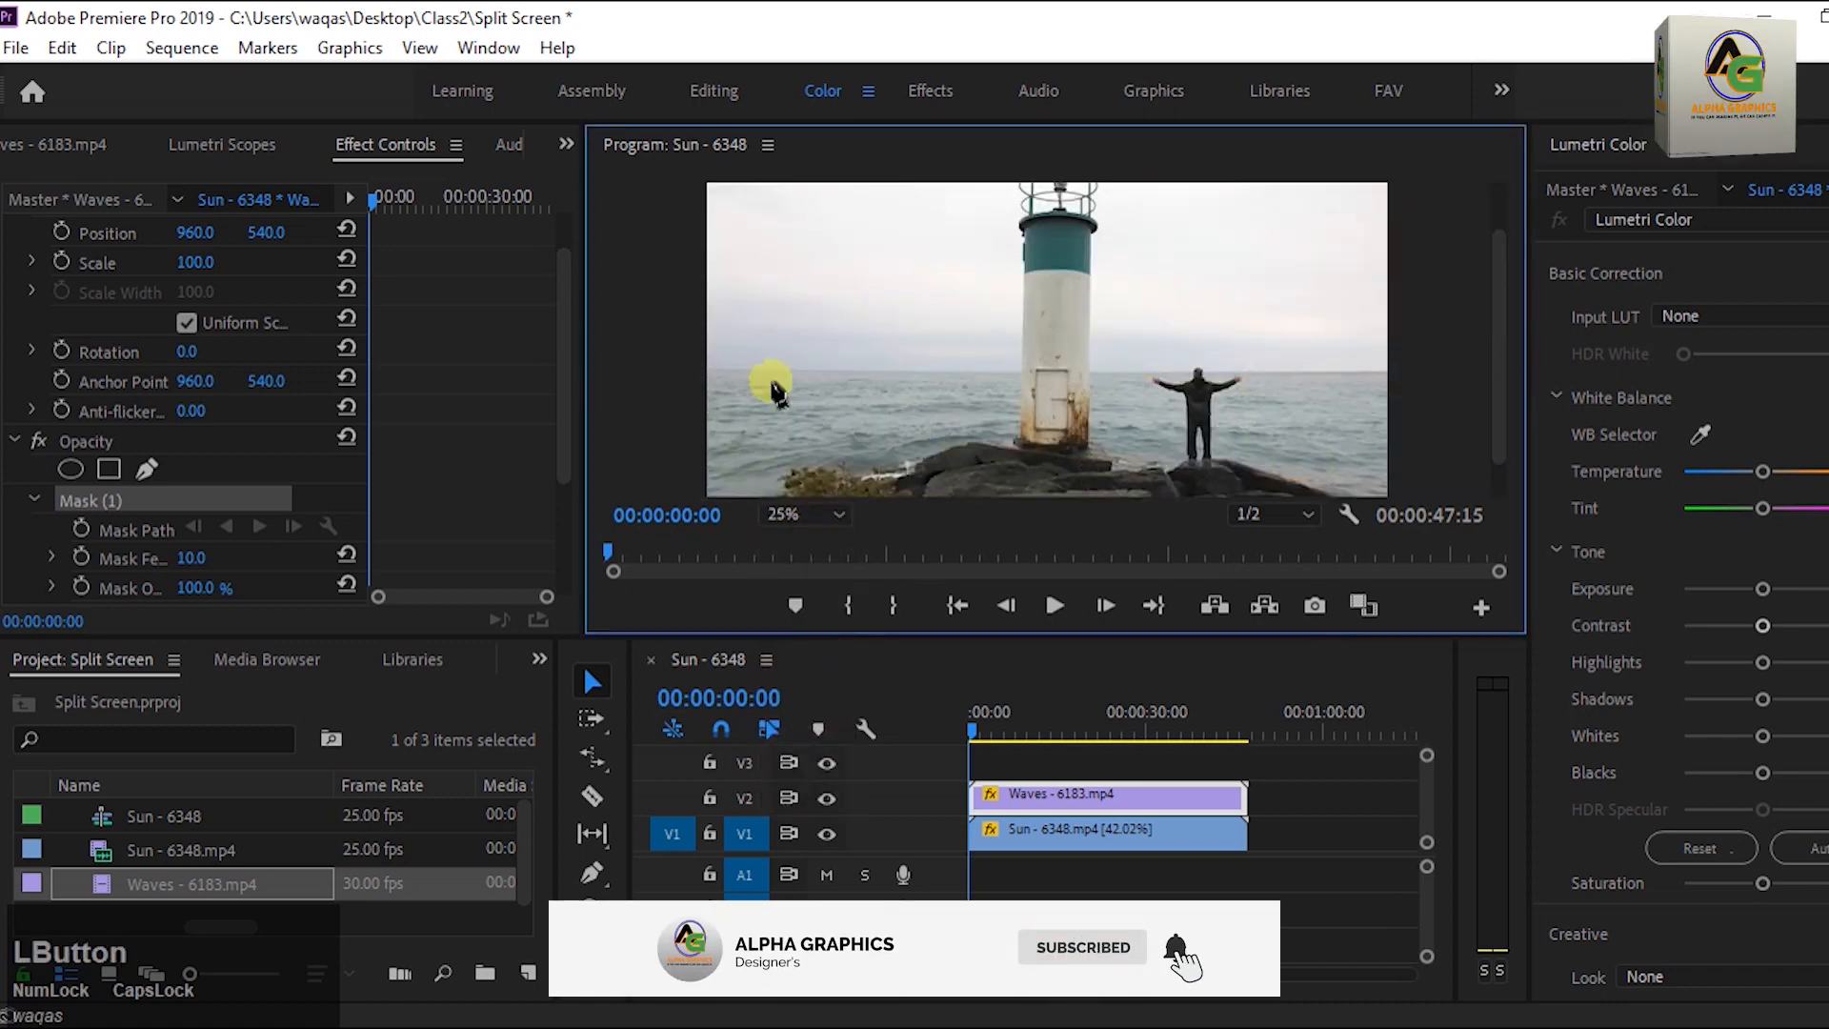
pyautogui.click(829, 515)
pyautogui.click(802, 644)
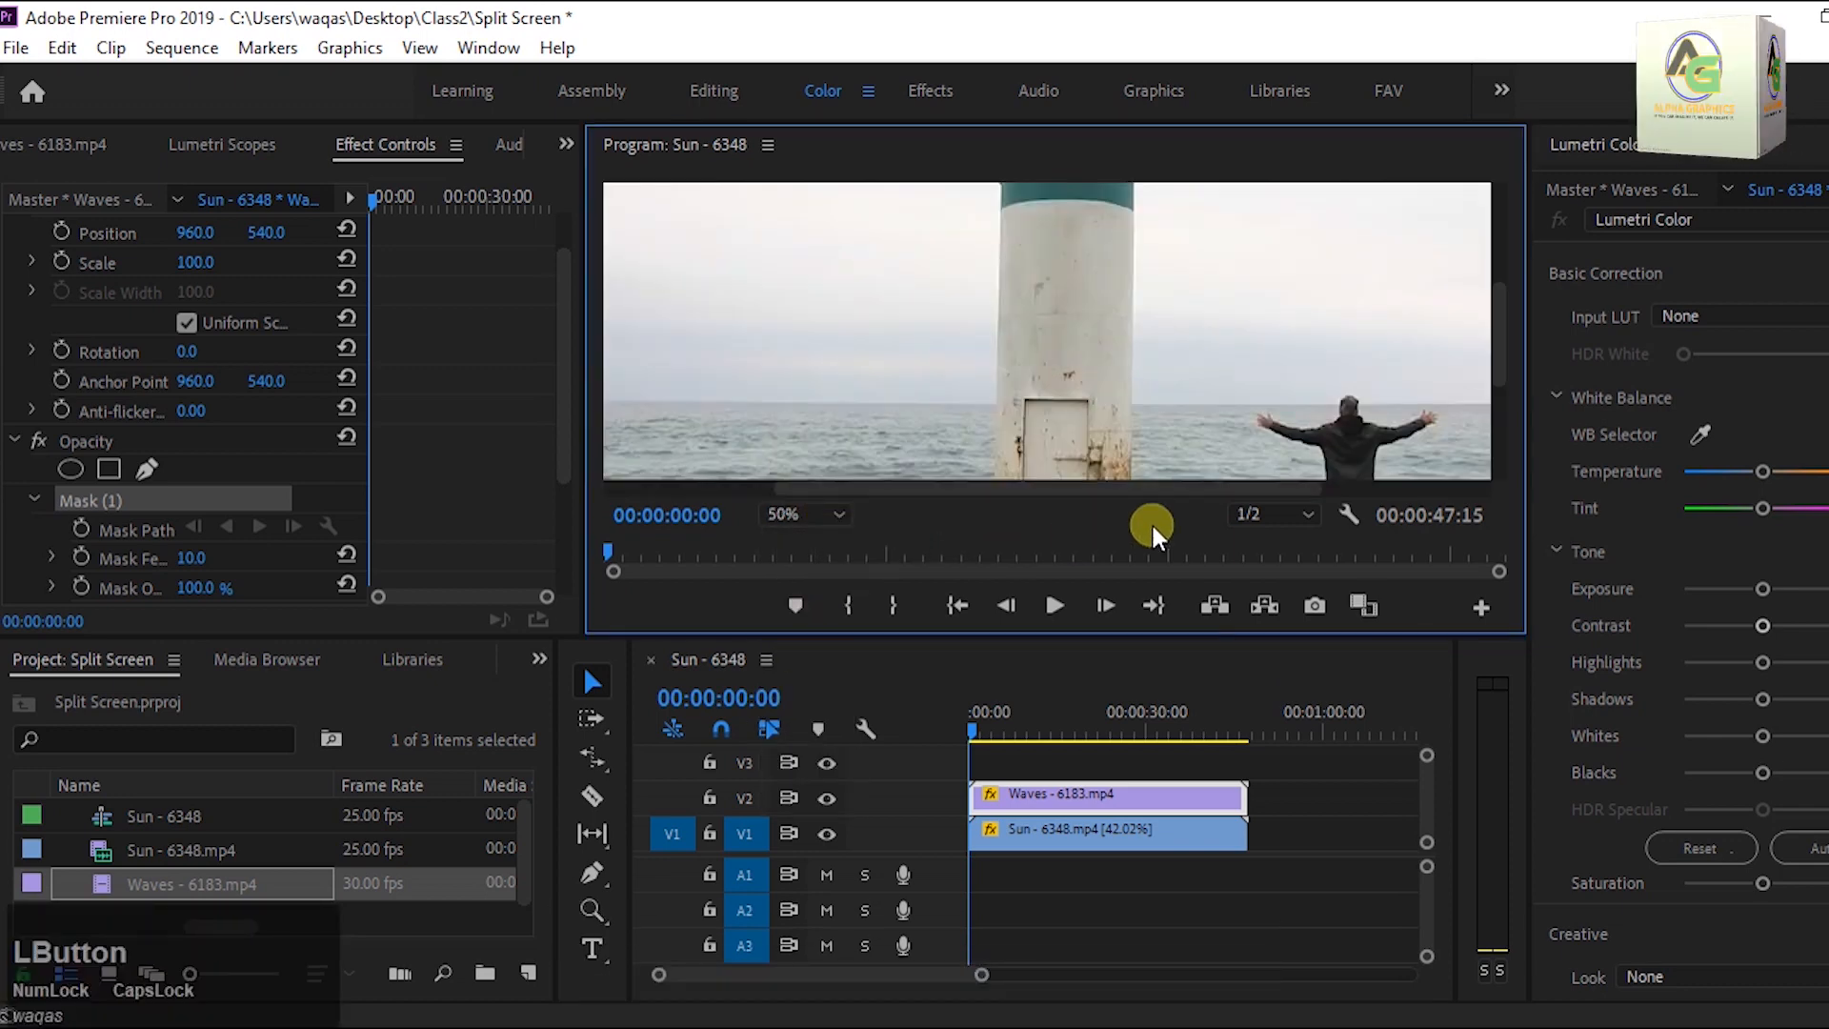
pyautogui.moveTo(1121, 486); pyautogui.dragTo(878, 494)
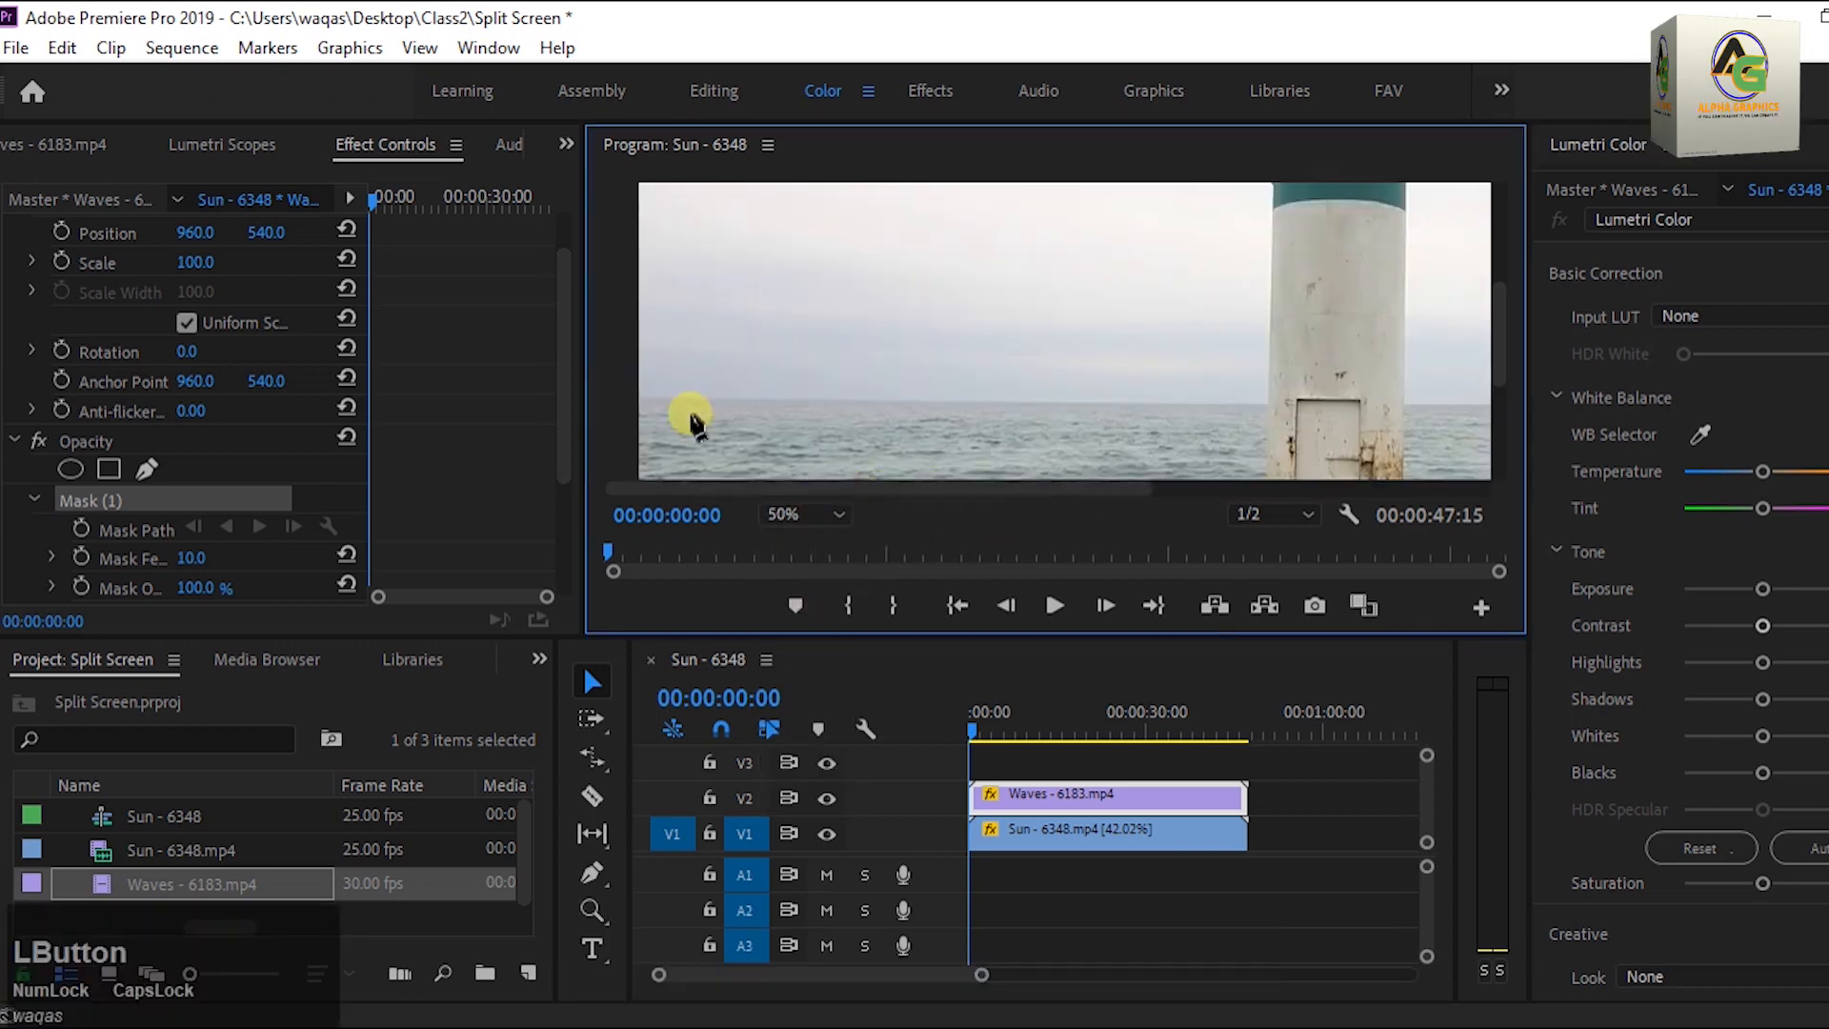
pyautogui.click(640, 393)
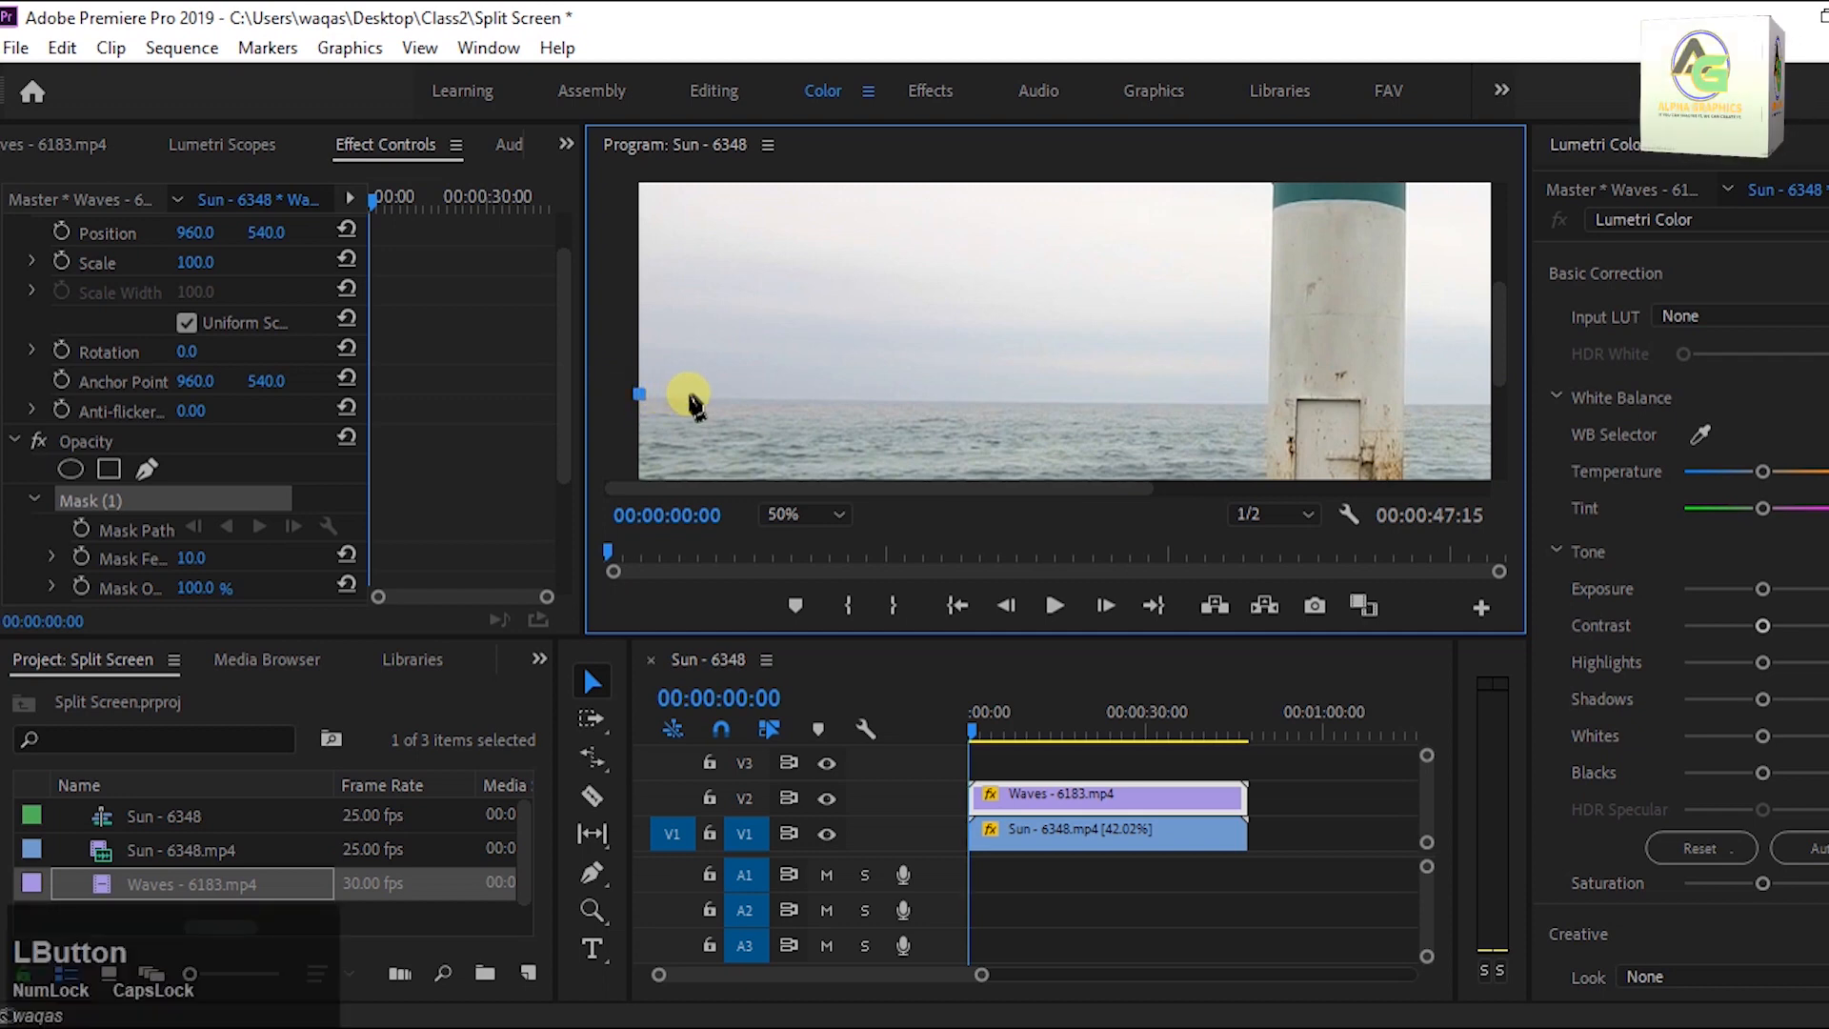
pyautogui.click(703, 399)
pyautogui.click(773, 395)
pyautogui.click(832, 400)
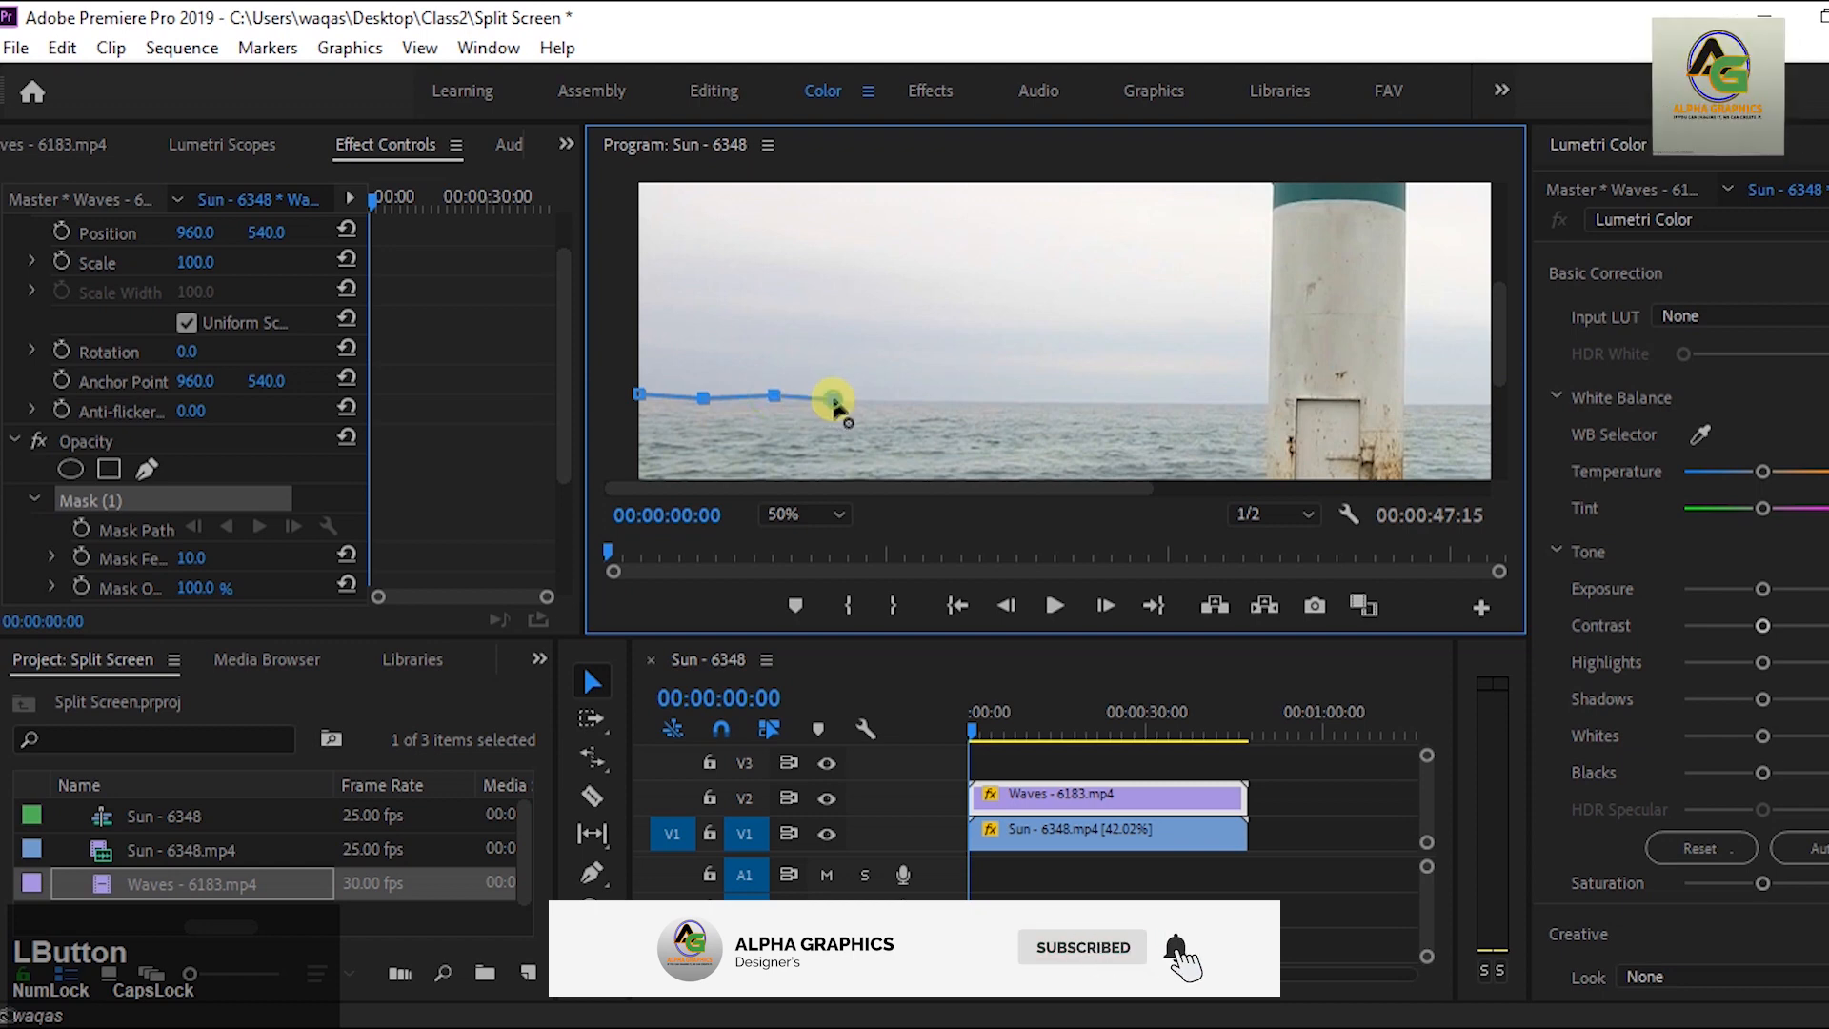
pyautogui.click(919, 401)
pyautogui.click(996, 397)
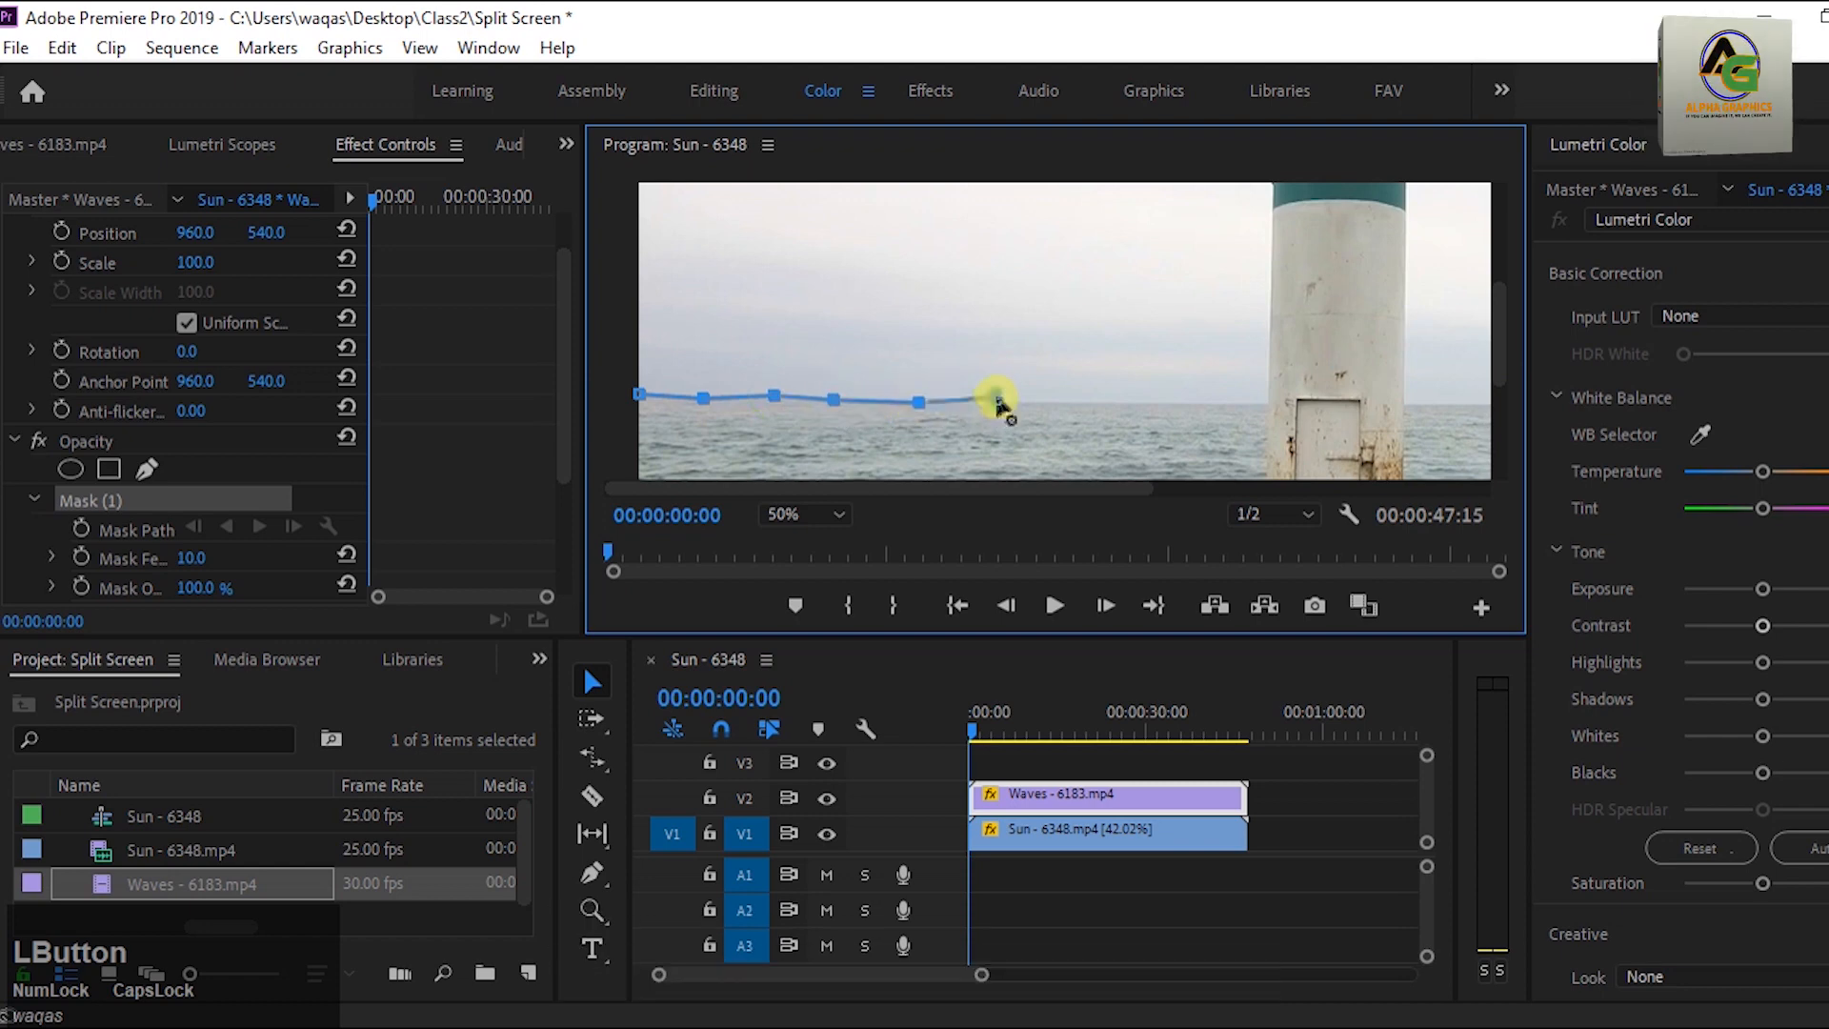
pyautogui.click(1069, 401)
pyautogui.click(1149, 401)
pyautogui.click(1201, 404)
# Continue the mask path upward along the lighthouse's left side to the height of its lantern.
pyautogui.moveTo(1498, 363)
pyautogui.mouseDown()
pyautogui.moveTo(1494, 312)
pyautogui.moveTo(1500, 350)
pyautogui.mouseUp()
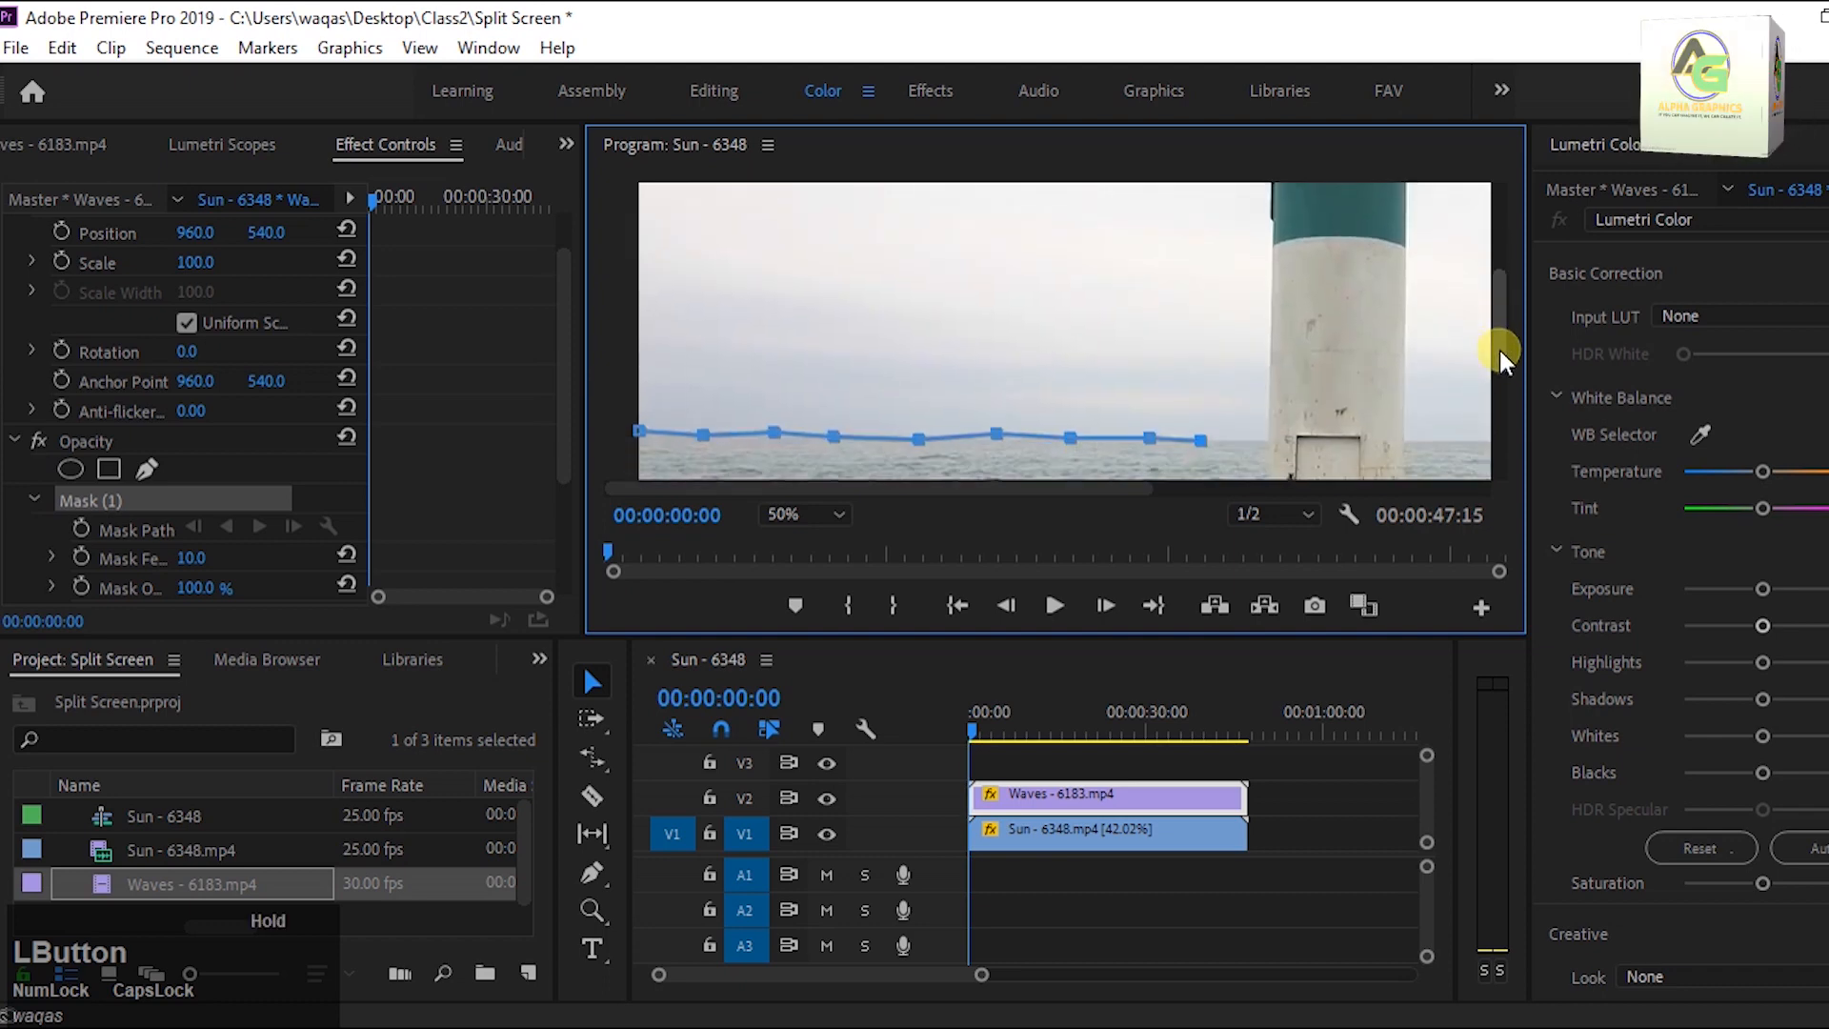
pyautogui.click(1207, 322)
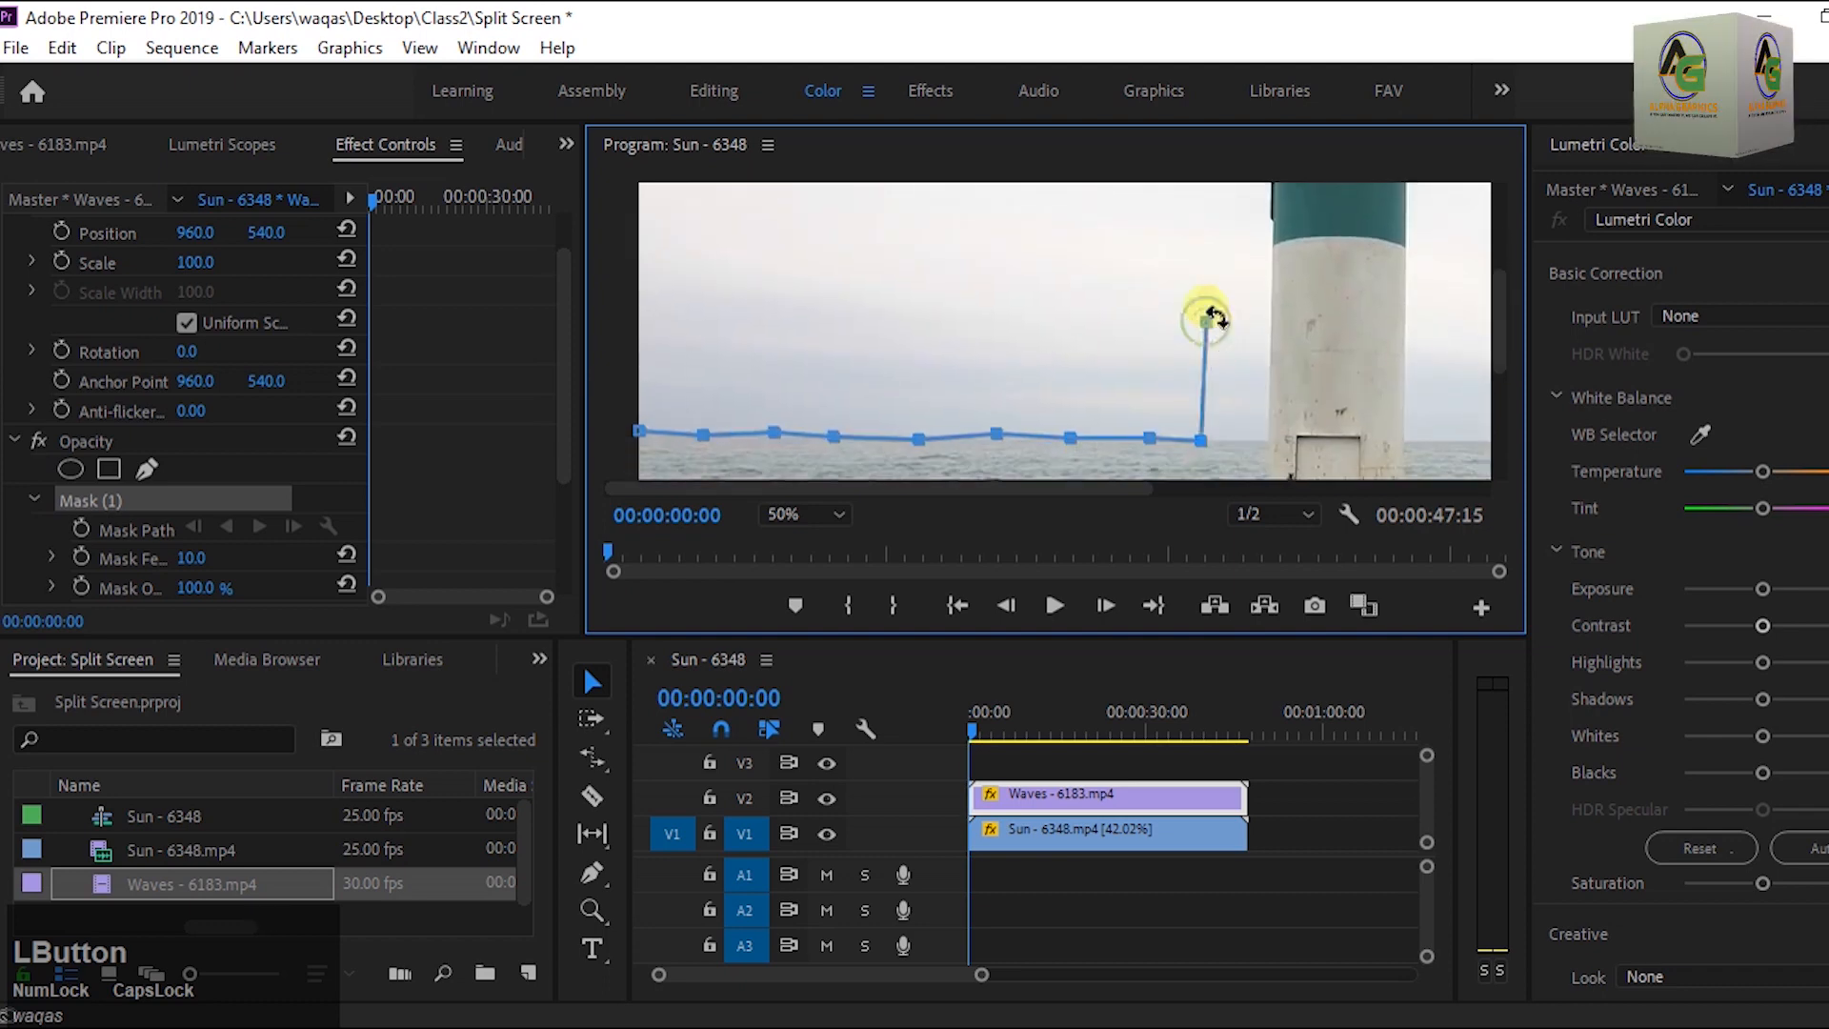
pyautogui.click(1206, 233)
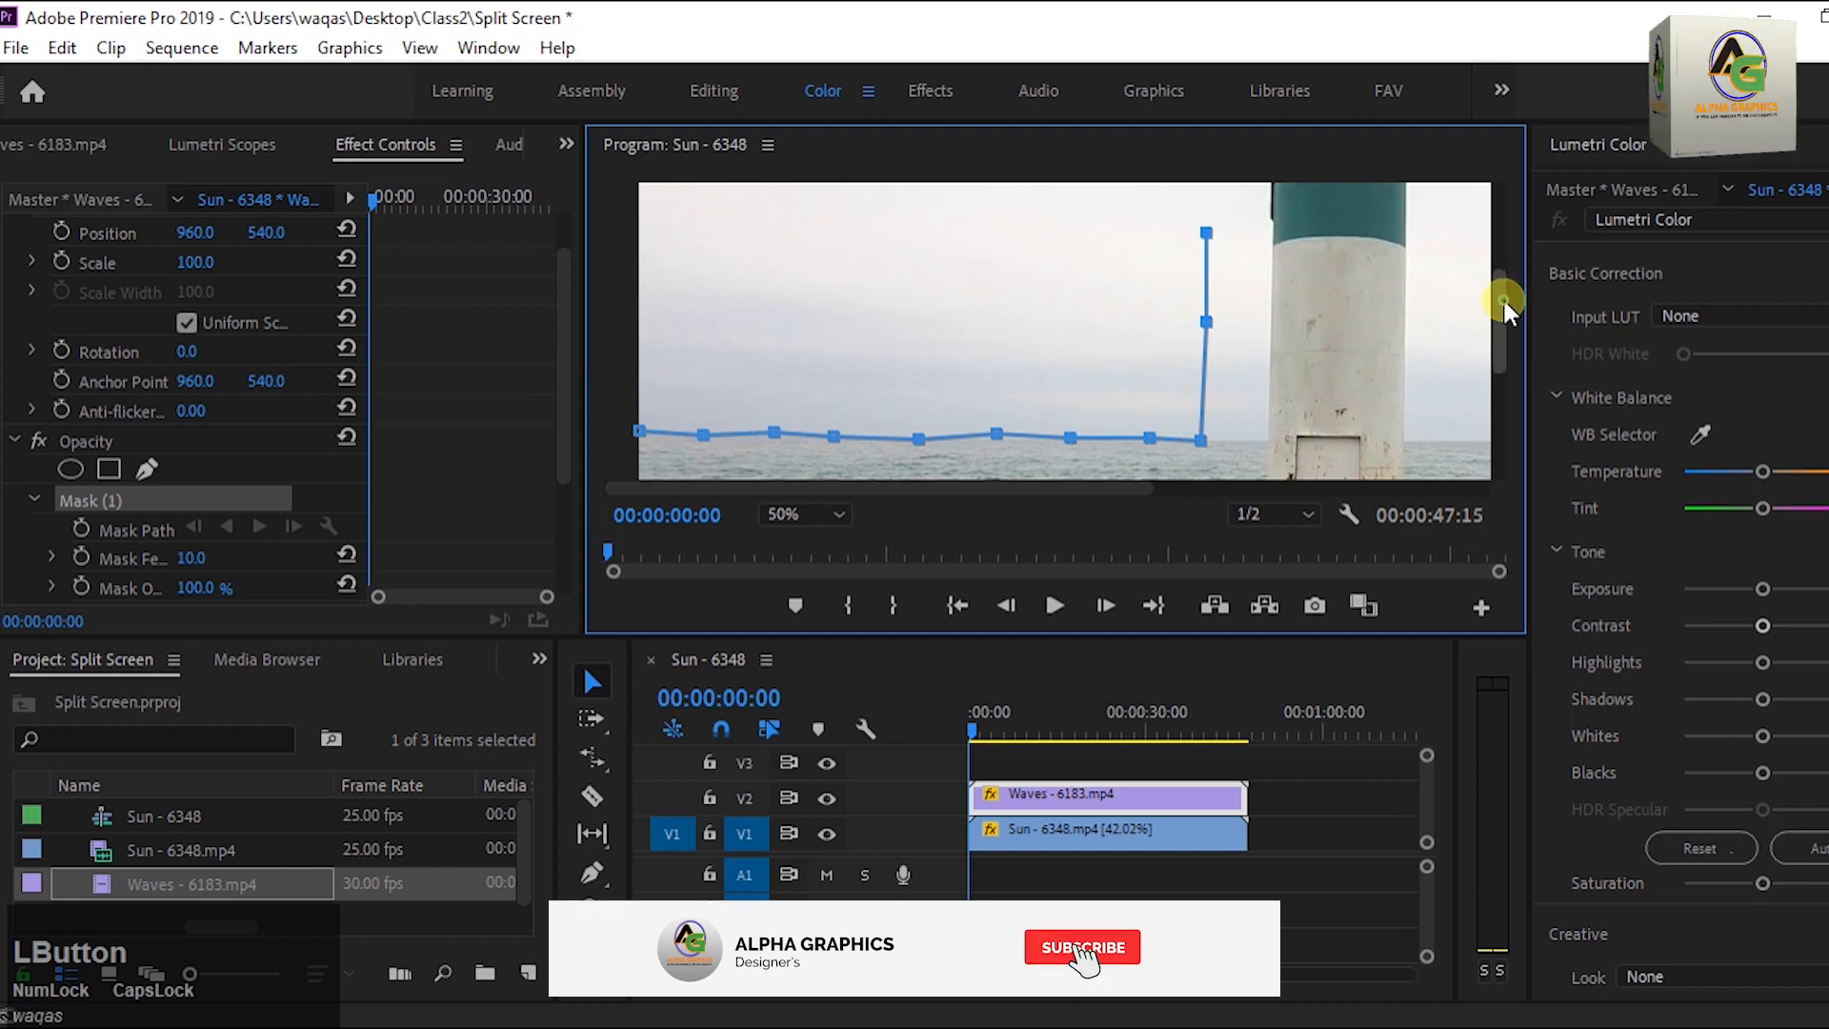
pyautogui.moveTo(1504, 303); pyautogui.dragTo(1501, 248)
pyautogui.click(1200, 277)
pyautogui.moveTo(1499, 271); pyautogui.dragTo(1497, 235)
pyautogui.click(1198, 282)
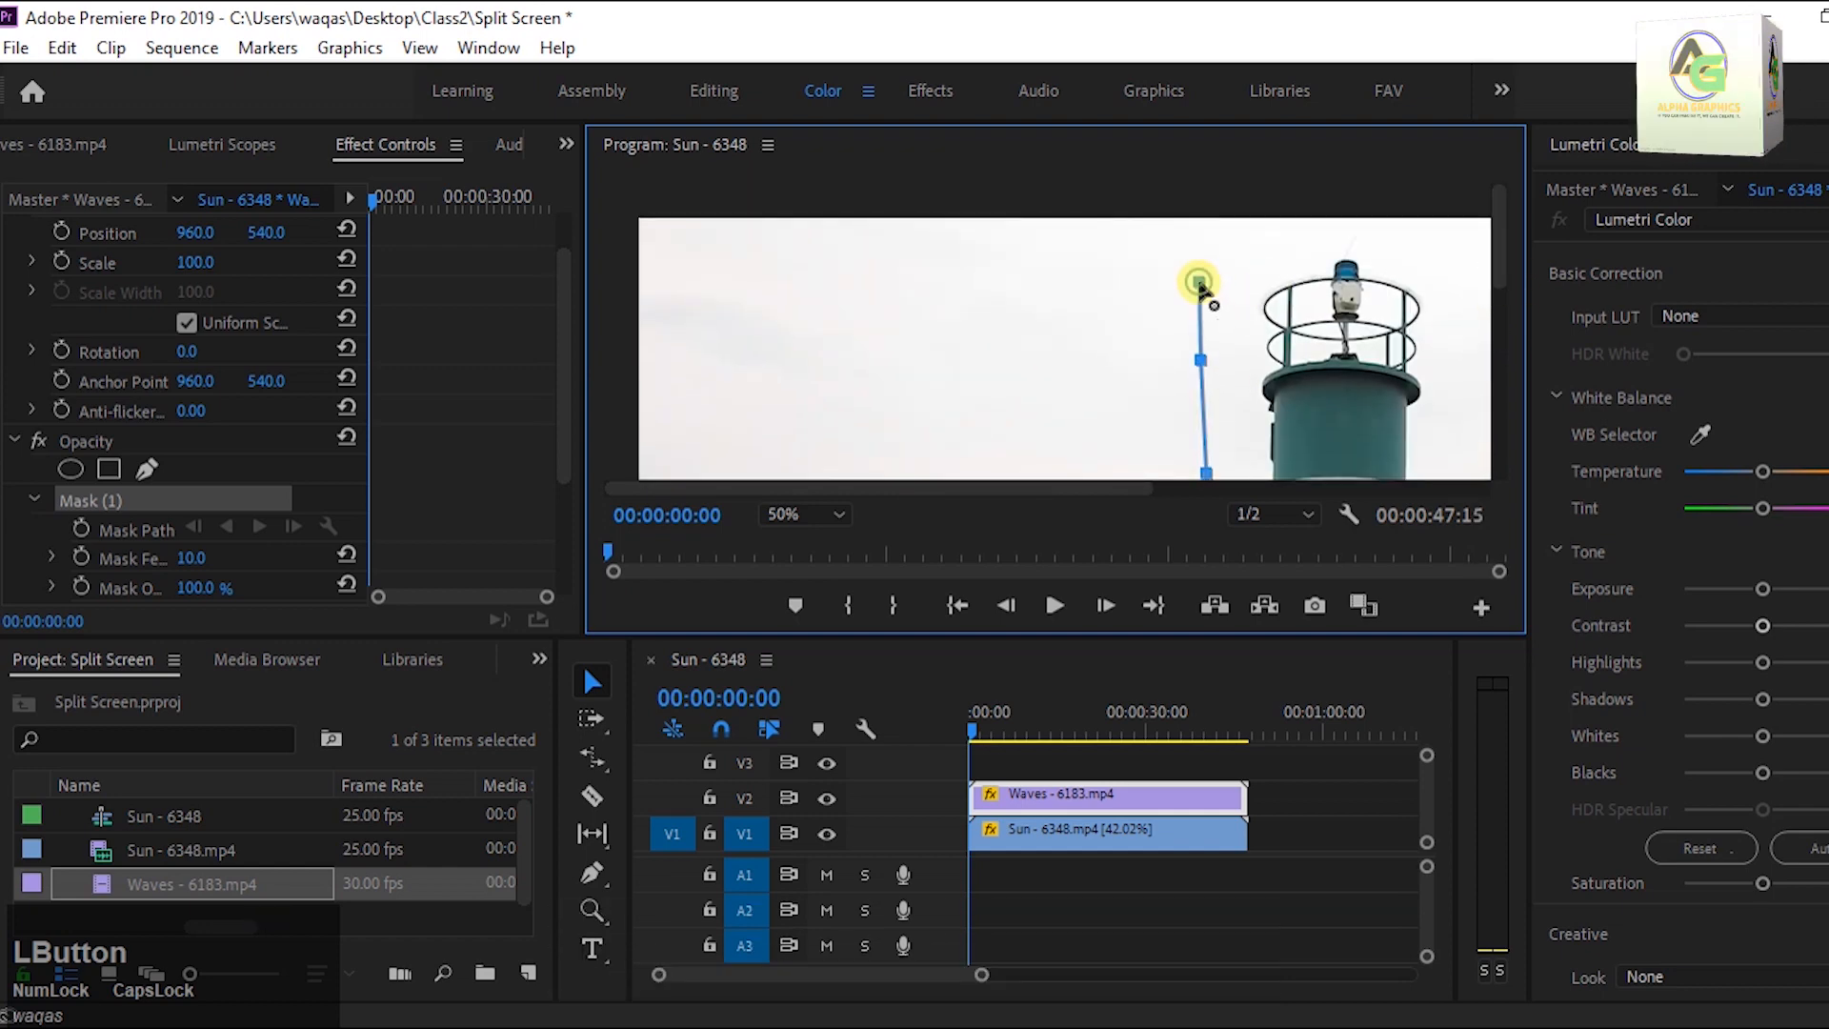
# Continue the mask path over the top of the lighthouse lantern and down past its right railing.
pyautogui.click(1213, 252)
pyautogui.click(1392, 241)
pyautogui.click(1461, 252)
pyautogui.moveTo(1133, 488); pyautogui.dragTo(1272, 486)
pyautogui.click(1293, 269)
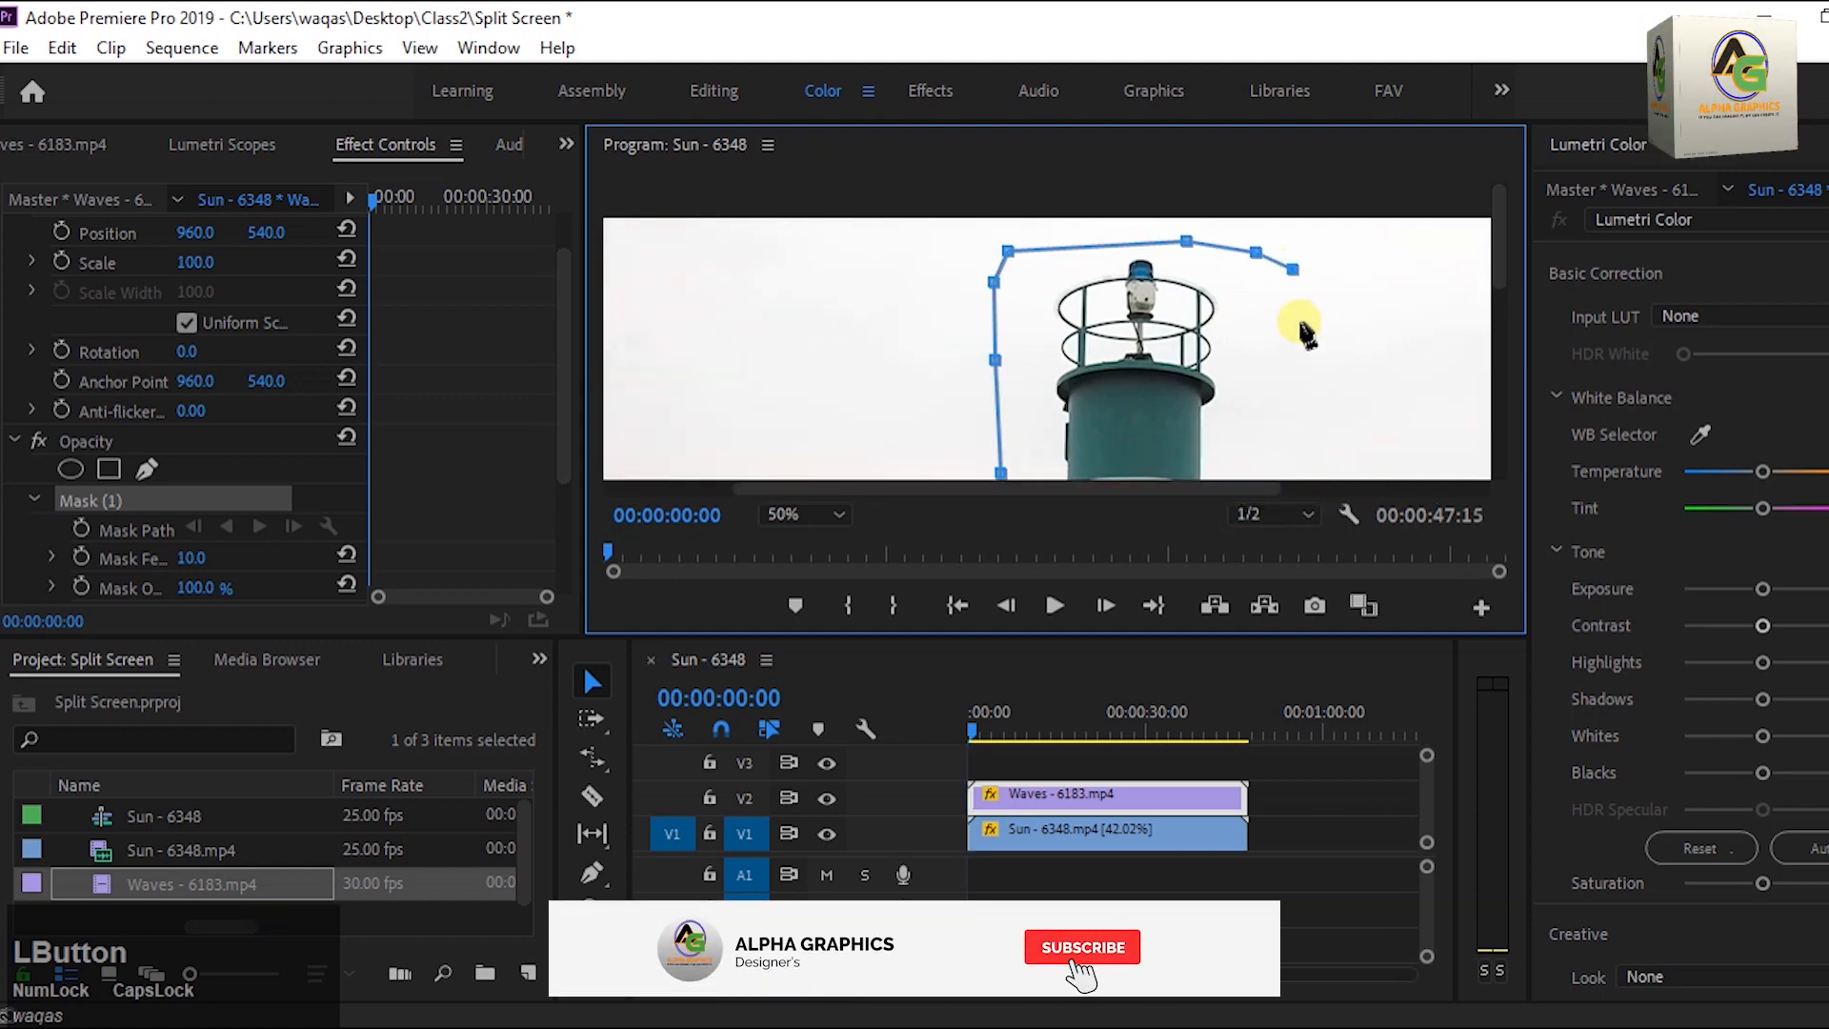
pyautogui.click(1299, 360)
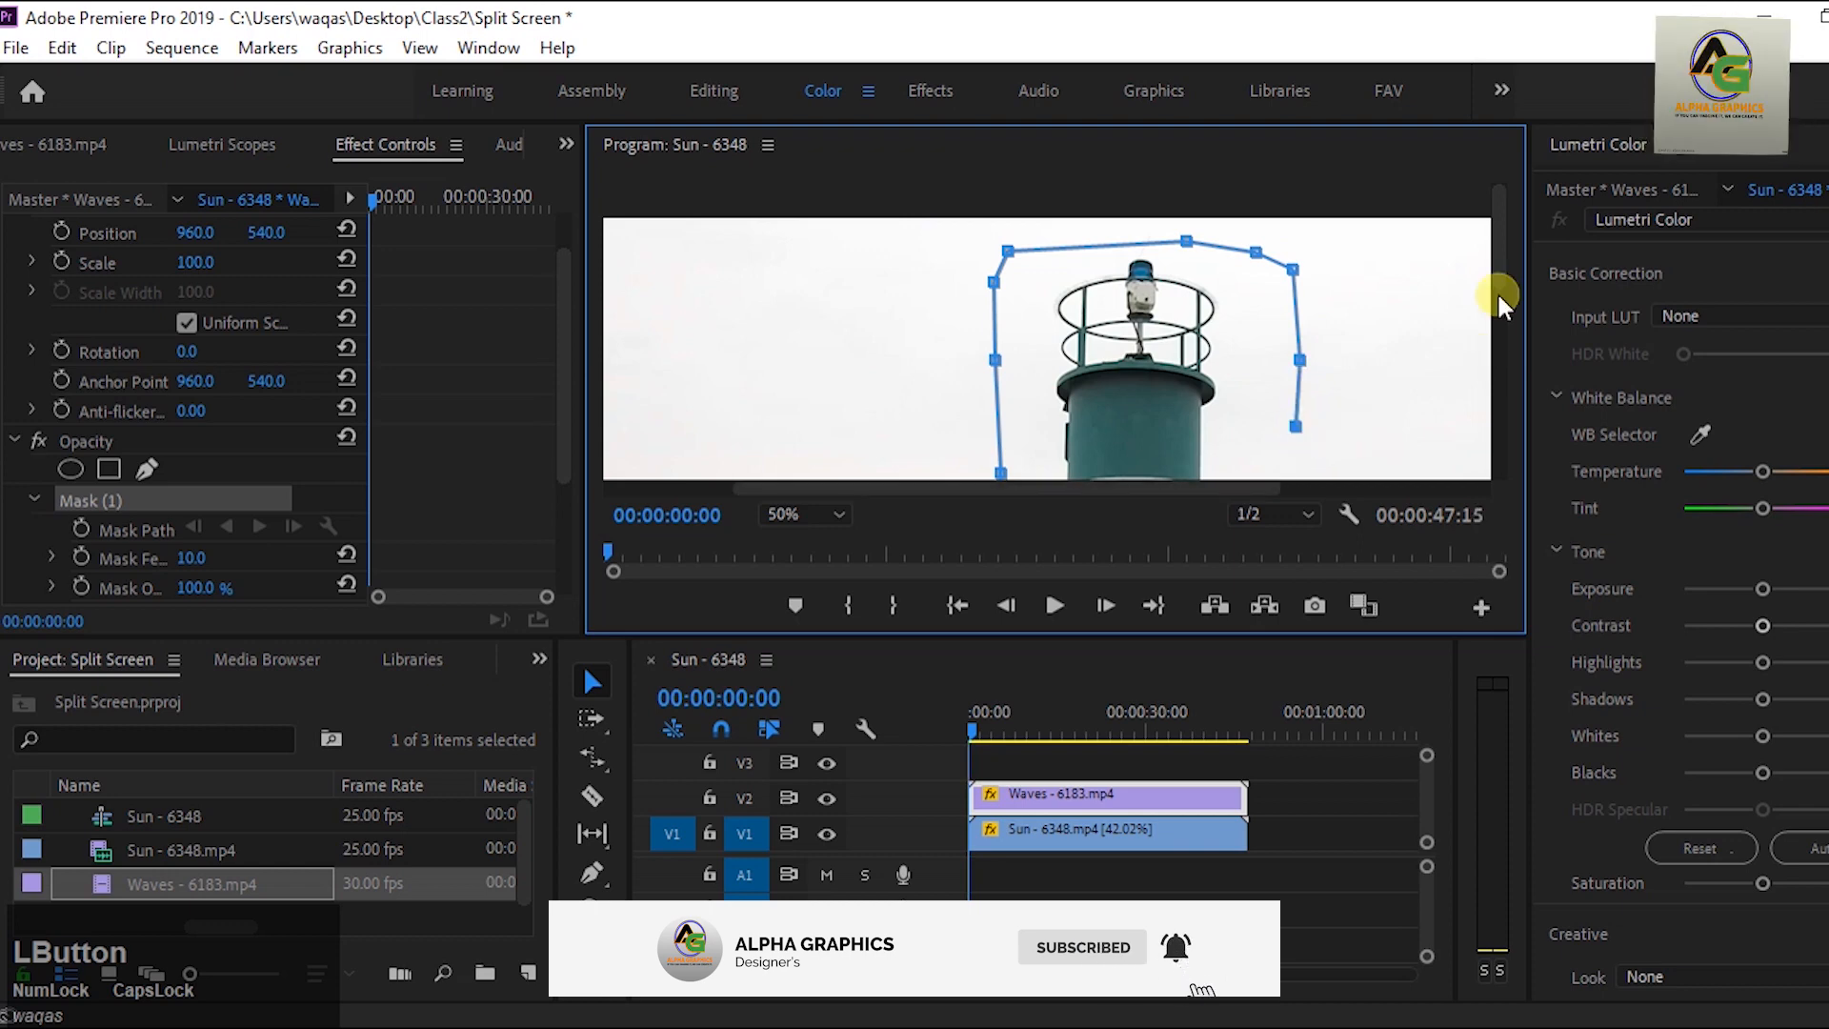
# Extend the mask path down the lighthouse's right side to just above the sea horizon.
pyautogui.moveTo(1499, 271); pyautogui.dragTo(1505, 307)
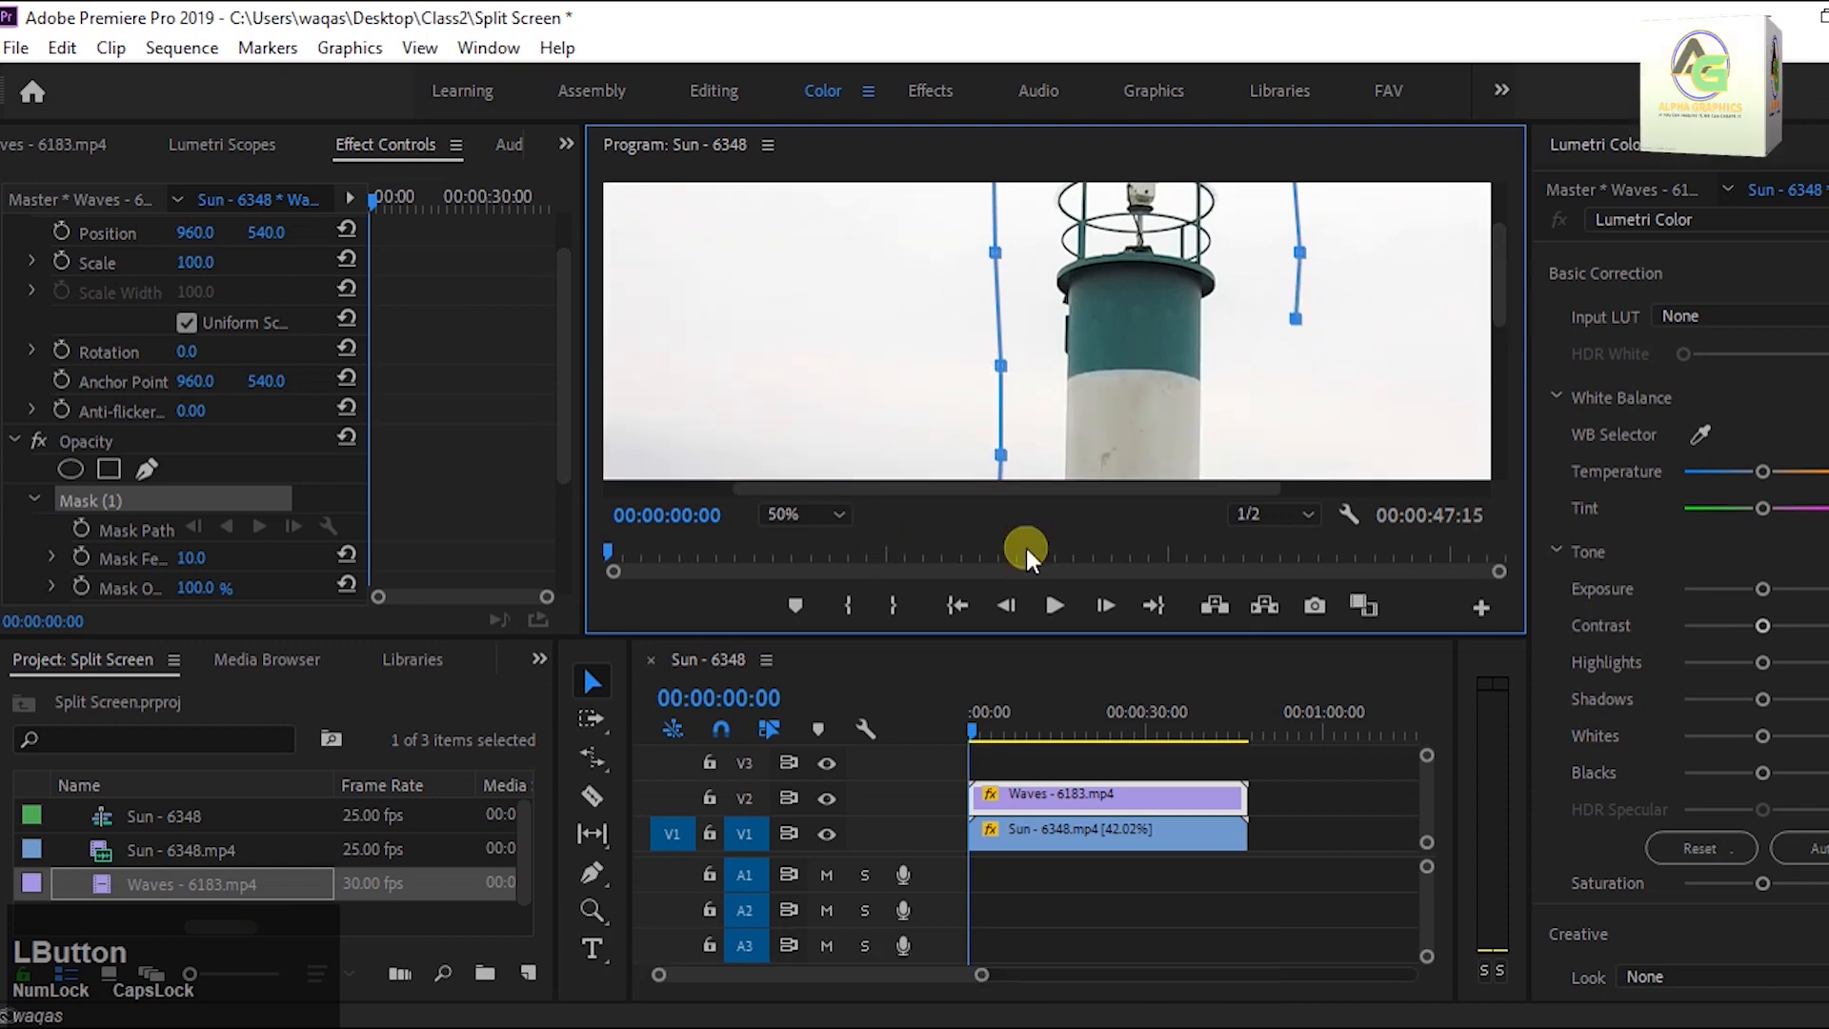
pyautogui.click(837, 515)
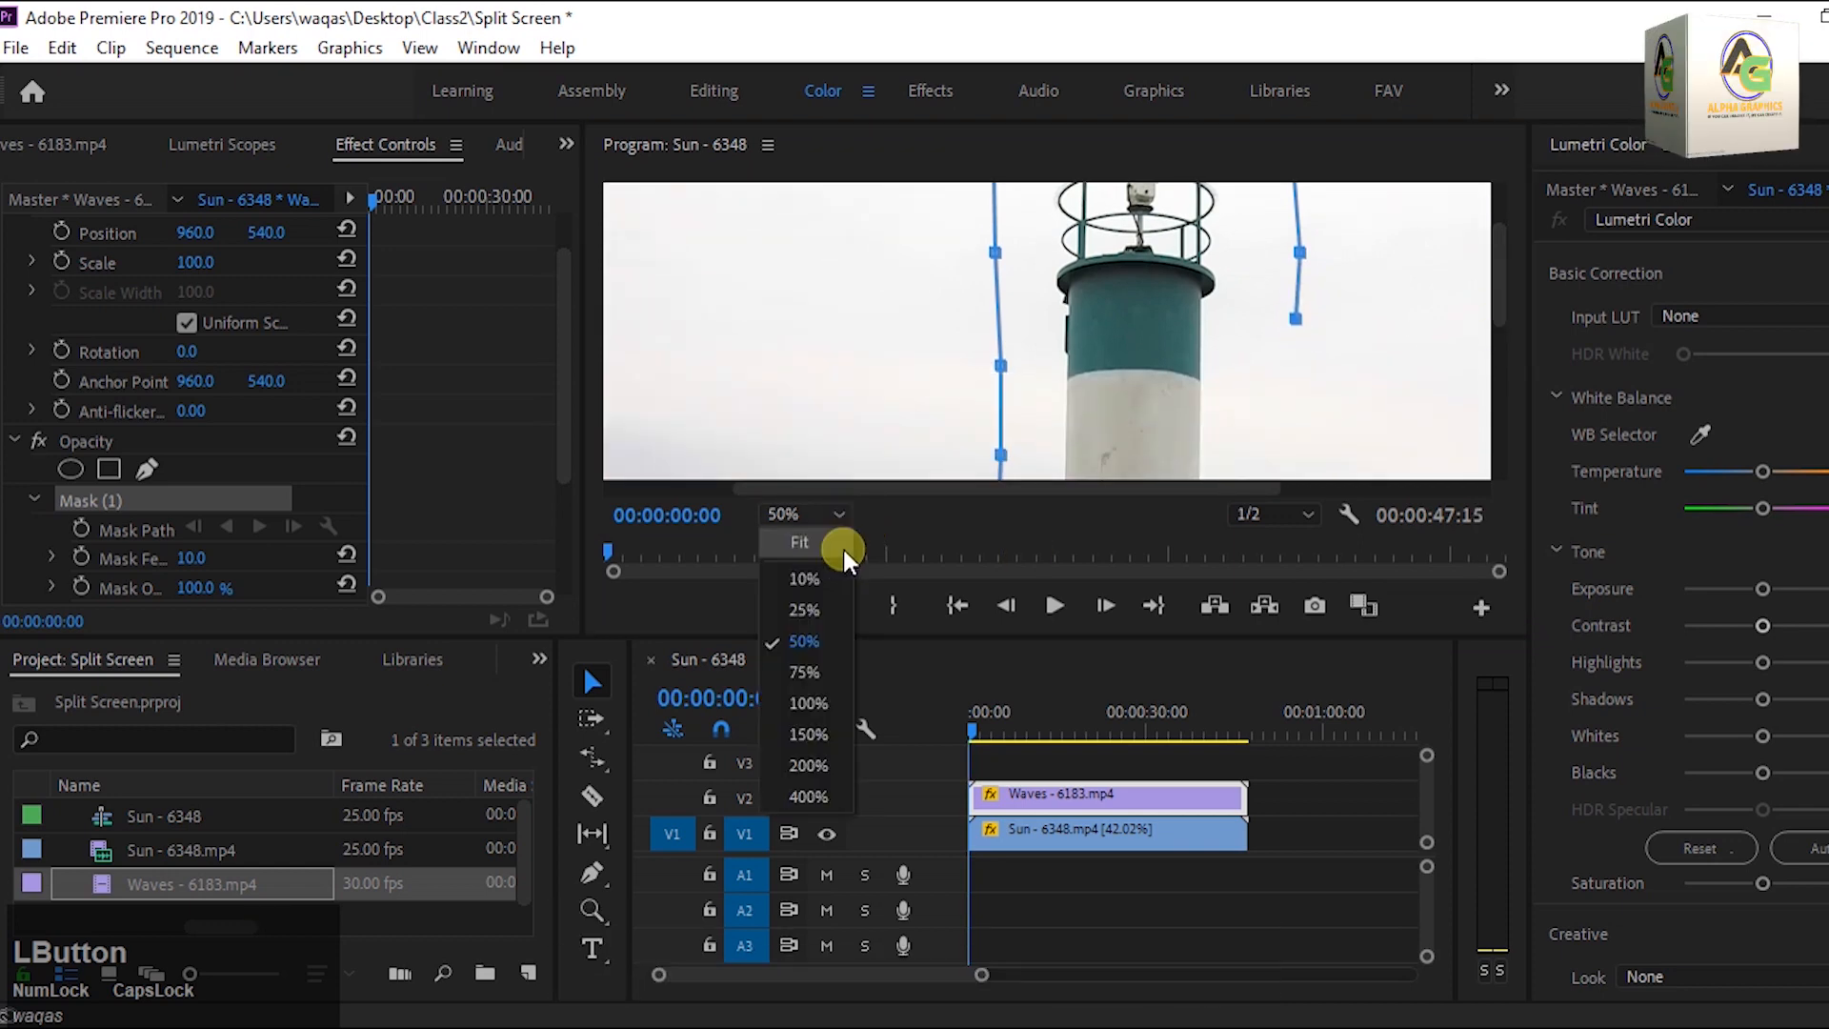
pyautogui.click(808, 608)
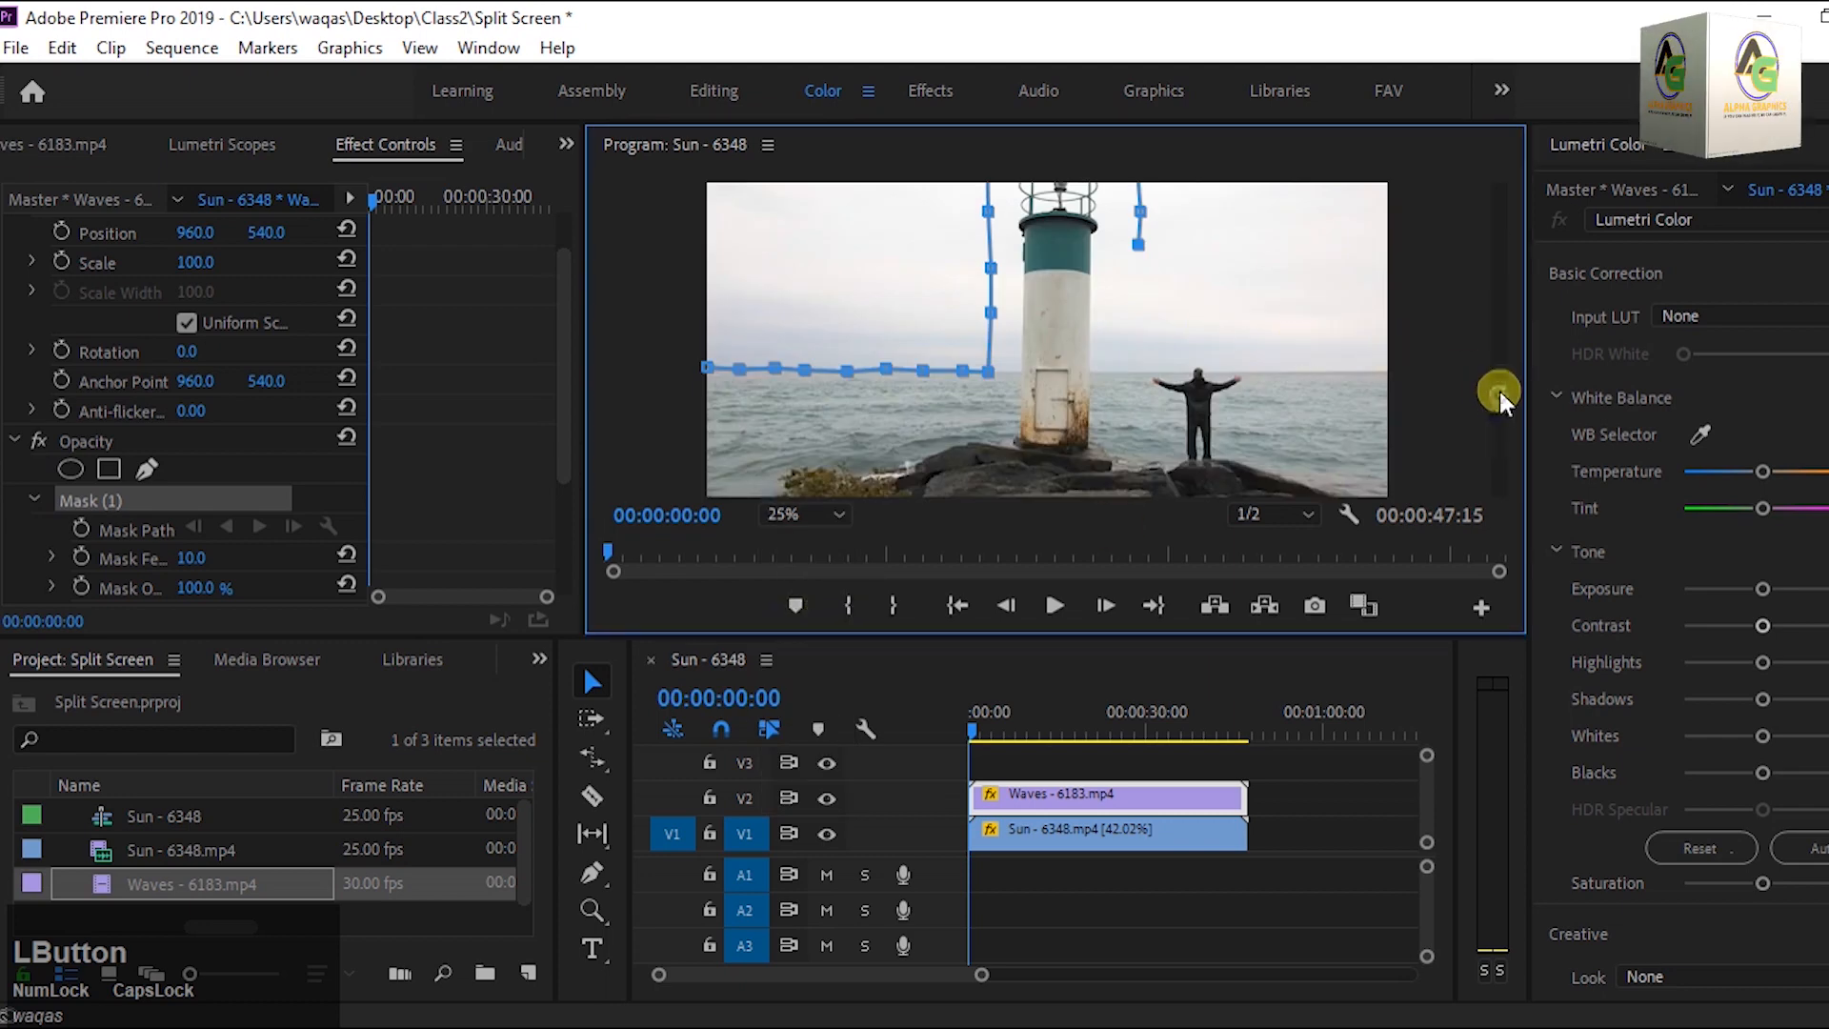
pyautogui.scroll(2, 1359, 362)
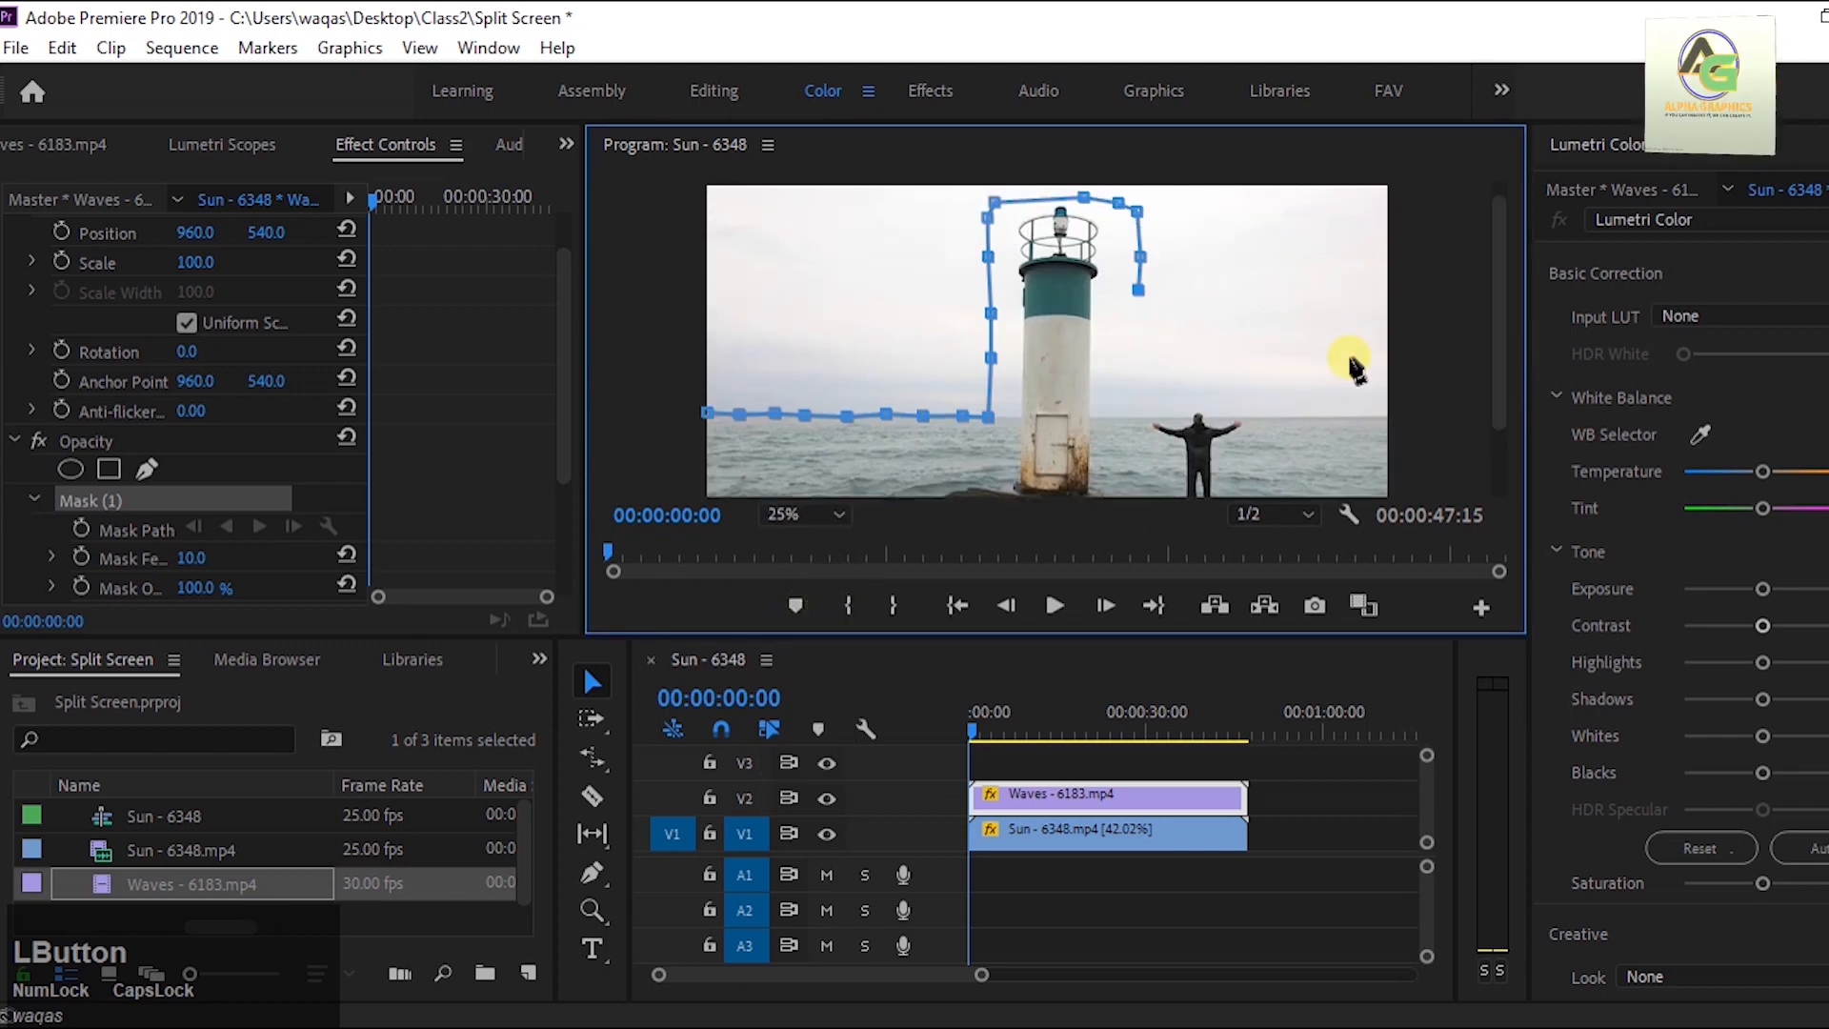
pyautogui.click(1140, 332)
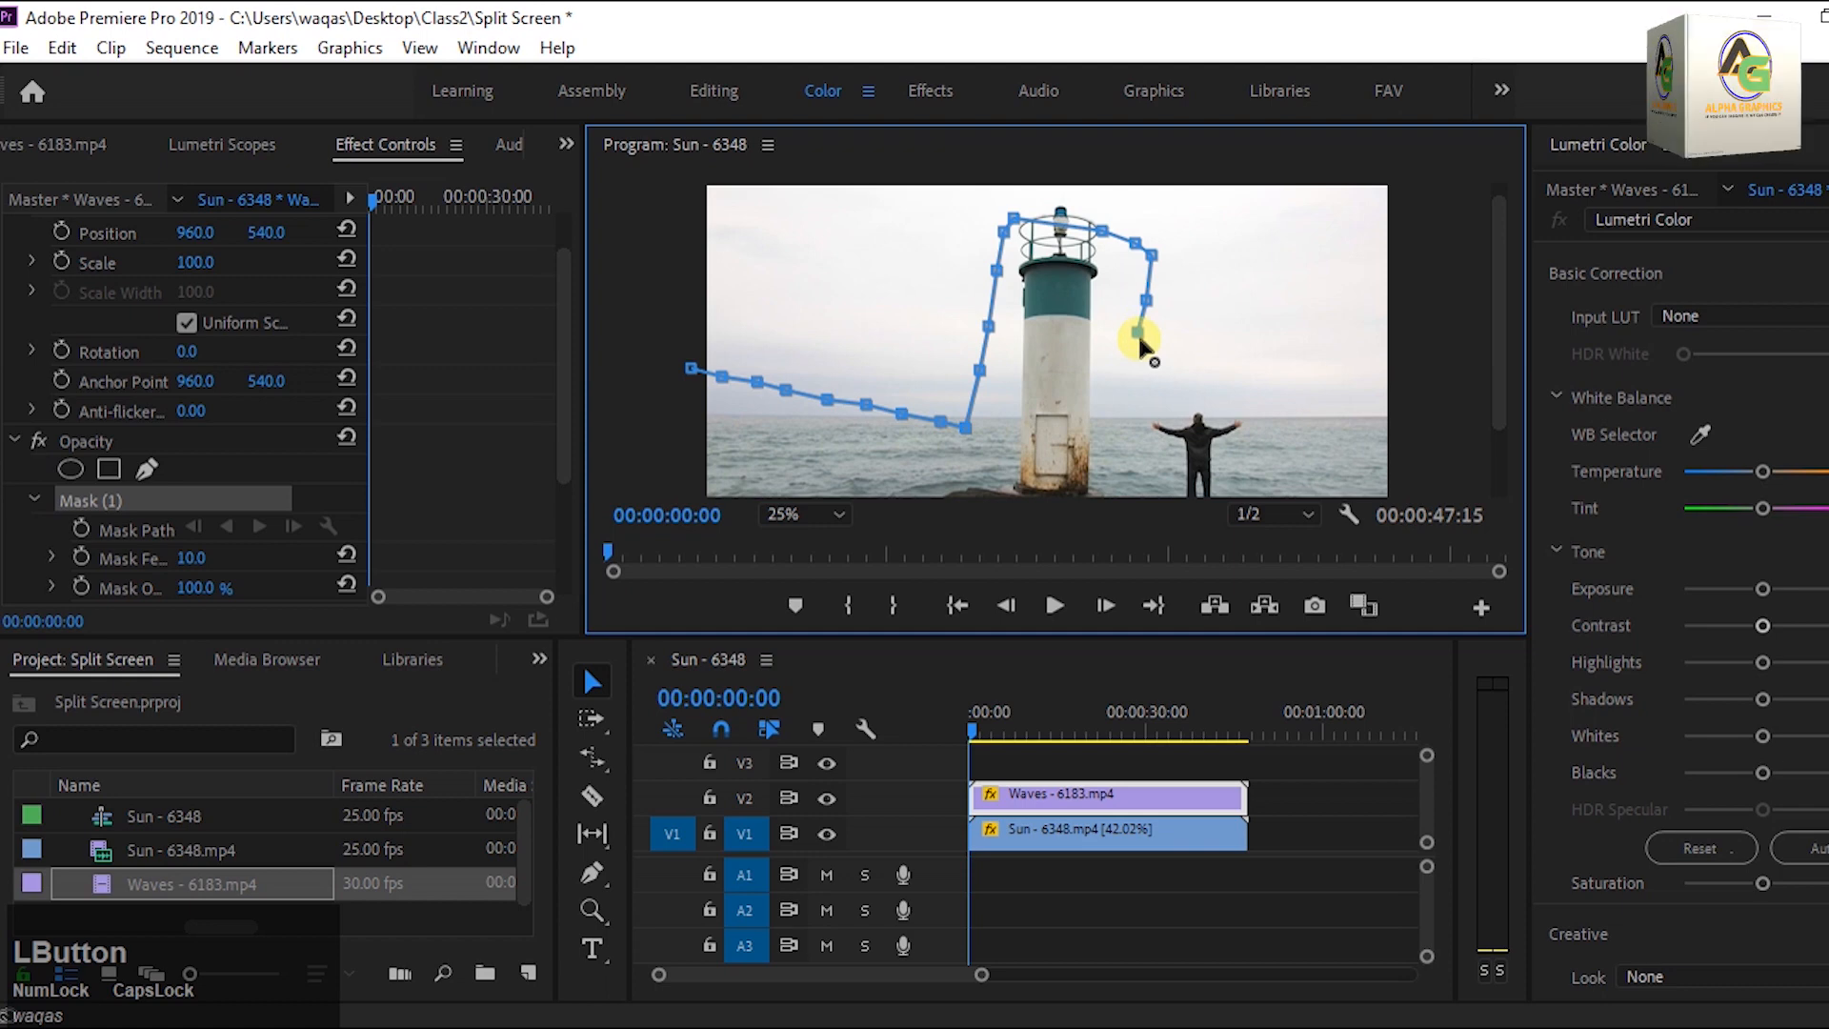
pyautogui.hotkey('ctrl', 'z')
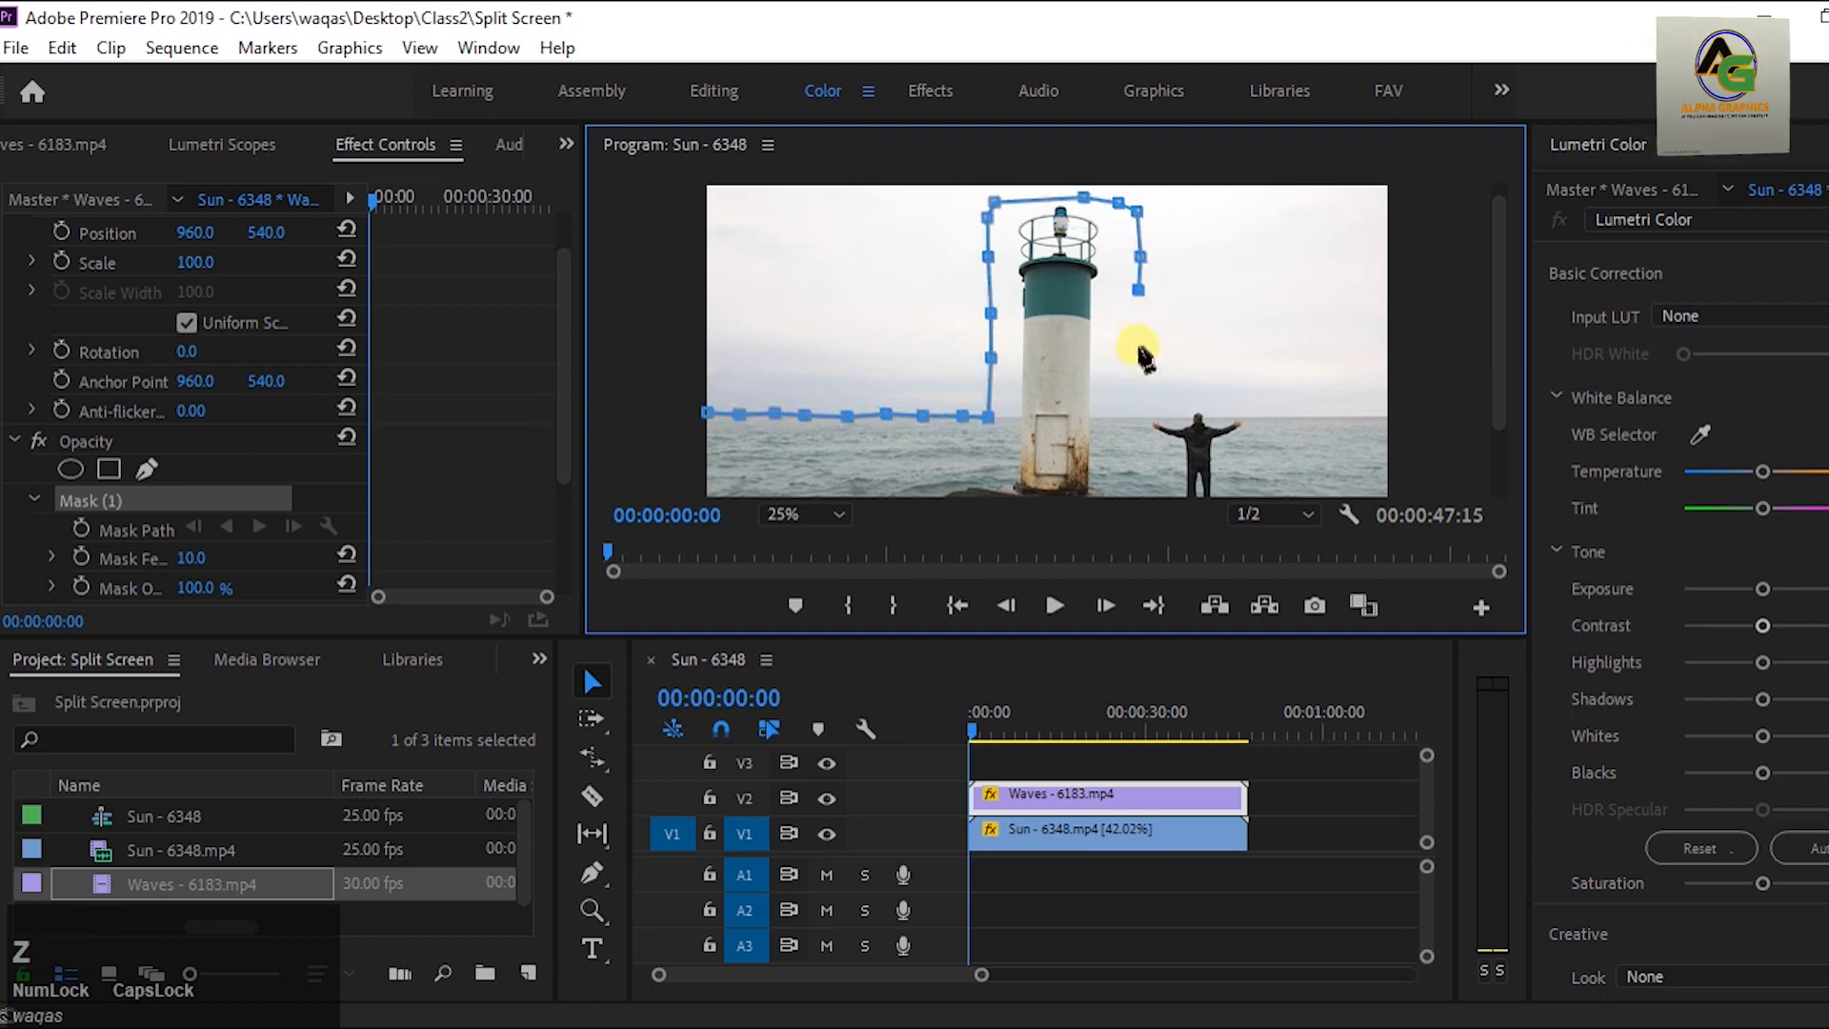
pyautogui.click(1139, 356)
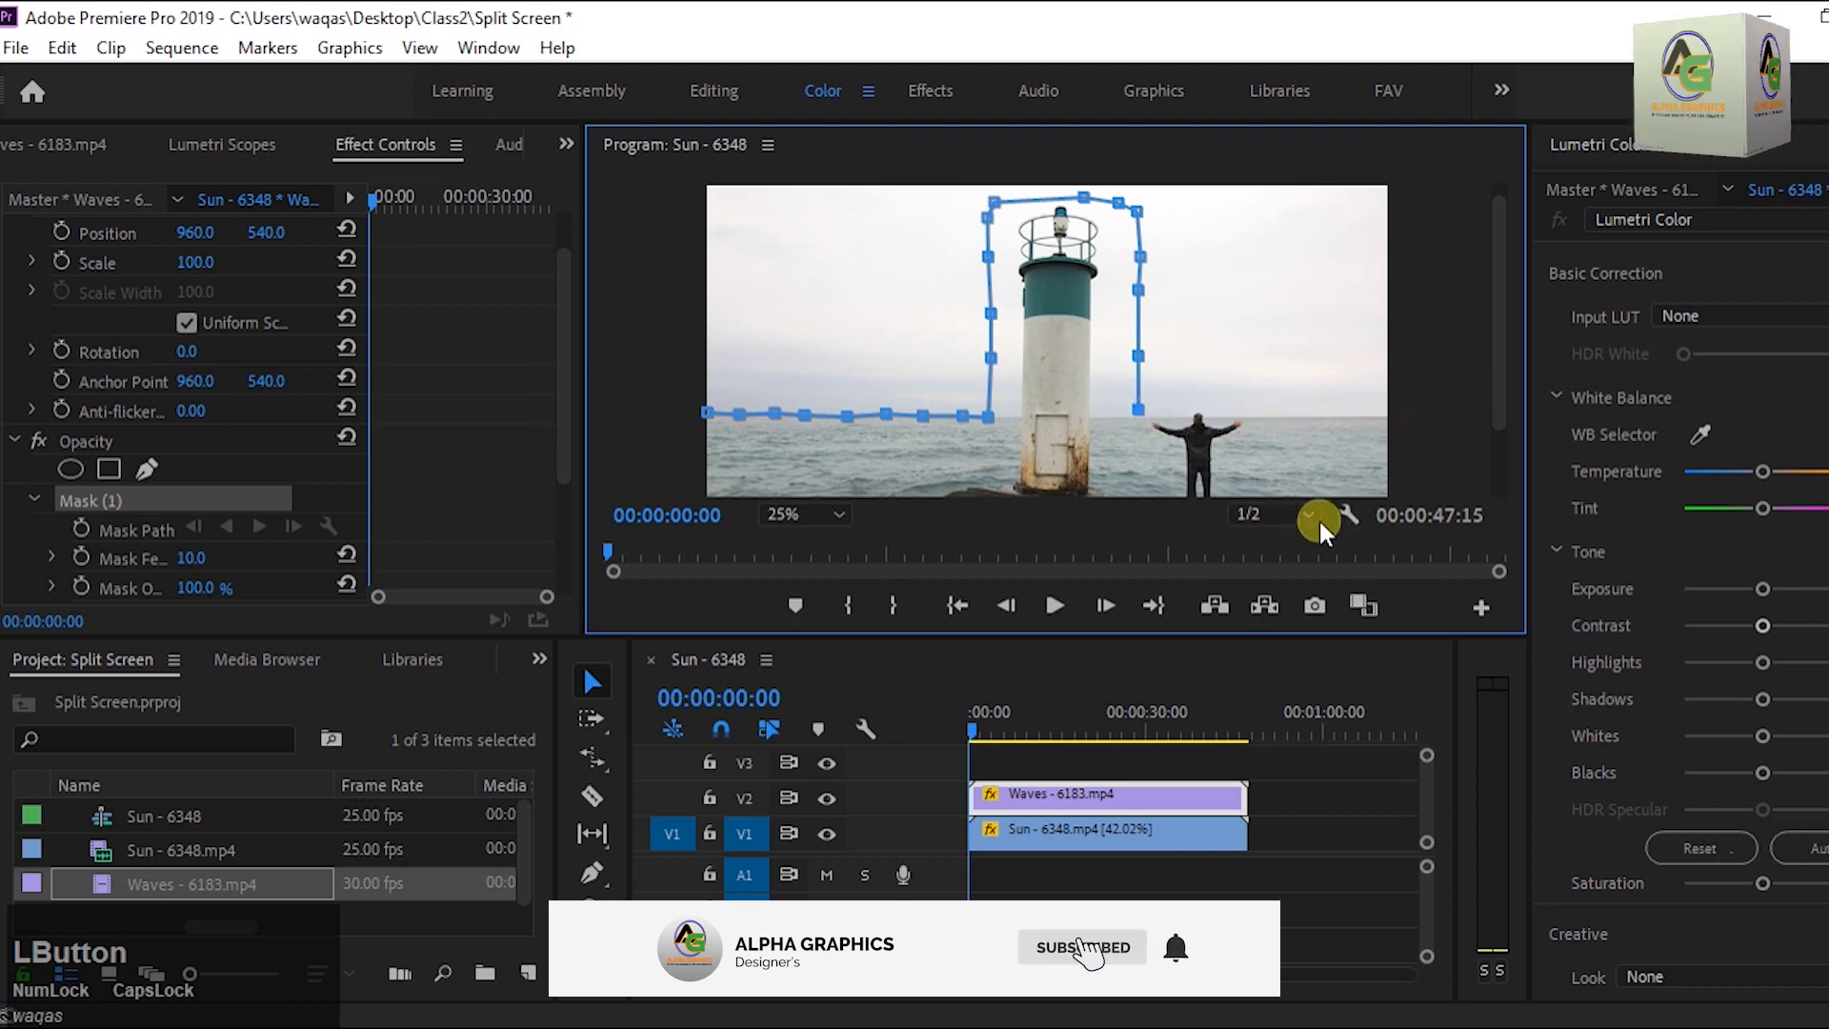
# At 50% preview zoom, adjust the last point to the horizon and continue the mask path over the standing man's arms and head.
pyautogui.click(817, 514)
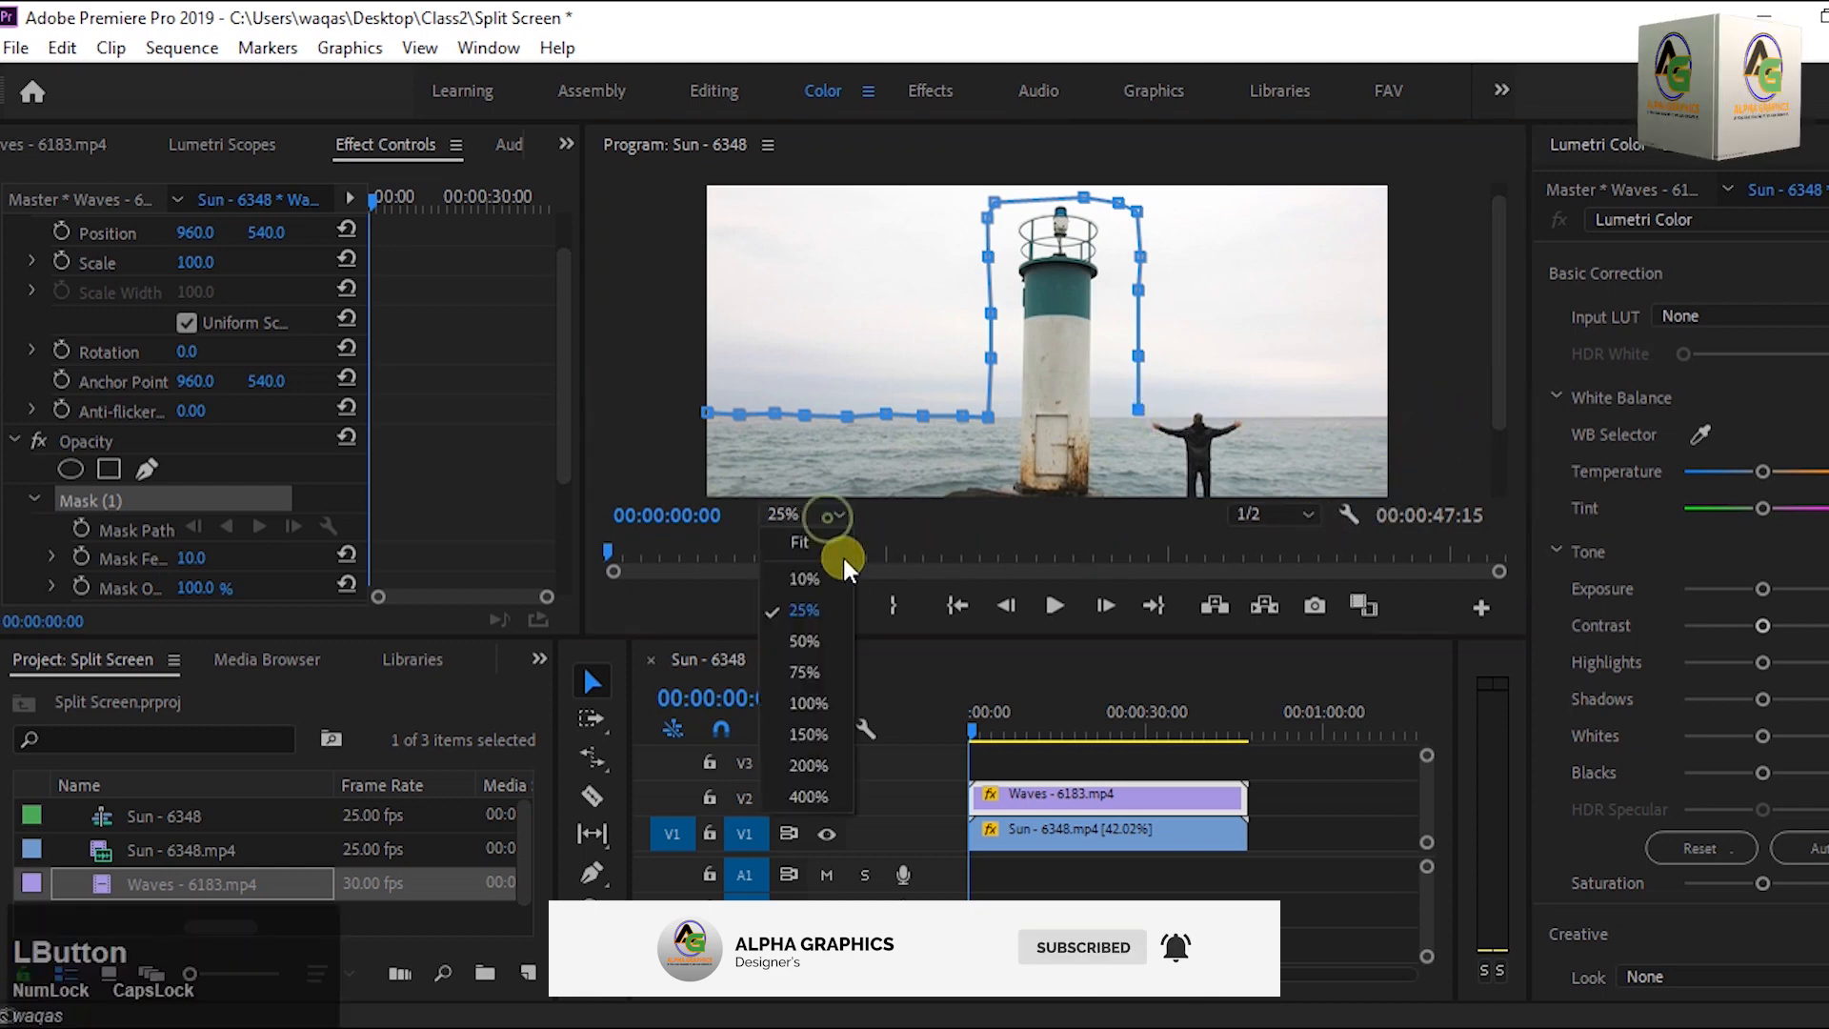
pyautogui.click(814, 634)
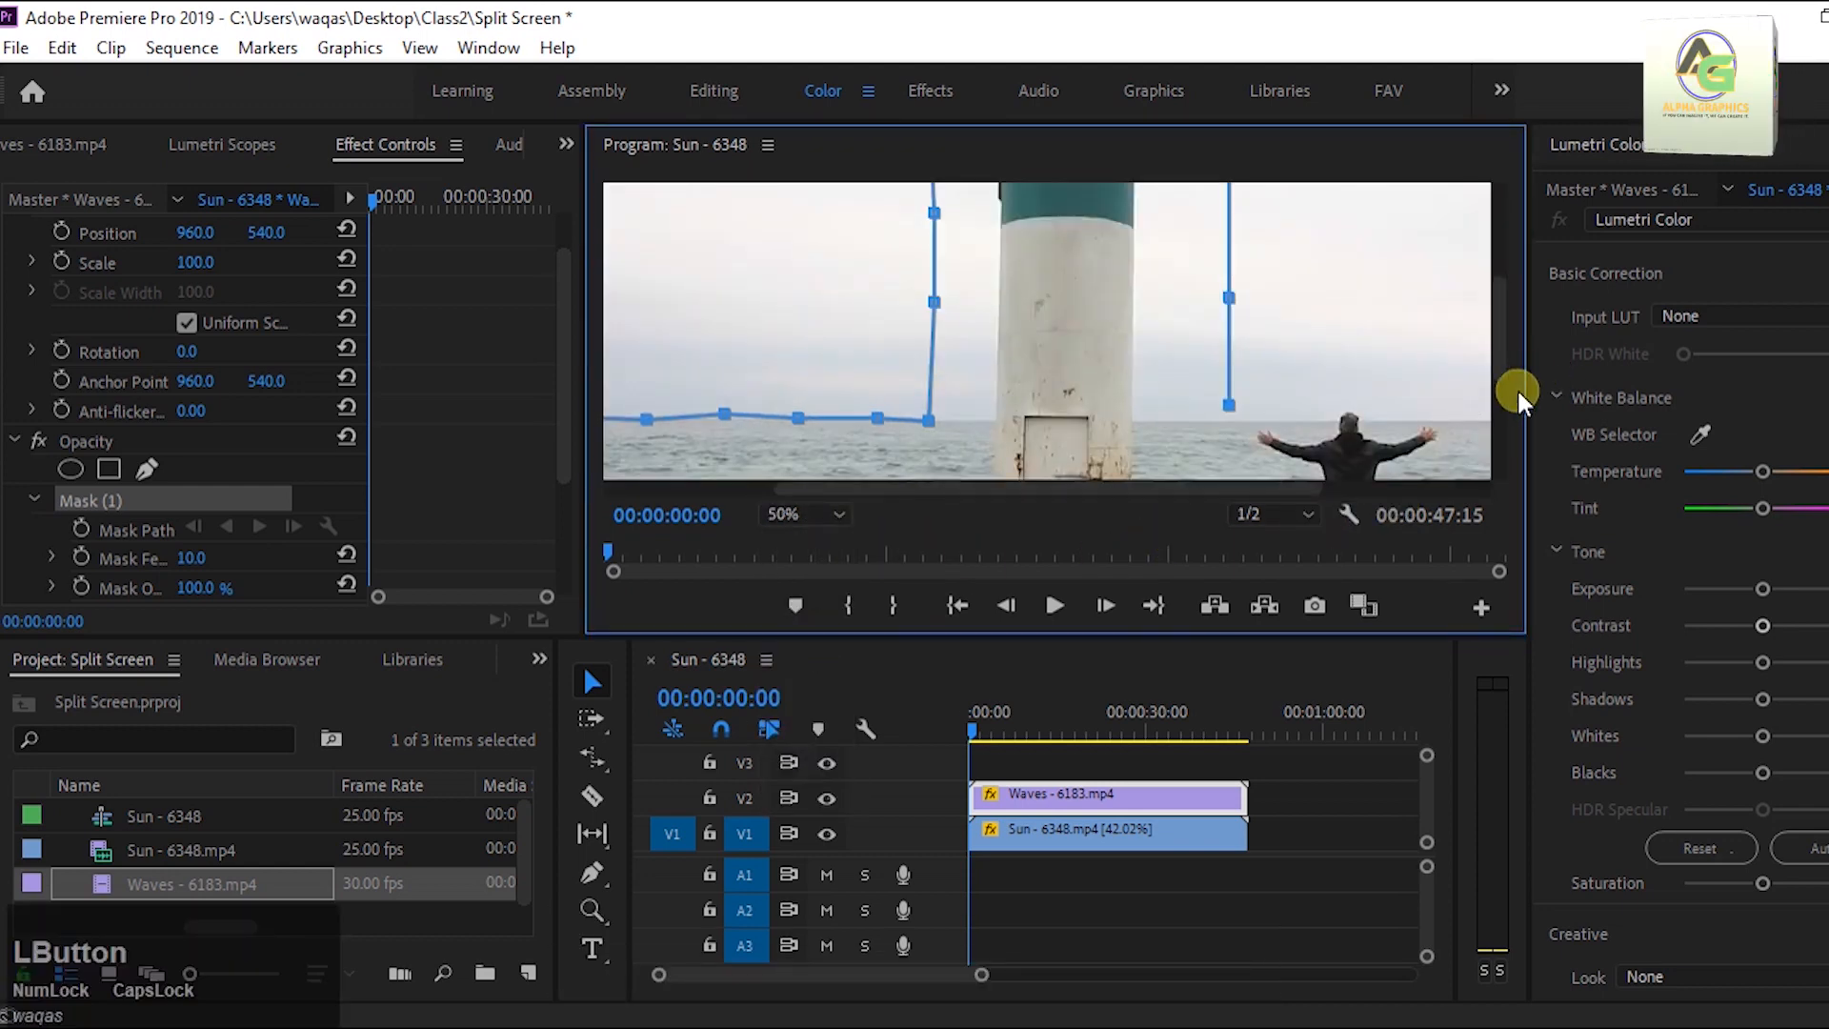
pyautogui.moveTo(1496, 357); pyautogui.dragTo(1502, 370)
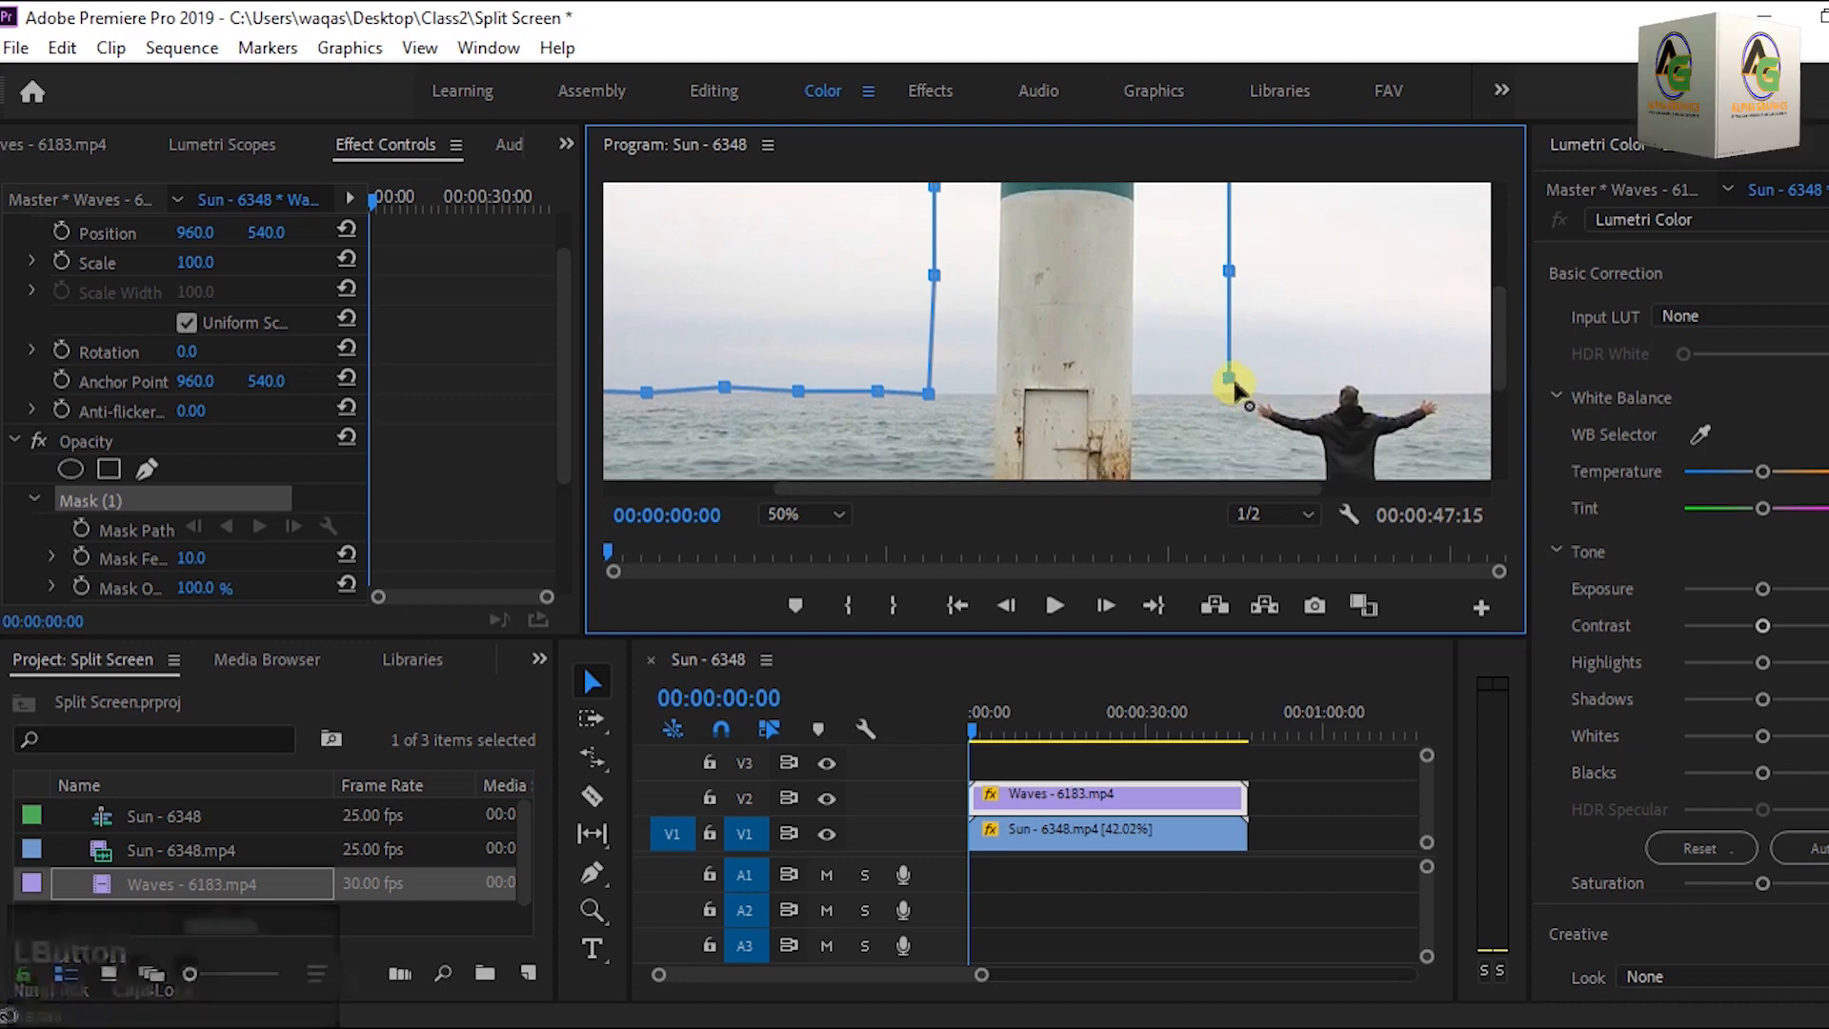
pyautogui.moveTo(1227, 383); pyautogui.dragTo(1229, 390)
pyautogui.click(1281, 389)
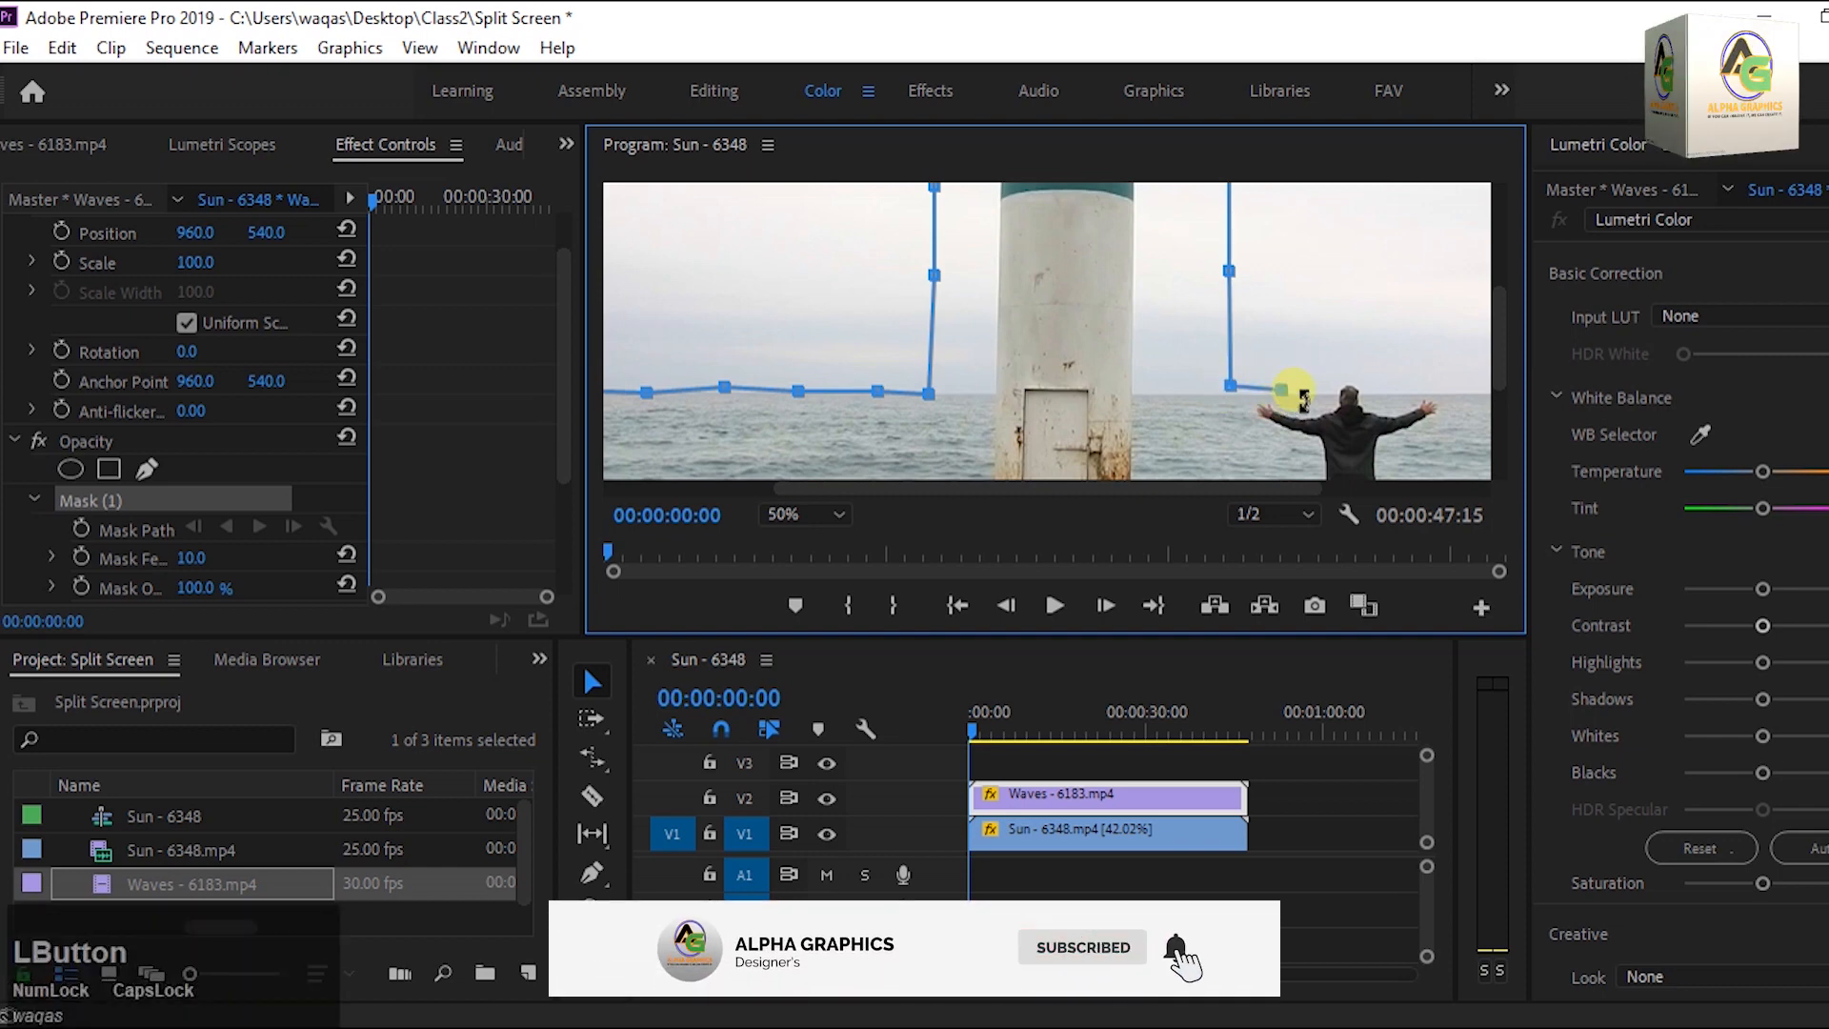
pyautogui.click(1321, 379)
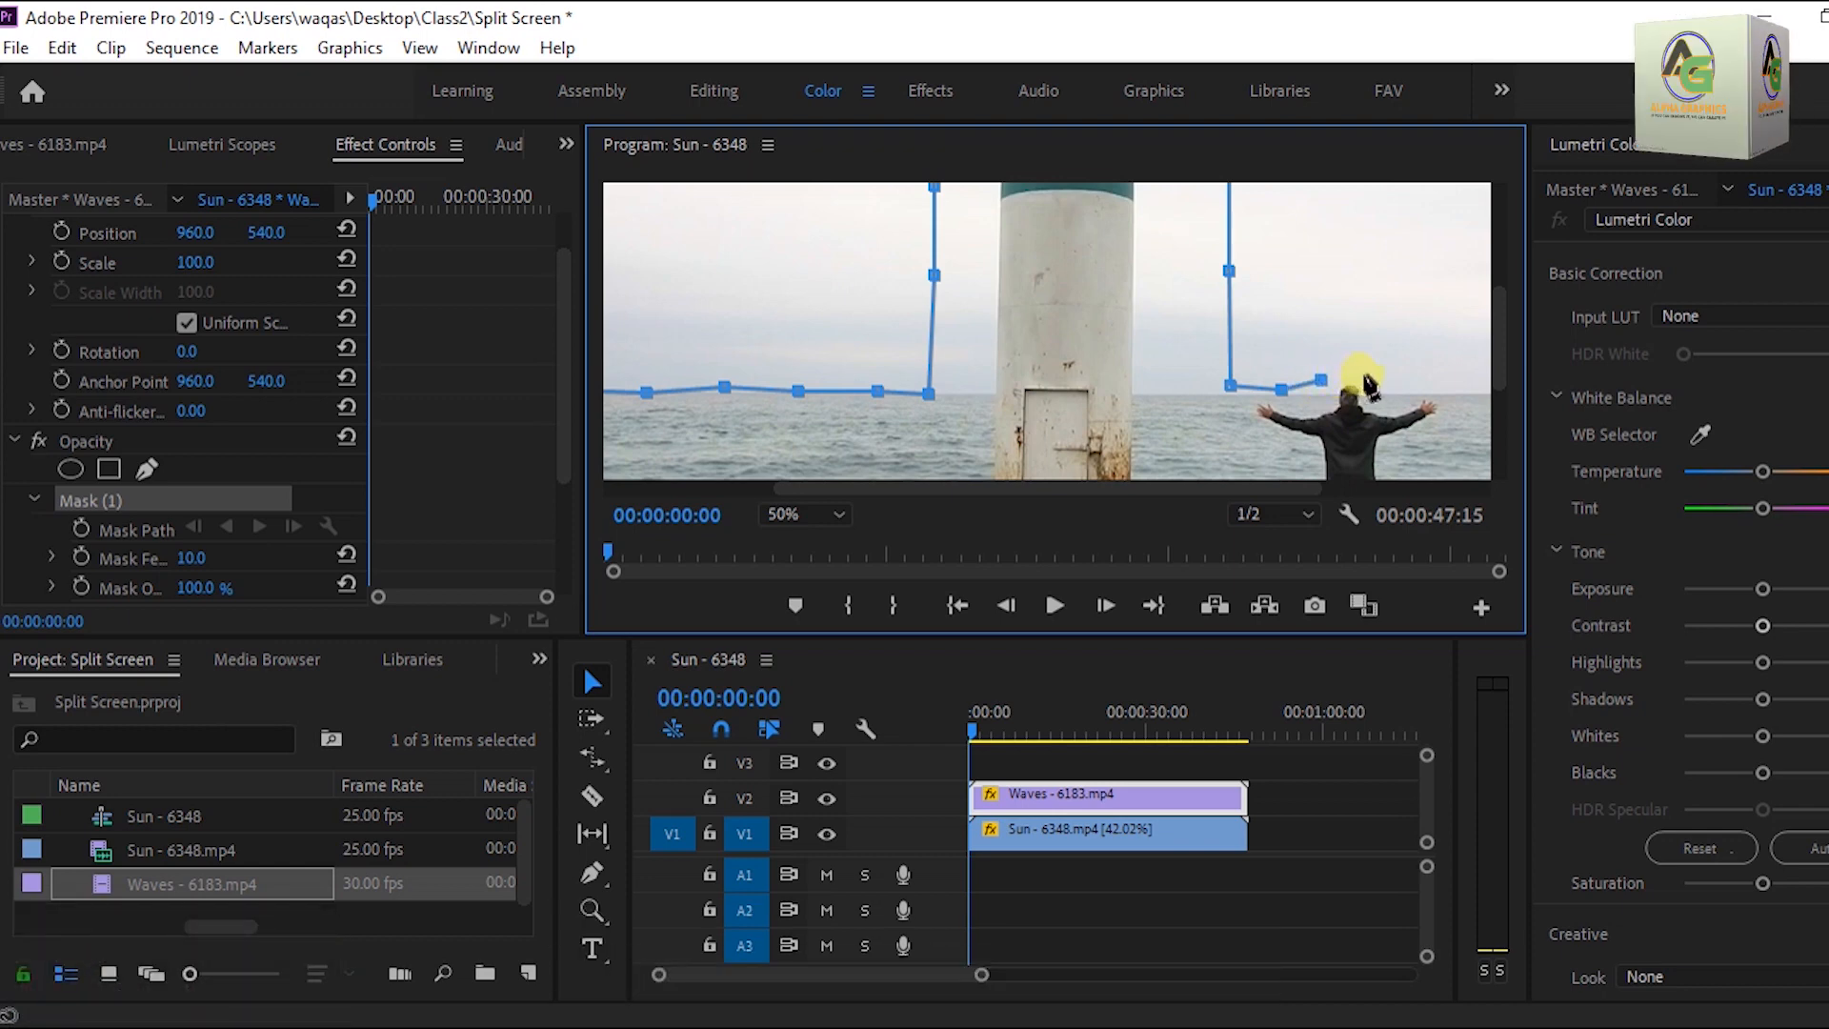
pyautogui.click(1367, 373)
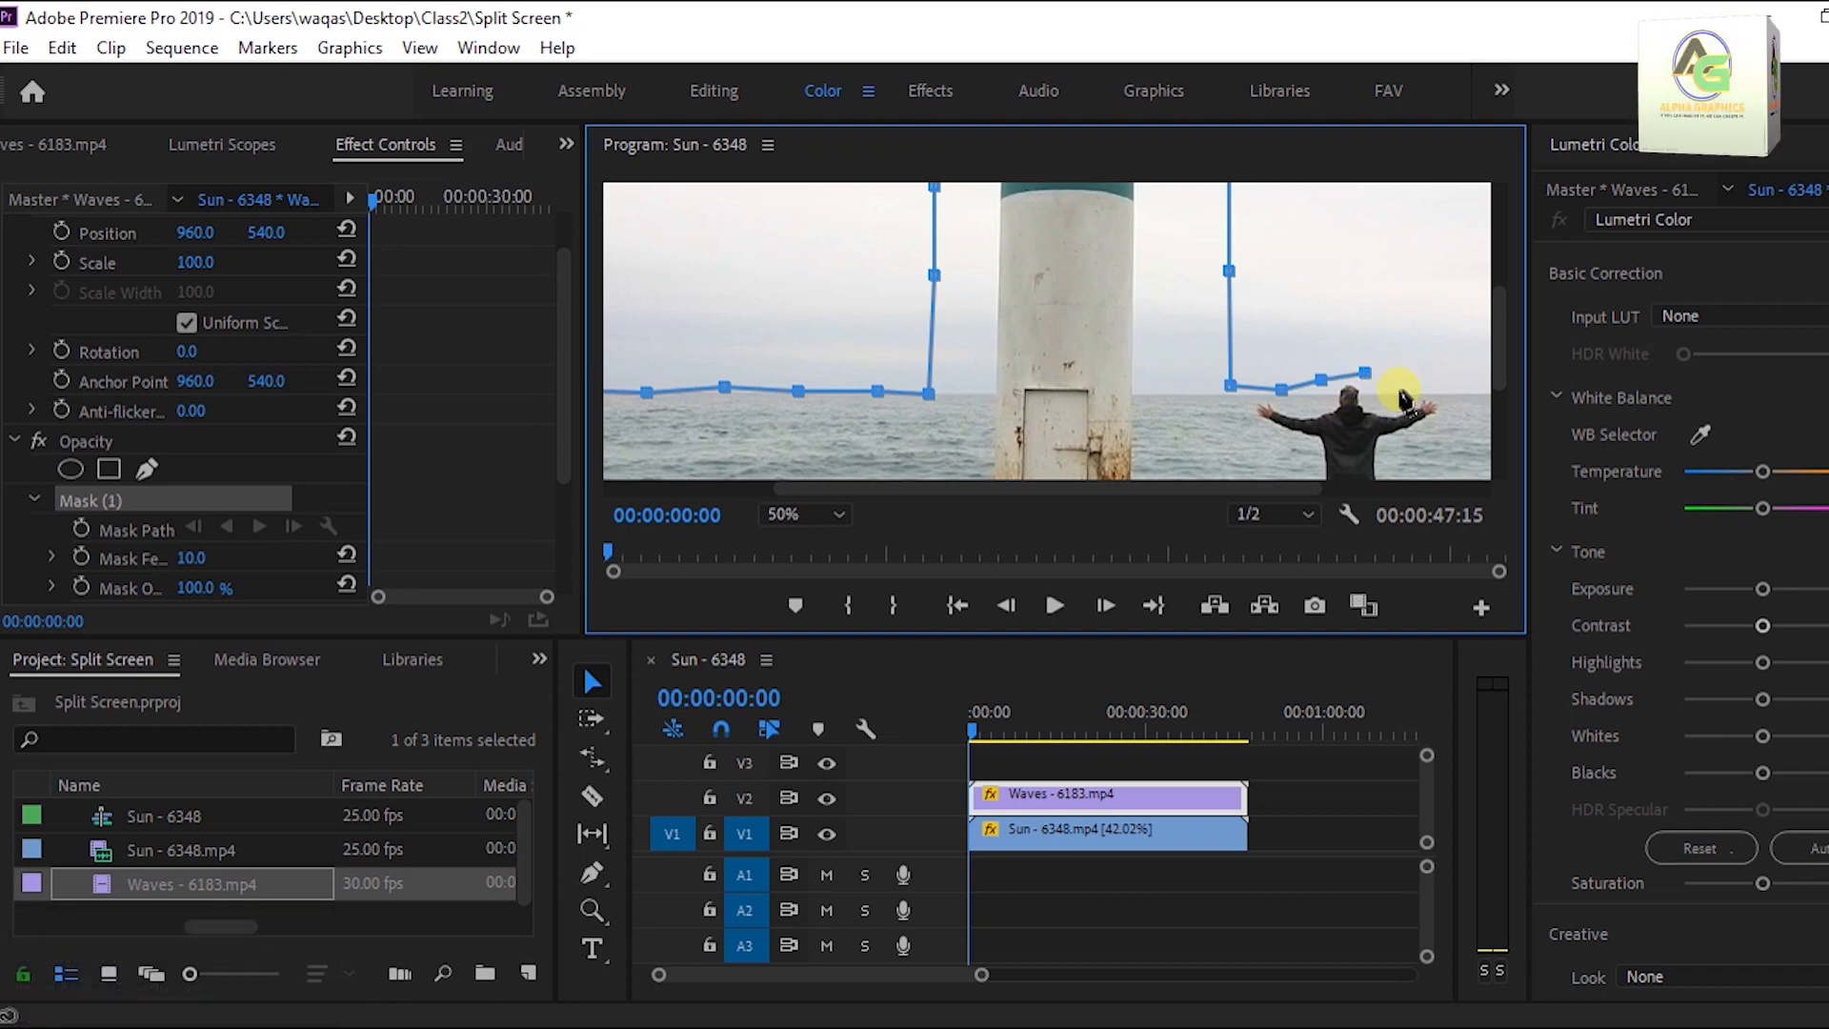
pyautogui.click(1400, 390)
pyautogui.click(1455, 389)
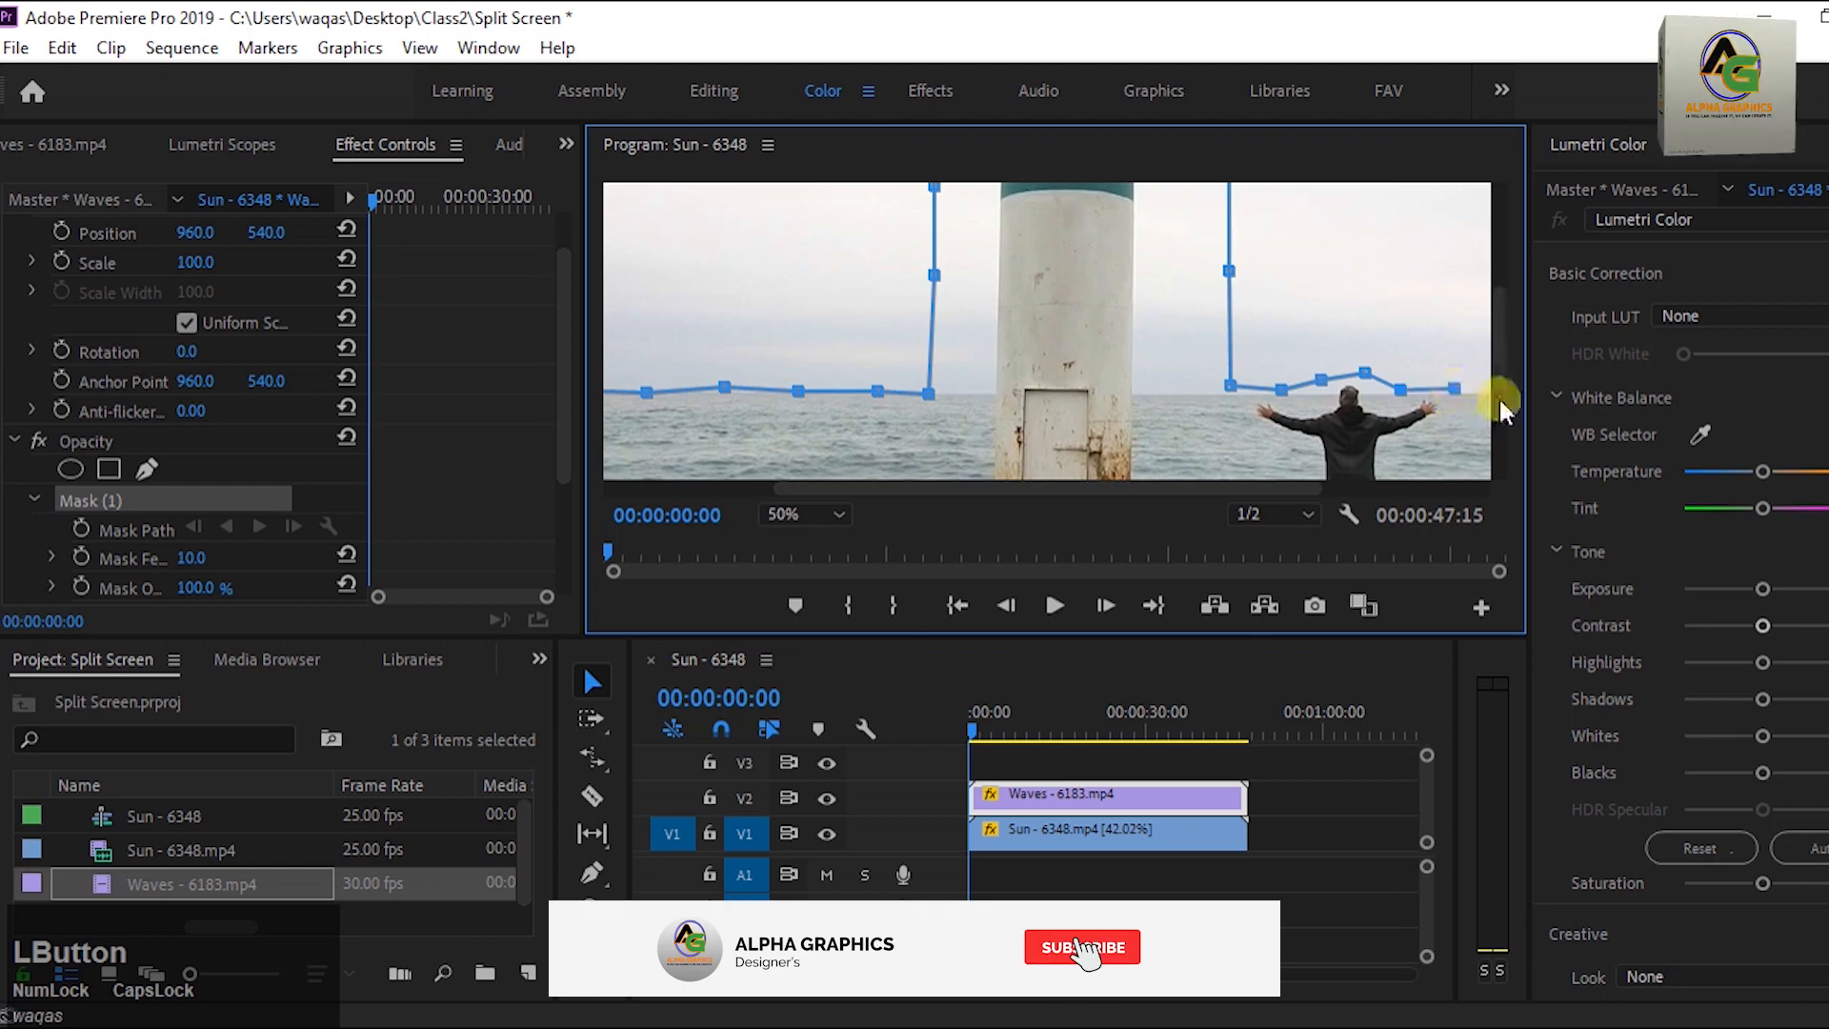
# At 25% preview zoom, continue the mask path along the horizon to the frame's right edge, then up that edge.
pyautogui.click(838, 515)
pyautogui.click(835, 600)
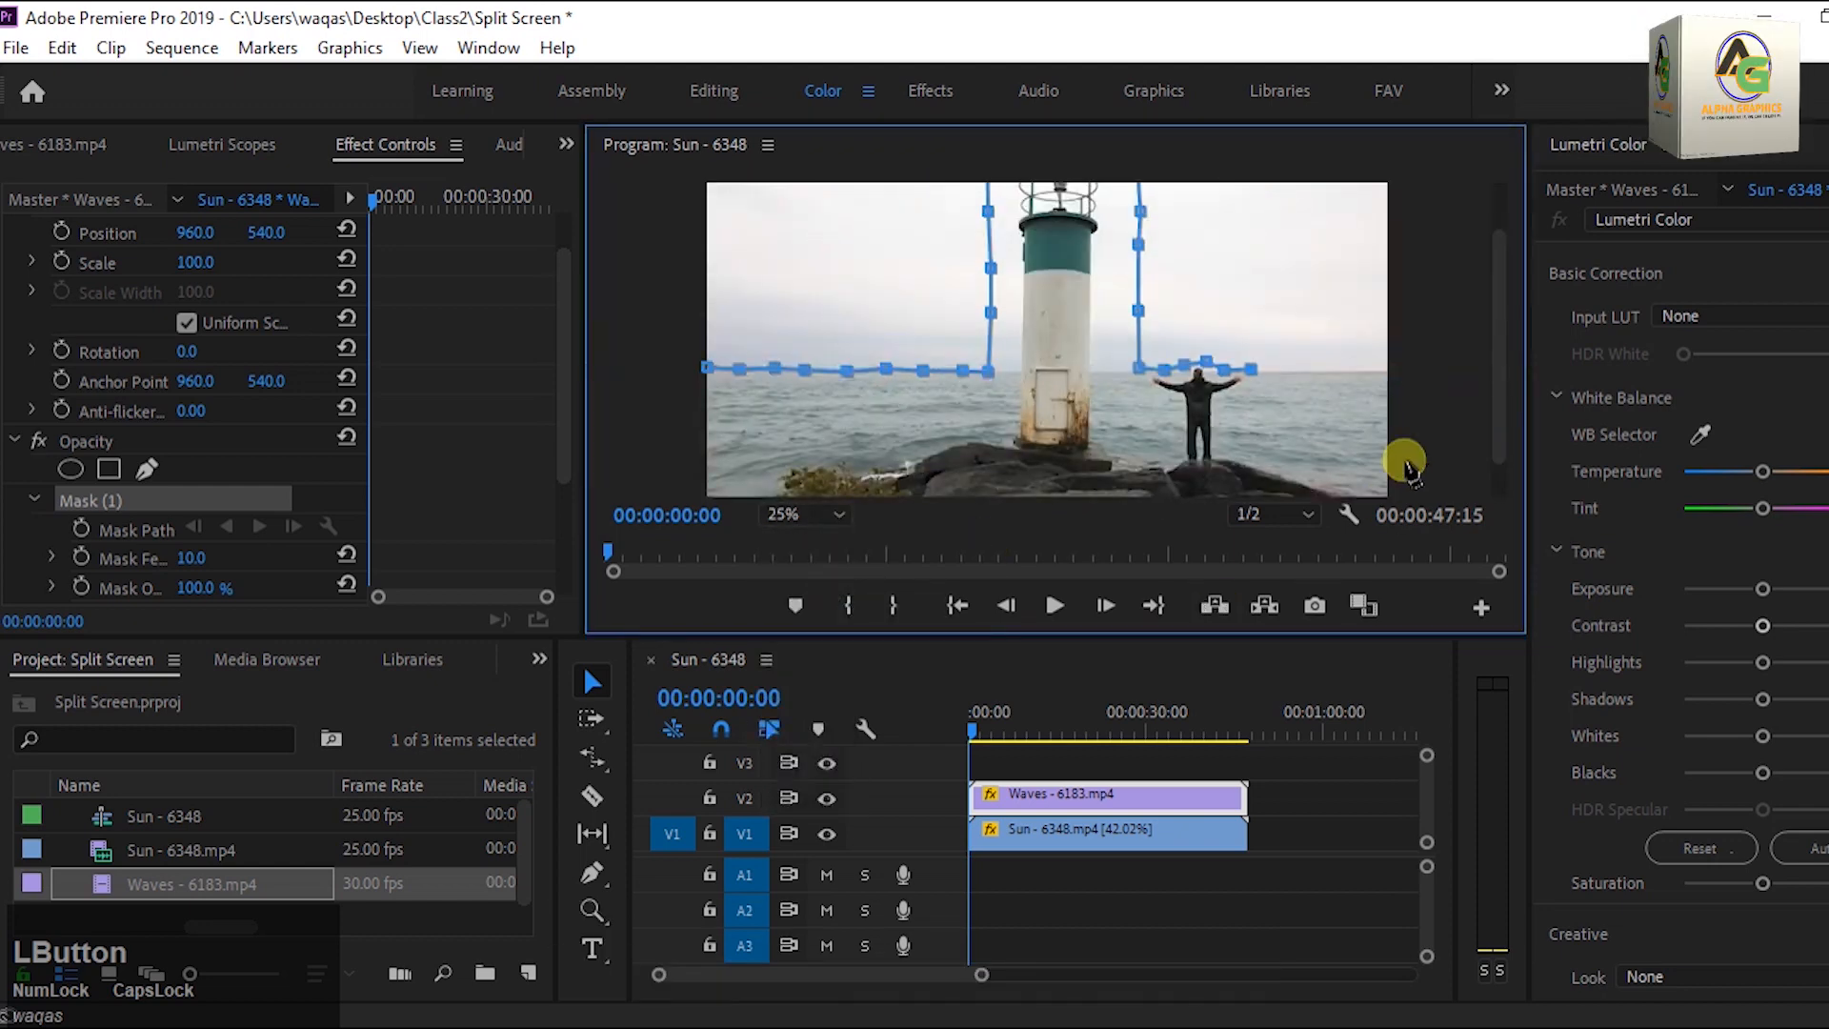
pyautogui.click(1293, 372)
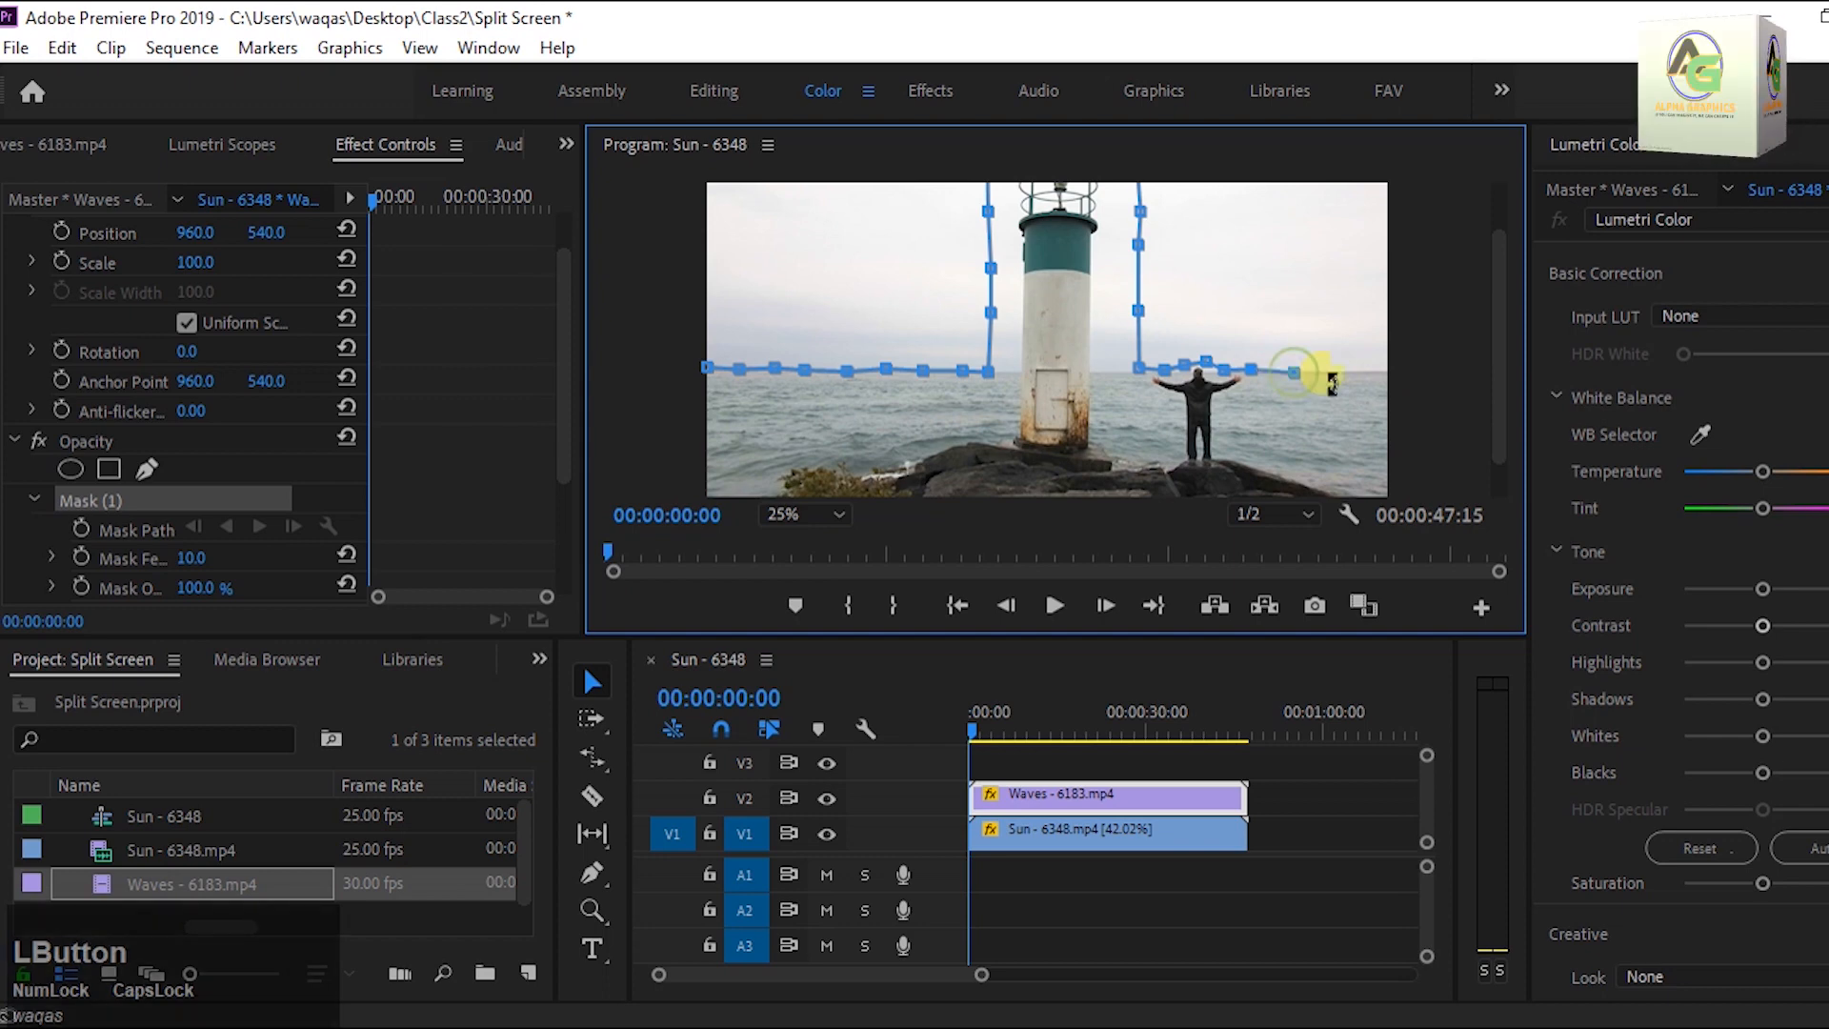
pyautogui.click(1342, 373)
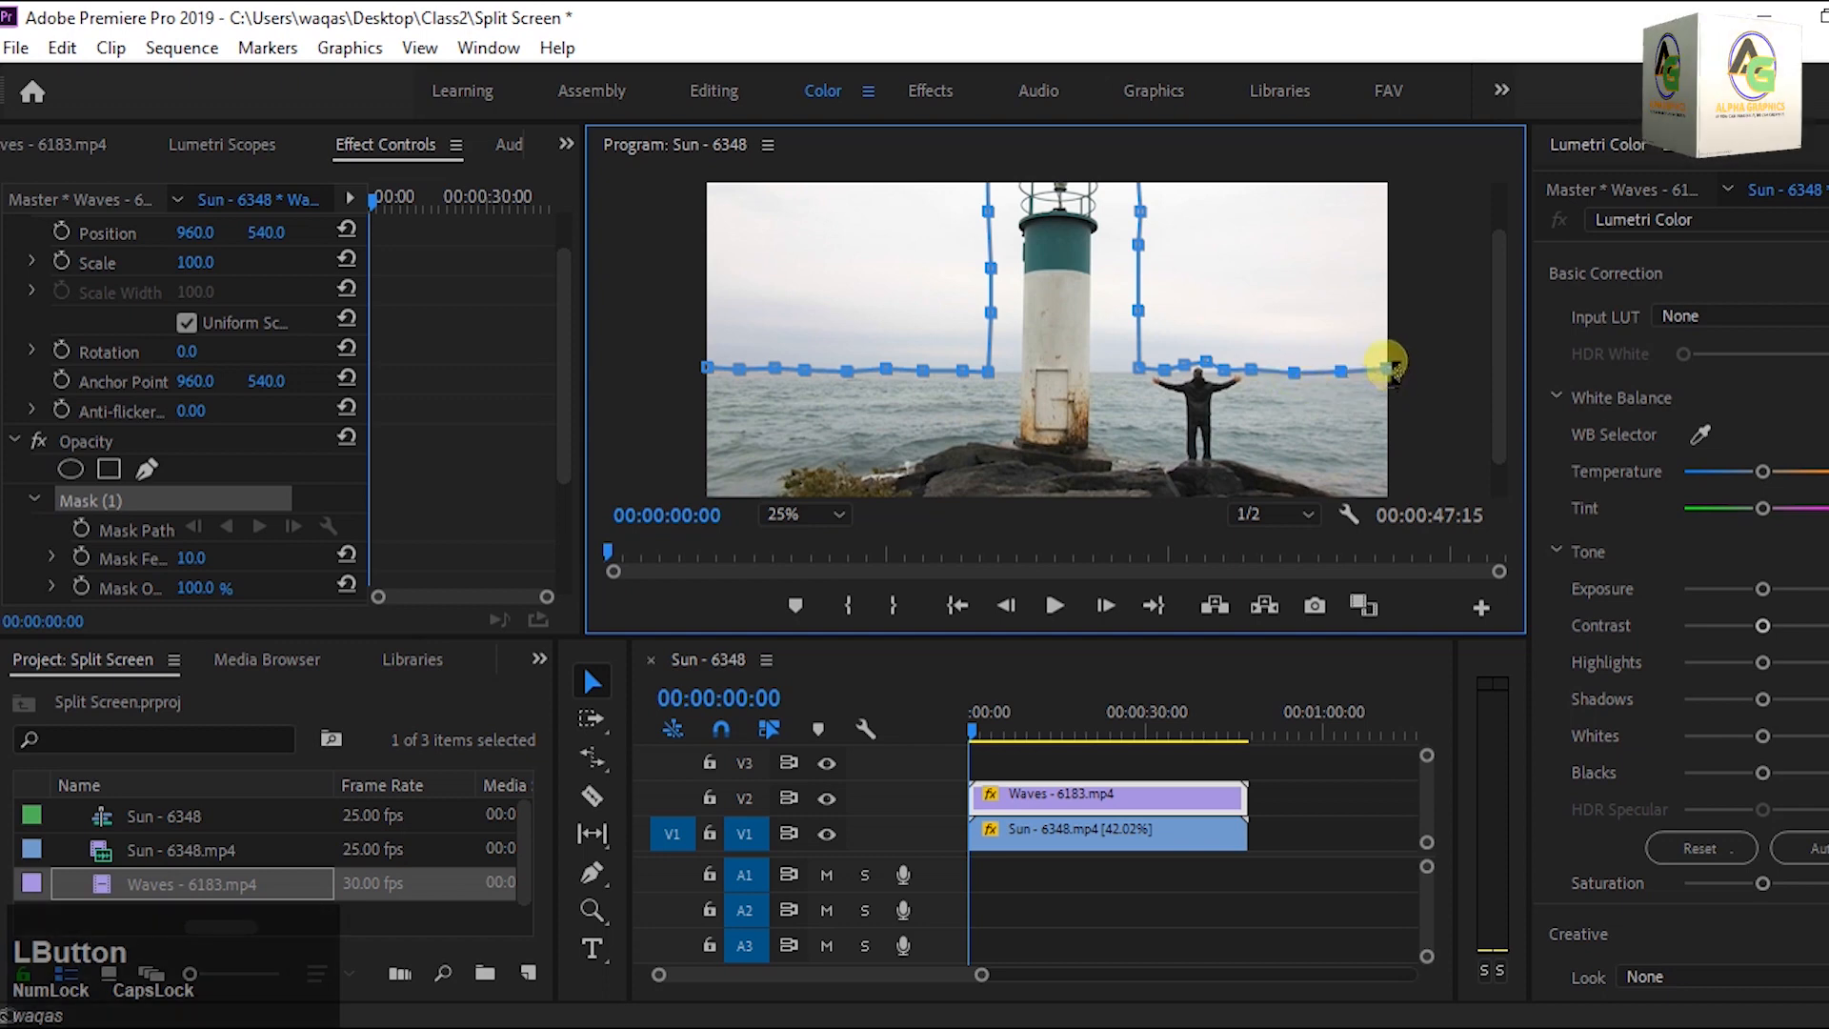
pyautogui.click(1386, 187)
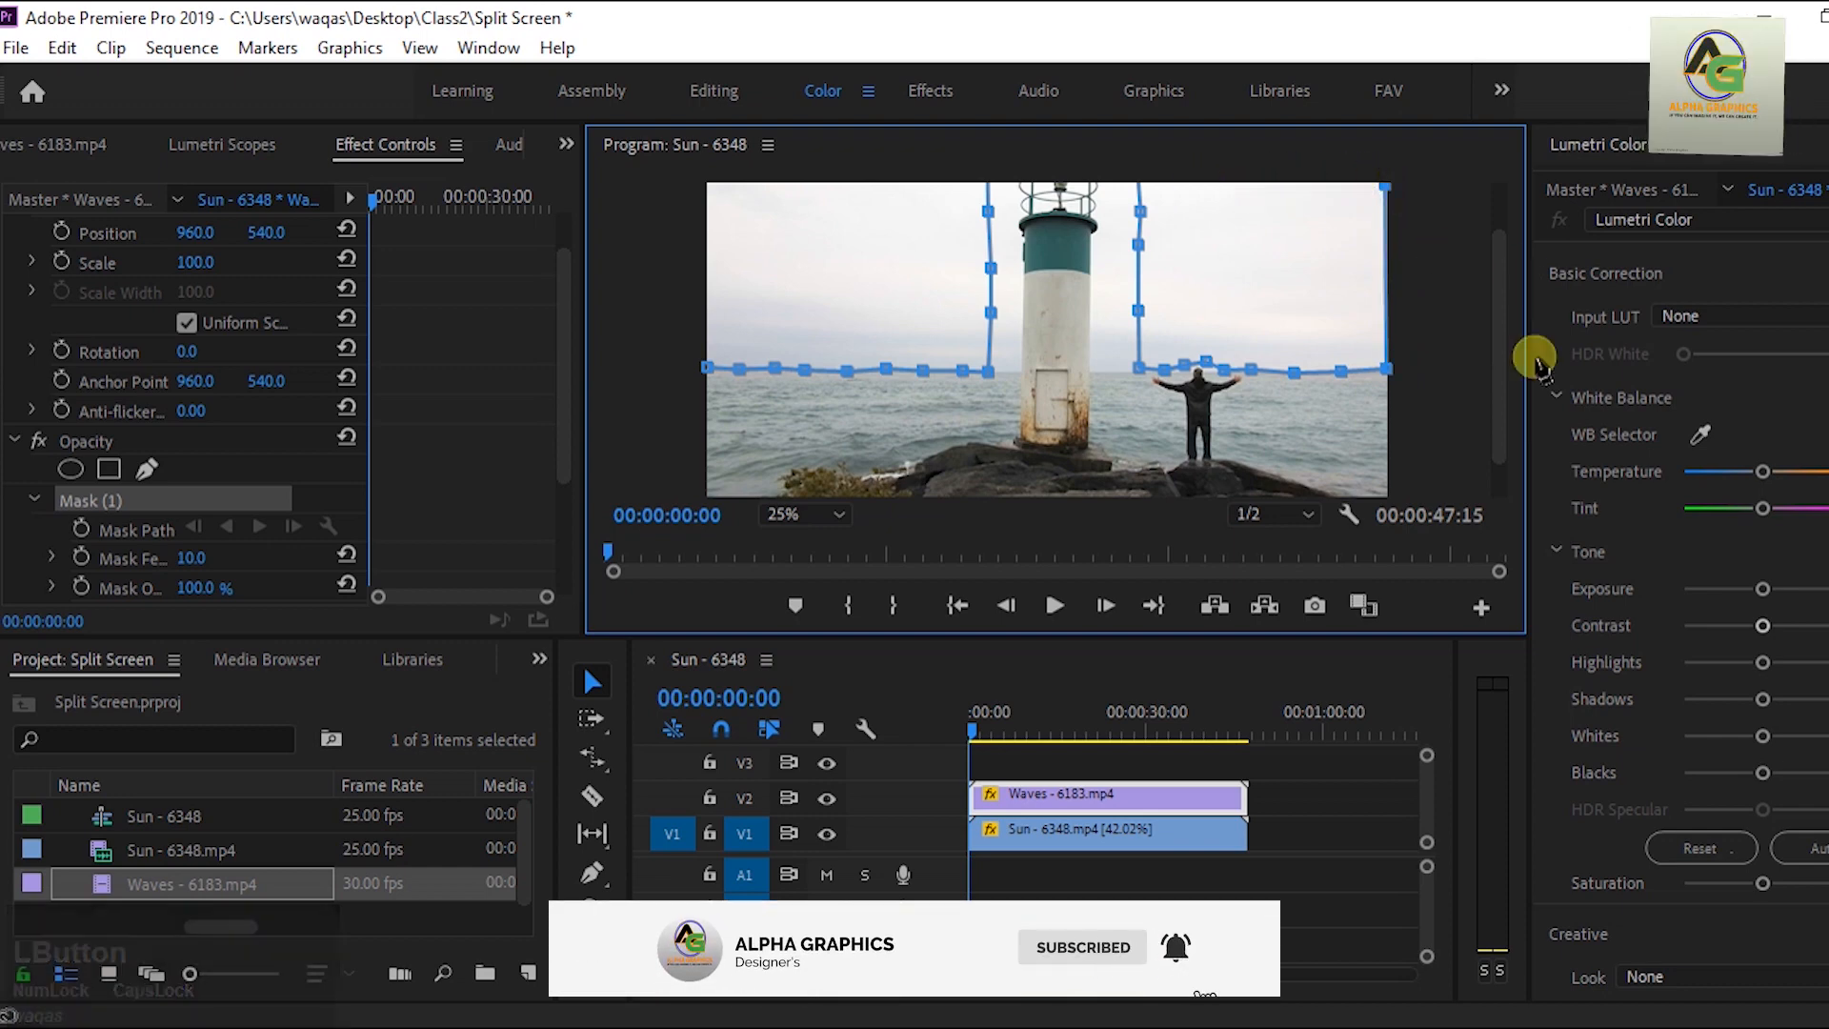
# With the preview zoom set to Fit, carry the mask path around the frame's top-right corner and partway along the top edge.
pyautogui.click(833, 515)
pyautogui.click(827, 545)
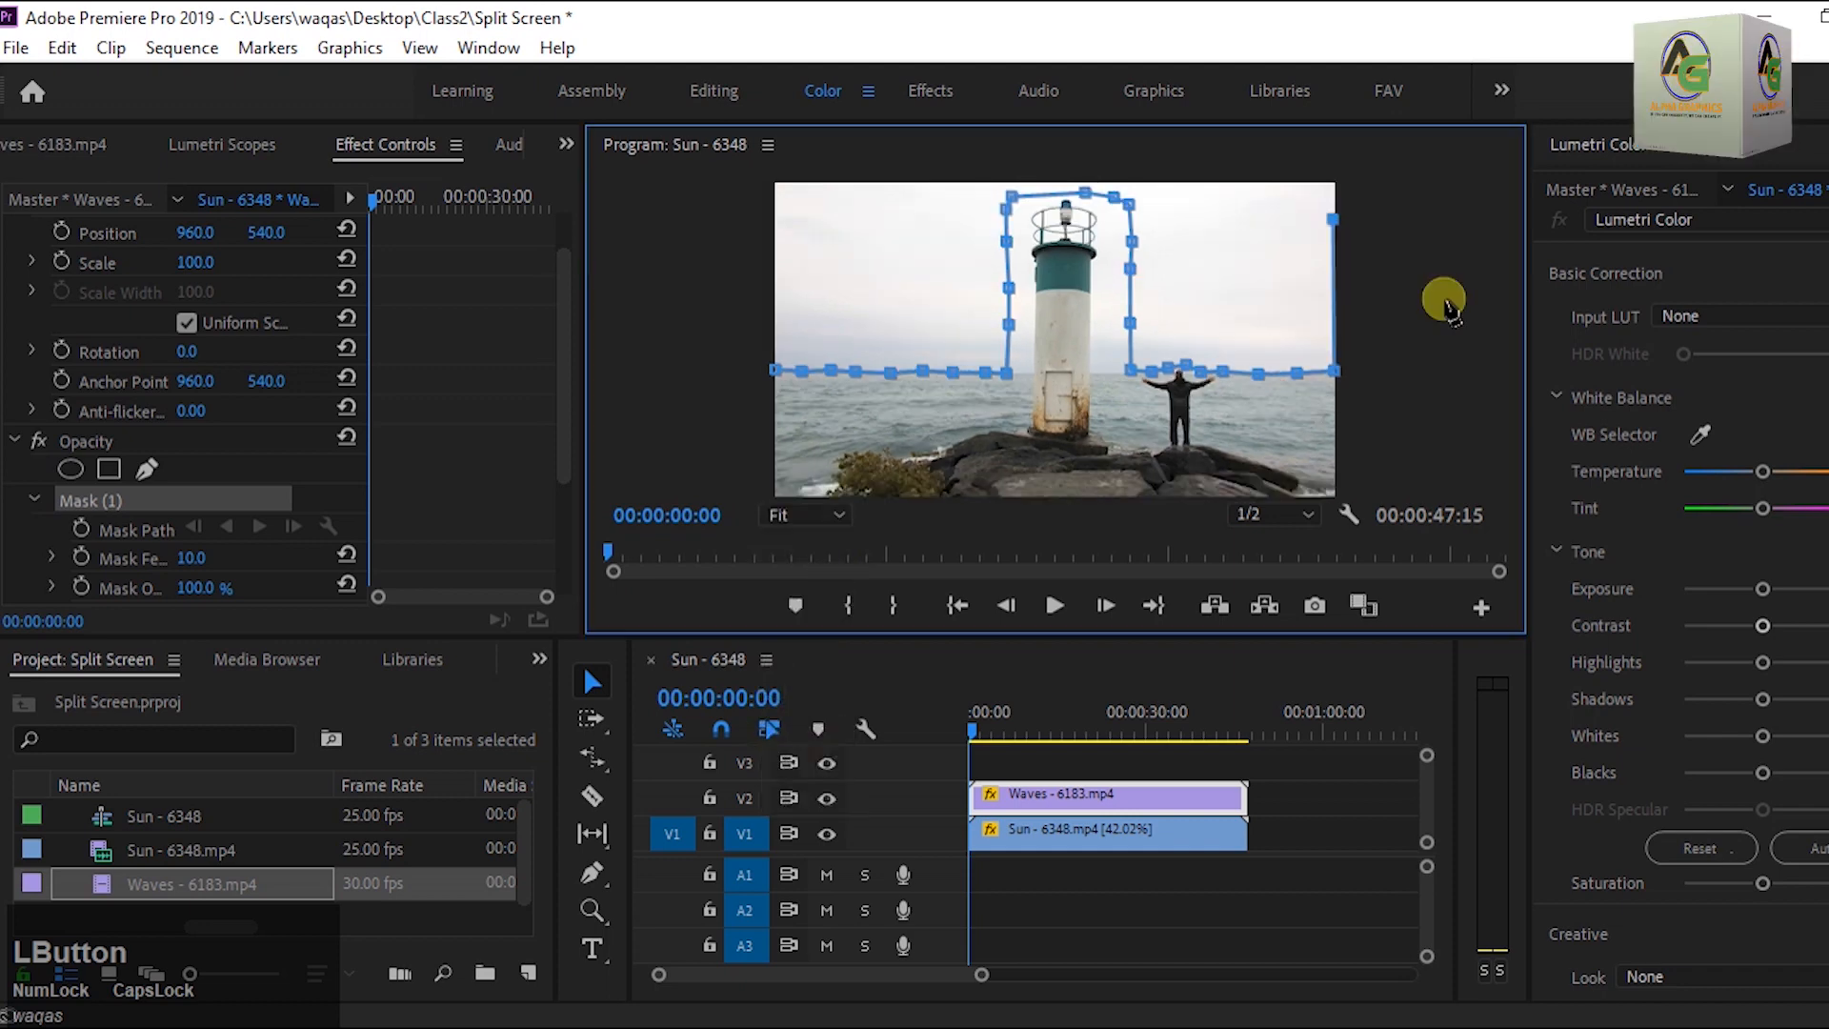
pyautogui.click(1331, 185)
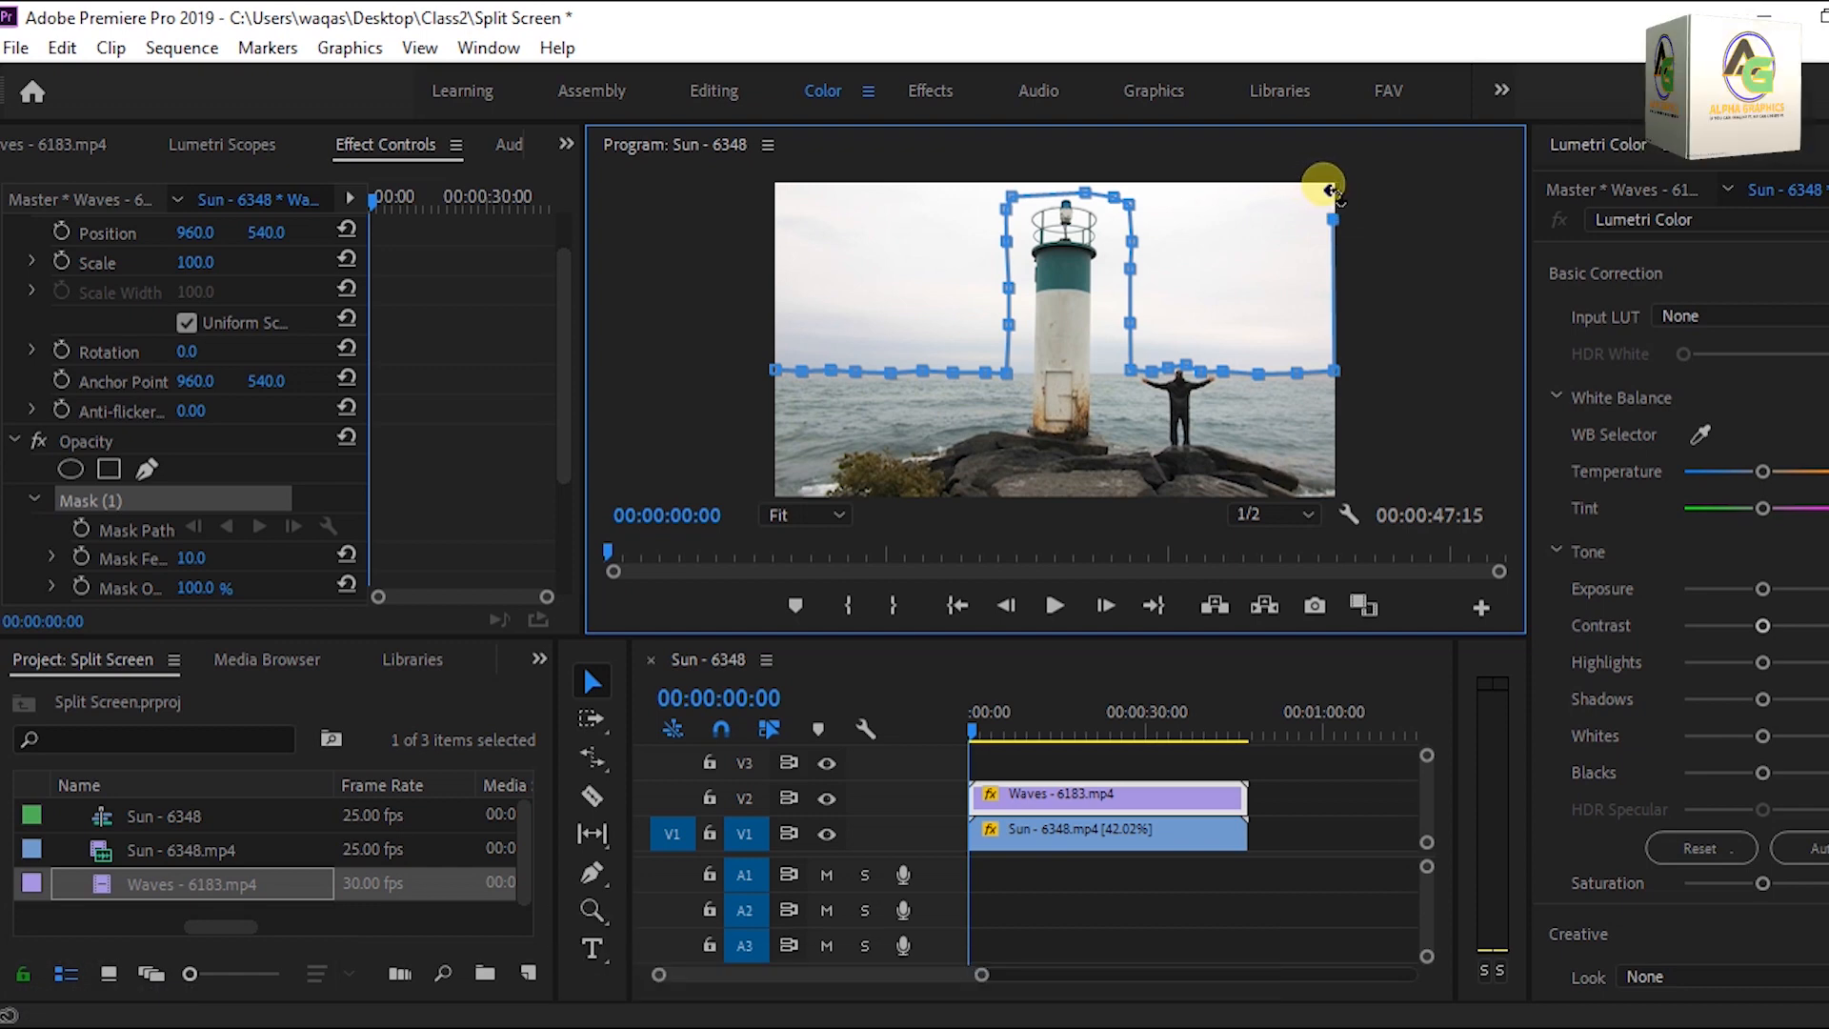
pyautogui.click(1347, 190)
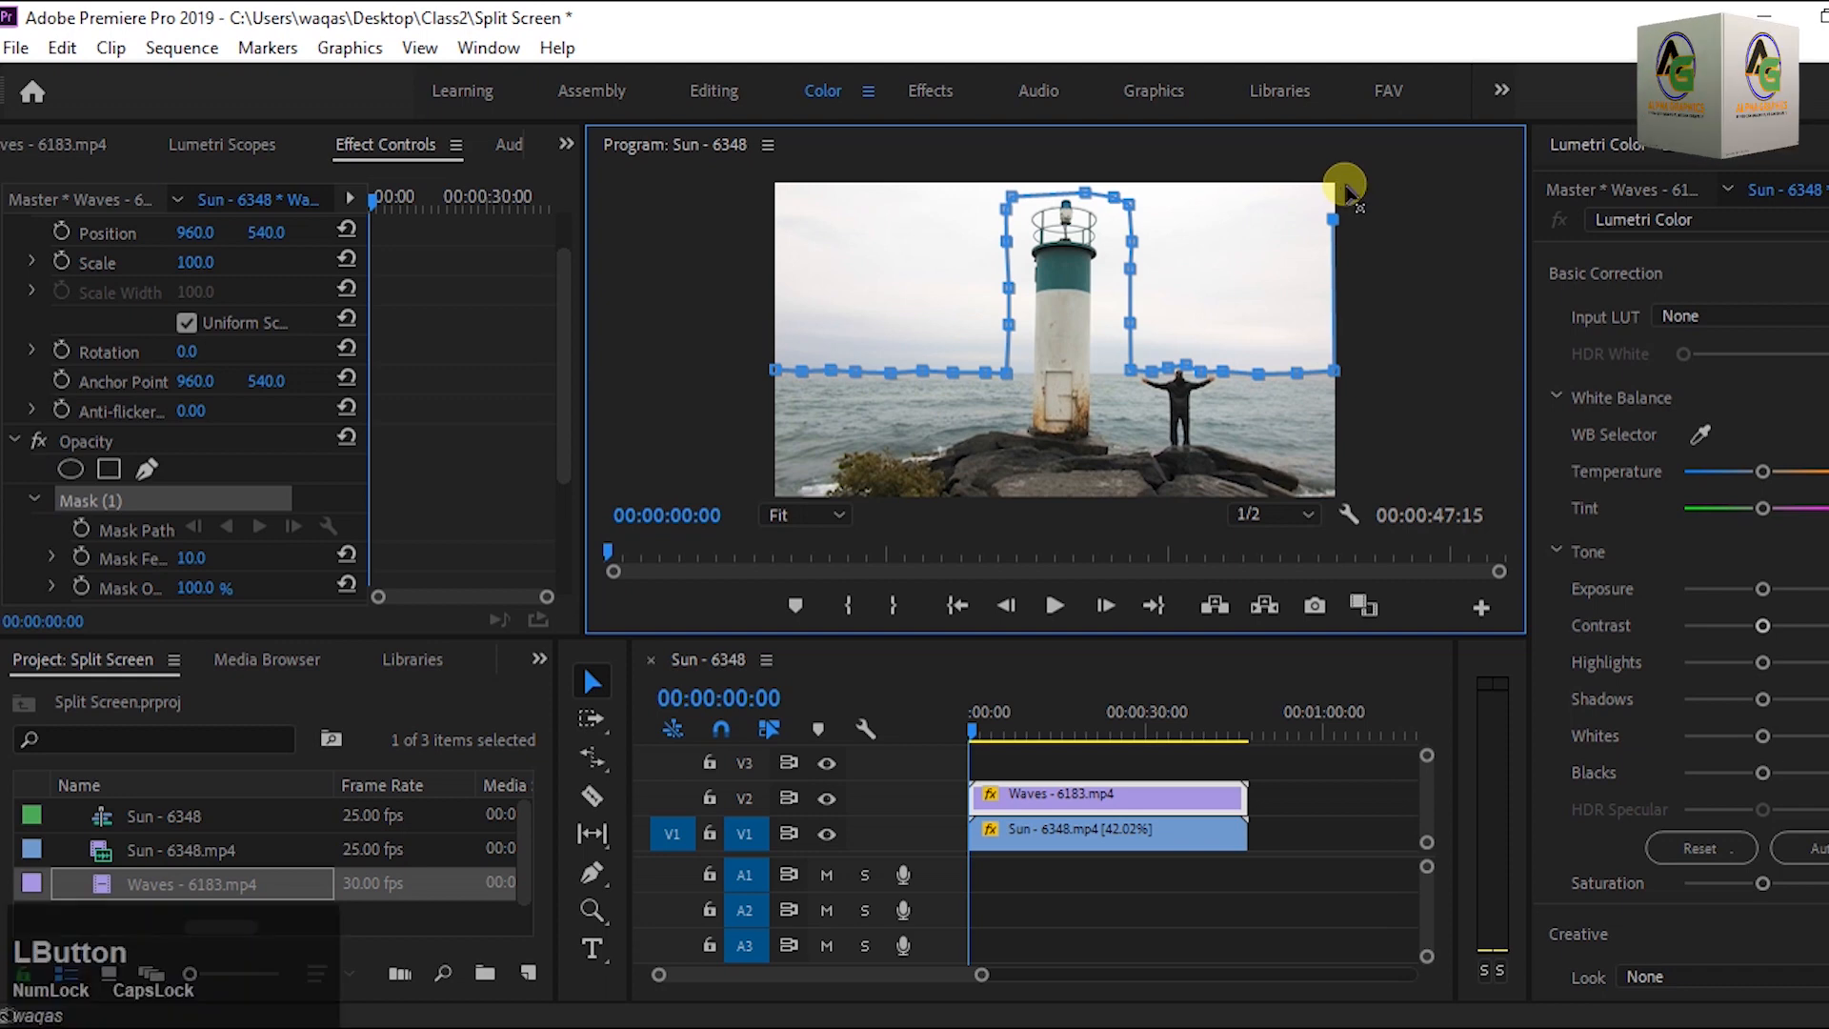
pyautogui.click(1239, 186)
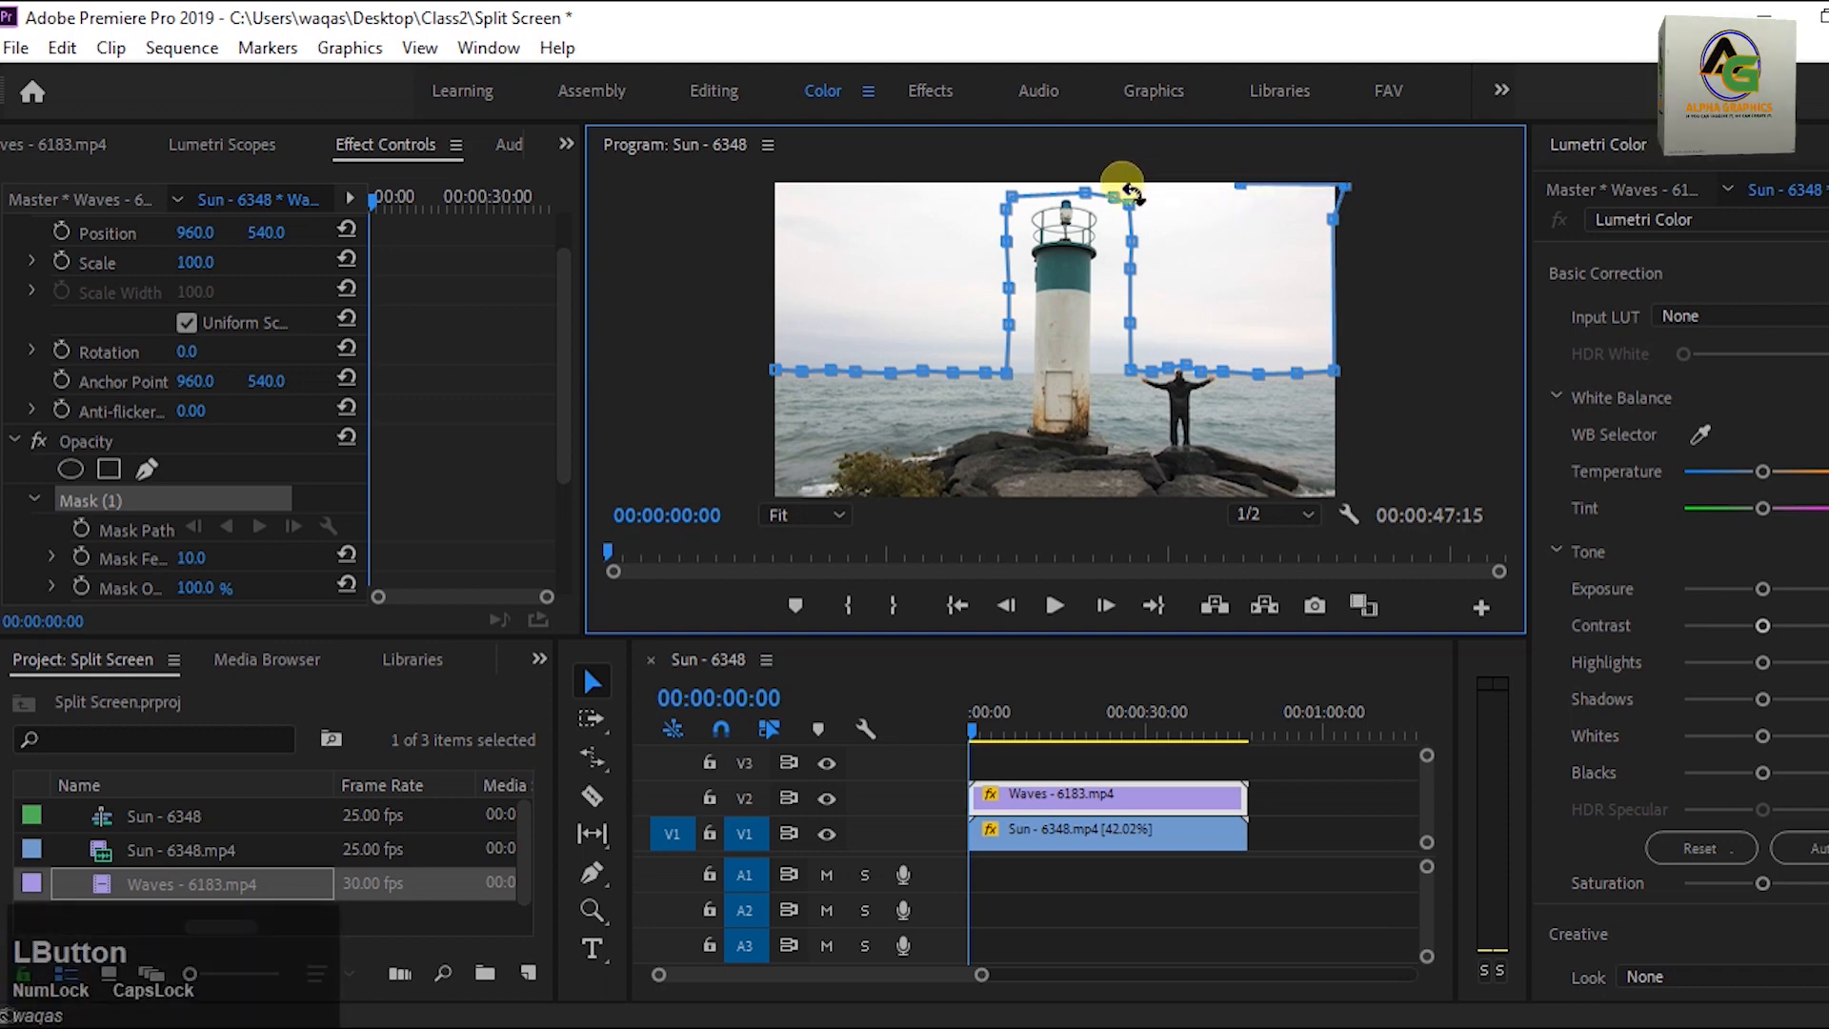
pyautogui.click(1068, 182)
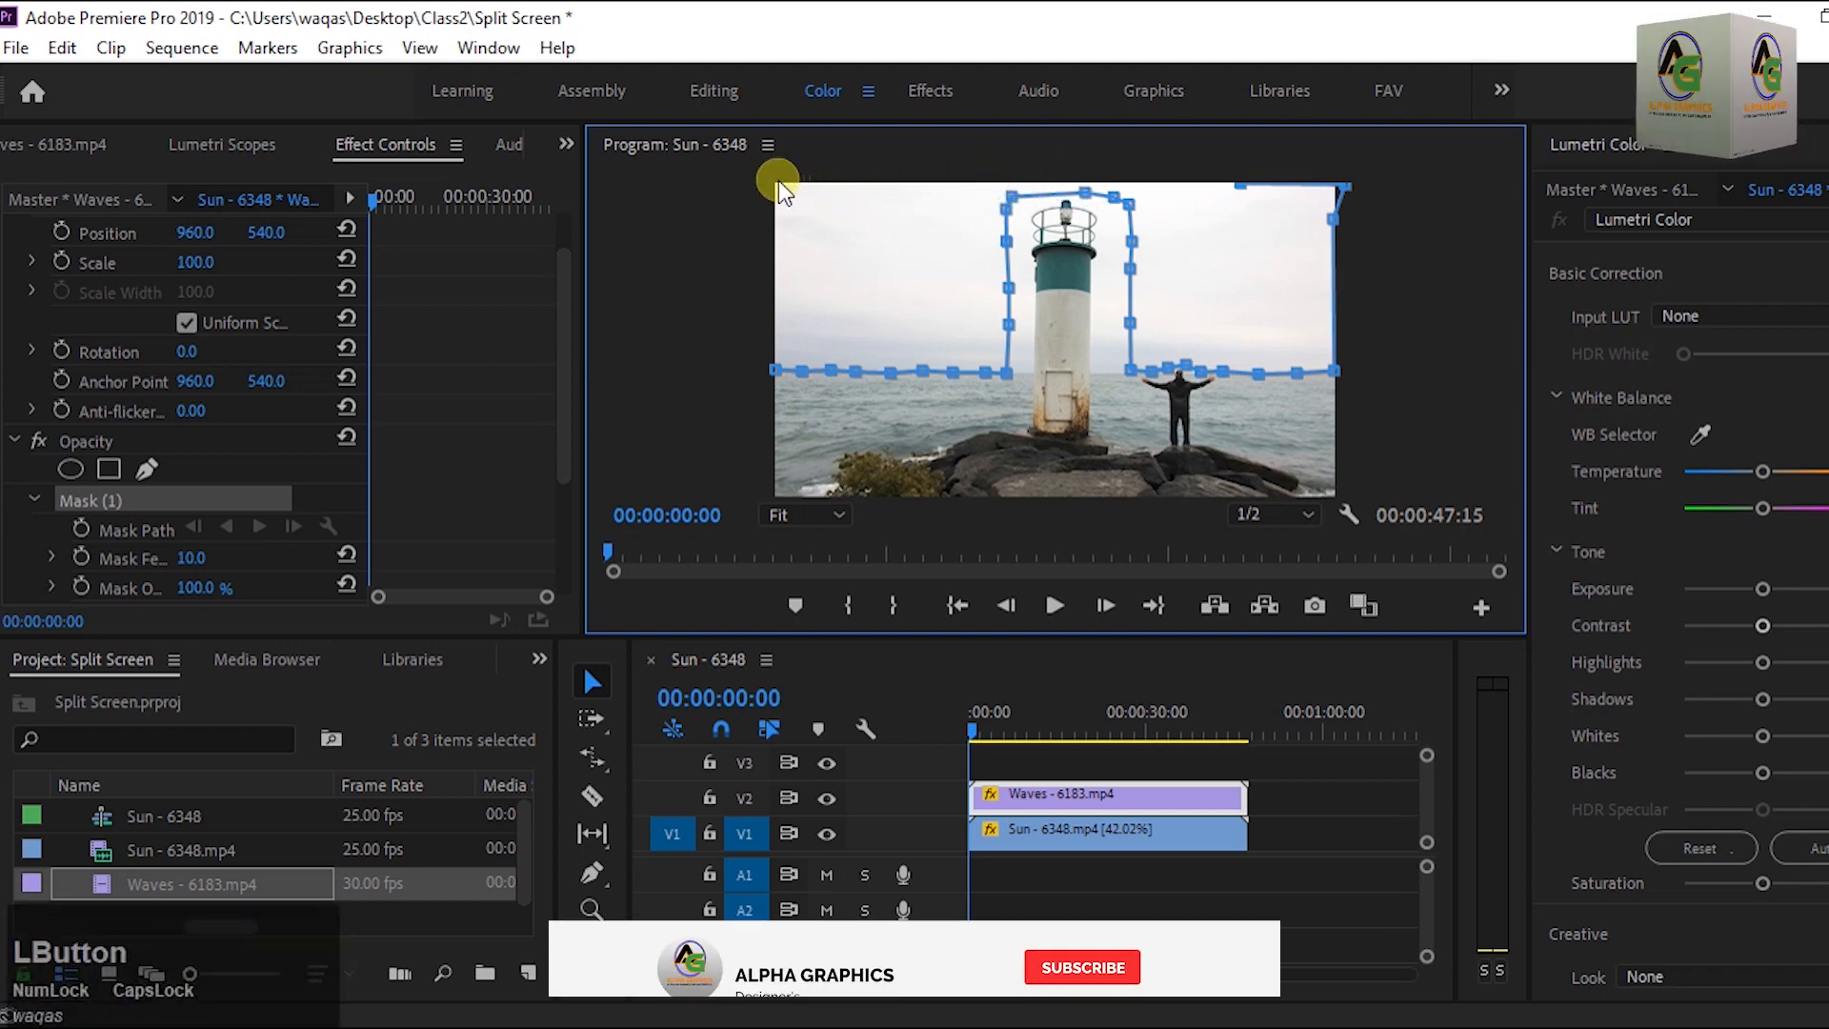
pyautogui.click(774, 374)
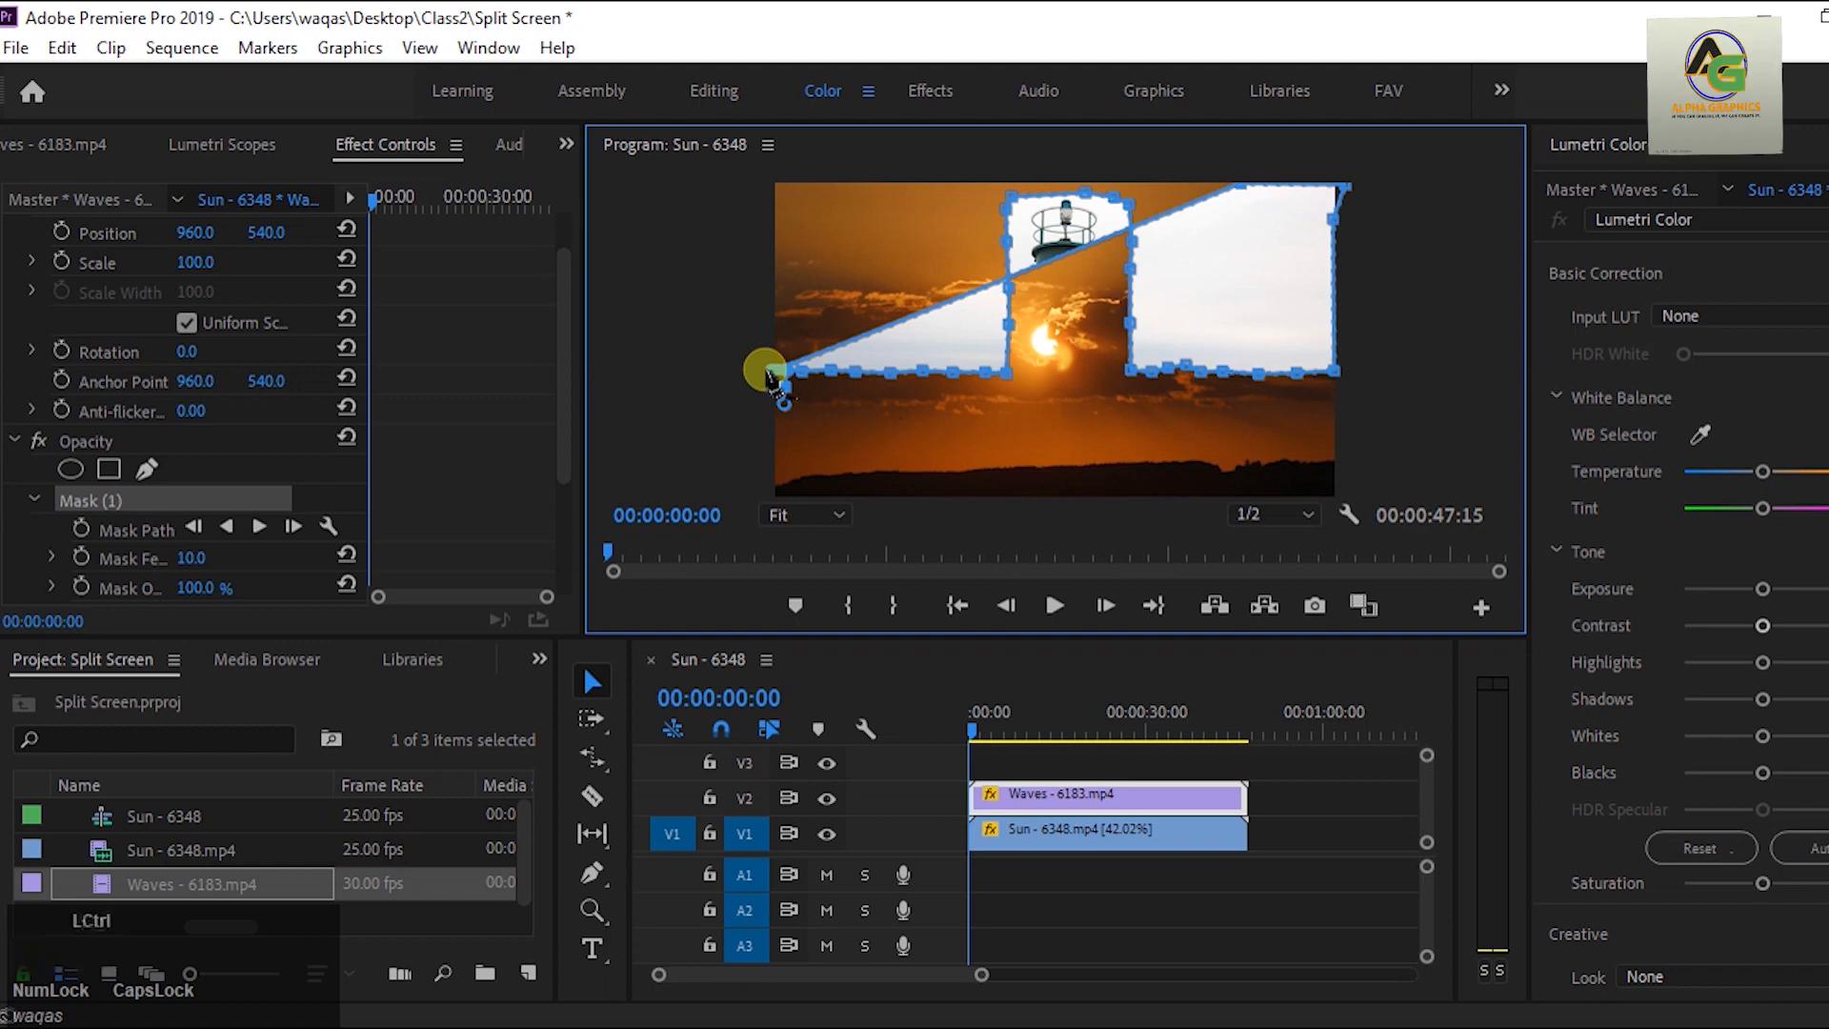
pyautogui.hotkey('ctrl', 'z')
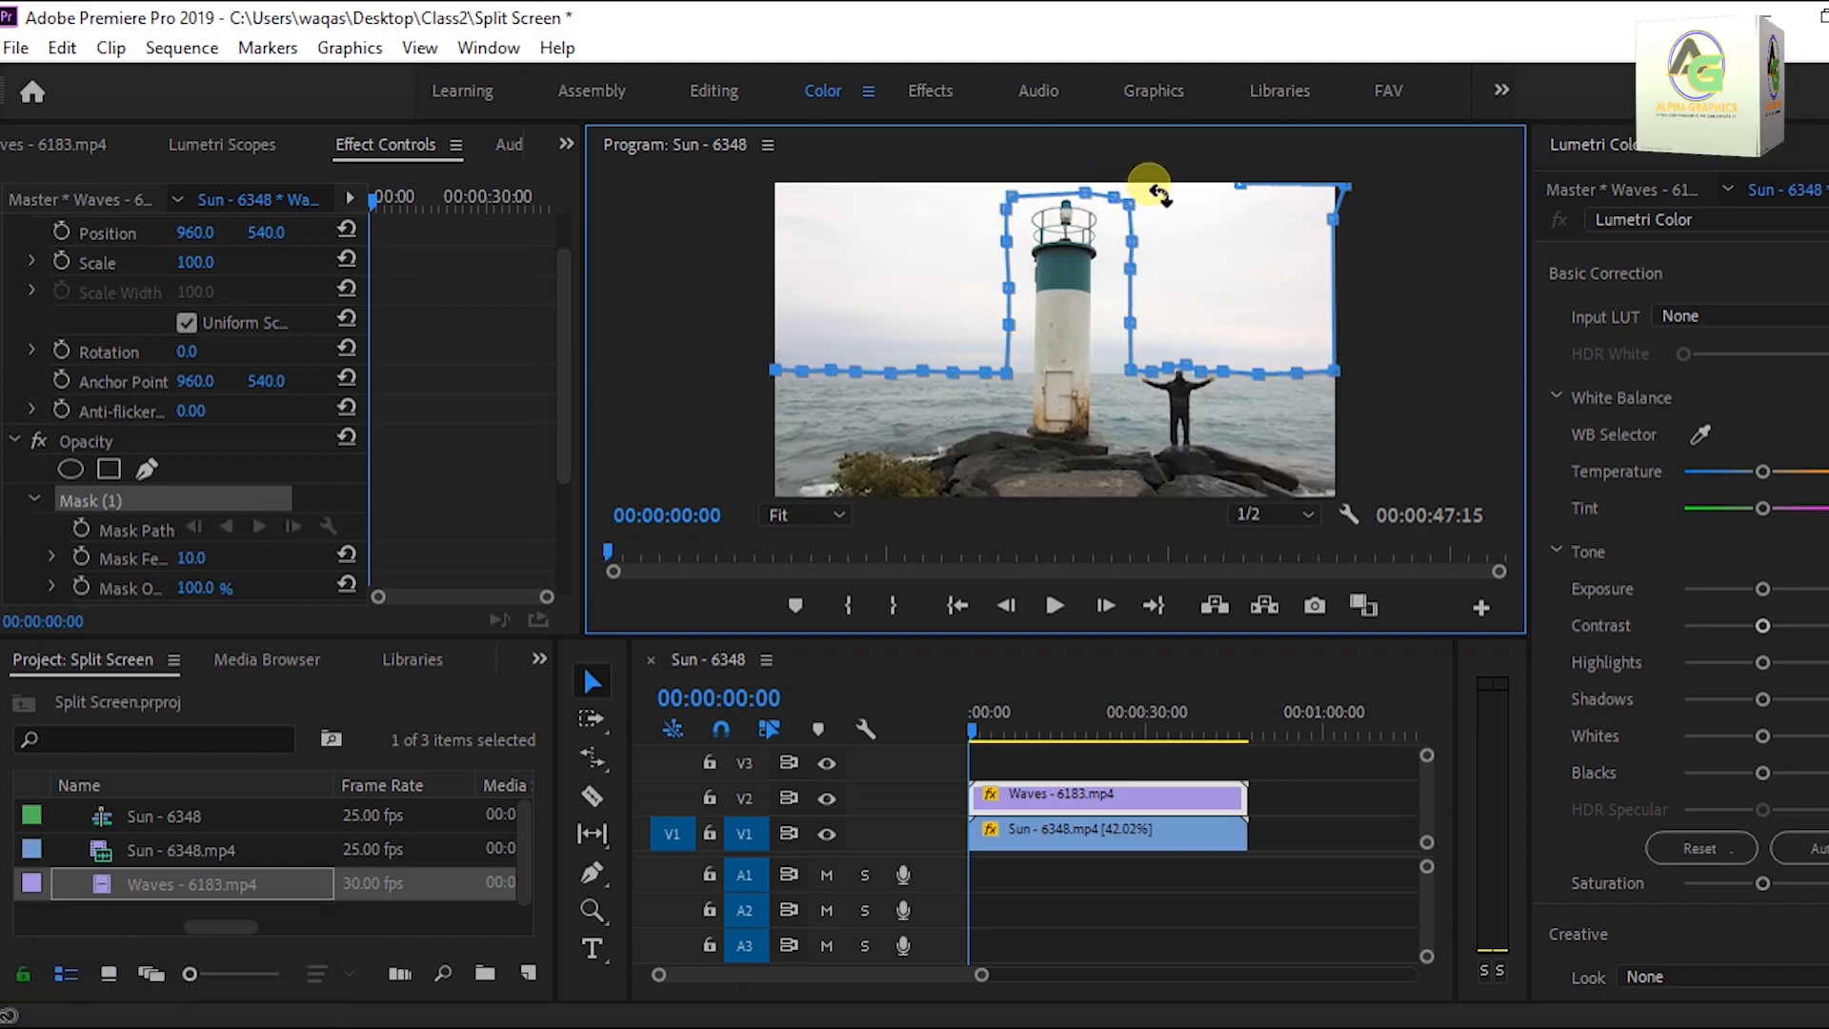
# At 50% preview zoom, extend the mask path along the frame's top edge to its top-left corner.
pyautogui.click(836, 512)
pyautogui.click(821, 631)
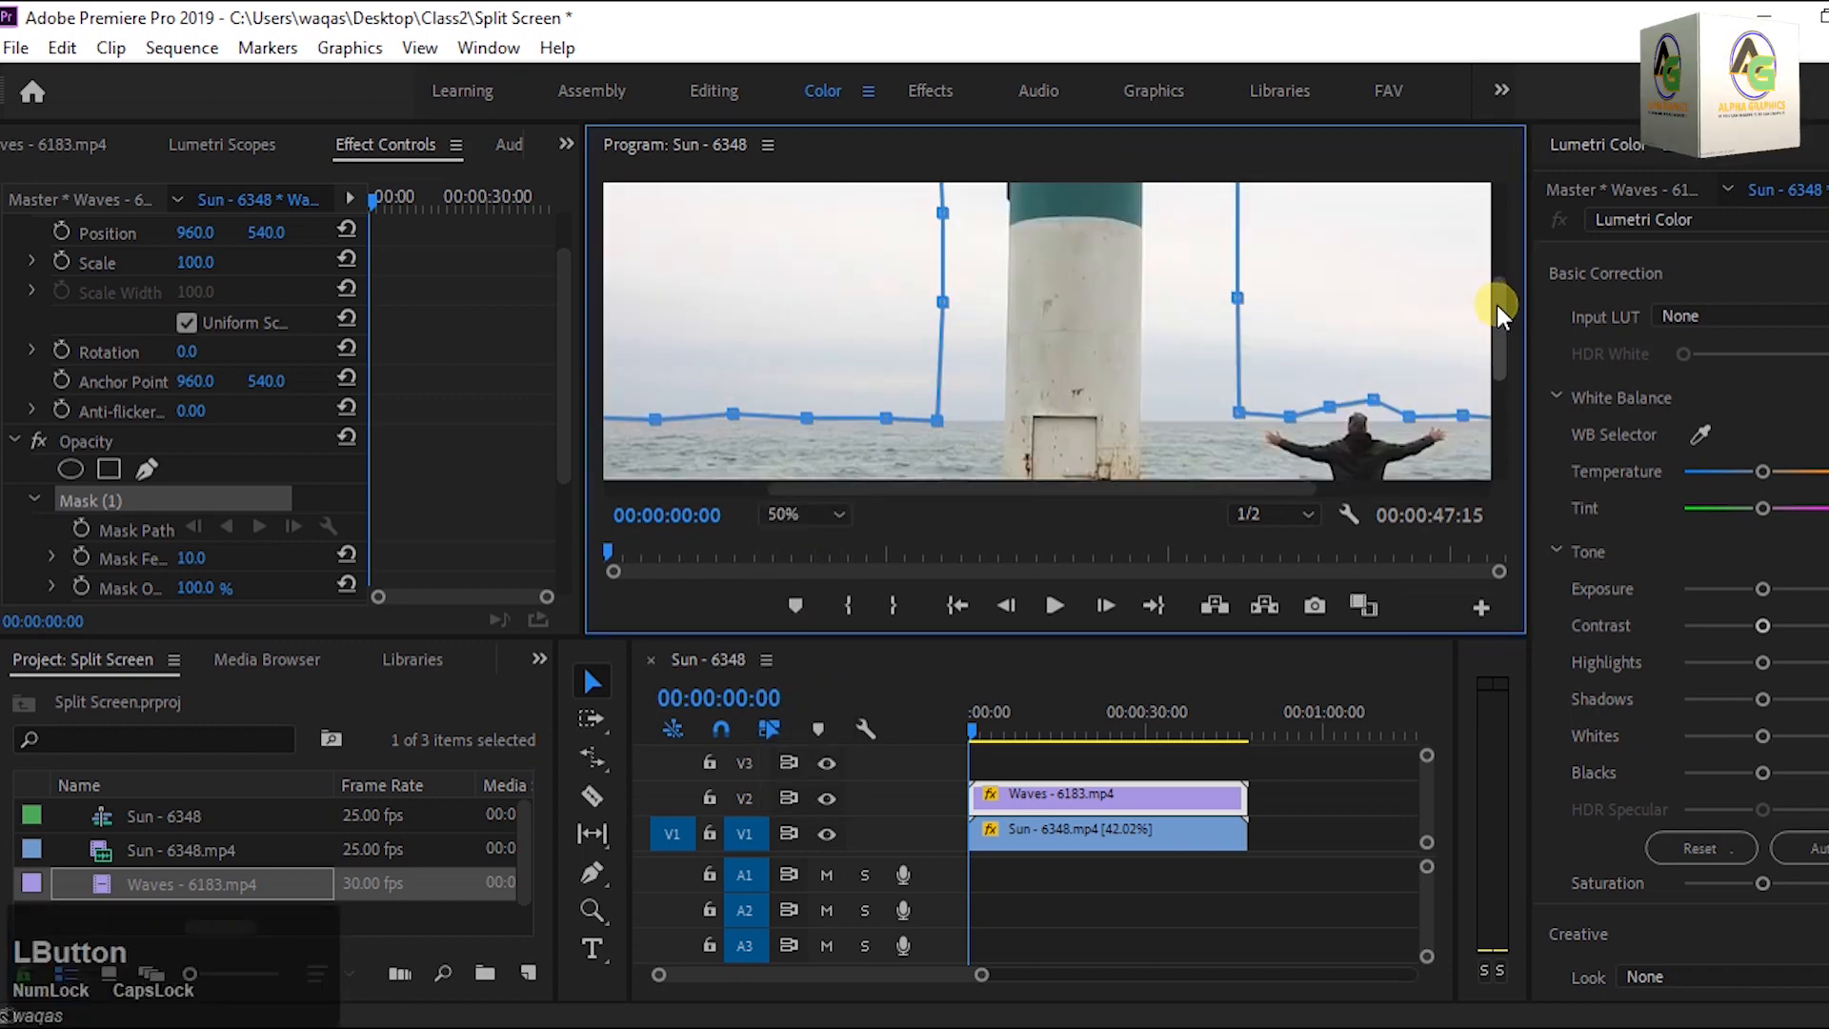
pyautogui.moveTo(1499, 315); pyautogui.dragTo(1499, 200)
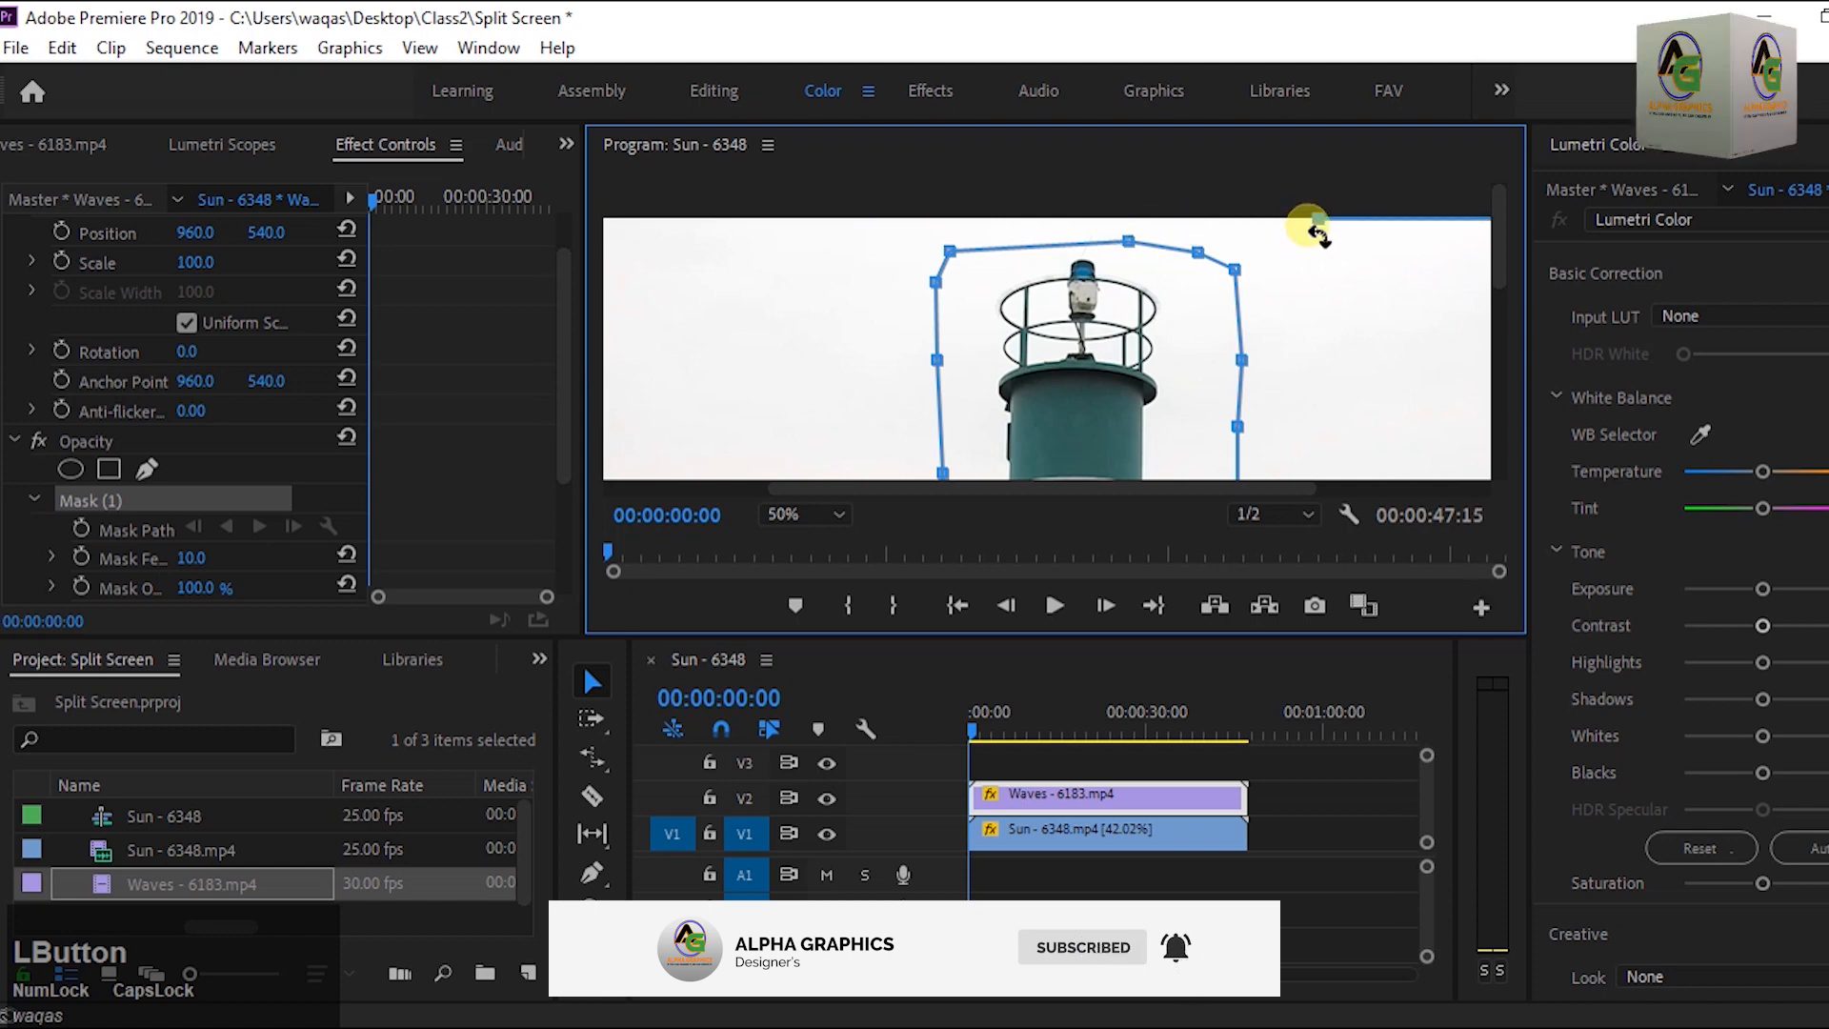
pyautogui.moveTo(1316, 219); pyautogui.dragTo(606, 220)
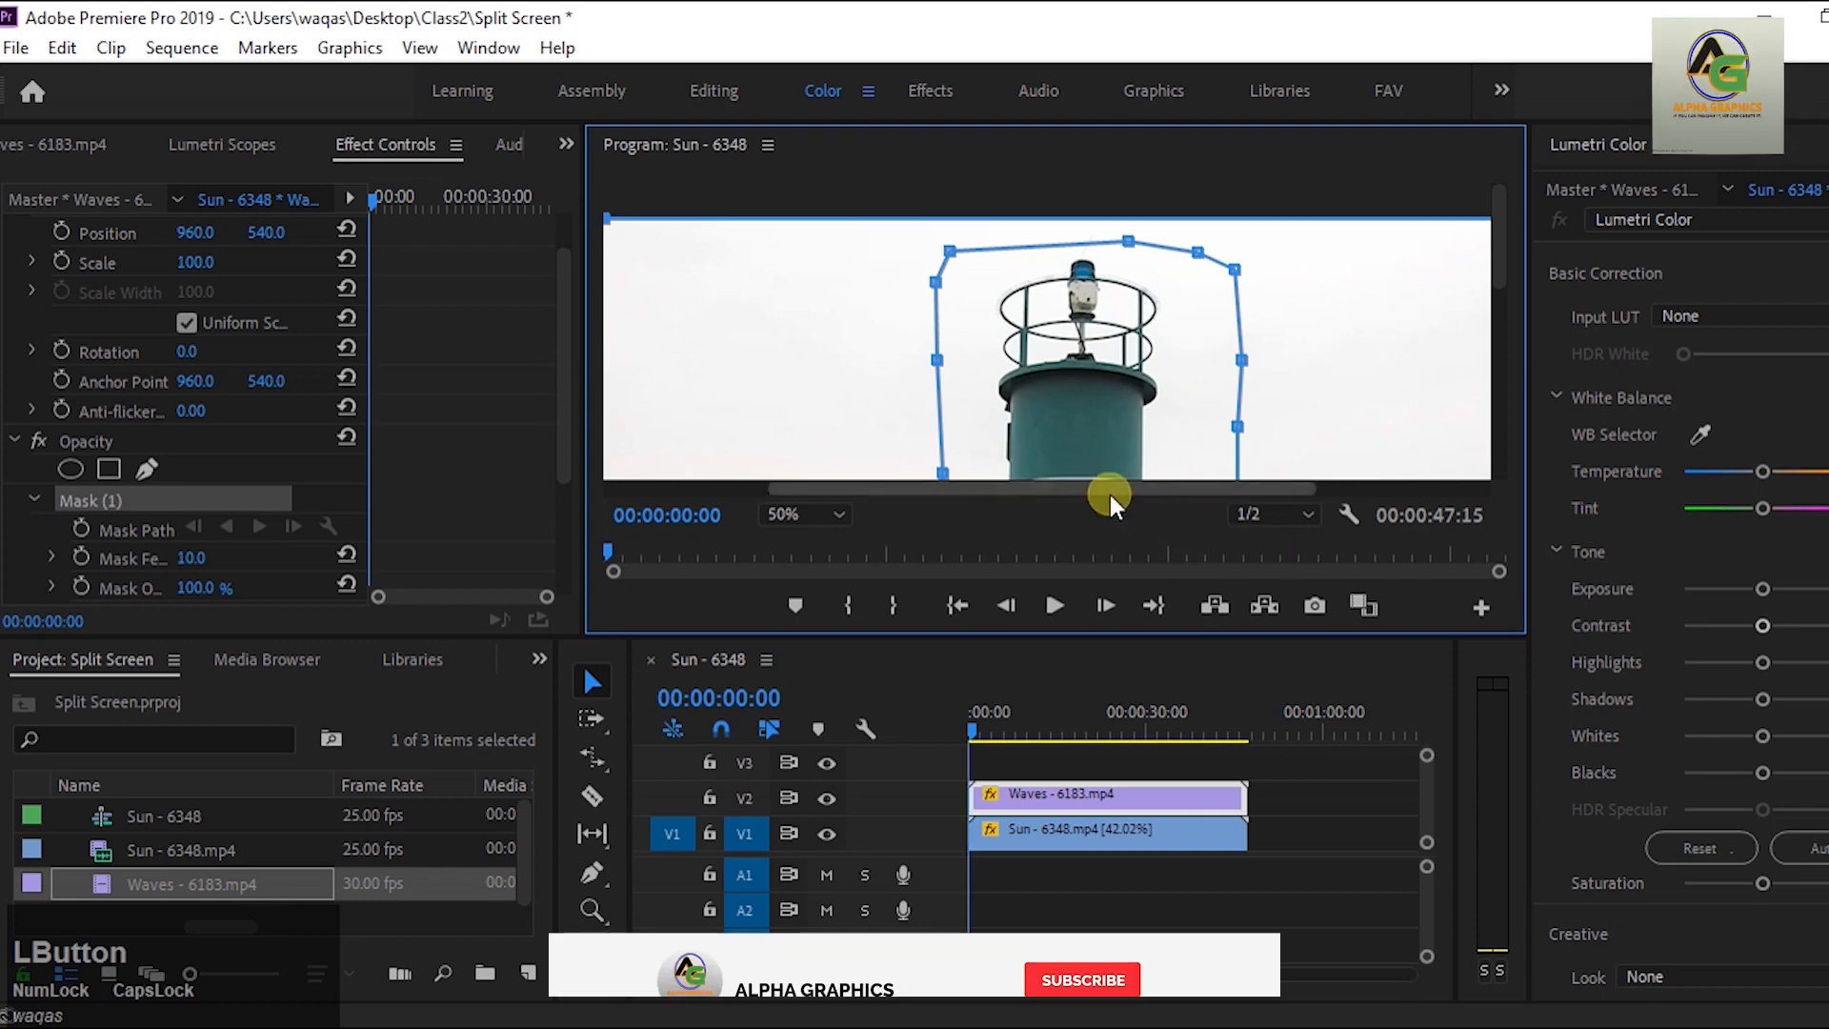
pyautogui.moveTo(935, 495); pyautogui.dragTo(673, 497)
pyautogui.moveTo(858, 238); pyautogui.dragTo(640, 218)
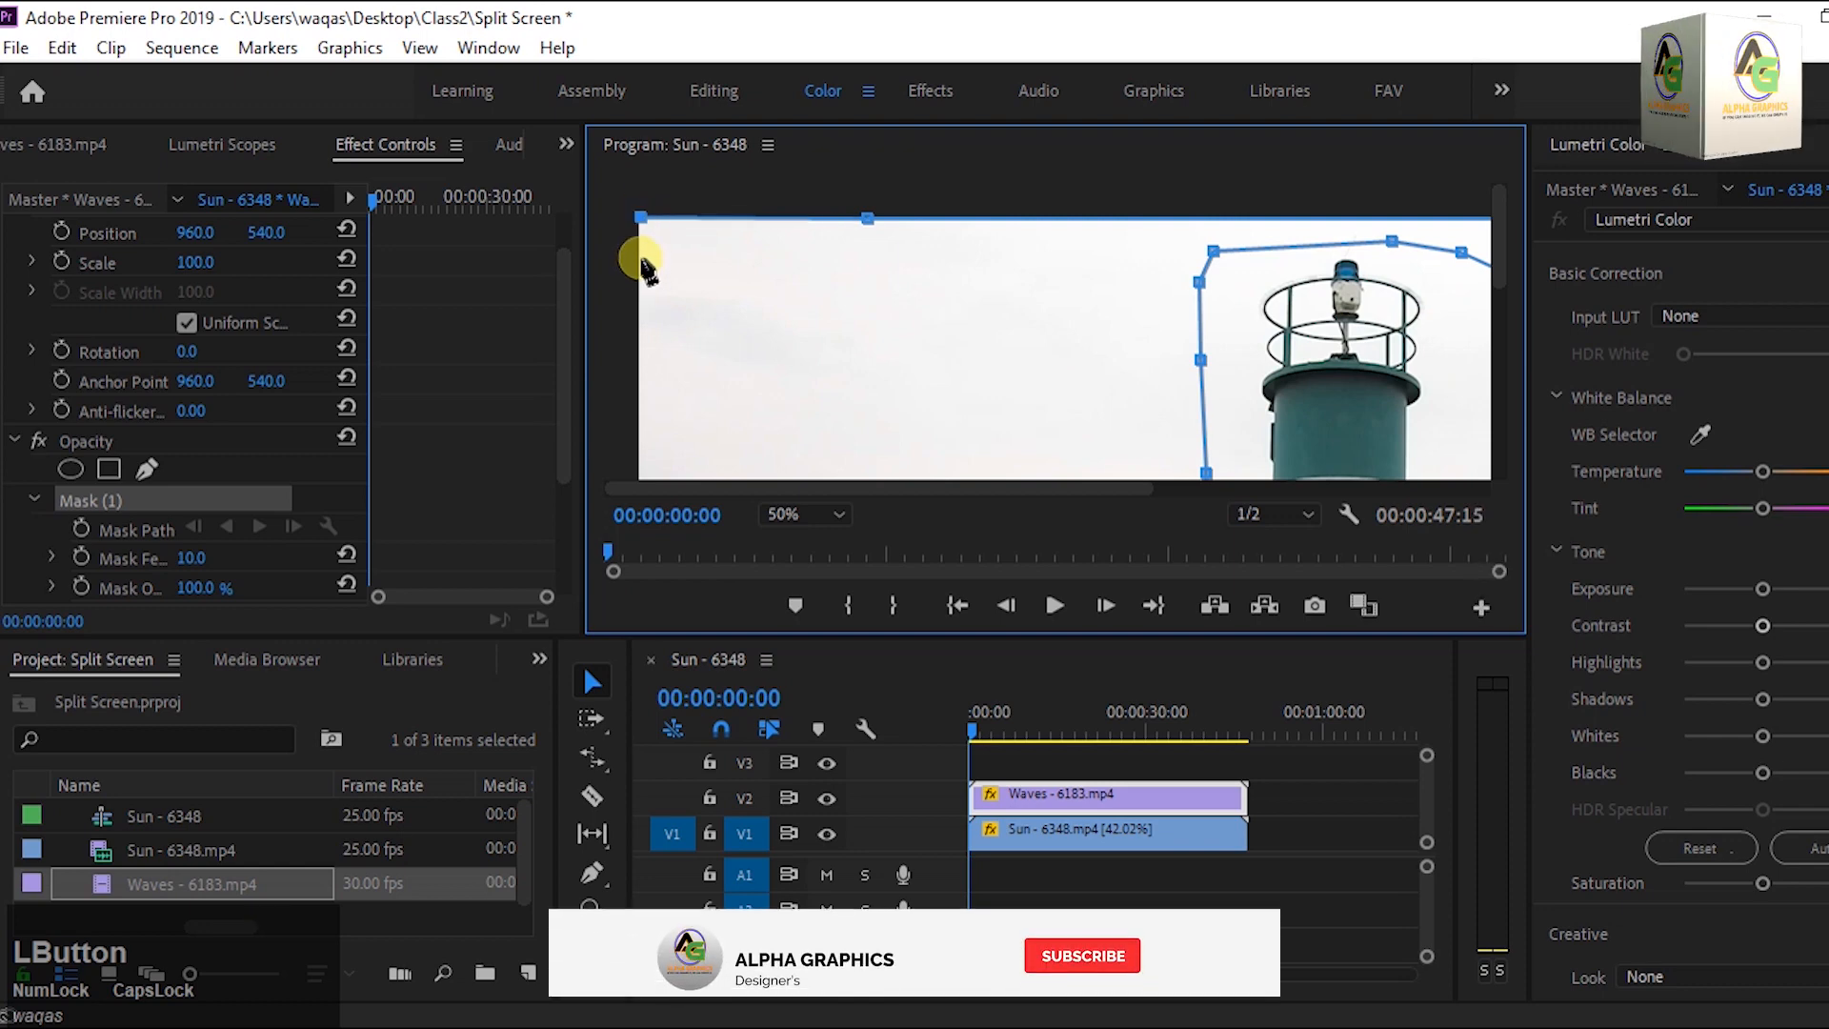
# Continue the mask path down the frame's left edge and close it at its starting point on the horizon.
pyautogui.moveTo(639, 285); pyautogui.dragTo(639, 370)
pyautogui.click(638, 449)
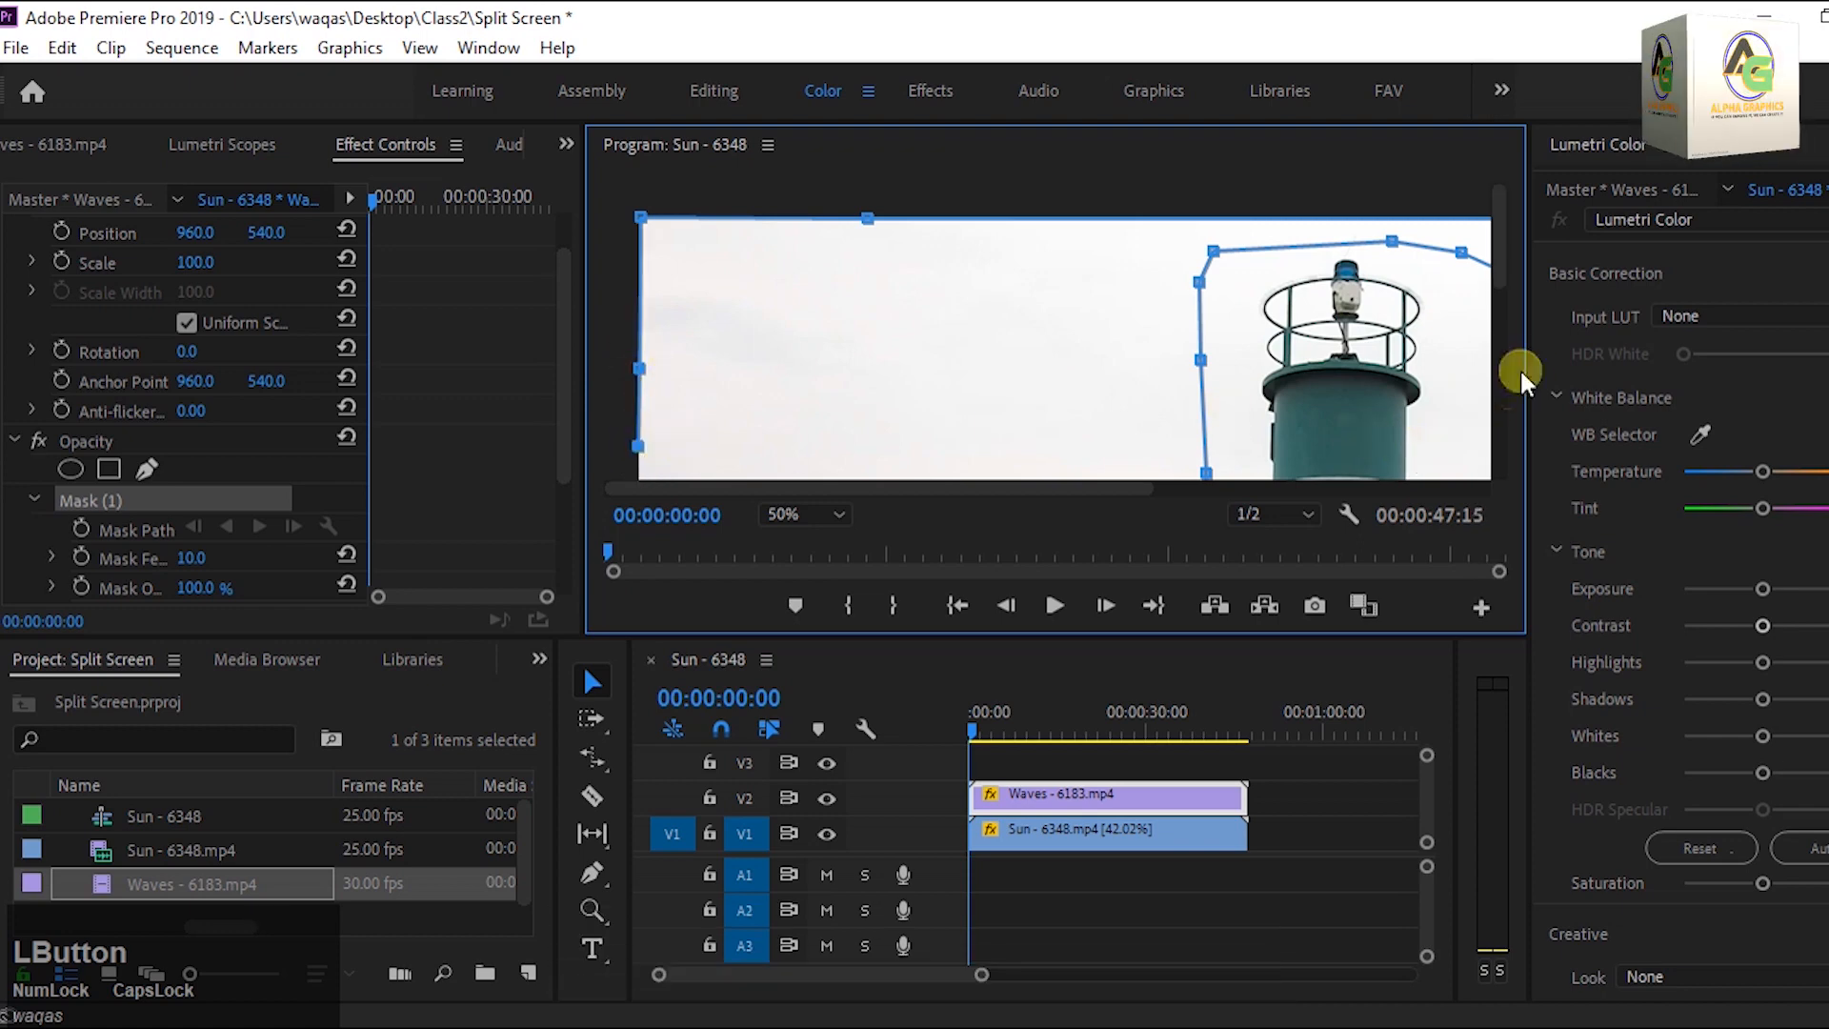
pyautogui.moveTo(1502, 272); pyautogui.dragTo(1505, 349)
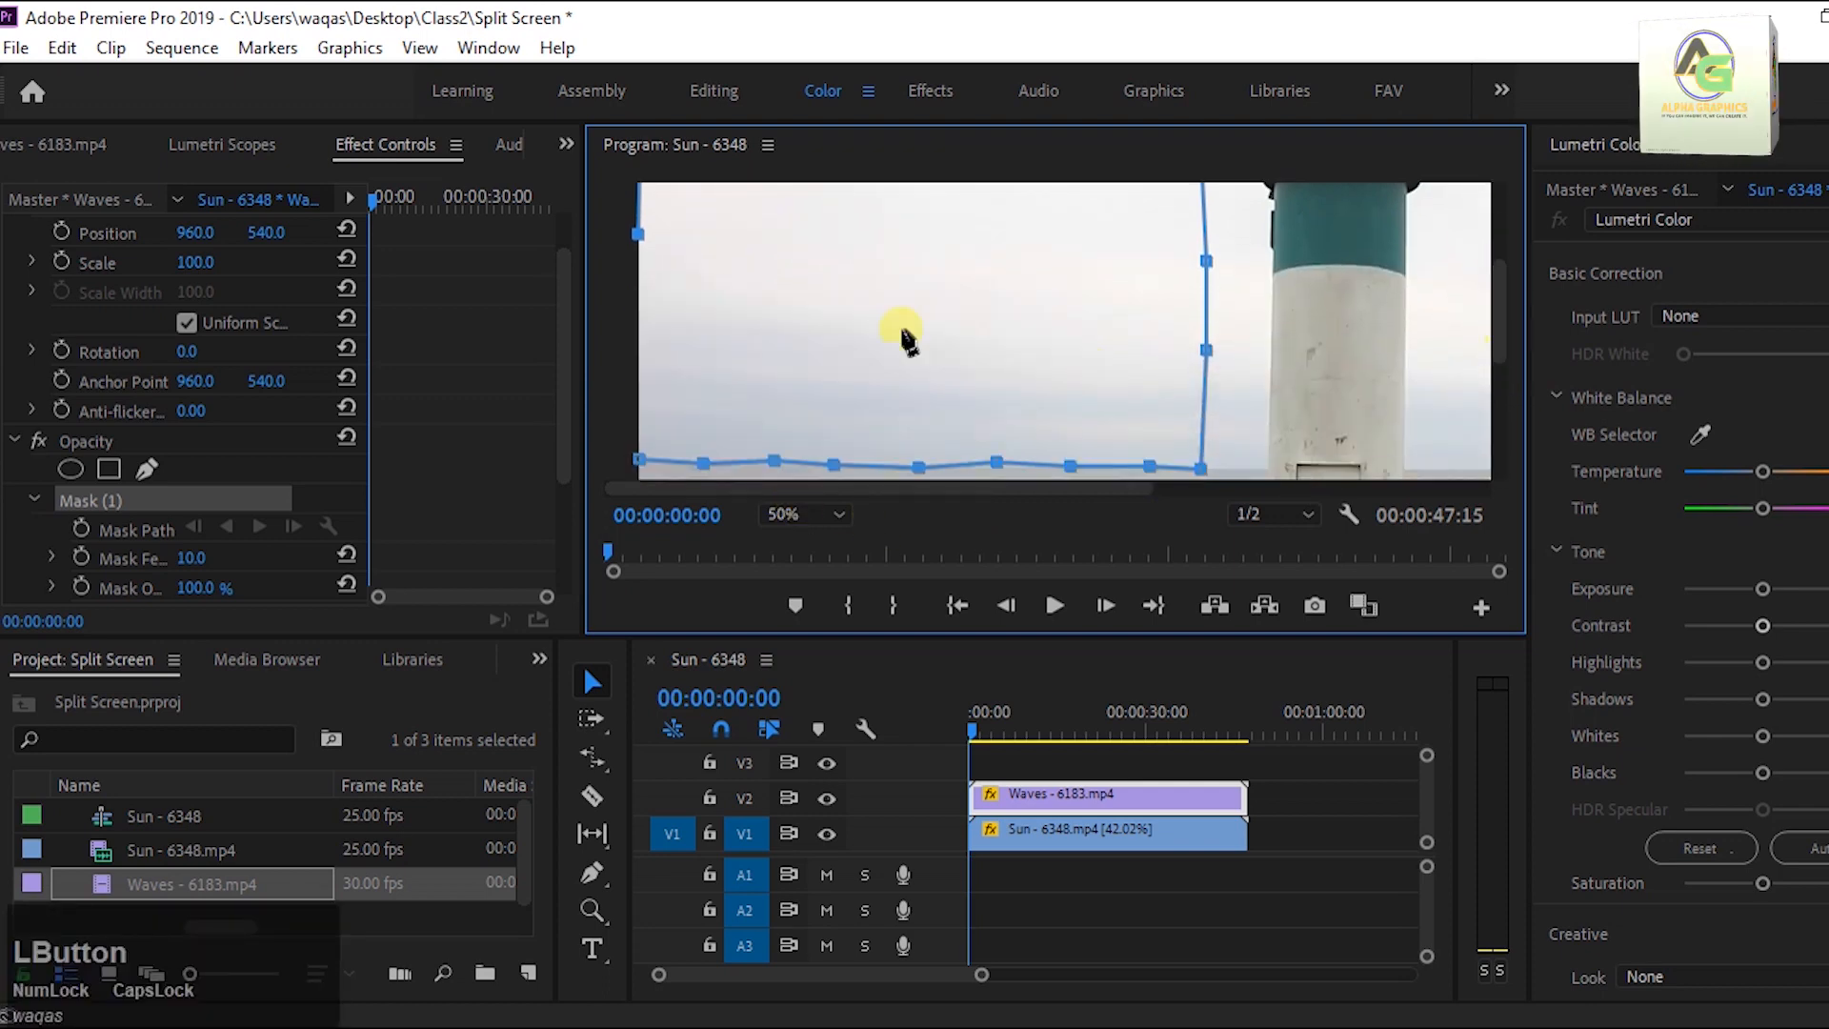
pyautogui.click(639, 303)
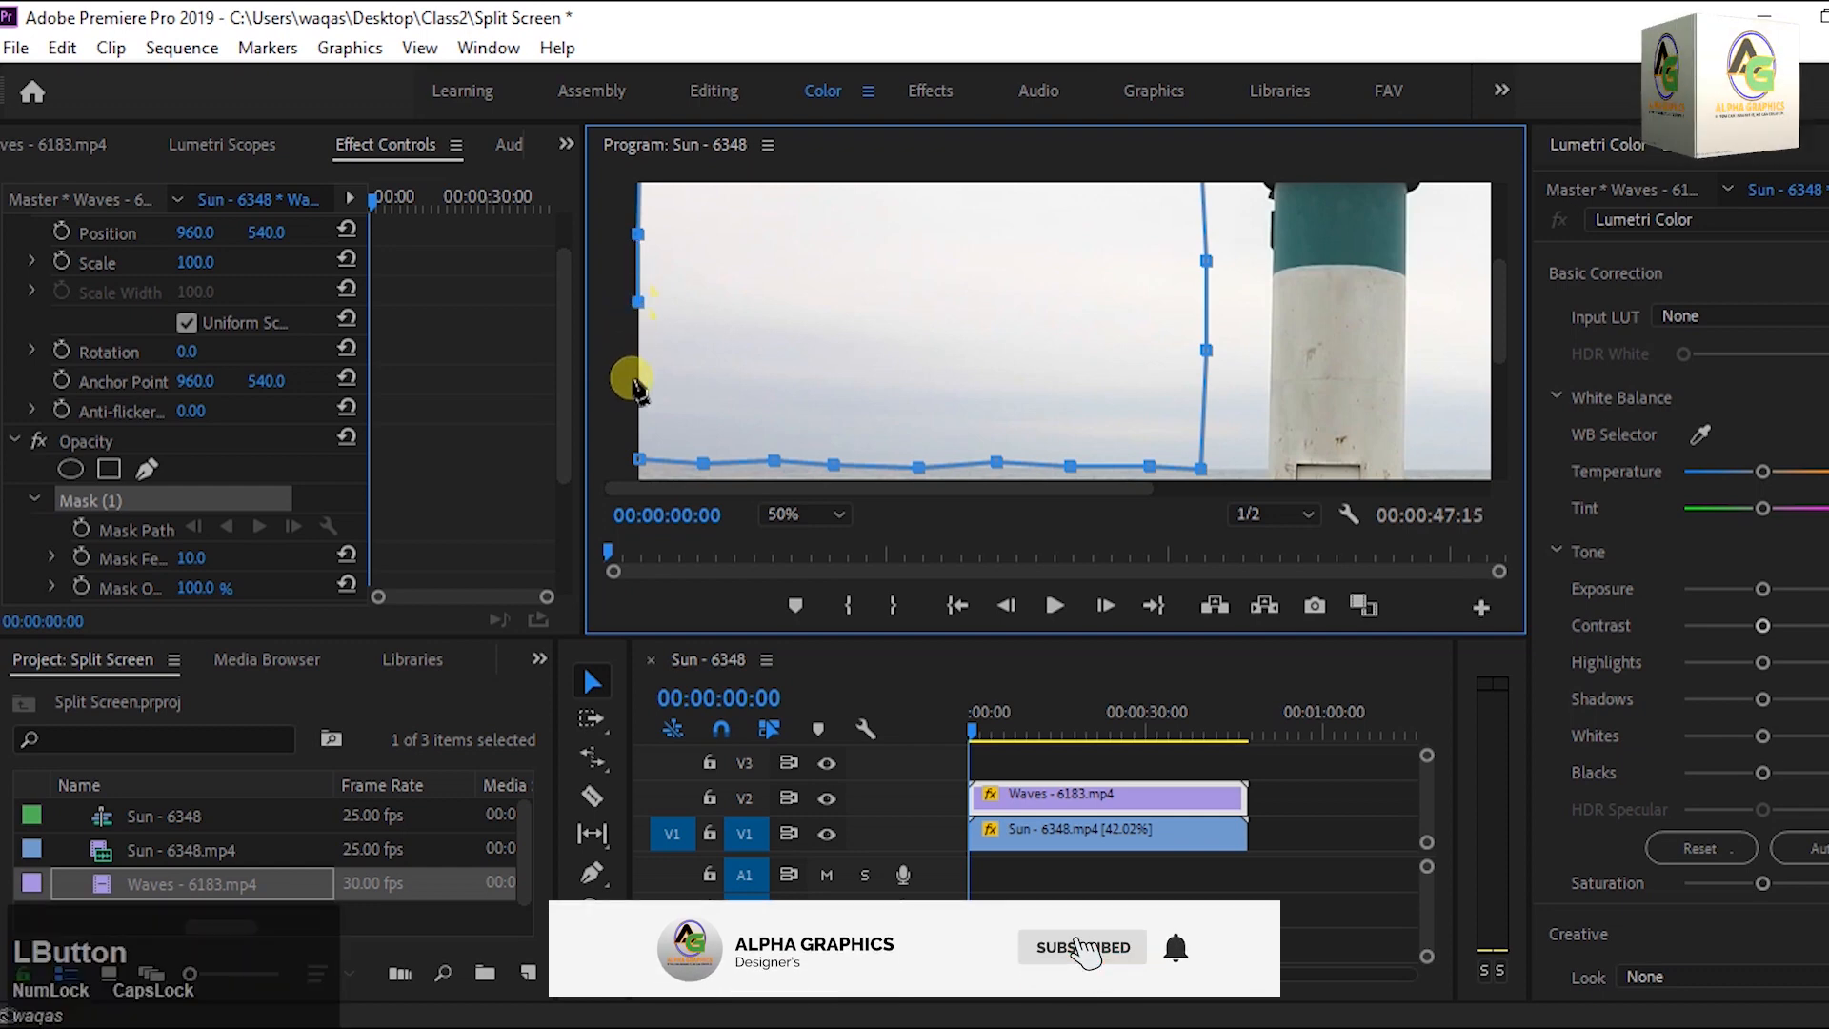
pyautogui.click(640, 458)
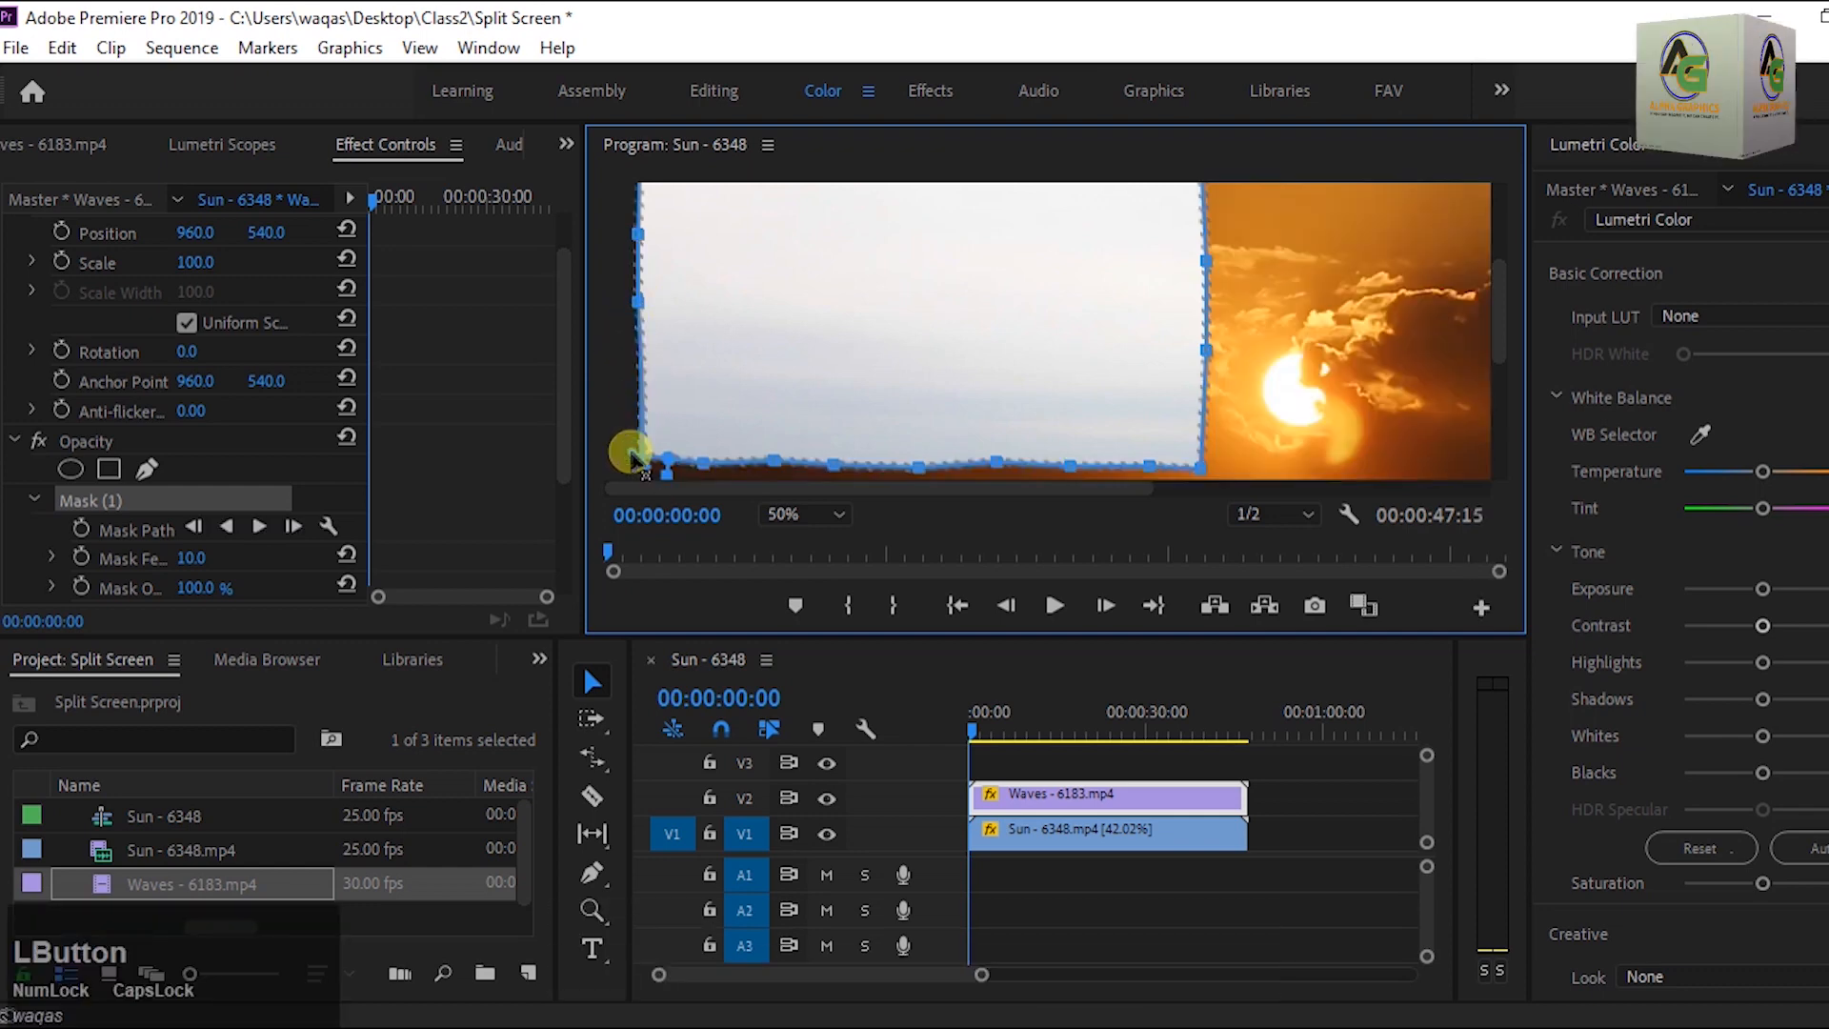
# Refine the mask path's left edge near its horizon corner and fit the whole frame in the preview.
pyautogui.click(641, 401)
pyautogui.click(640, 405)
pyautogui.moveTo(641, 406); pyautogui.dragTo(640, 441)
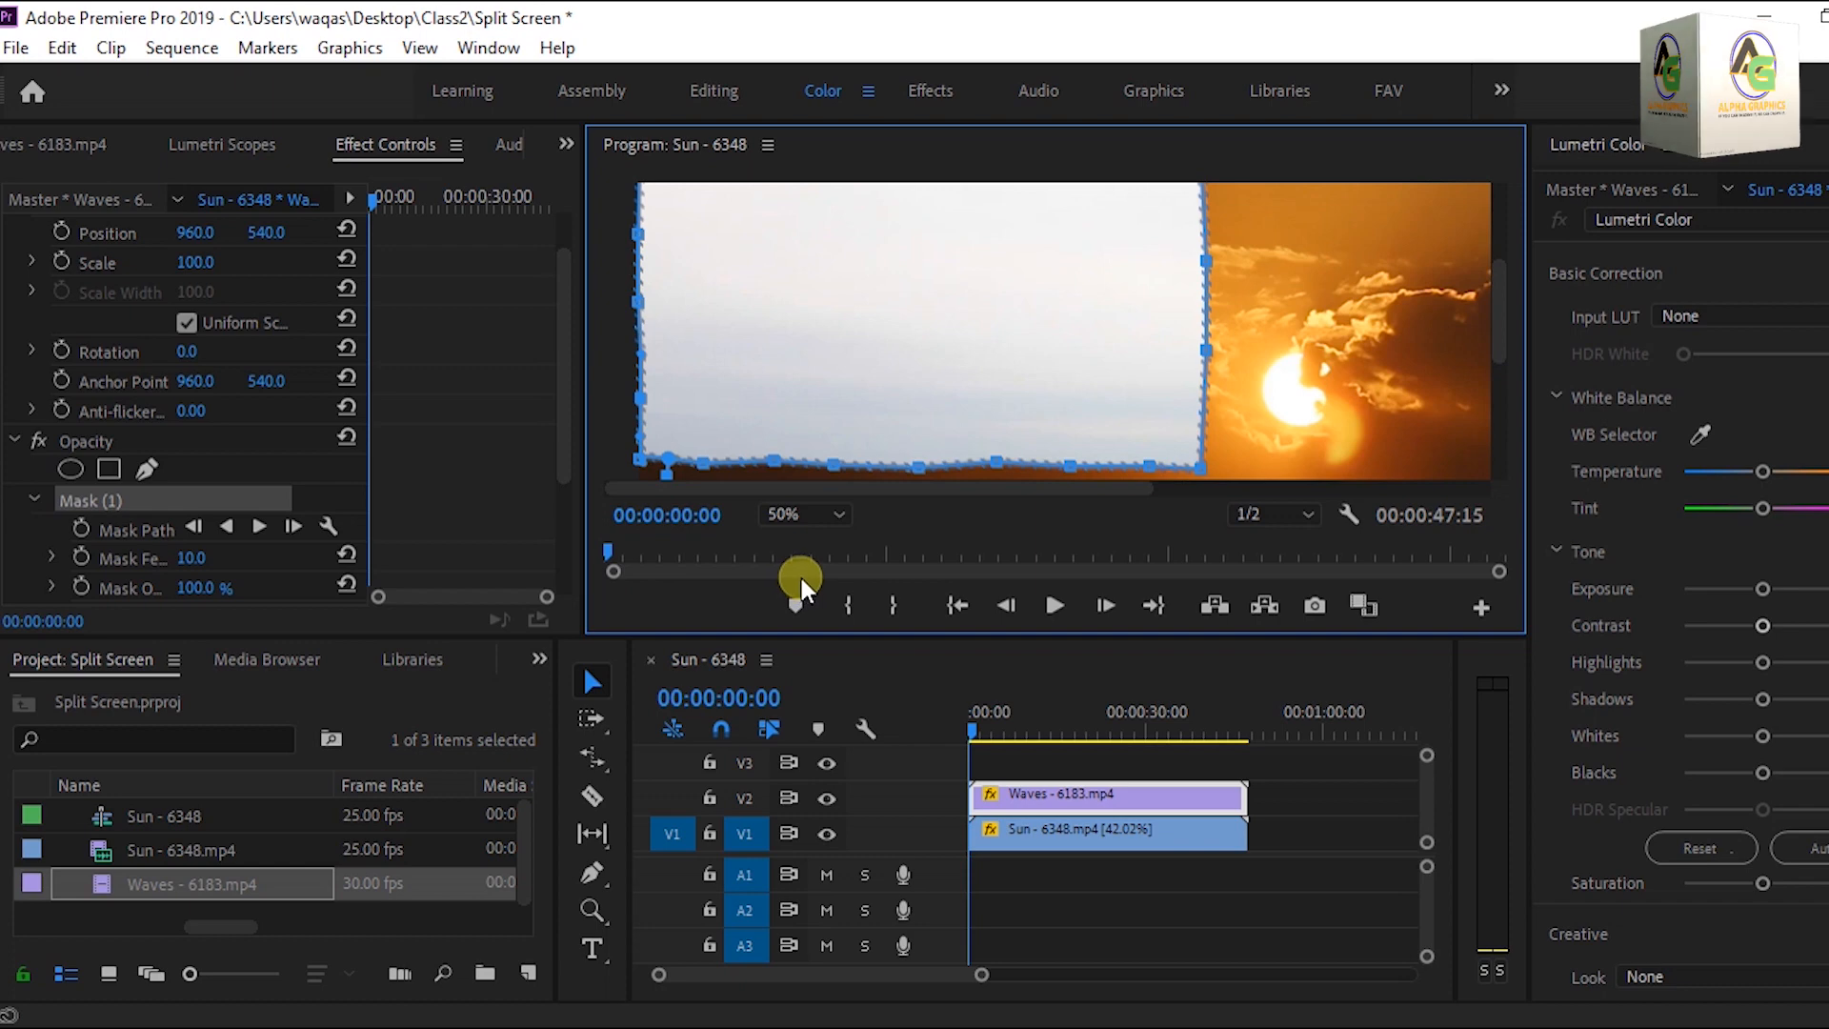
pyautogui.click(839, 514)
pyautogui.click(830, 545)
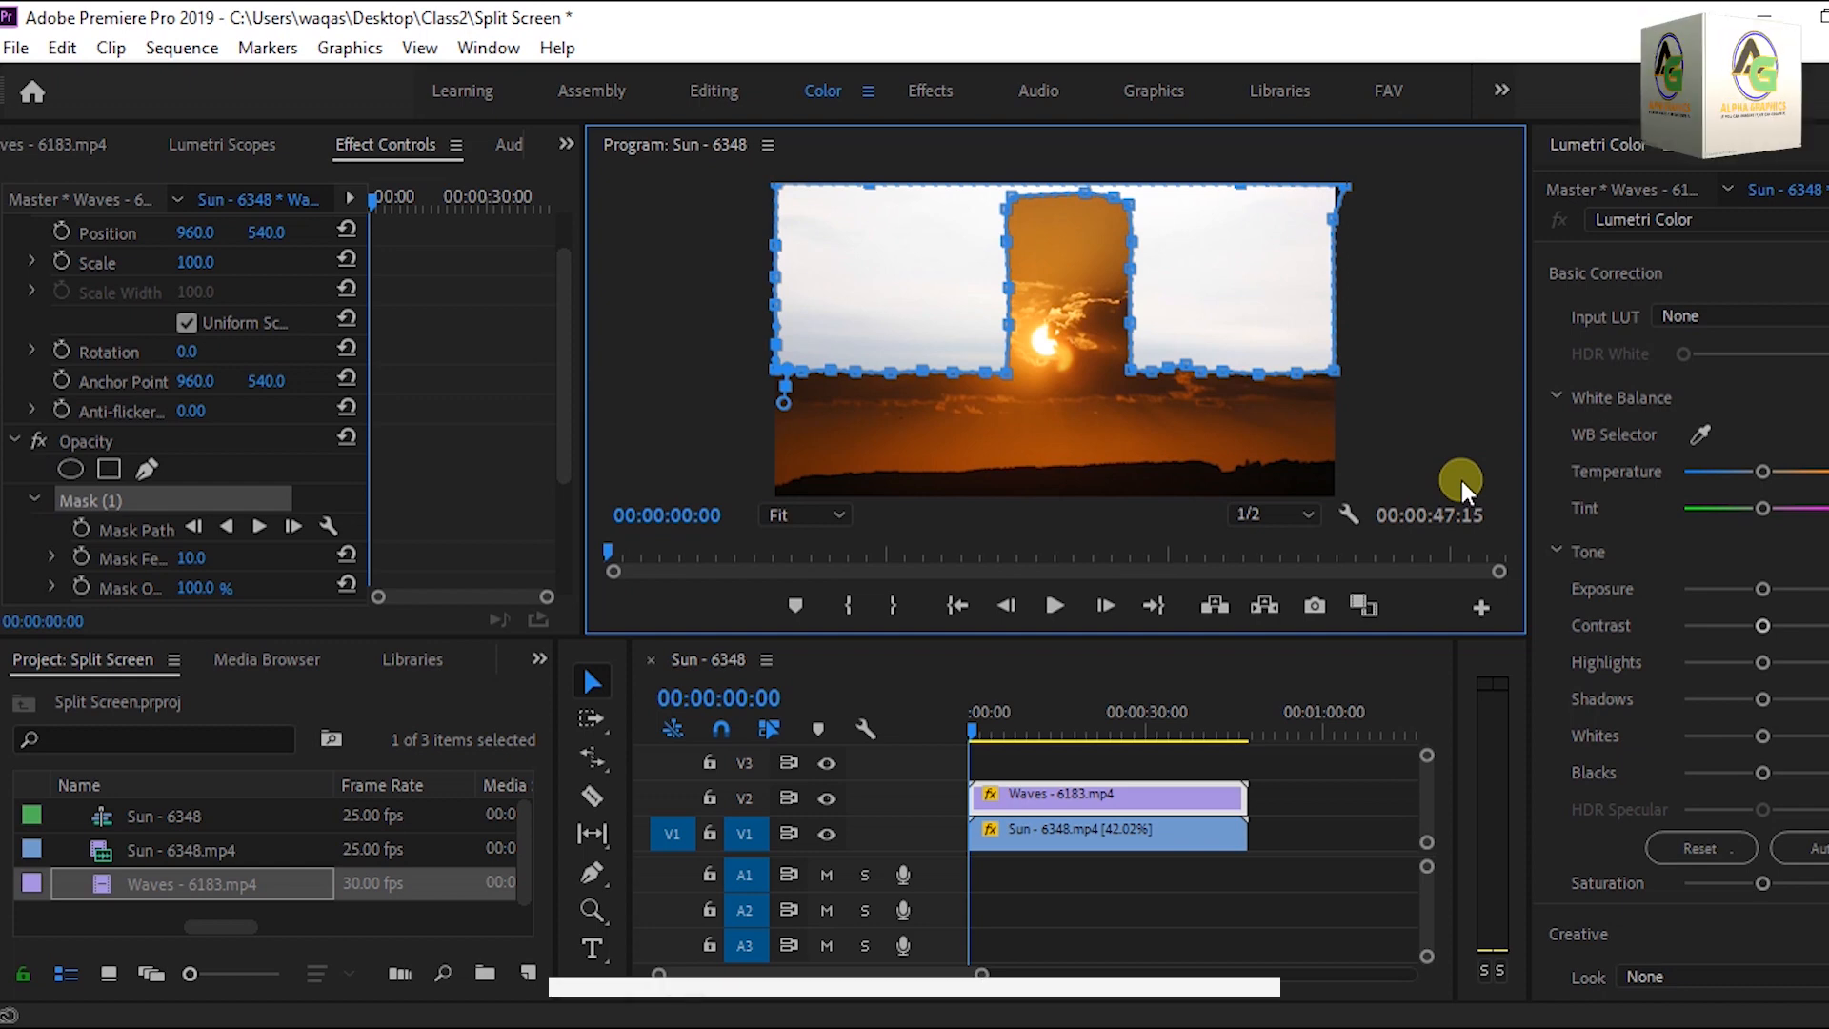
# Check the closed mask outline in an enlarged preview and invert the Waves clip's opacity mask.
pyautogui.press('`')
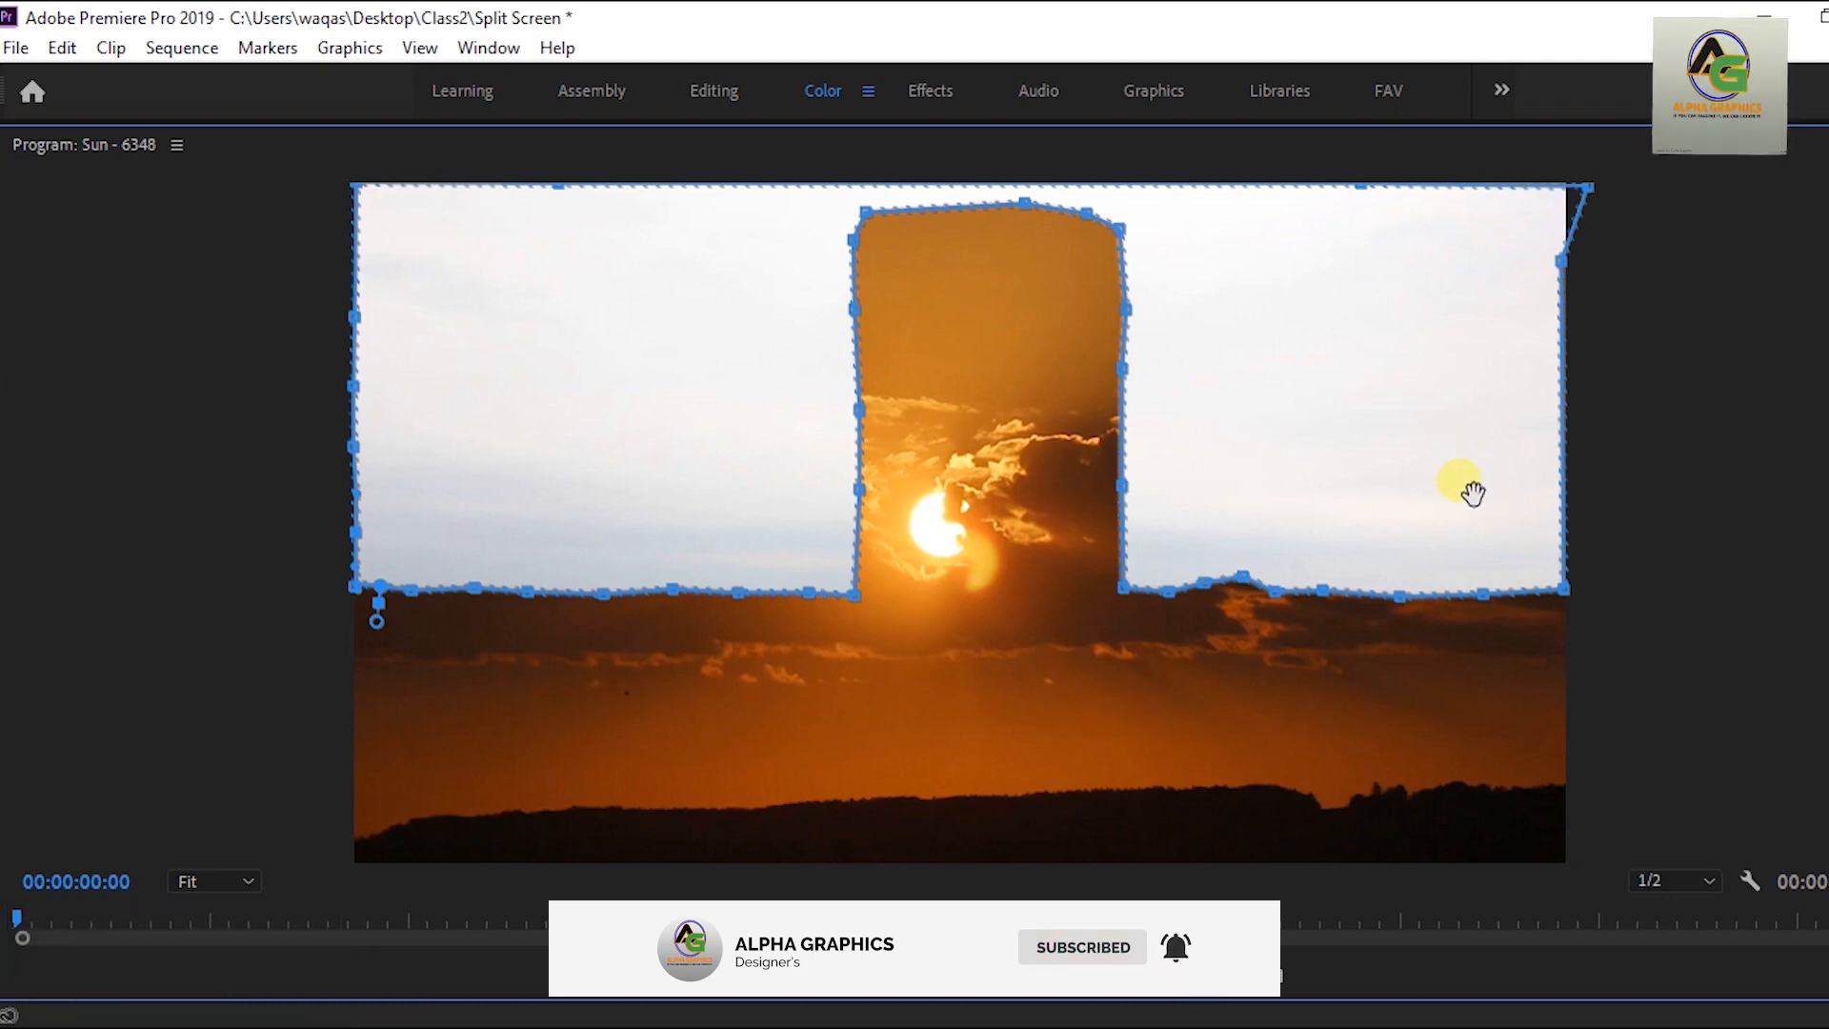
pyautogui.press('`')
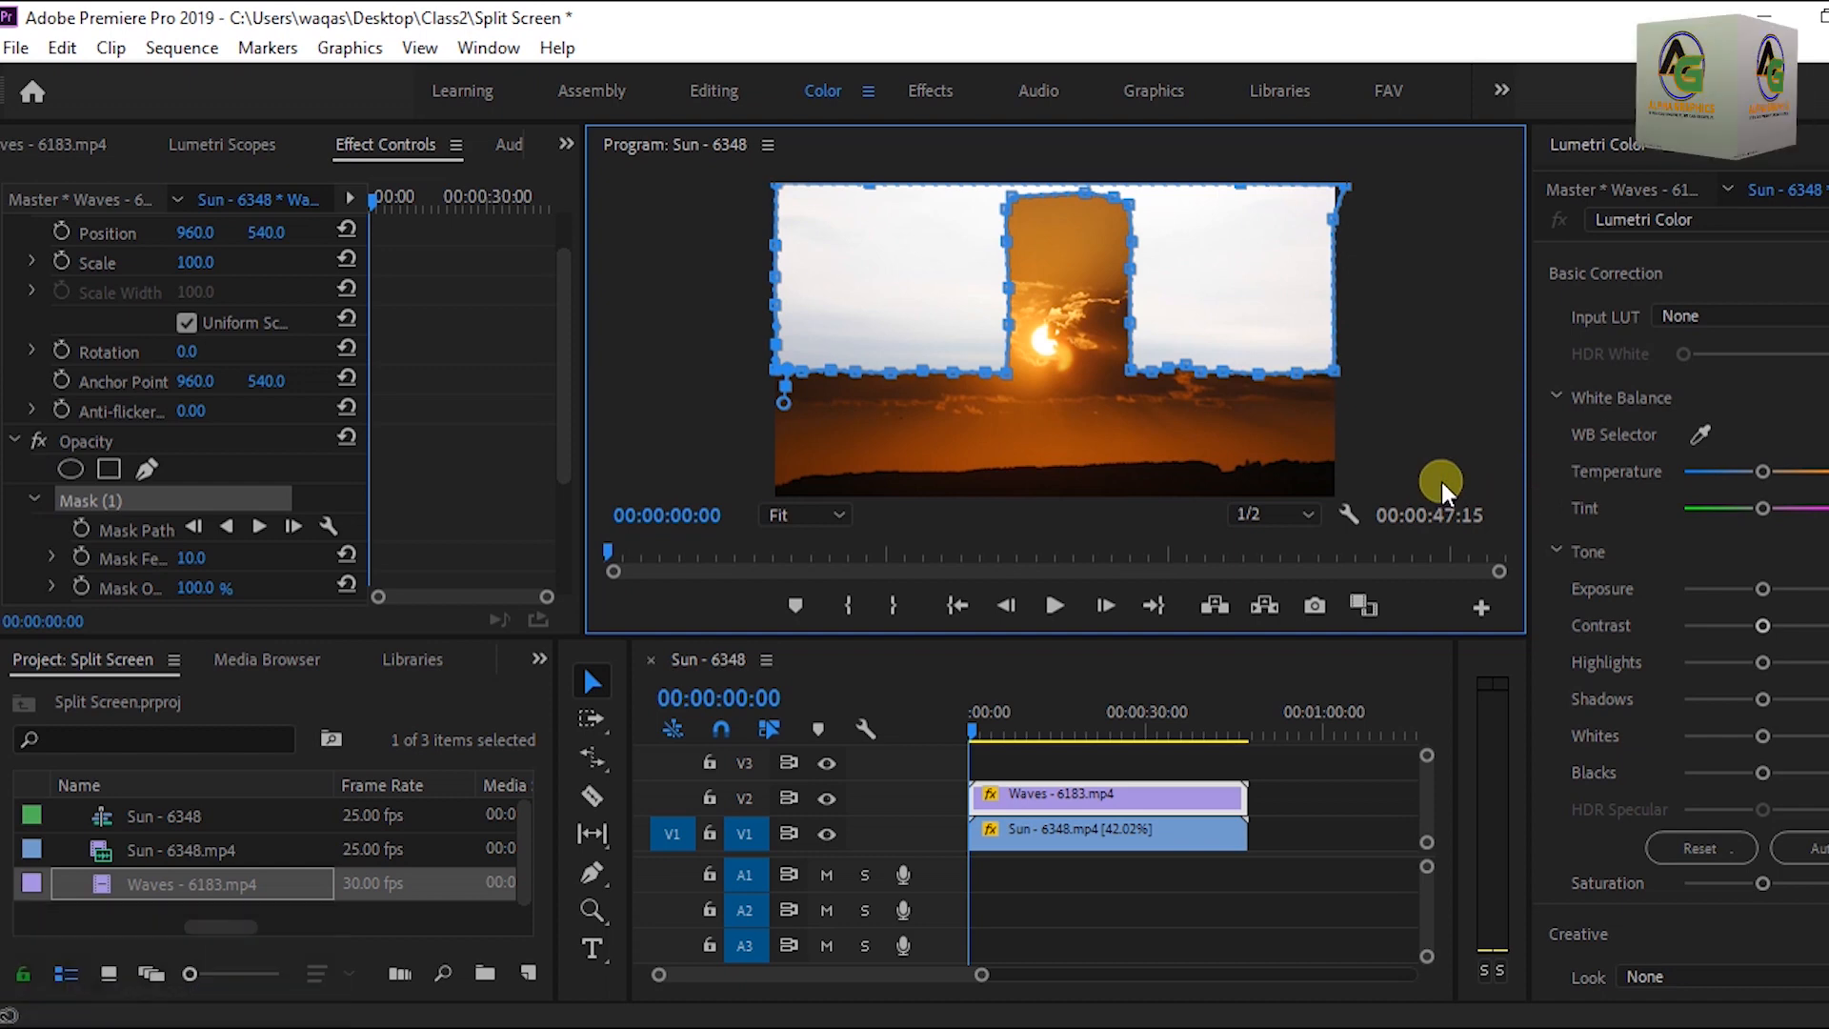
pyautogui.scroll(-3, 273, 385)
pyautogui.click(273, 385)
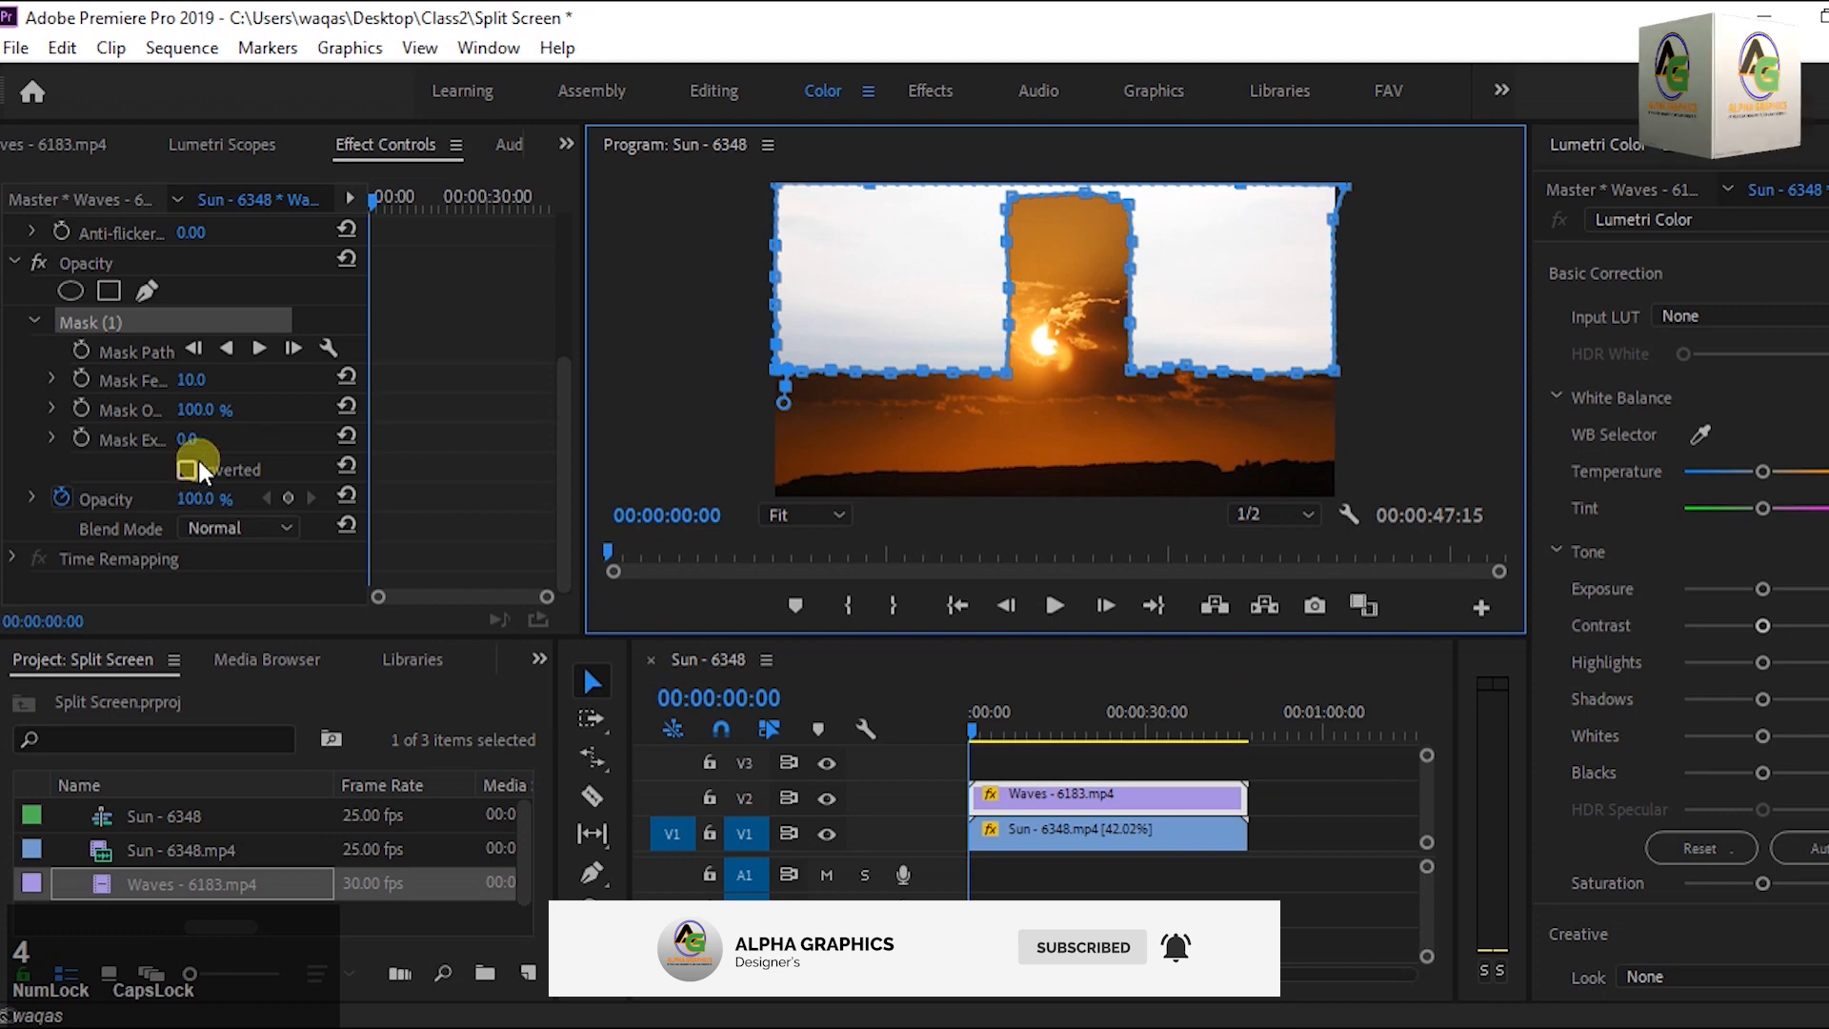
pyautogui.click(184, 470)
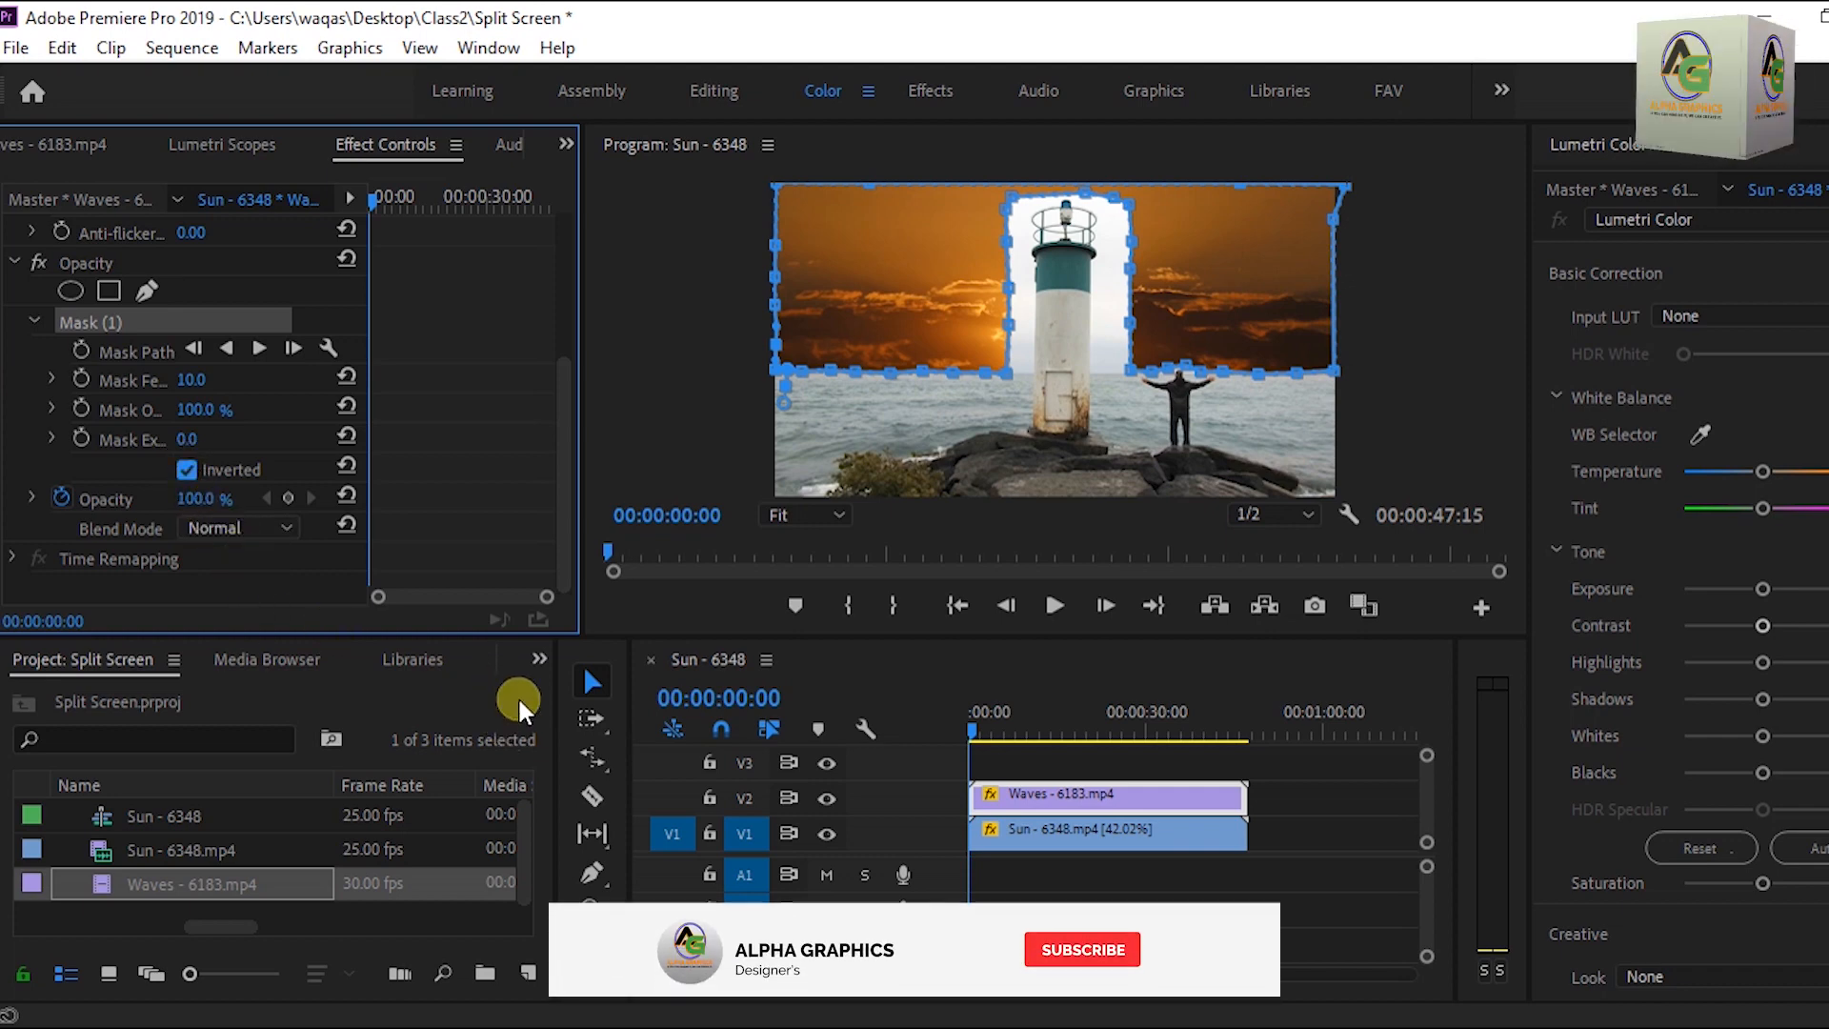
# Find the Color Key video effect by searching for "color key" and apply it to the Waves clip on V2.
pyautogui.click(537, 658)
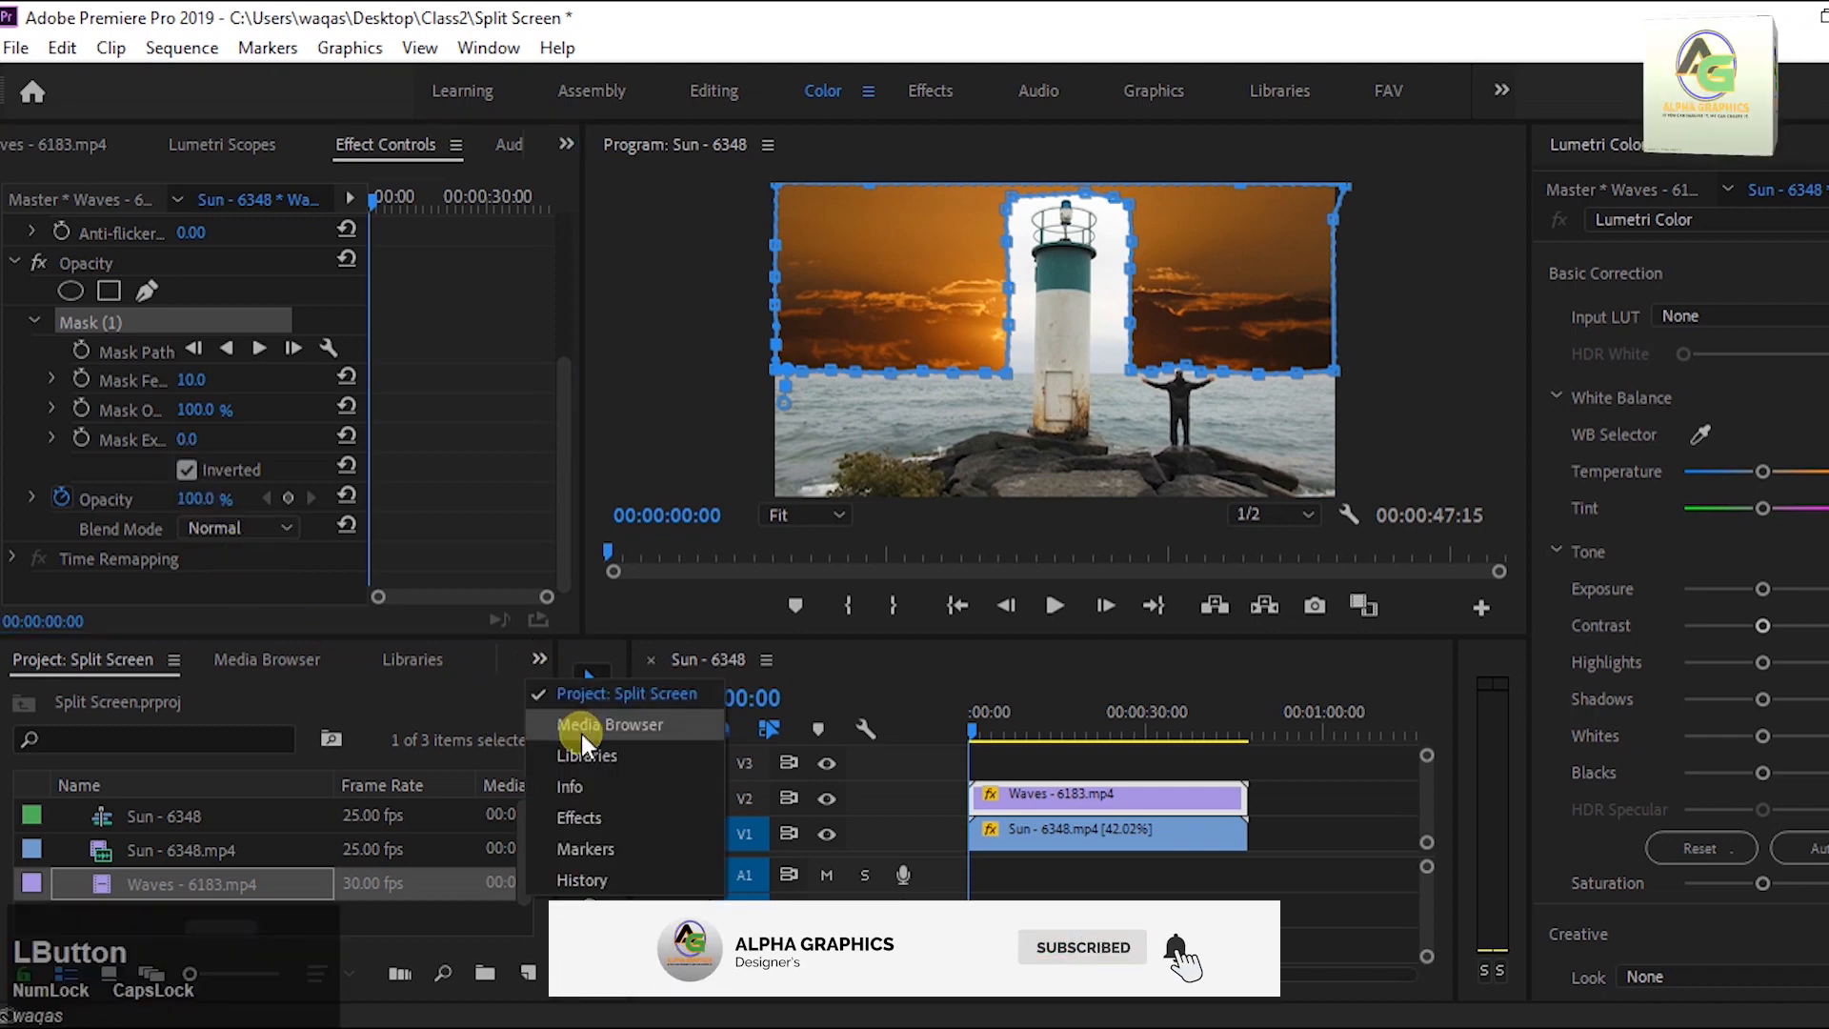
pyautogui.click(579, 818)
pyautogui.click(285, 698)
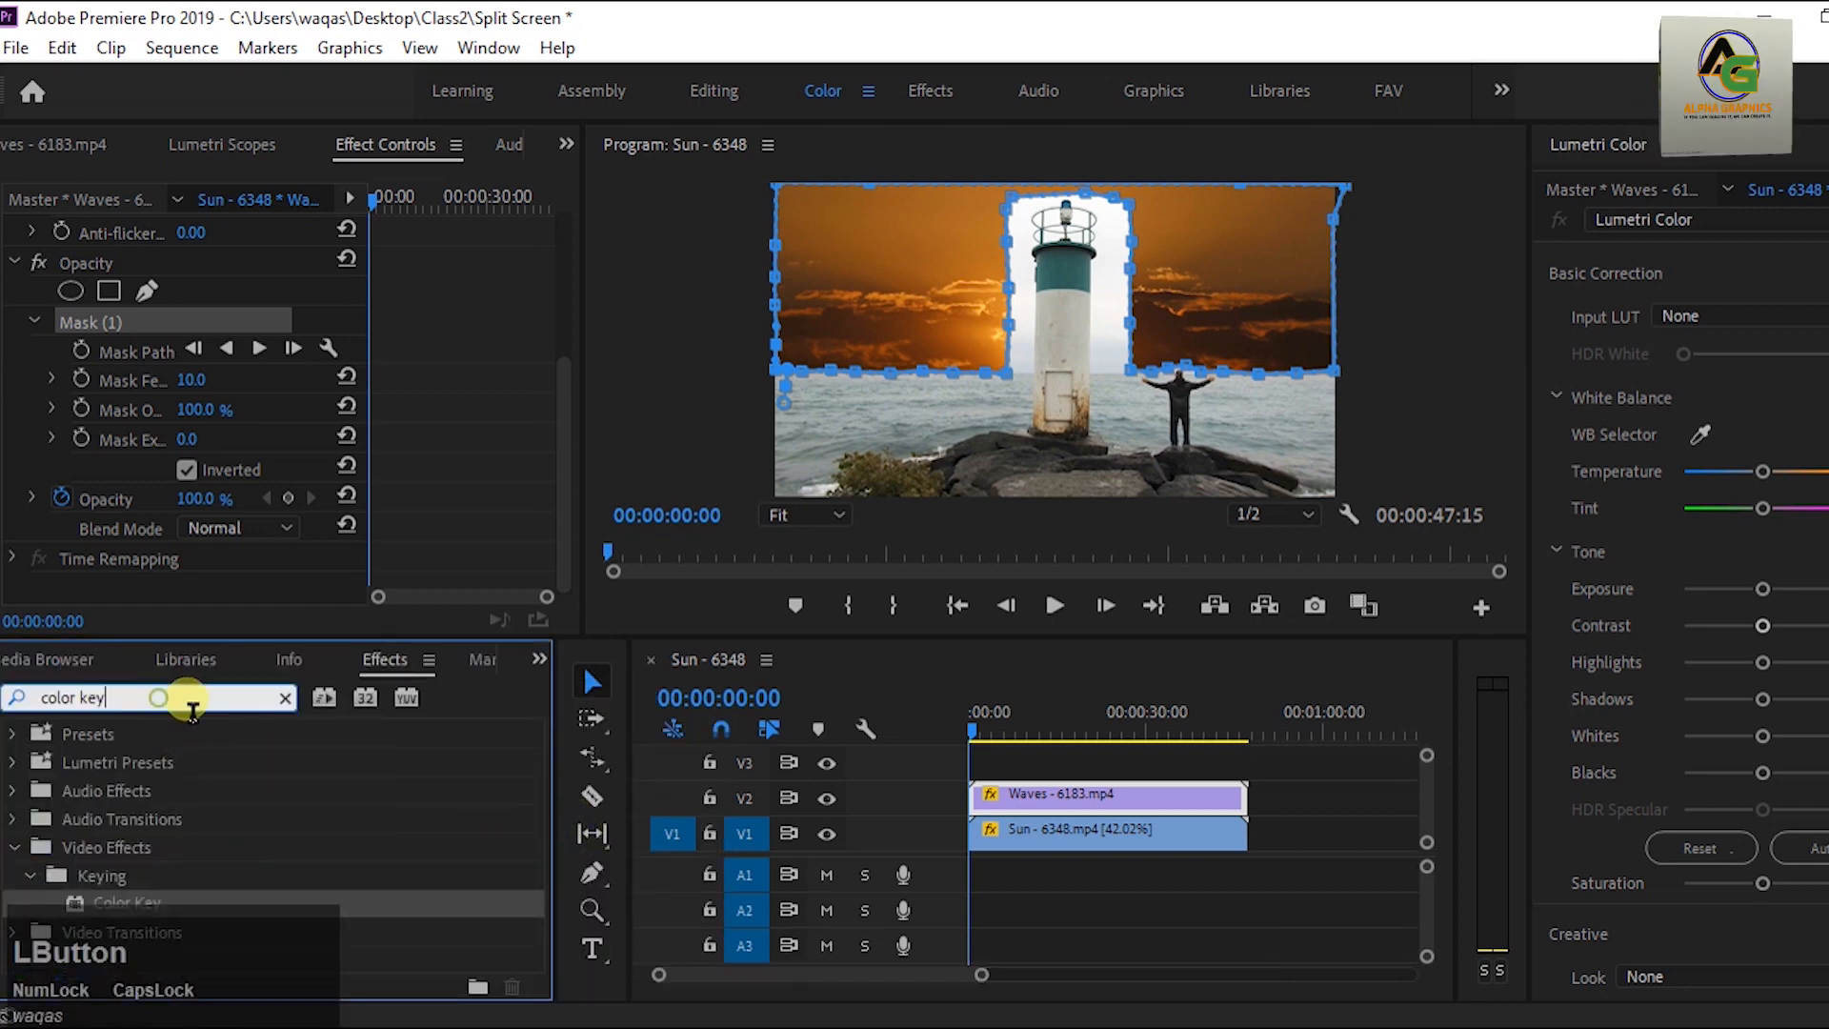
pyautogui.click(285, 699)
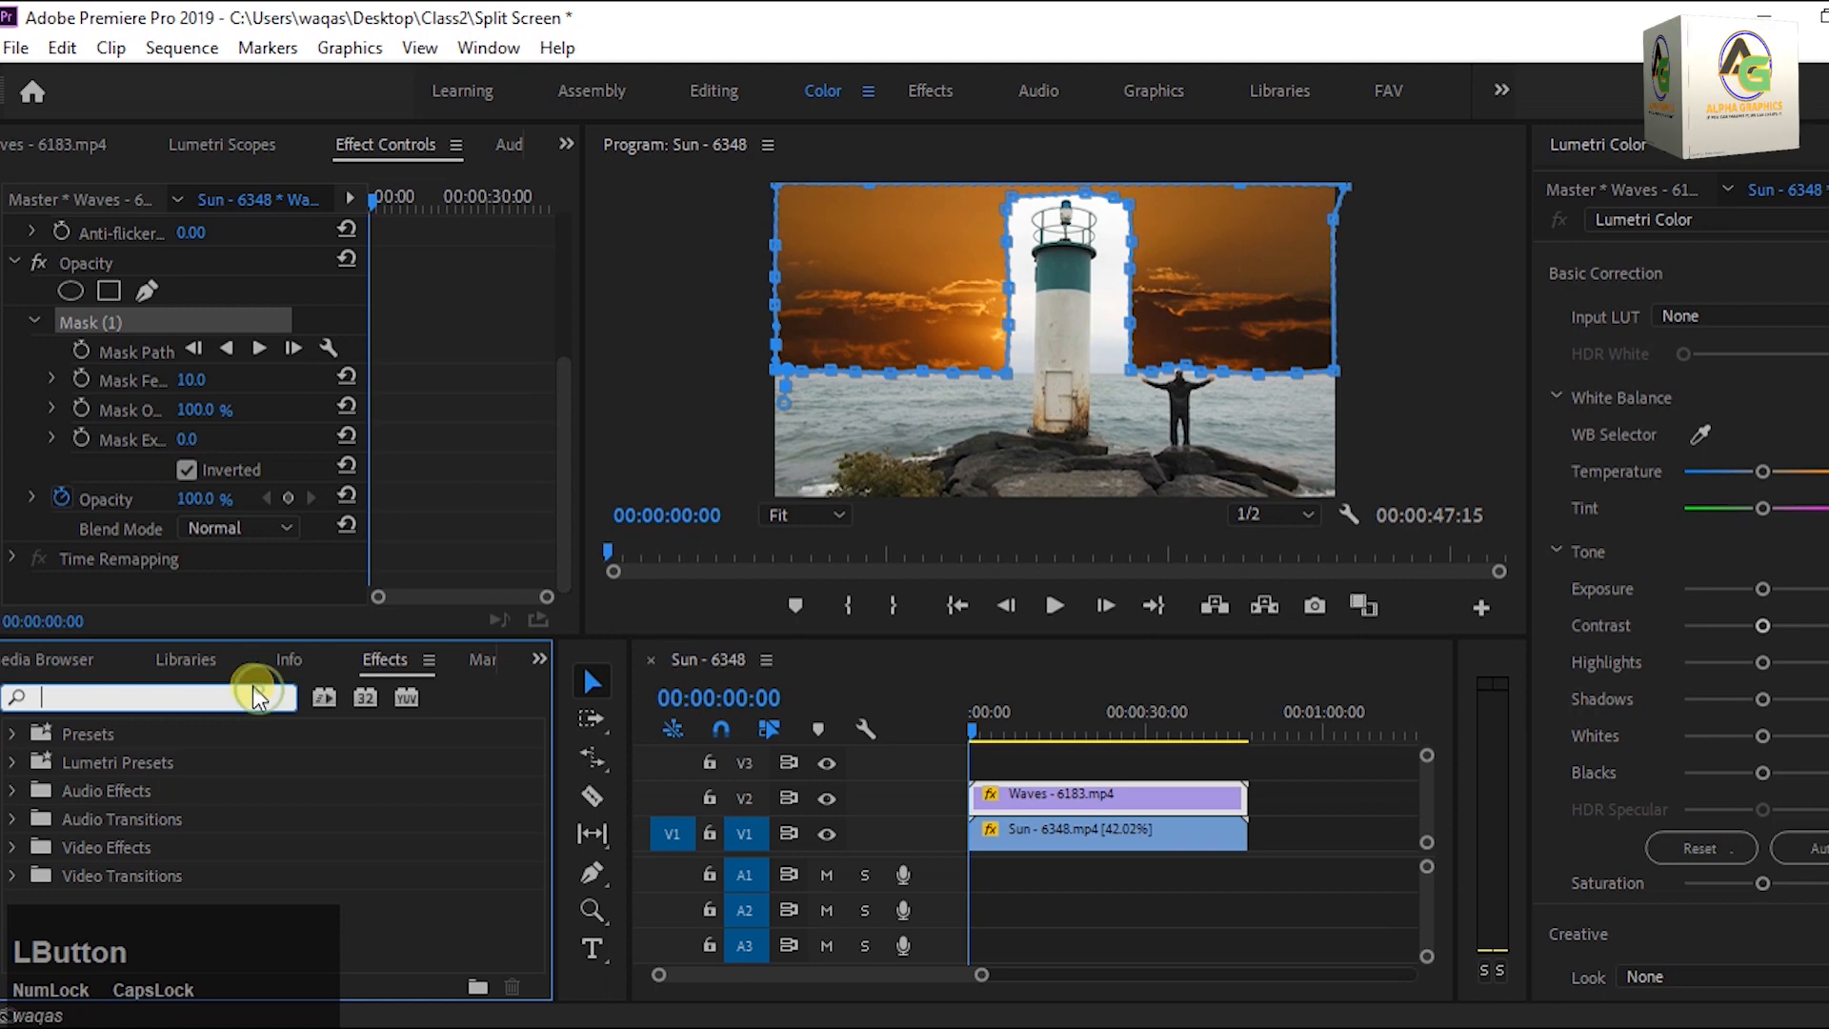
pyautogui.write('col')
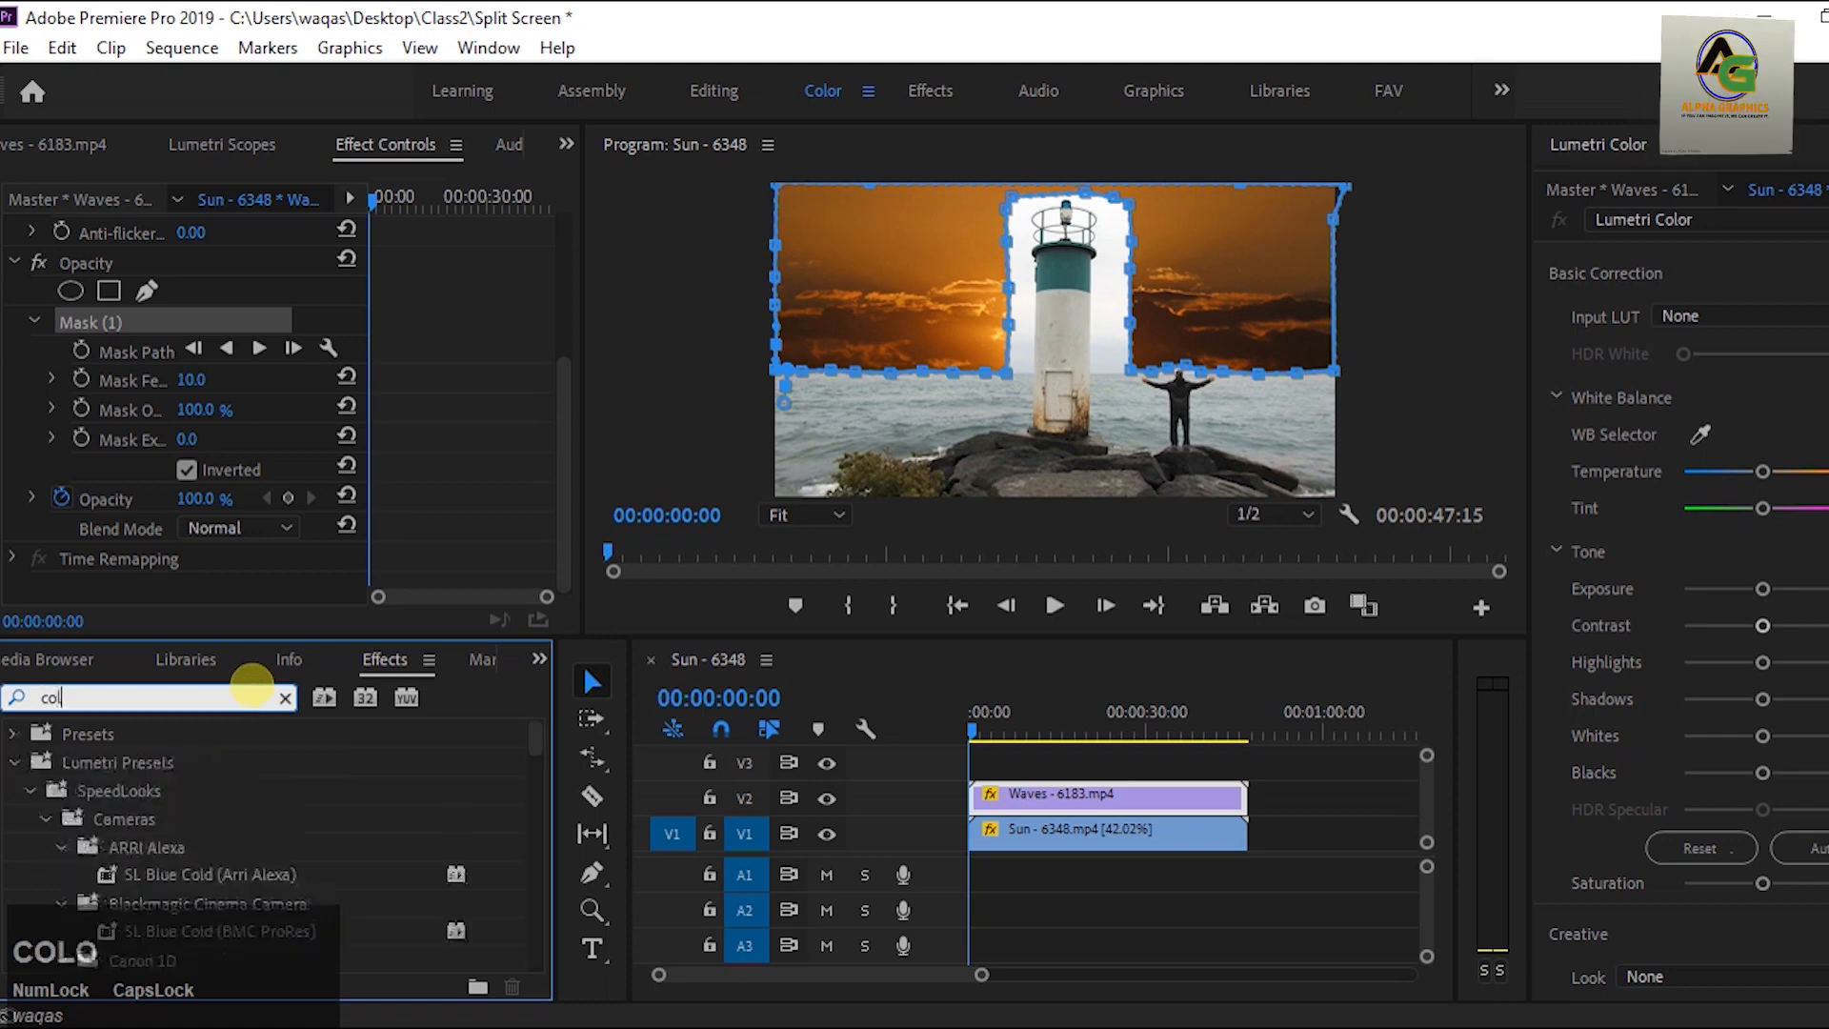
pyautogui.write('or key')
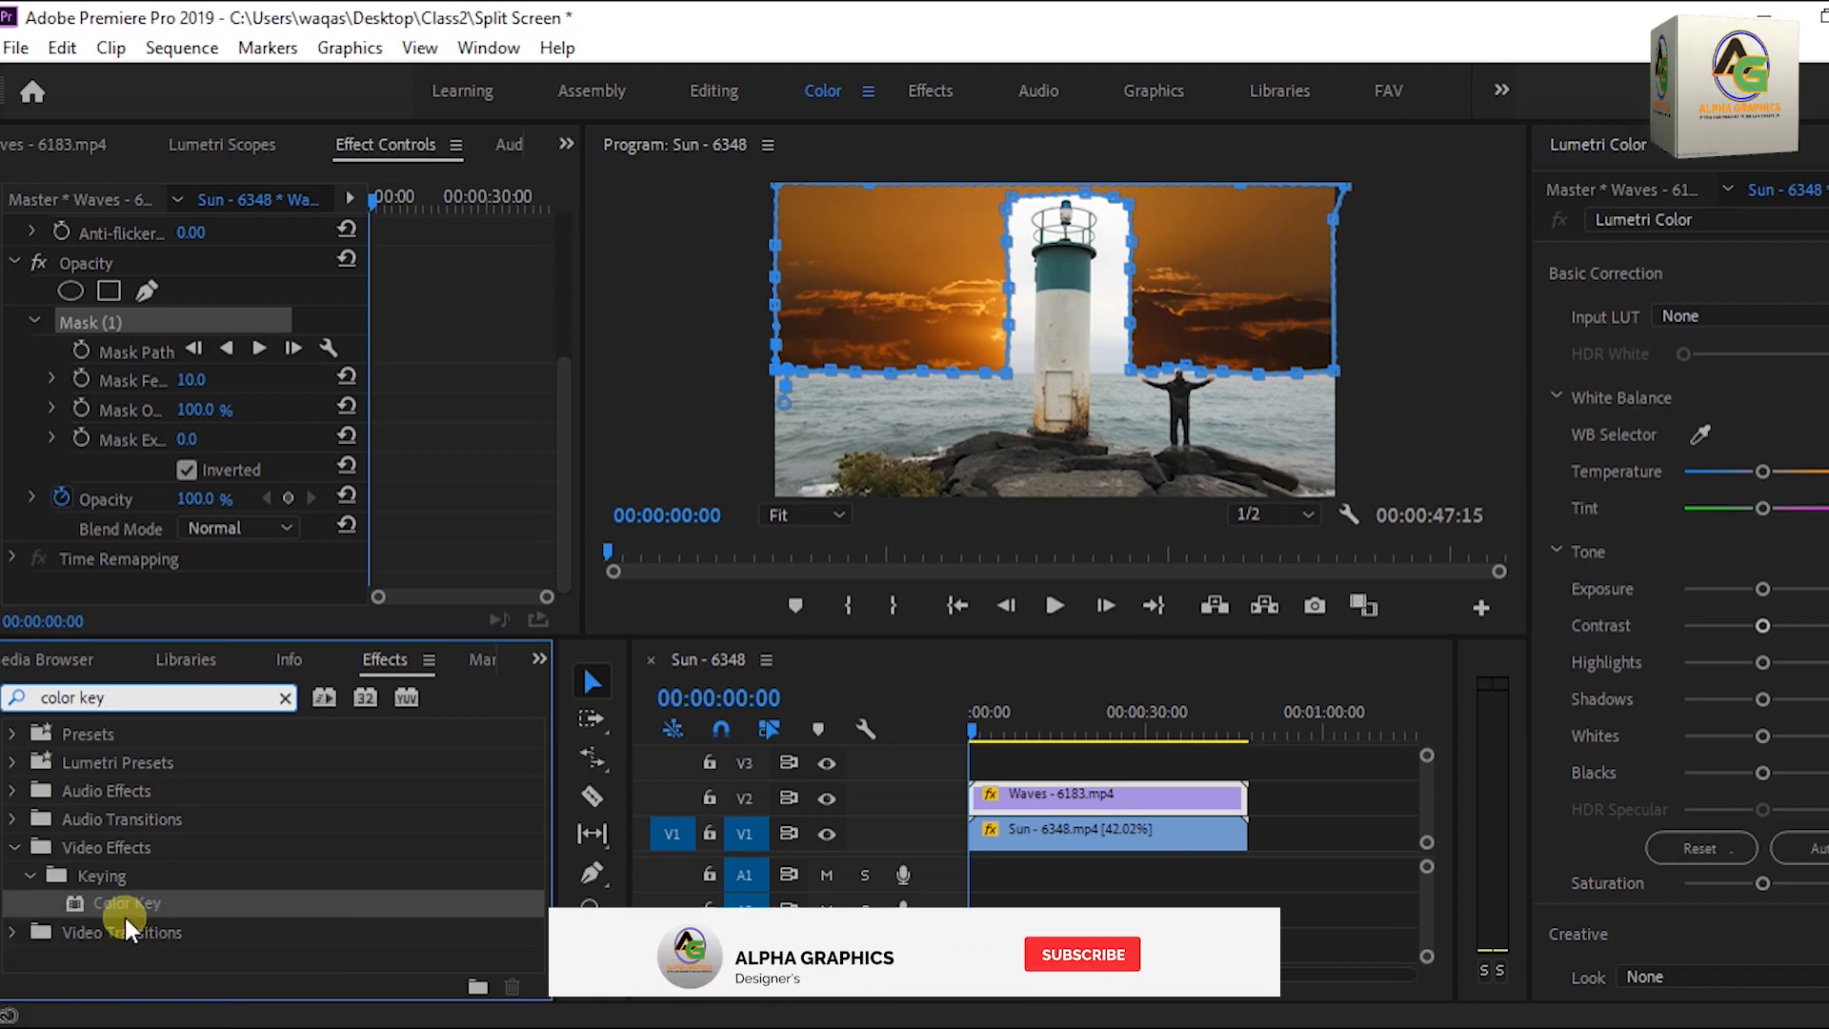
pyautogui.moveTo(124, 907); pyautogui.dragTo(995, 798)
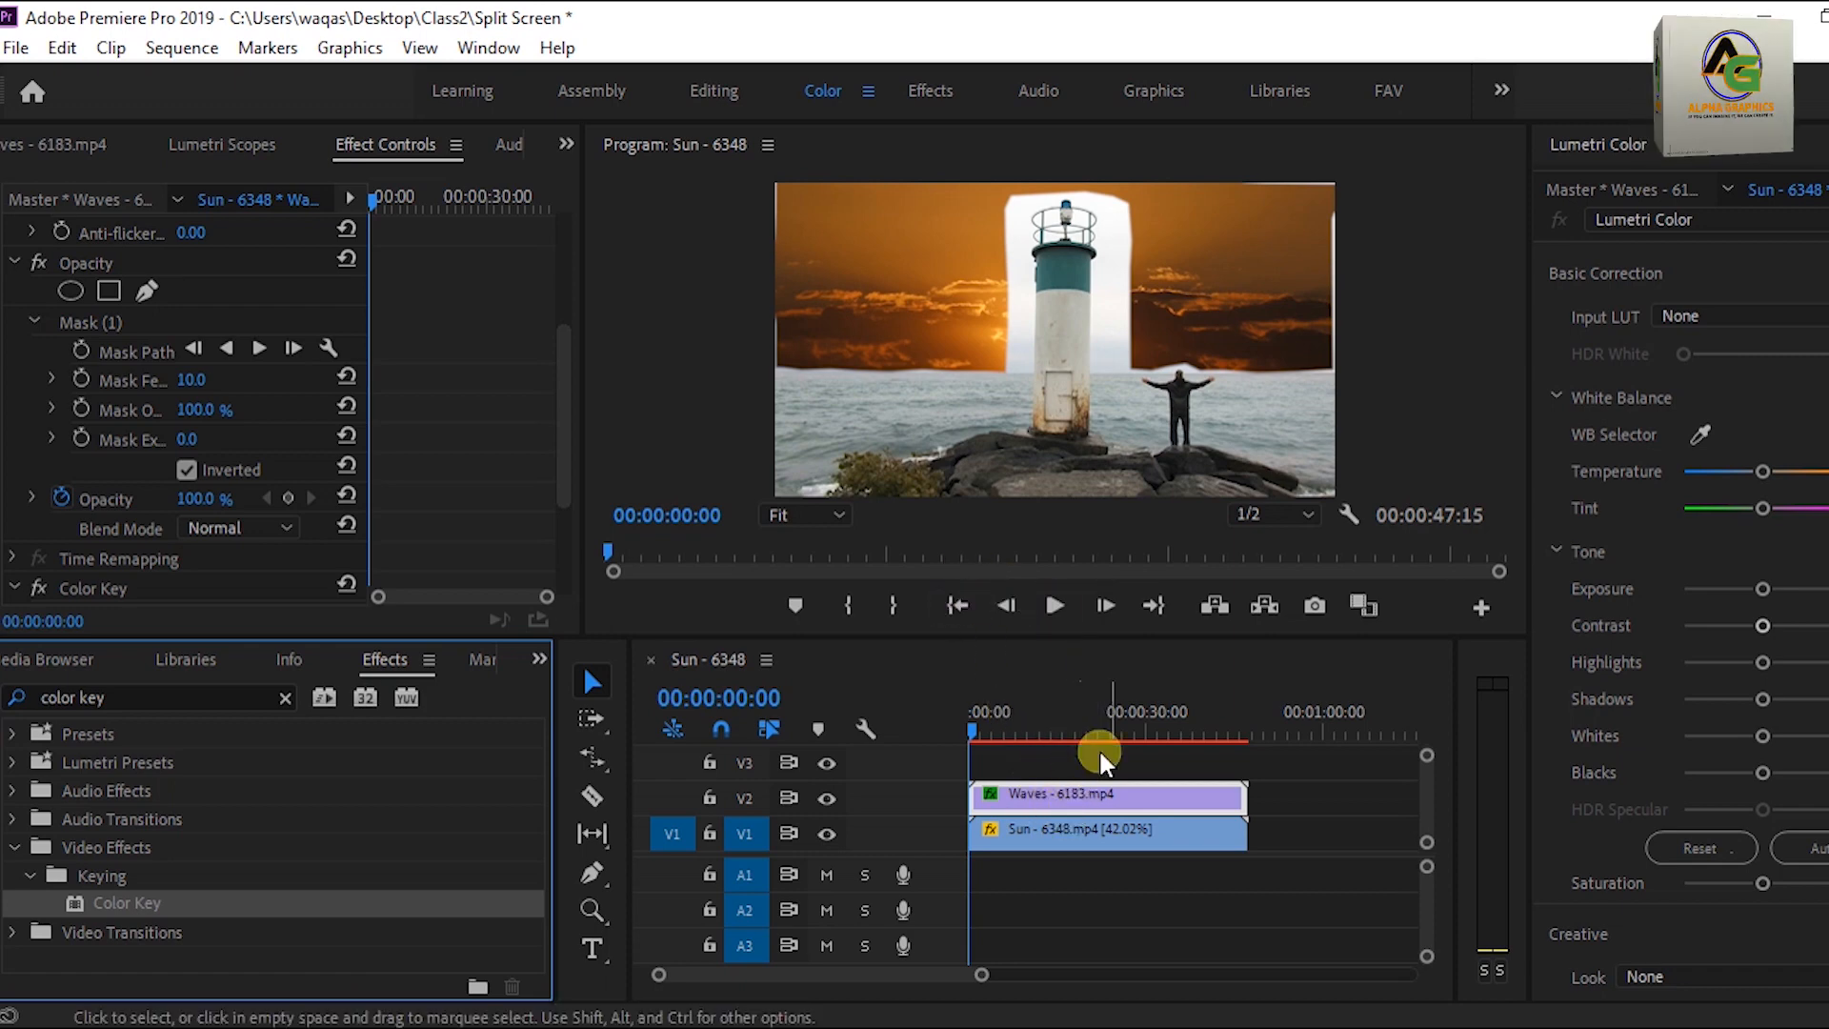
# Sample the white sky beside the lighthouse as the Waves clip's Color Key color and set Color Tolerance to 88.
pyautogui.click(1052, 840)
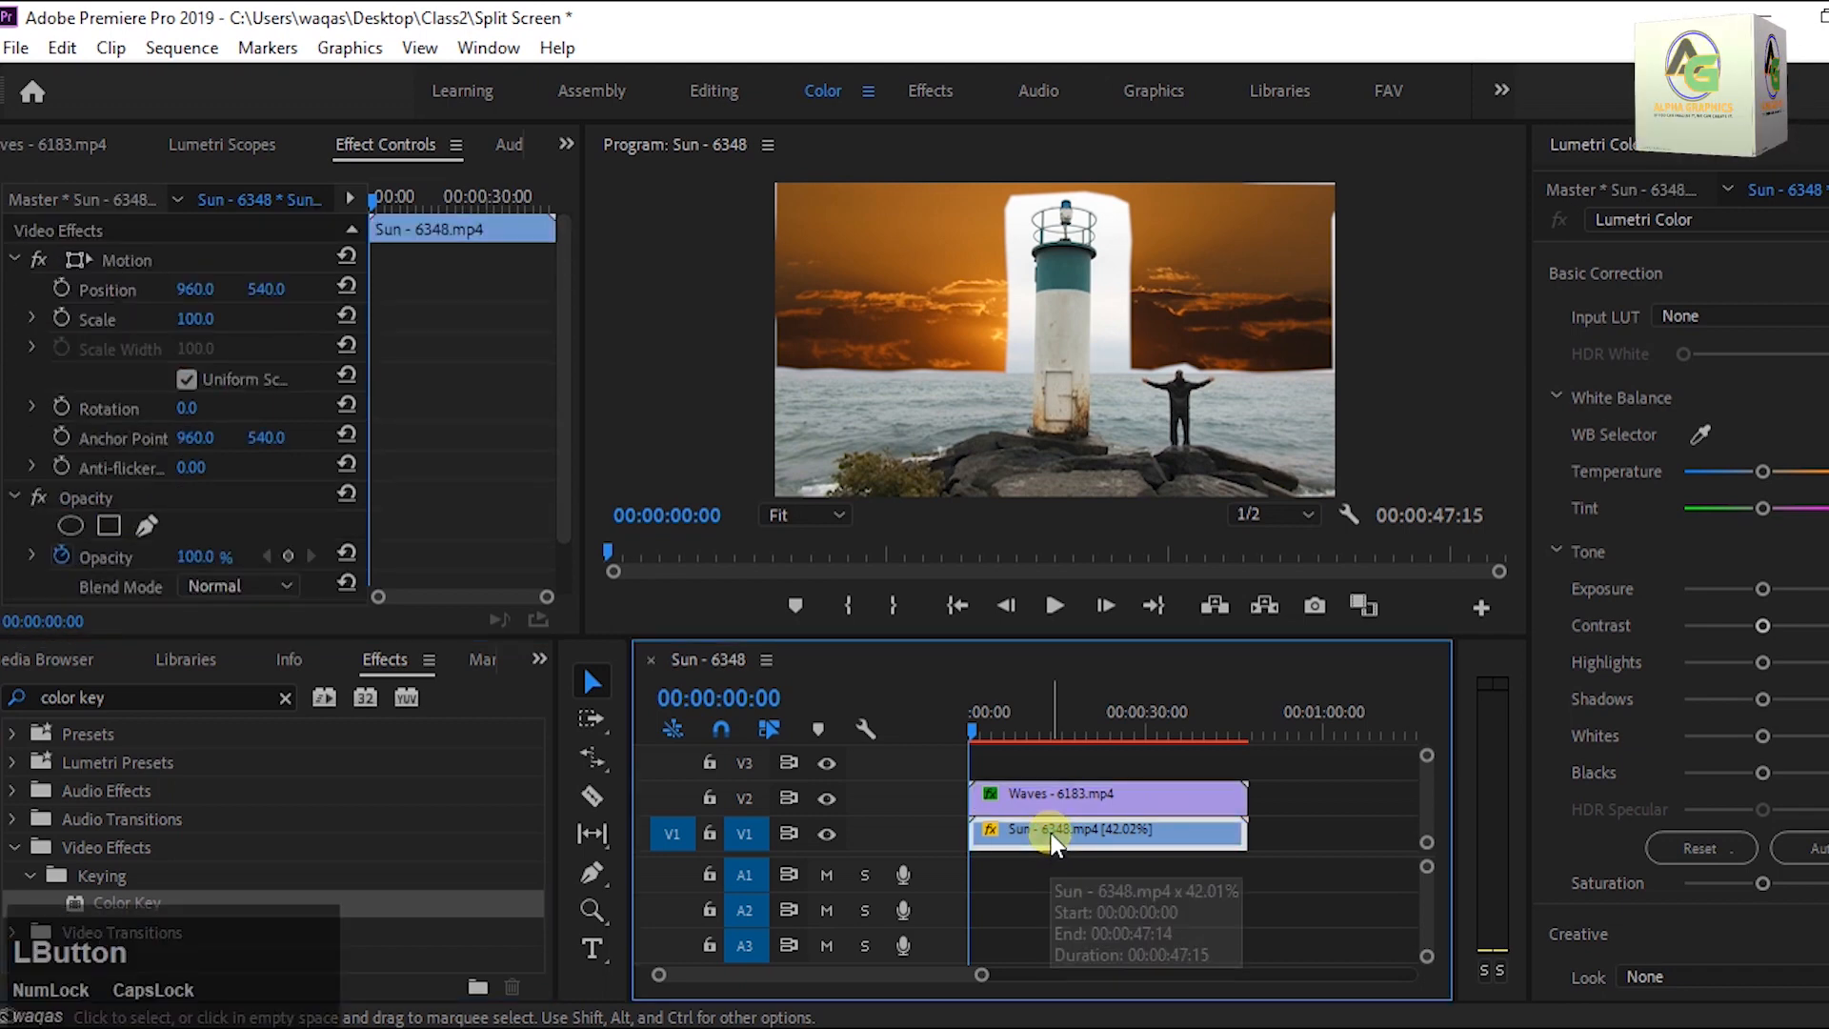
pyautogui.click(1026, 797)
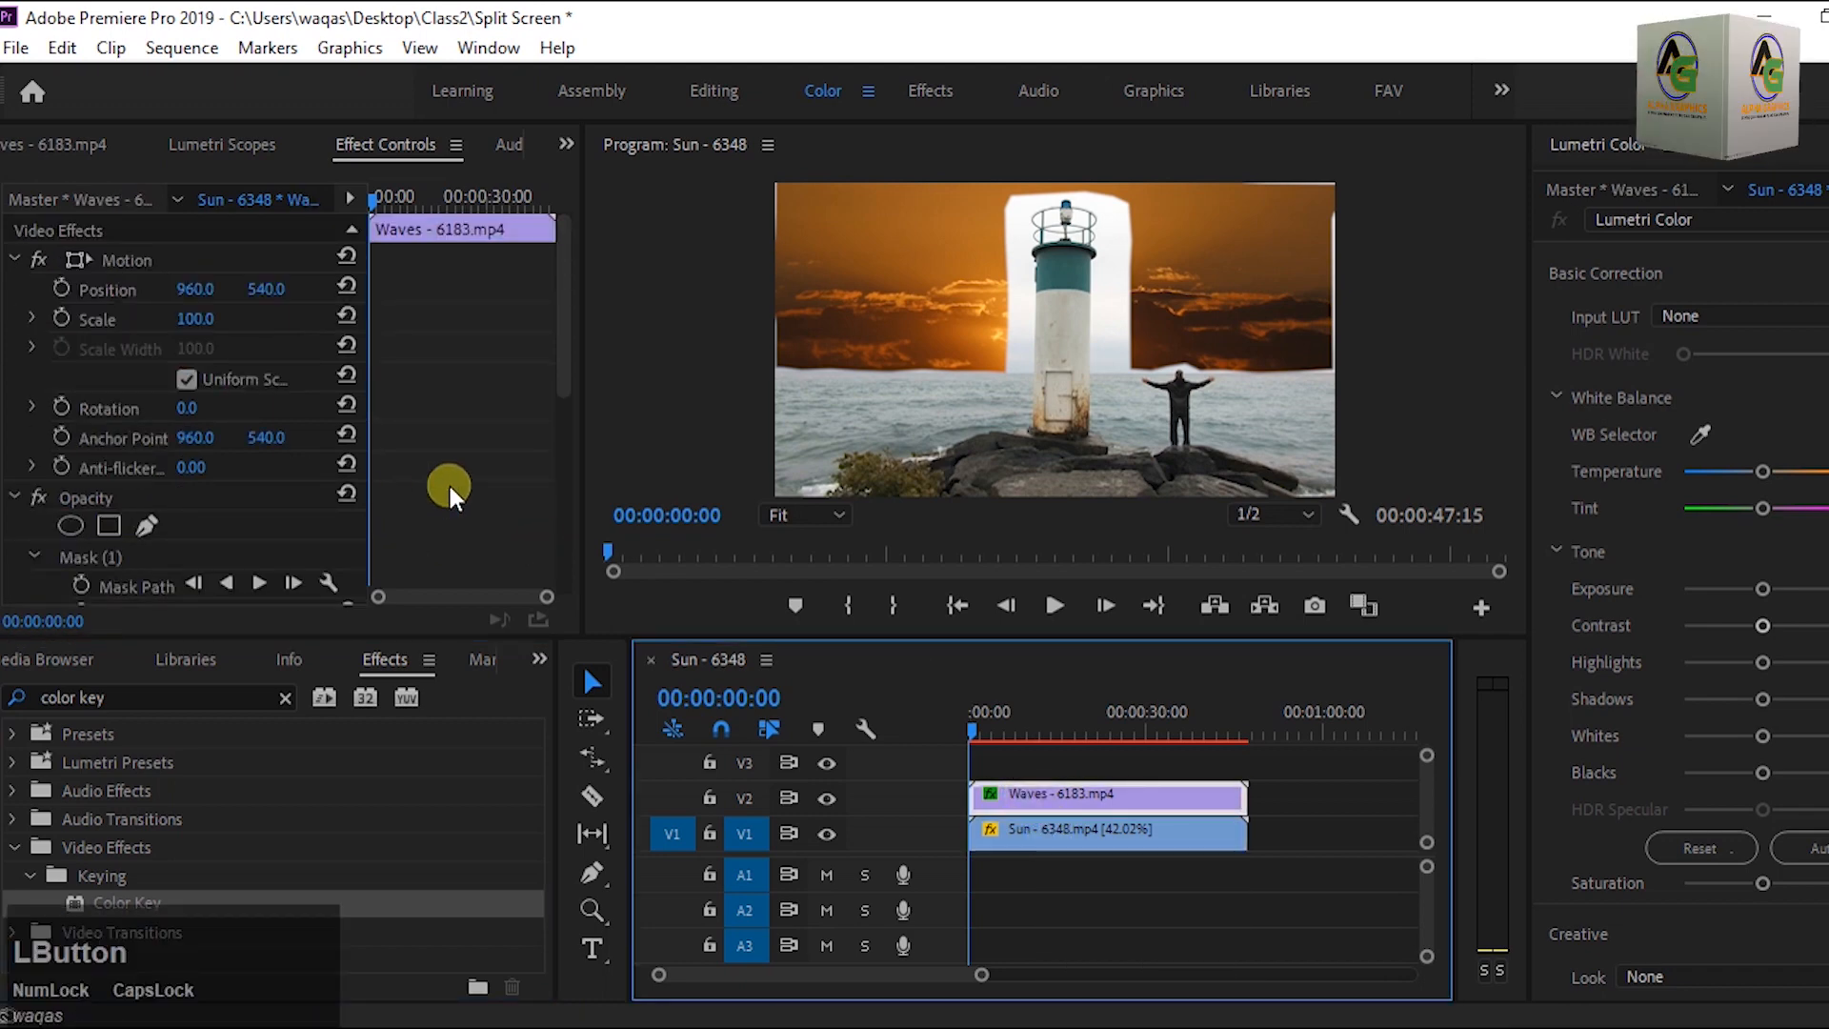
pyautogui.scroll(-4, 460, 482)
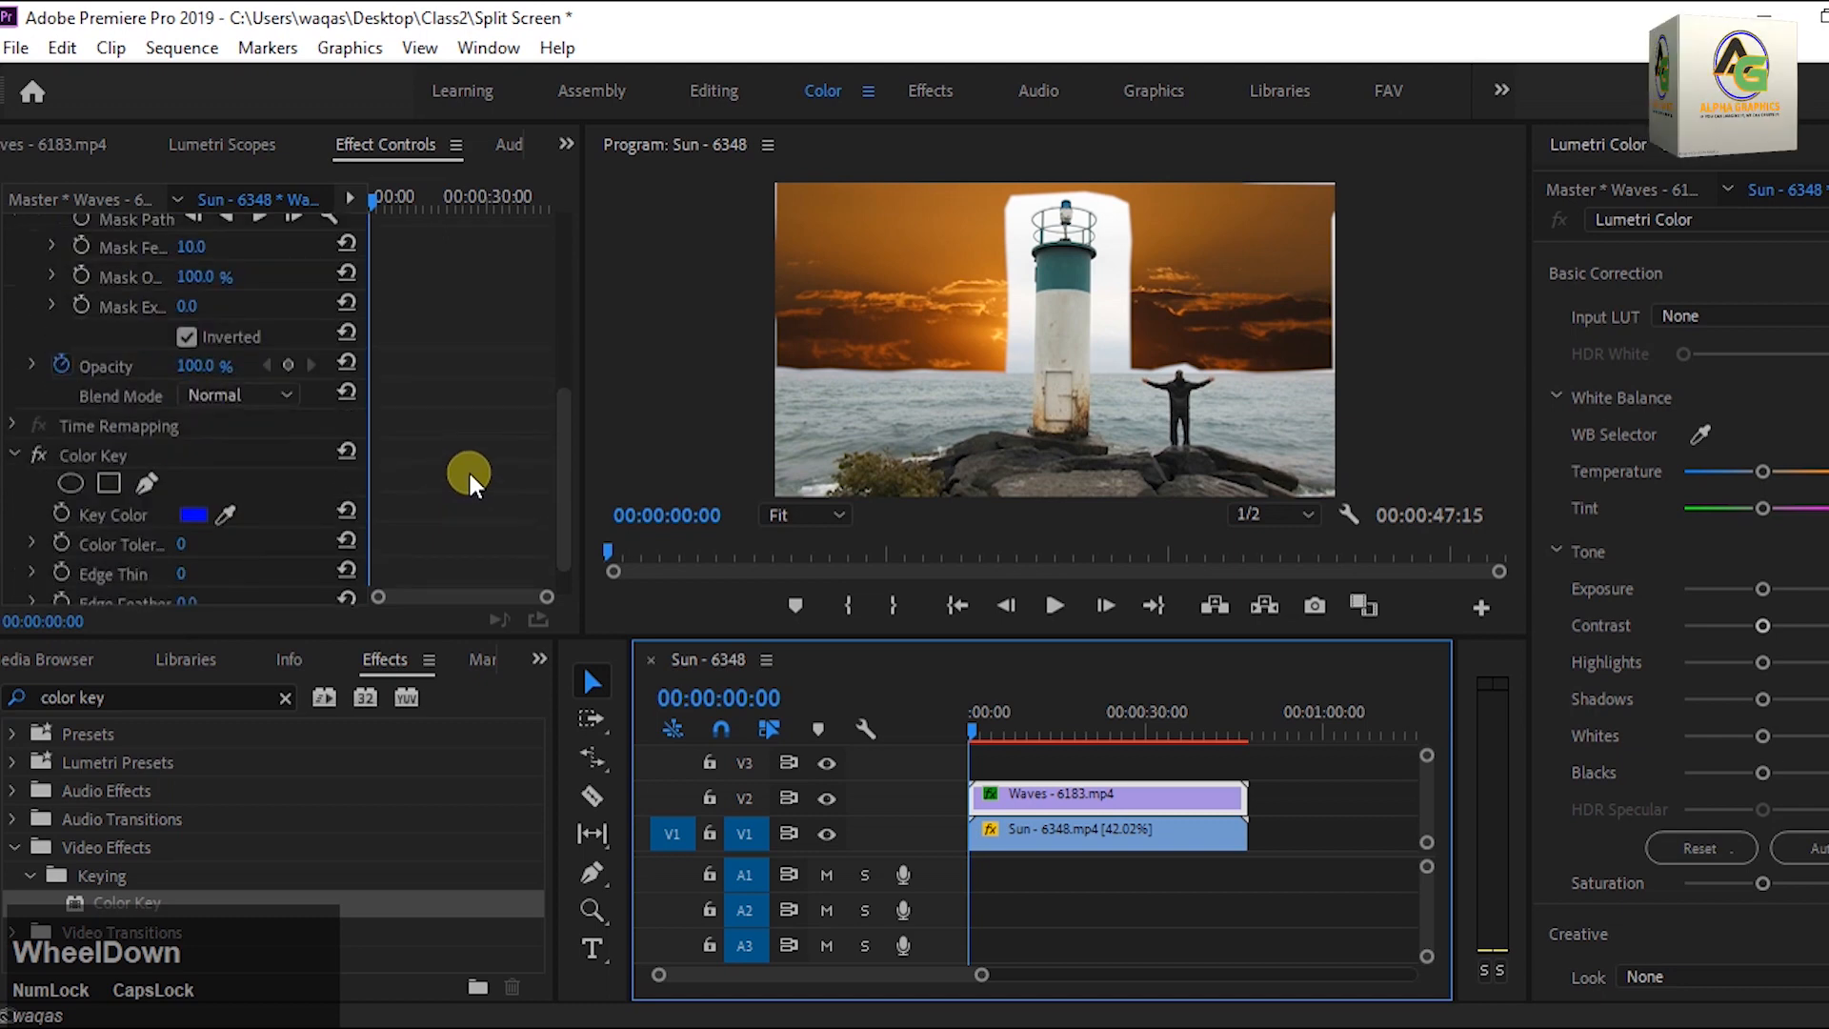
pyautogui.scroll(-1, 469, 482)
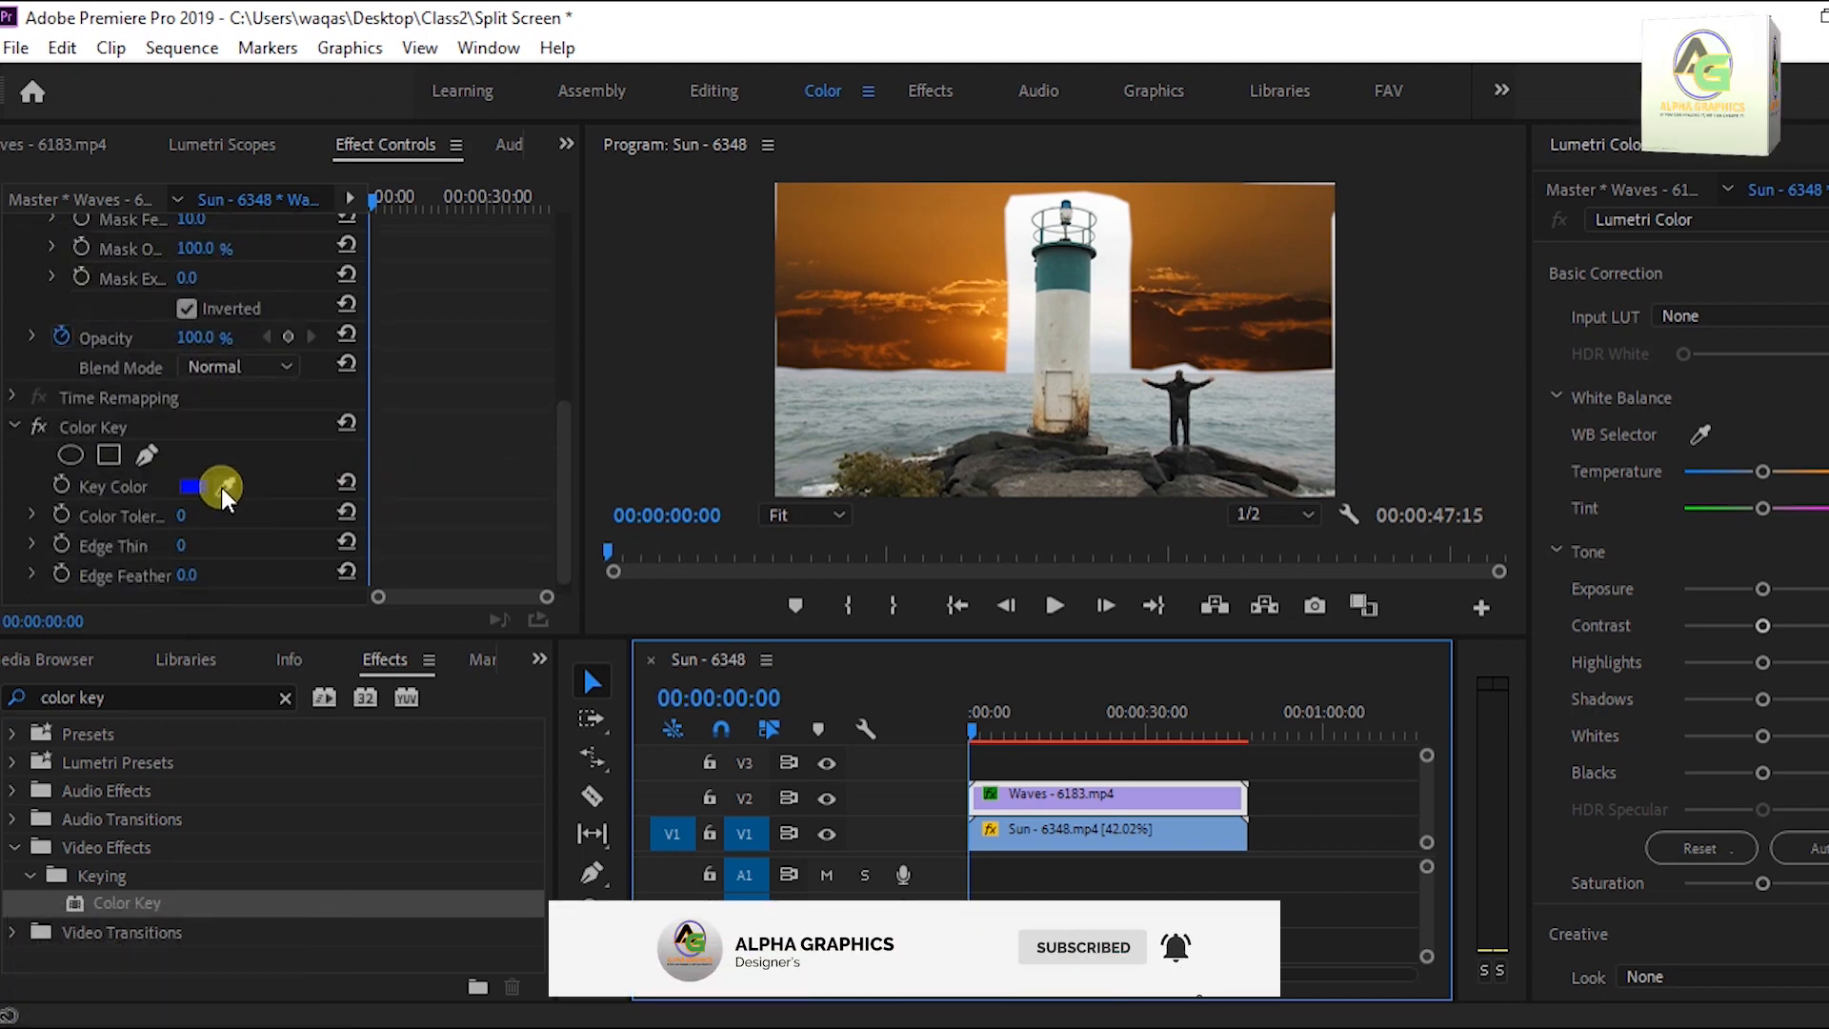
pyautogui.moveTo(221, 487); pyautogui.dragTo(1025, 300)
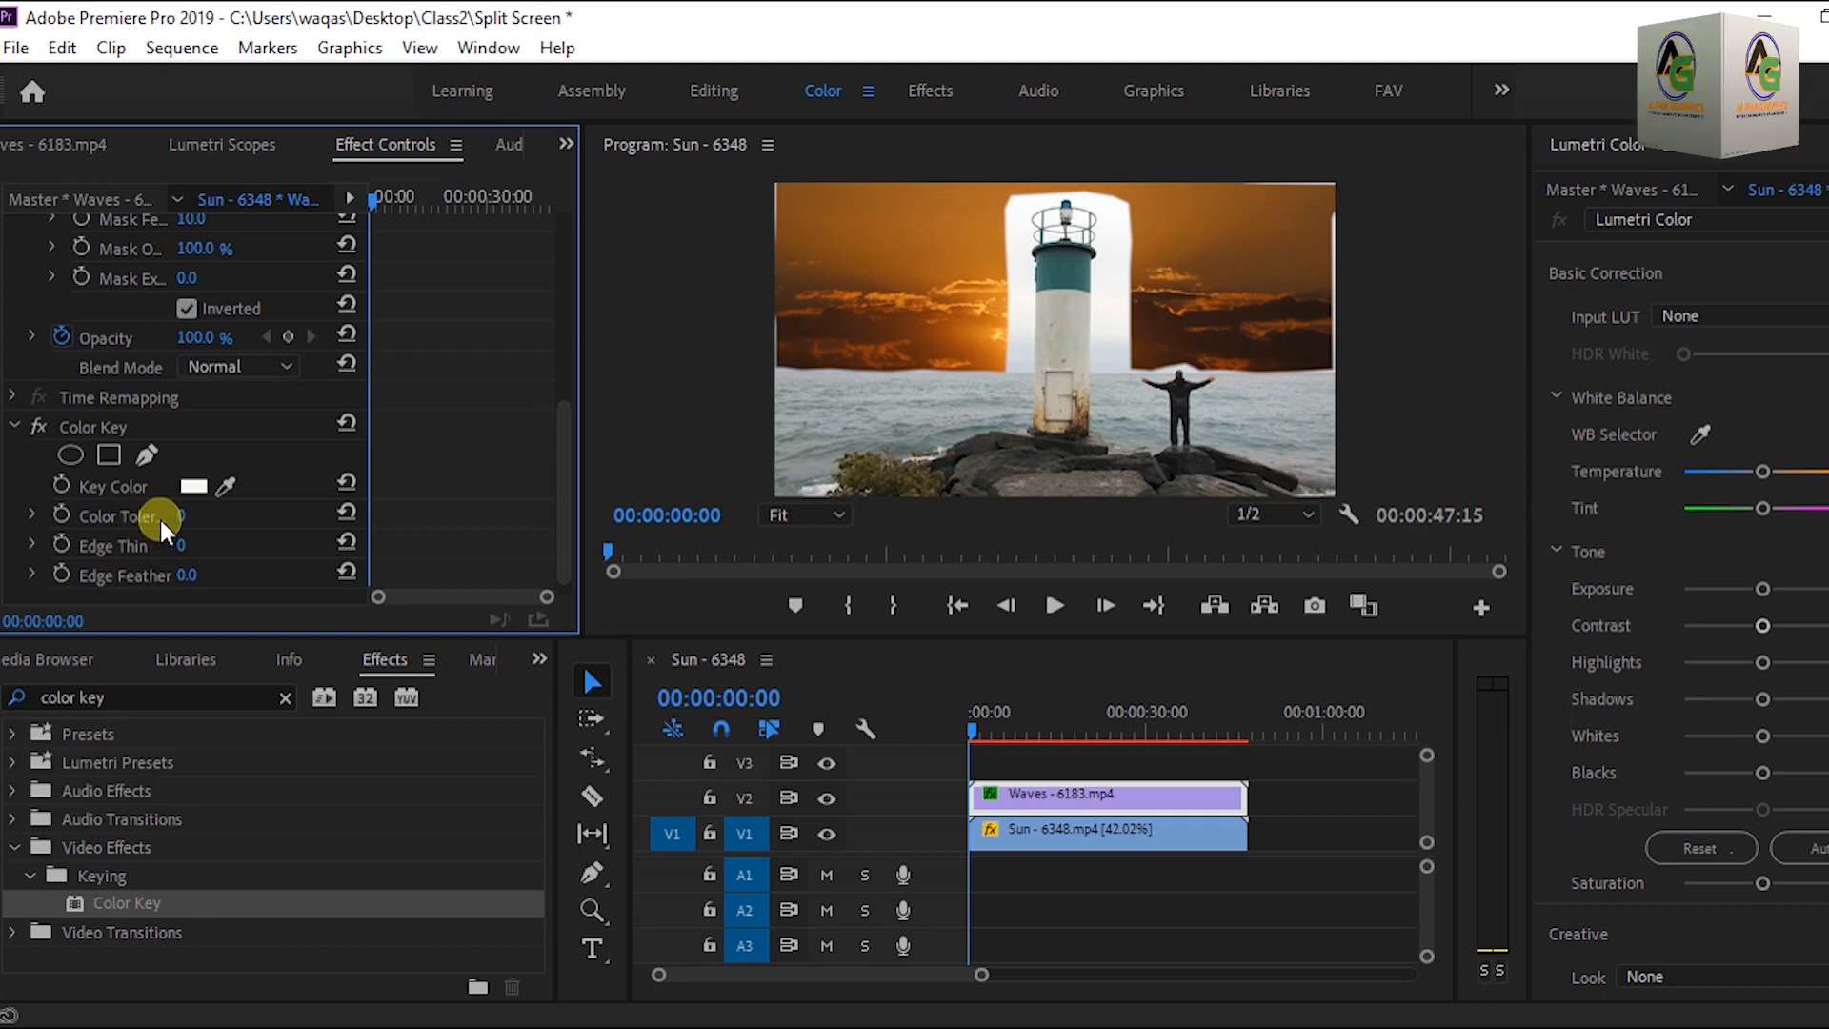
pyautogui.moveTo(183, 515); pyautogui.dragTo(363, 577)
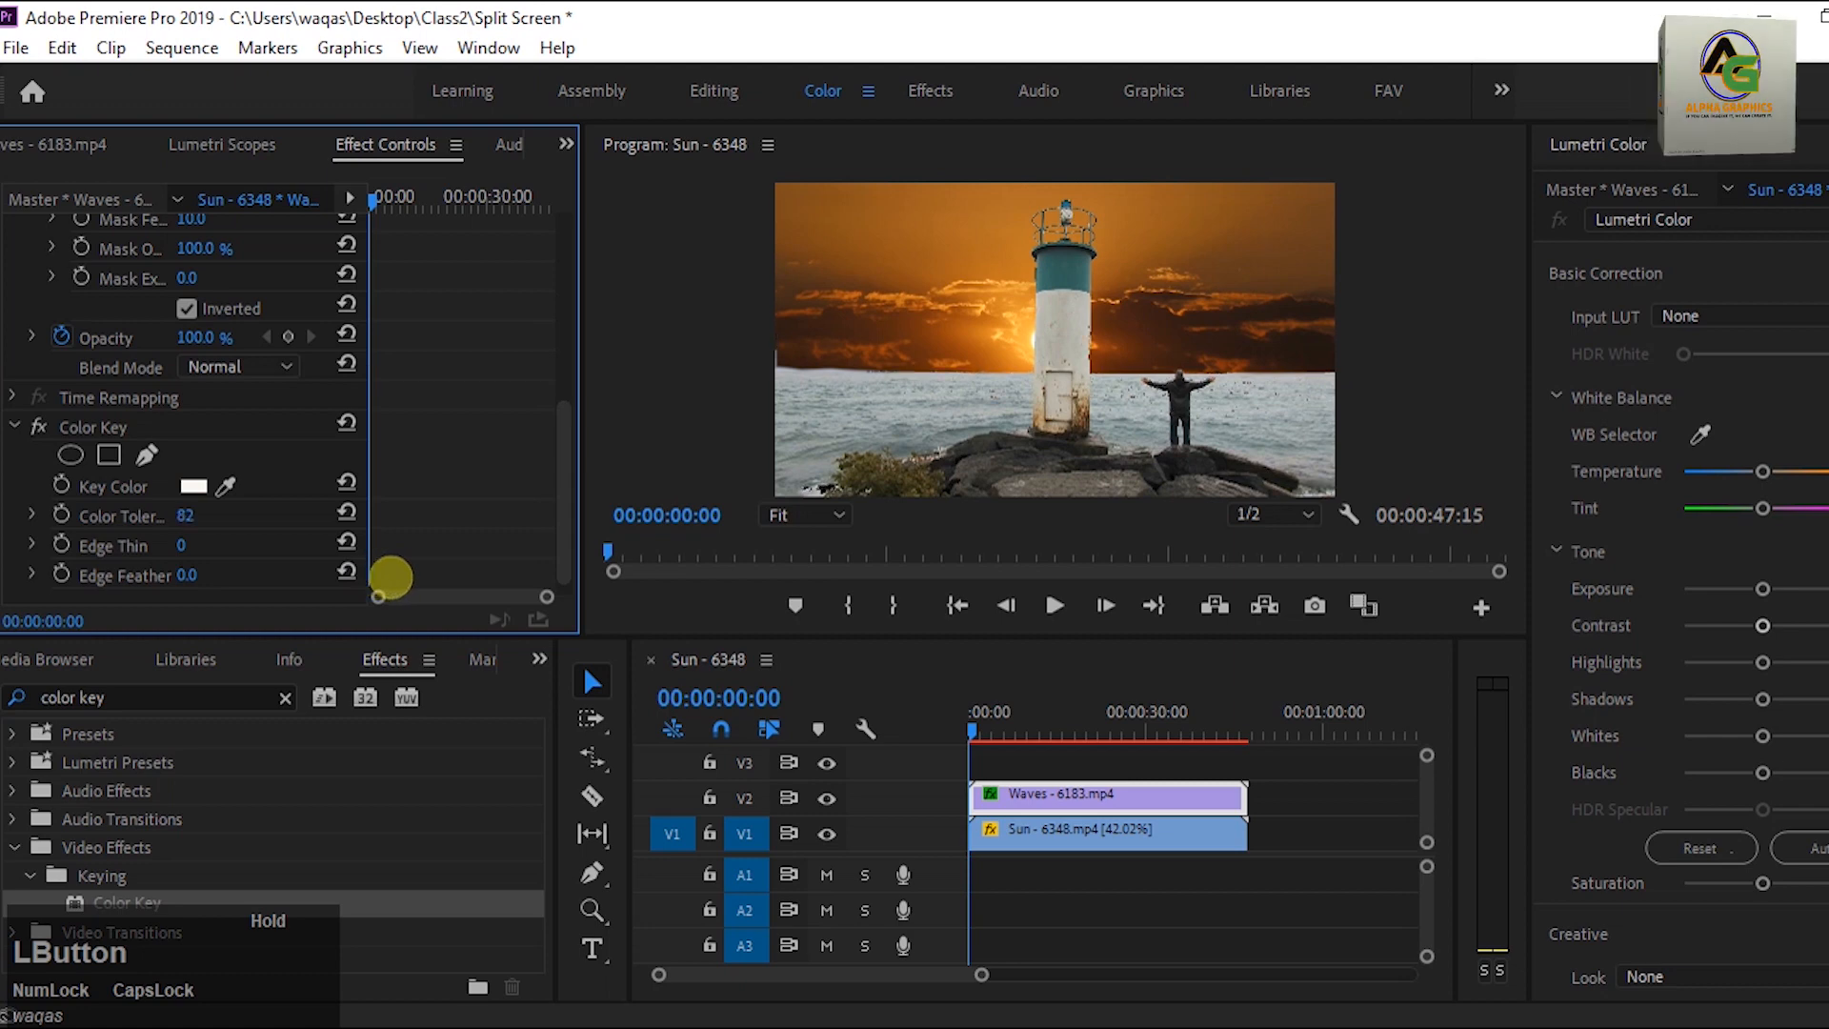
pyautogui.moveTo(394, 577); pyautogui.dragTo(396, 581)
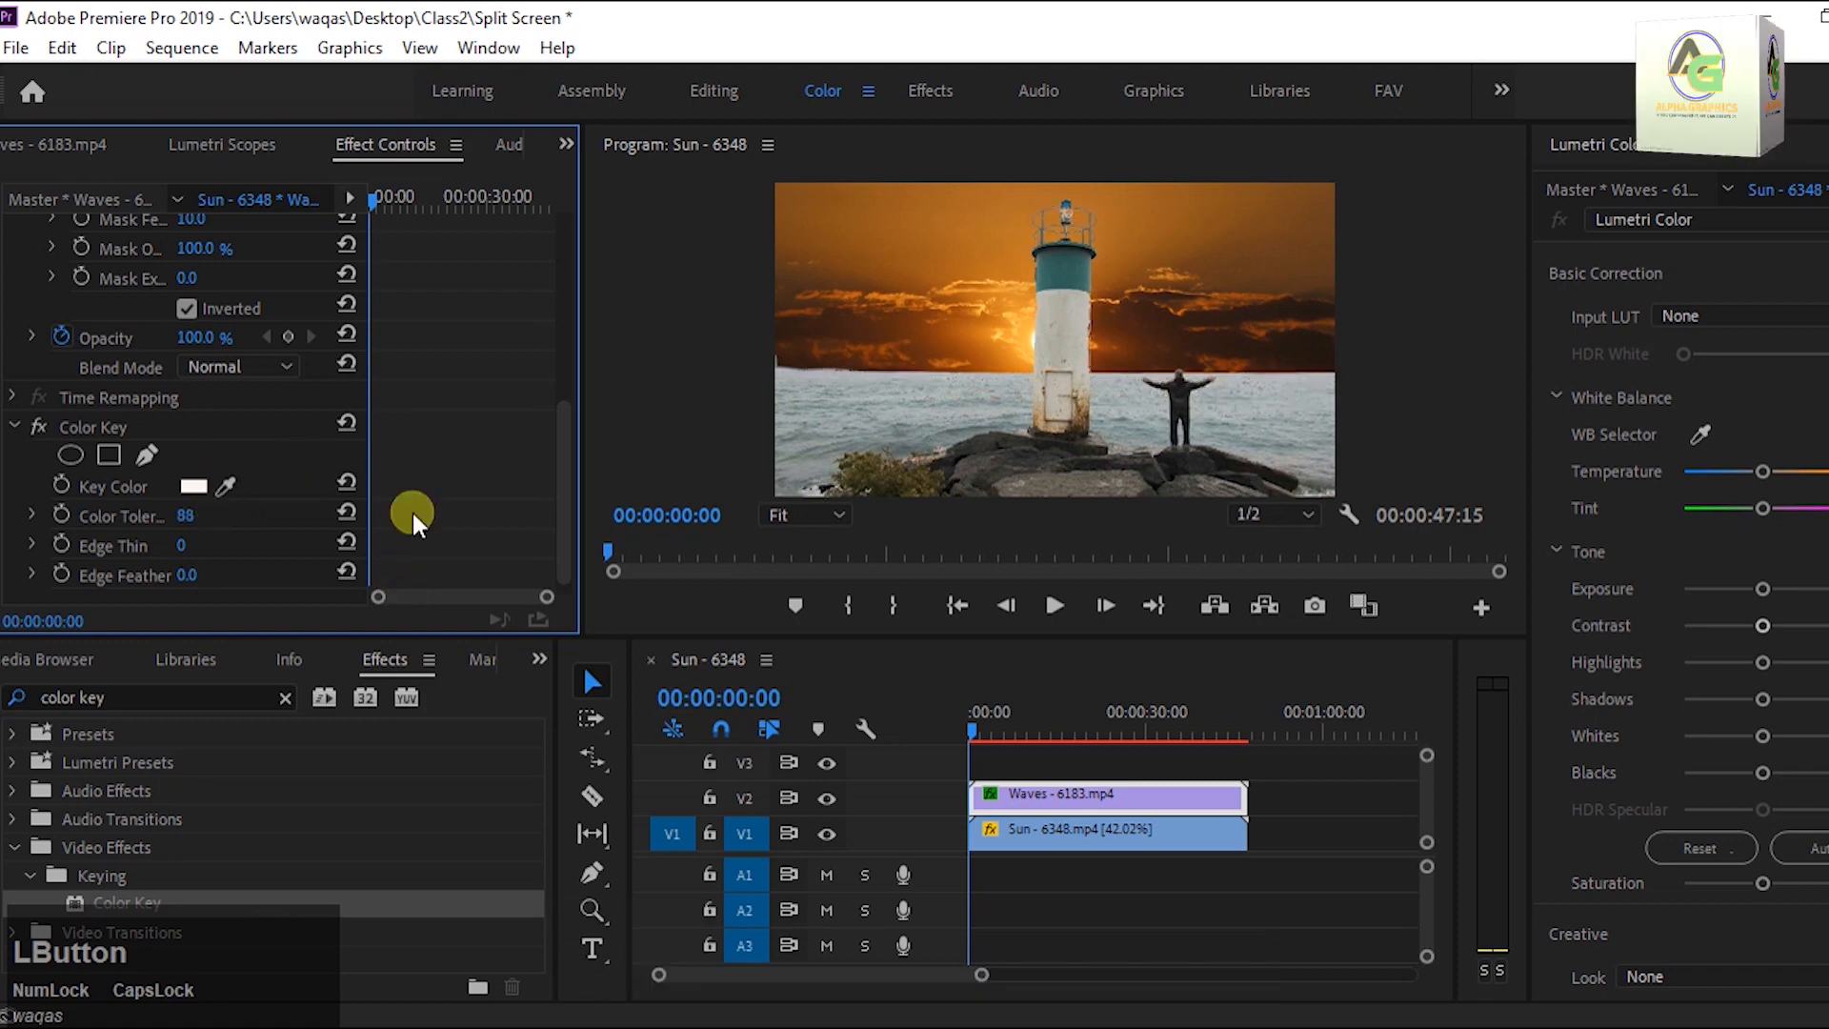
# Play the sequence from the start to 00:00:03:20 and examine the keyed waves around the rocks in an enlarged preview.
pyautogui.click(1058, 874)
pyautogui.press('space')
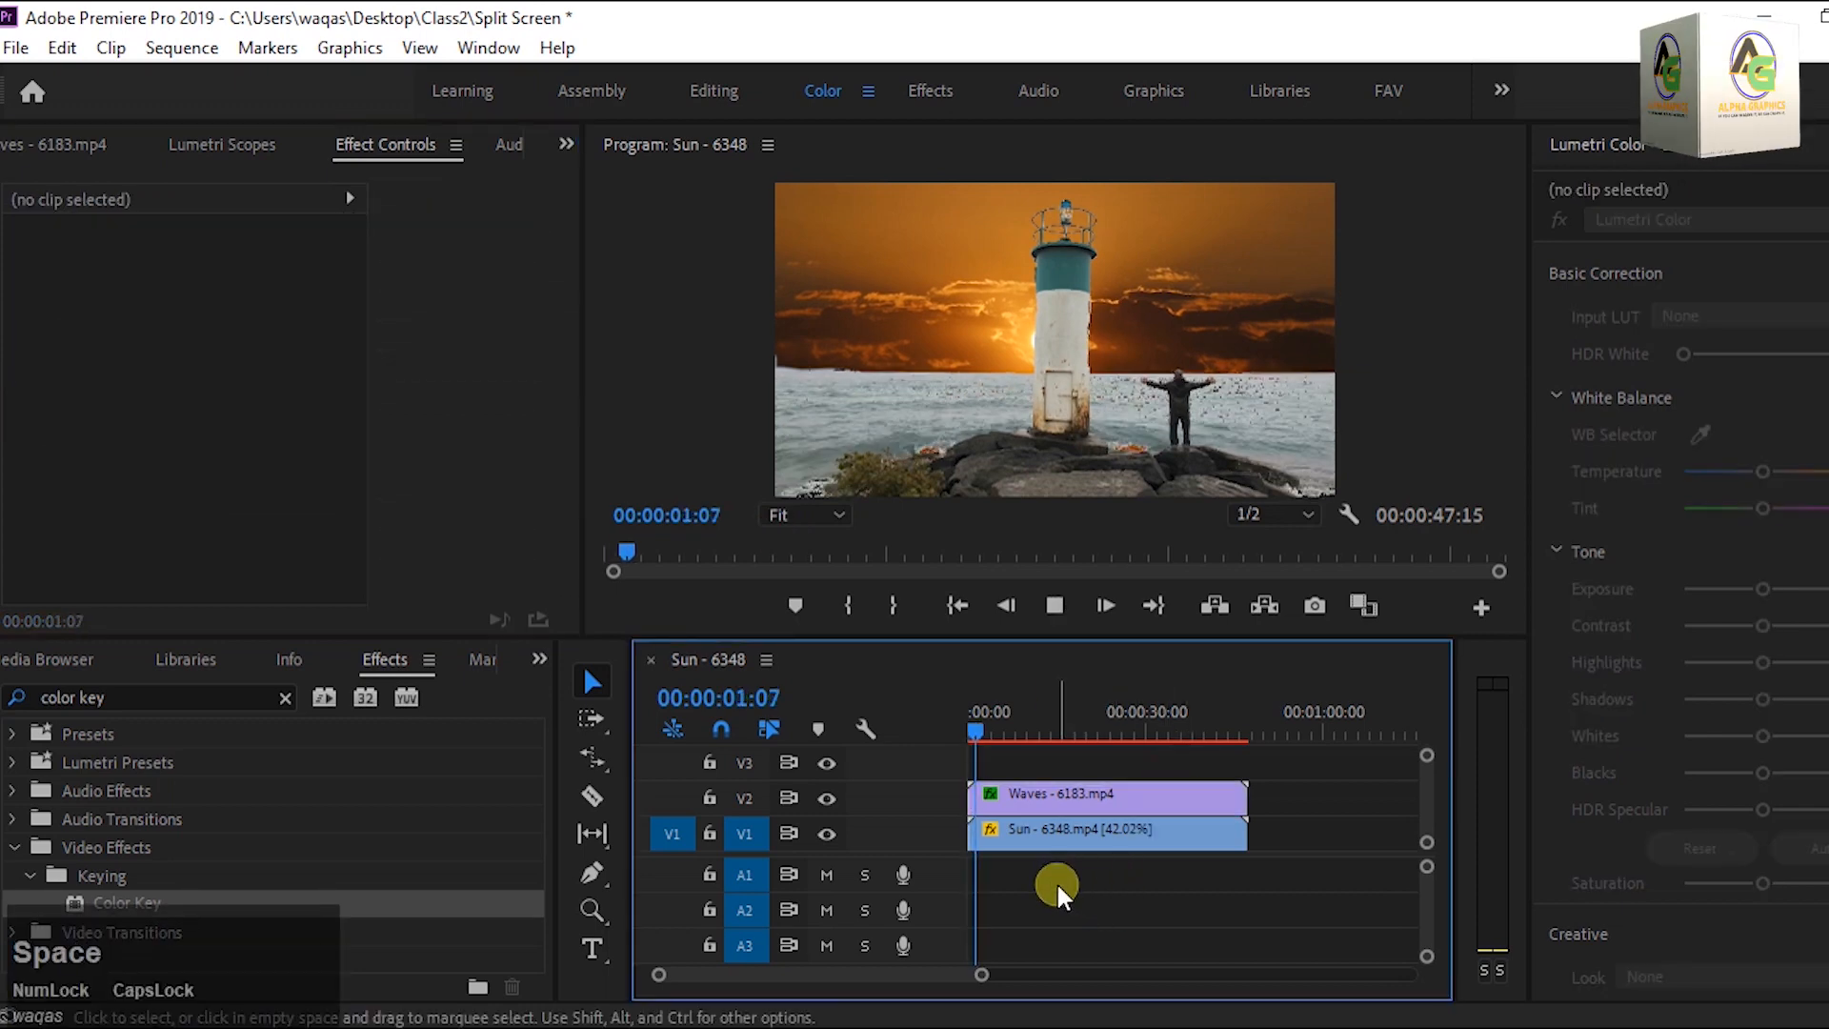
pyautogui.press('space')
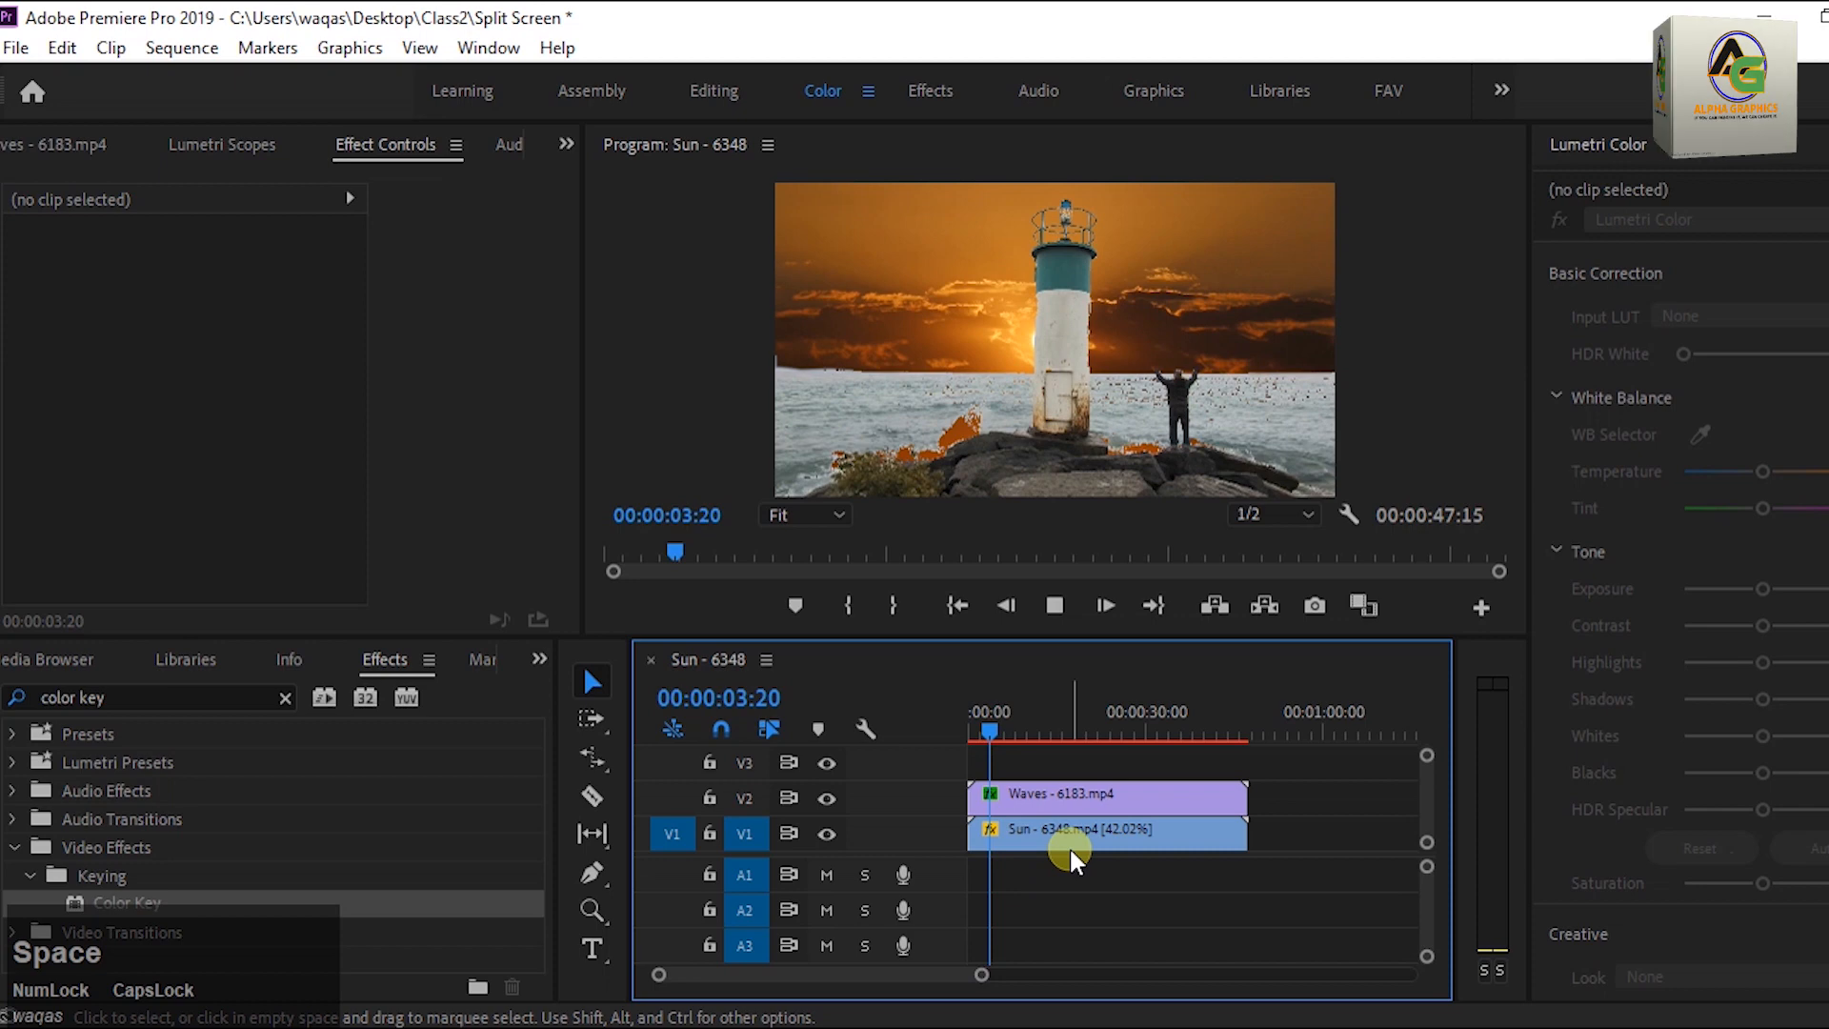
pyautogui.click(1069, 846)
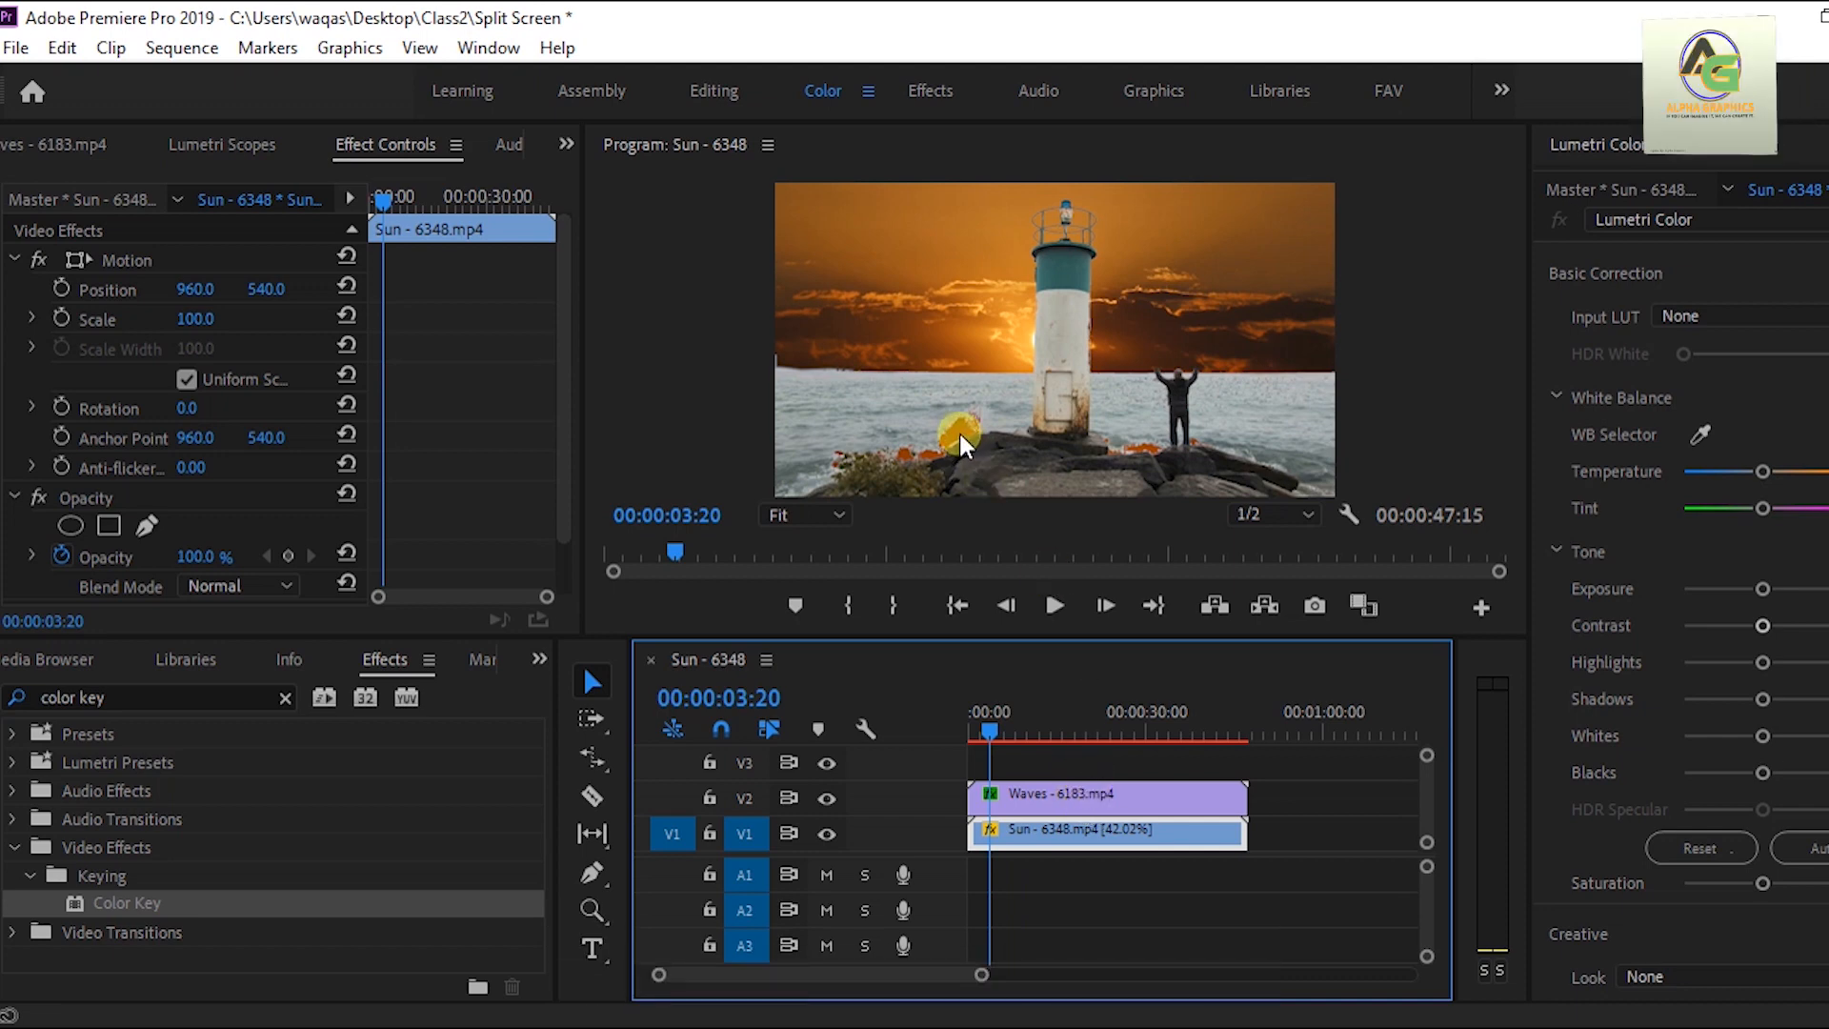
pyautogui.press('`')
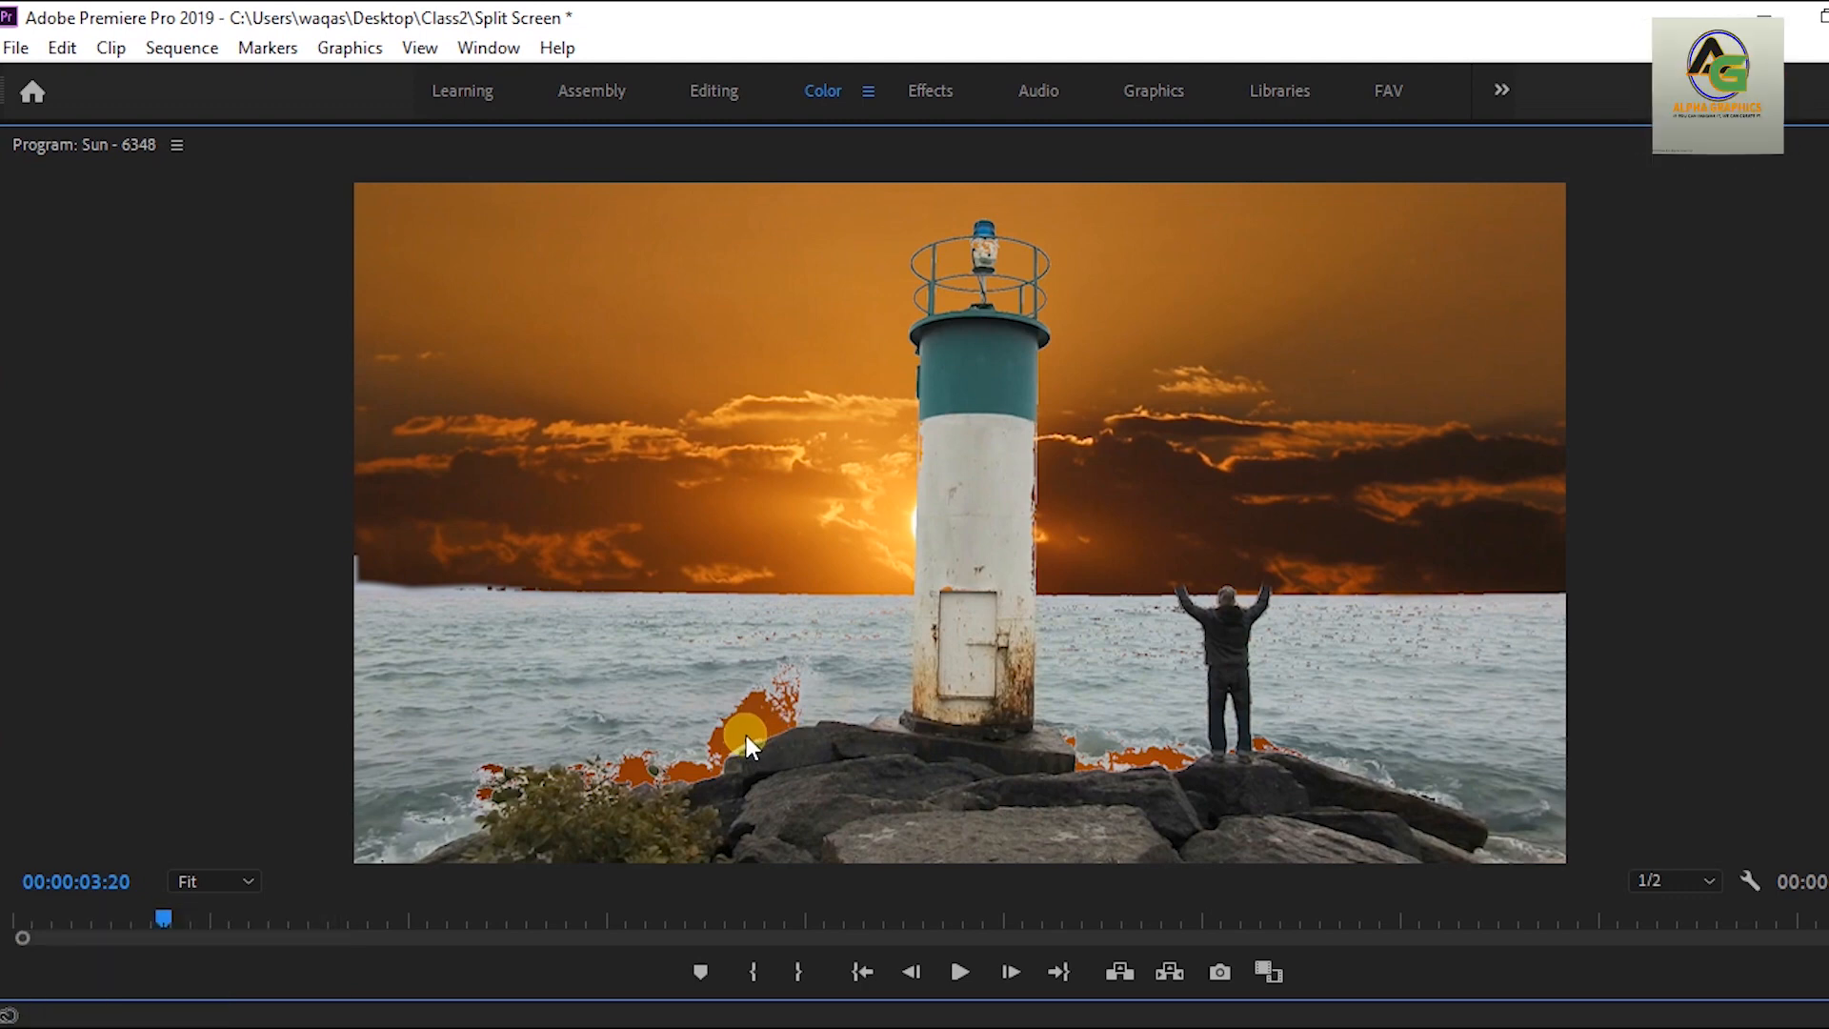
pyautogui.press('`')
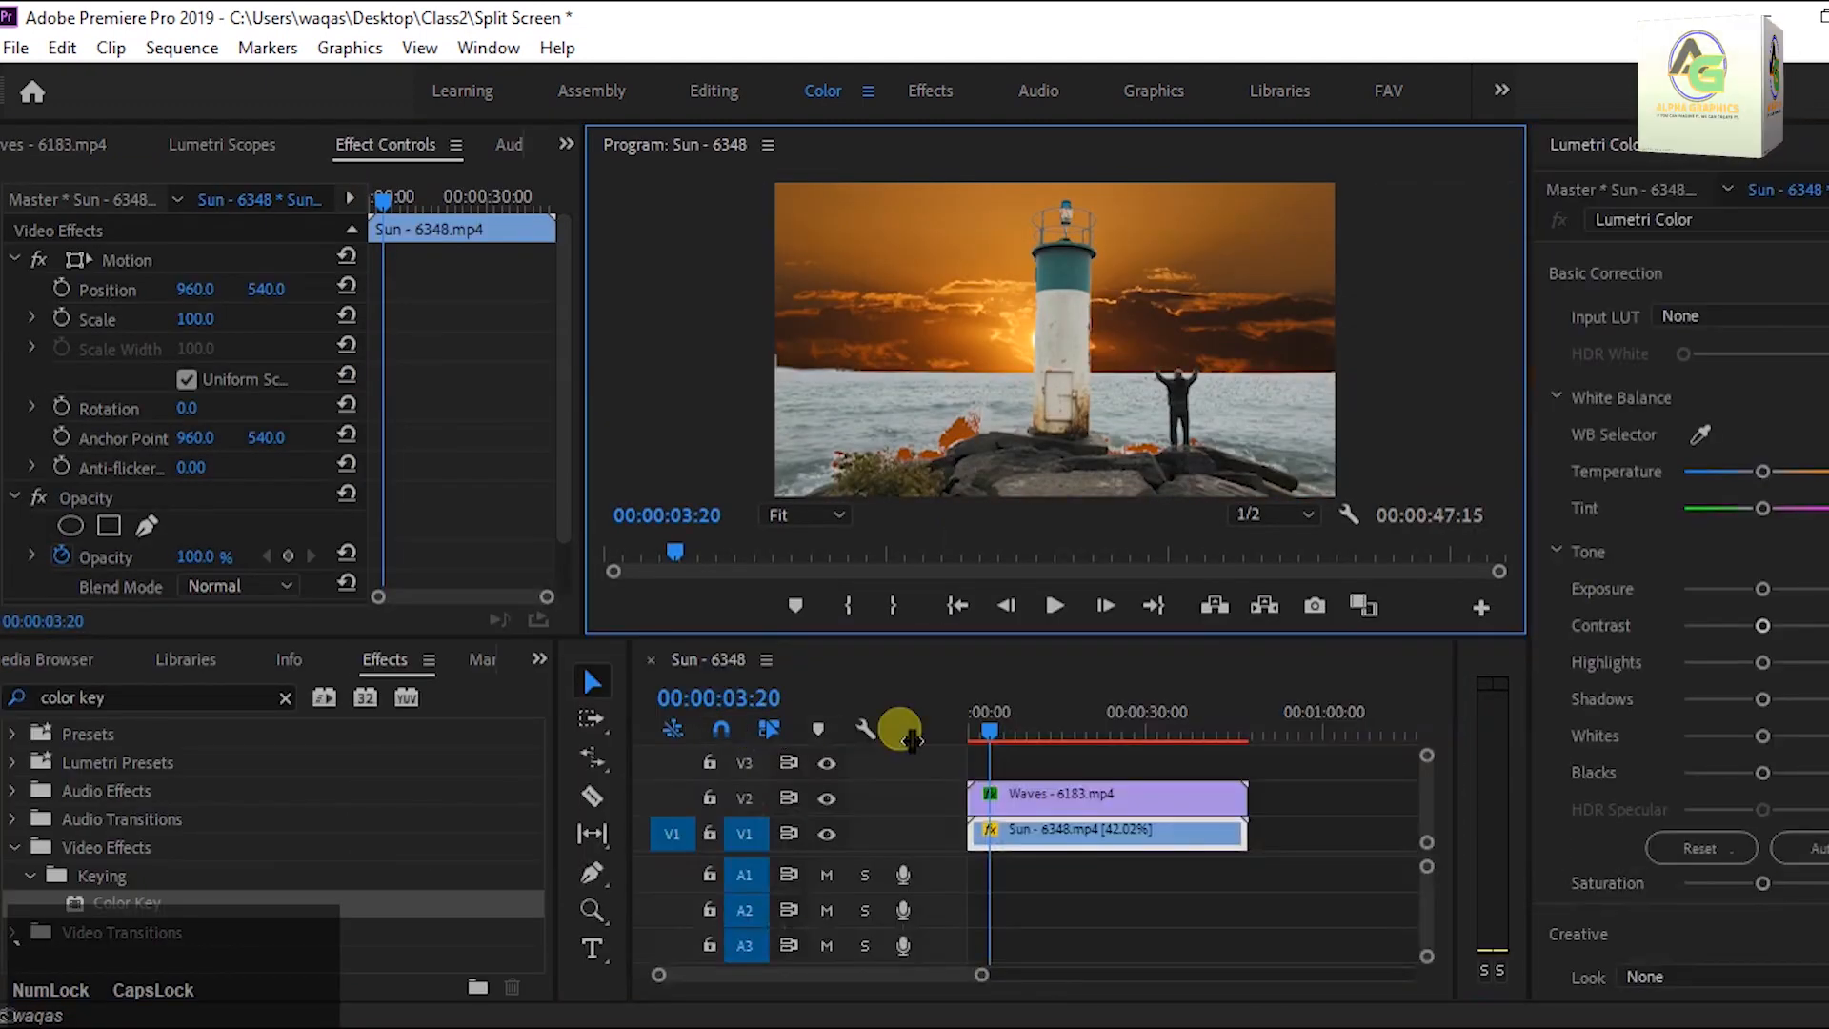
# Add a 4-point polygon mask to the Waves clip's Color Key effect.
pyautogui.click(1110, 800)
pyautogui.scroll(-2, 432, 473)
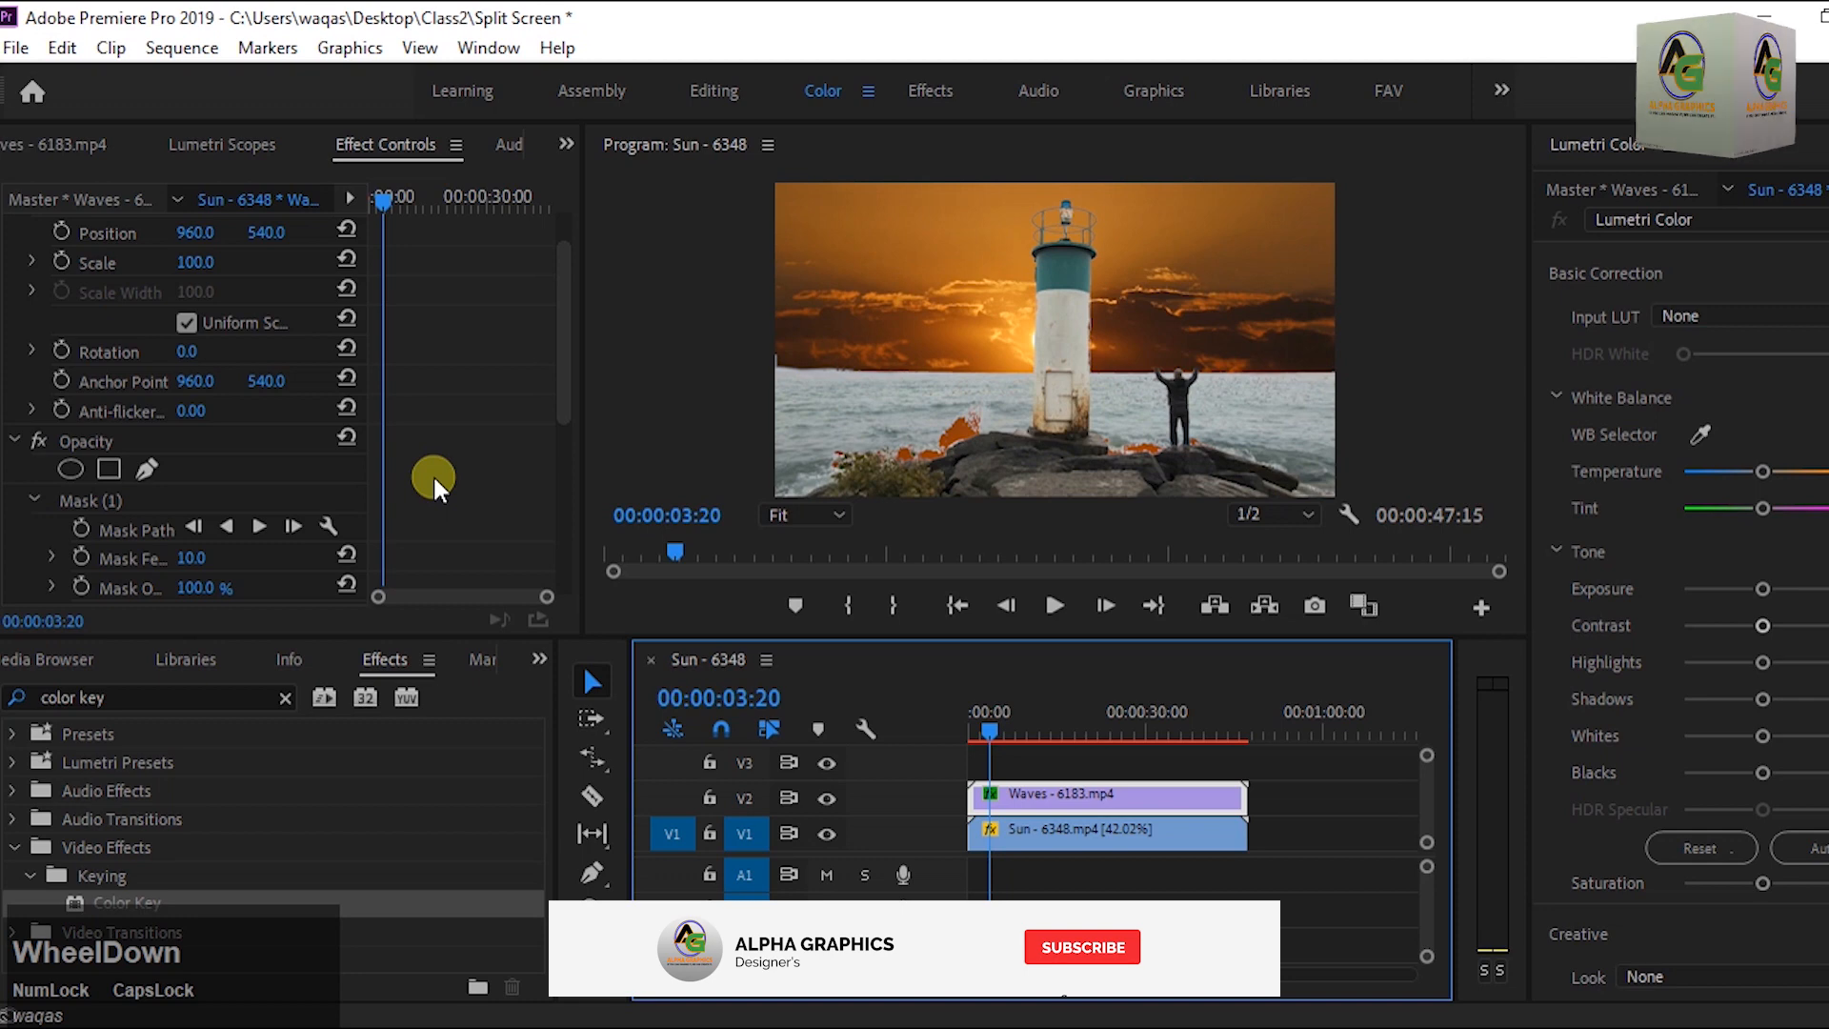
pyautogui.scroll(-3, 438, 472)
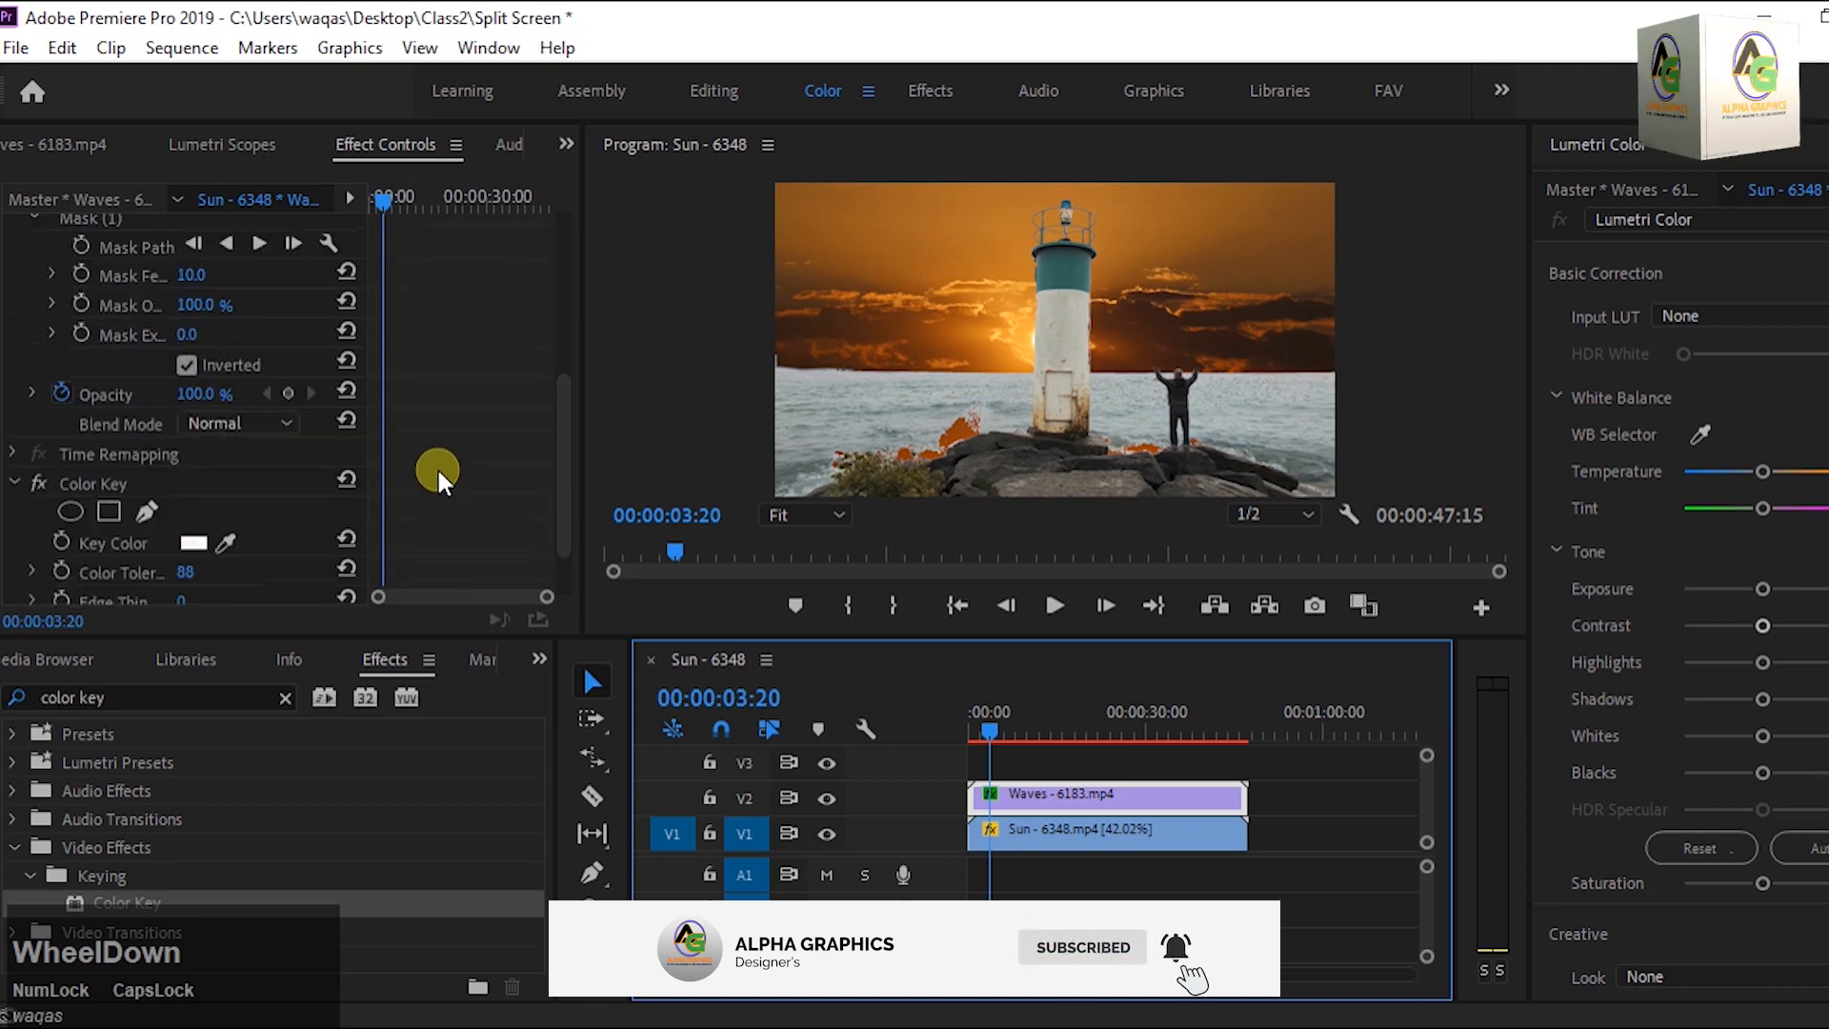
pyautogui.scroll(-1, 438, 470)
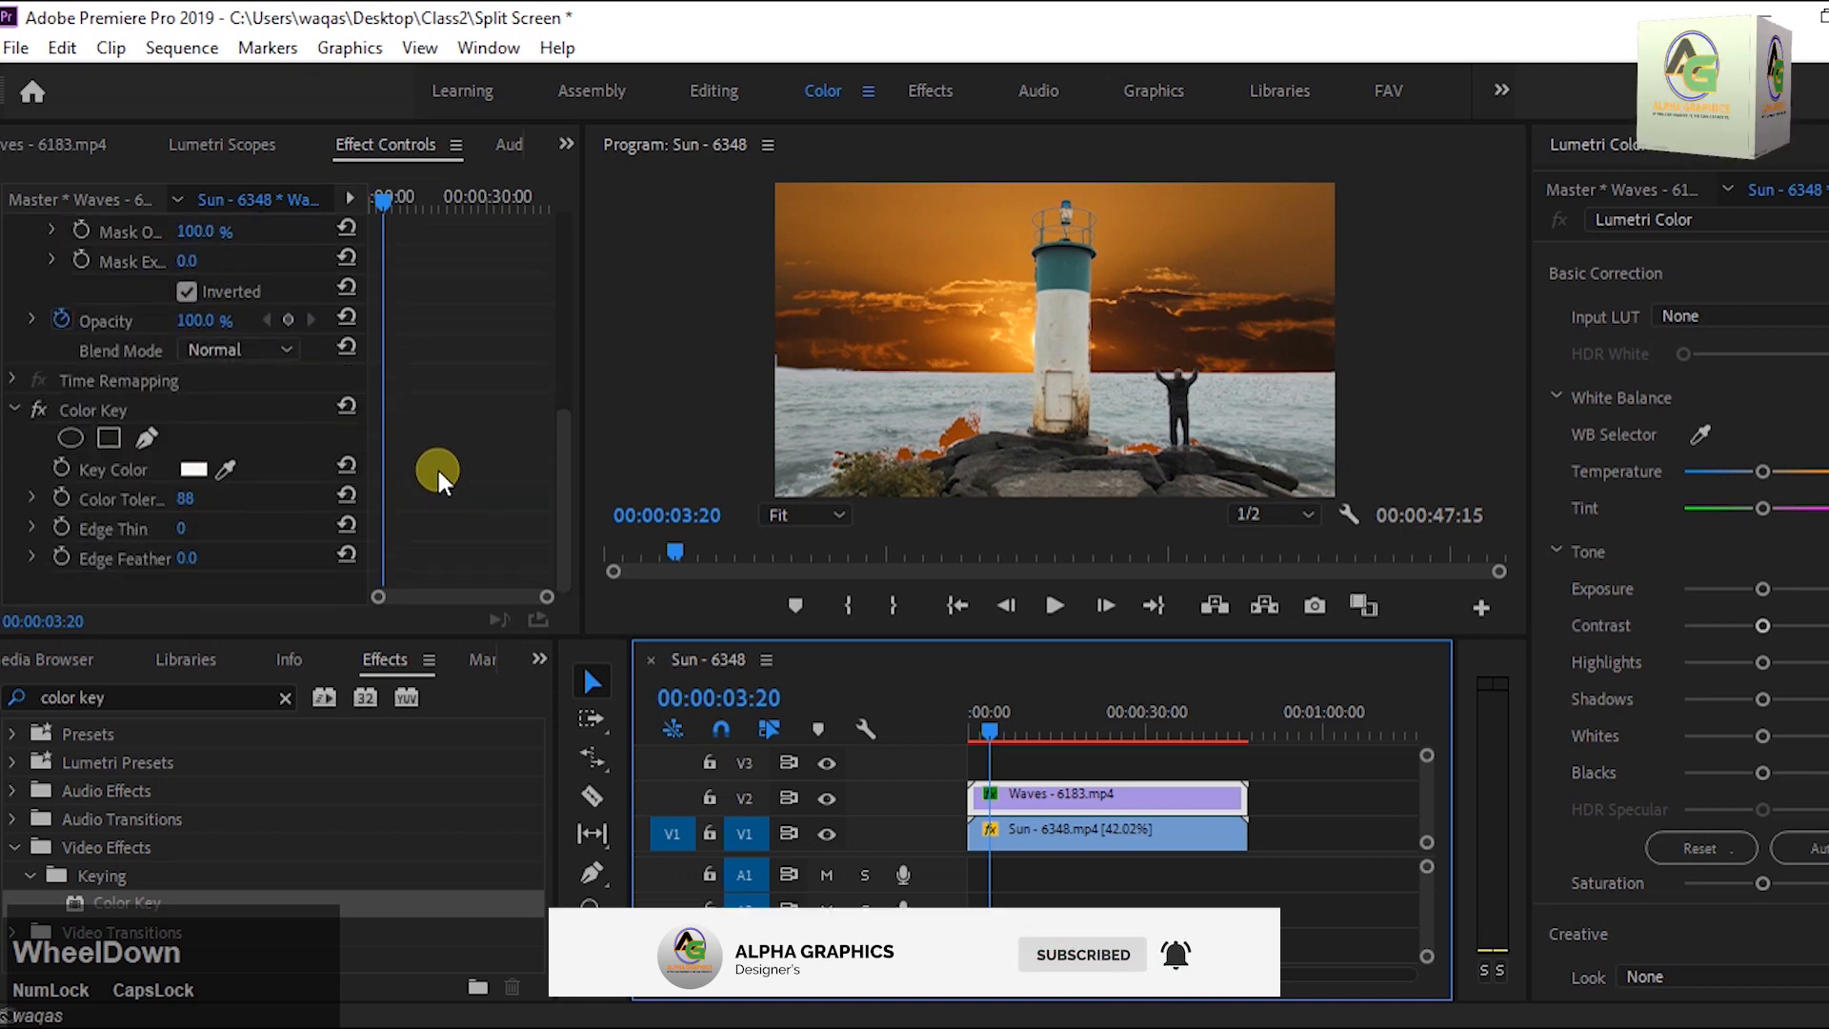
pyautogui.click(84, 408)
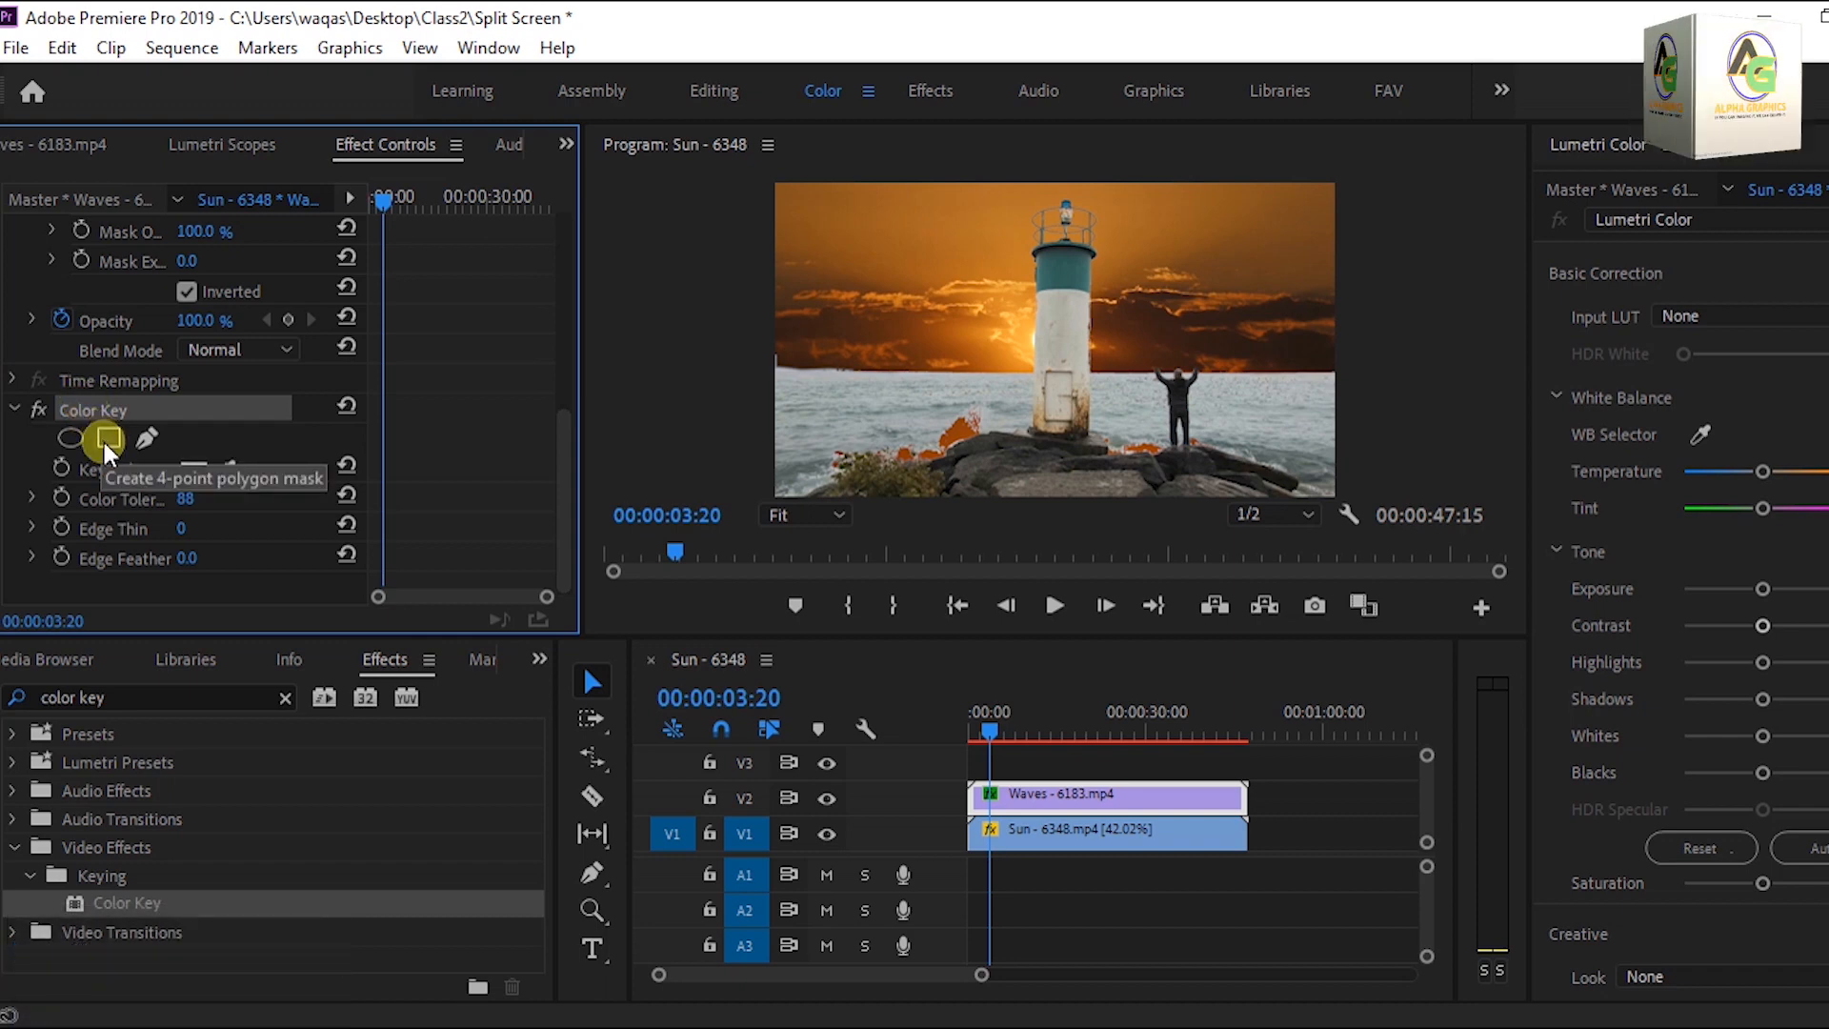
pyautogui.click(106, 438)
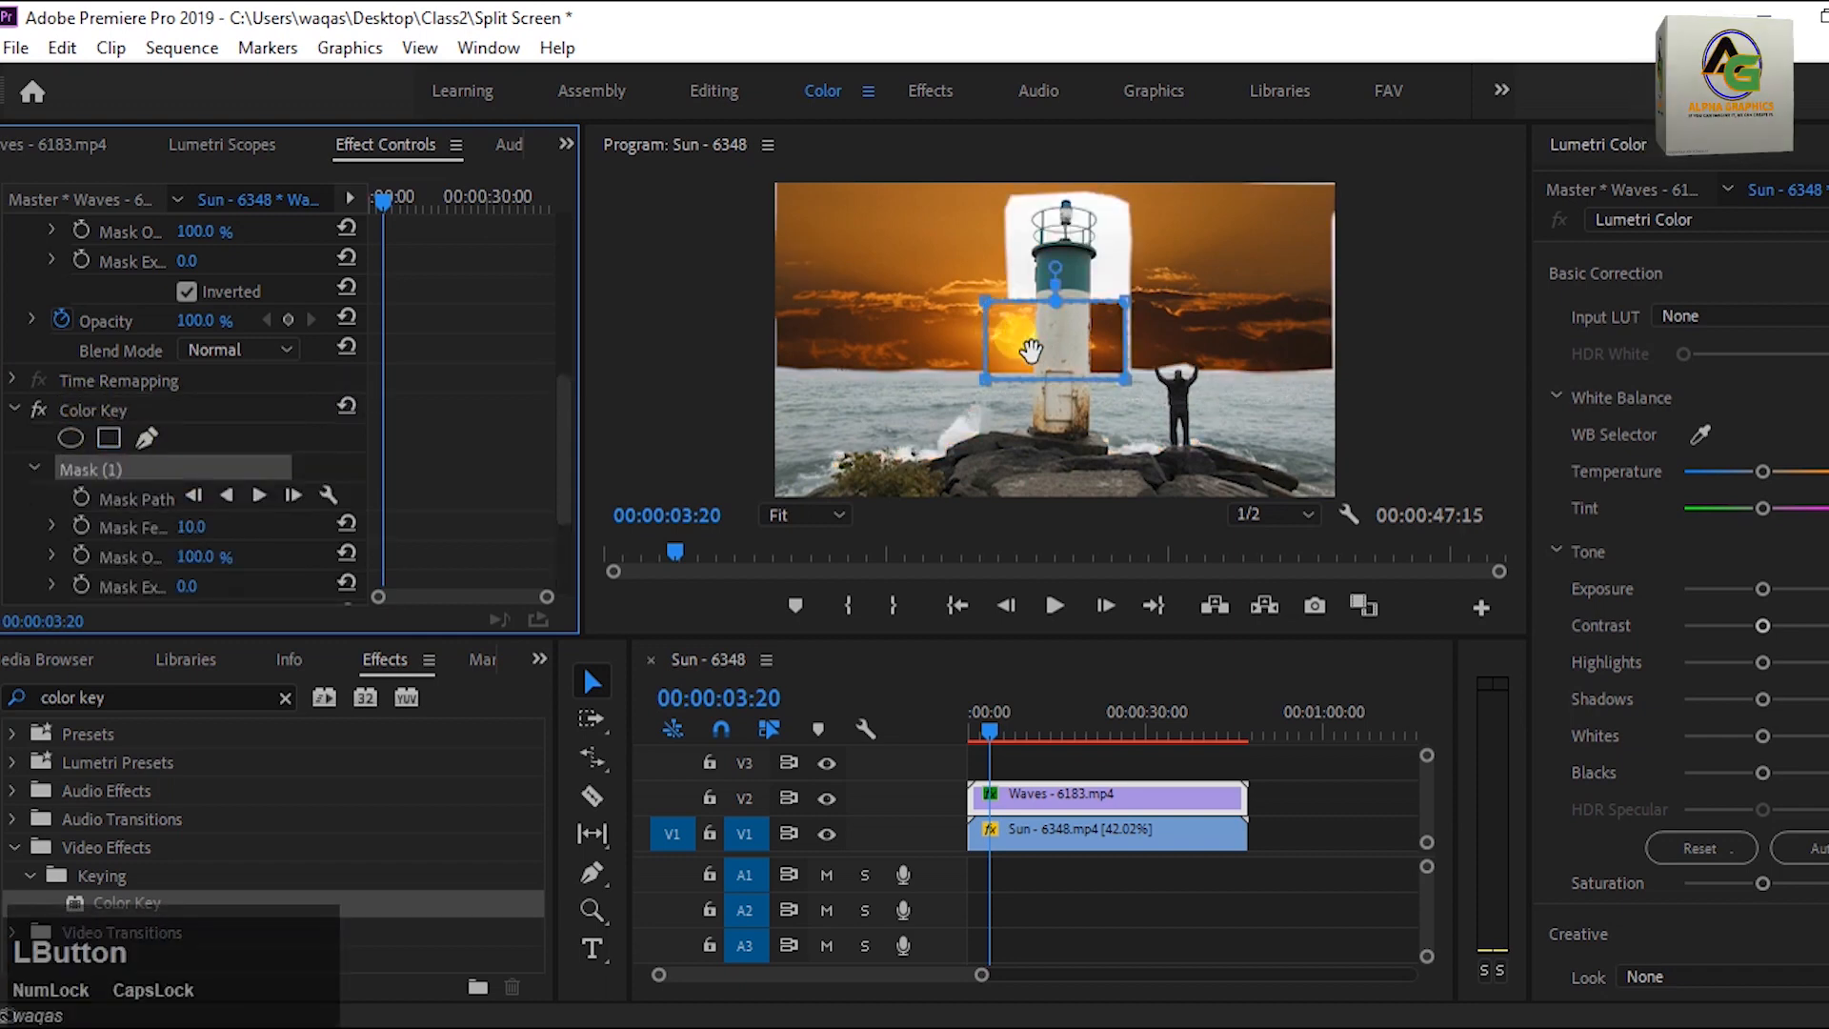
# Stretch the Color Key mask's four corners so it spans the full frame width from the top edge to the horizon.
pyautogui.moveTo(985, 301); pyautogui.dragTo(909, 235)
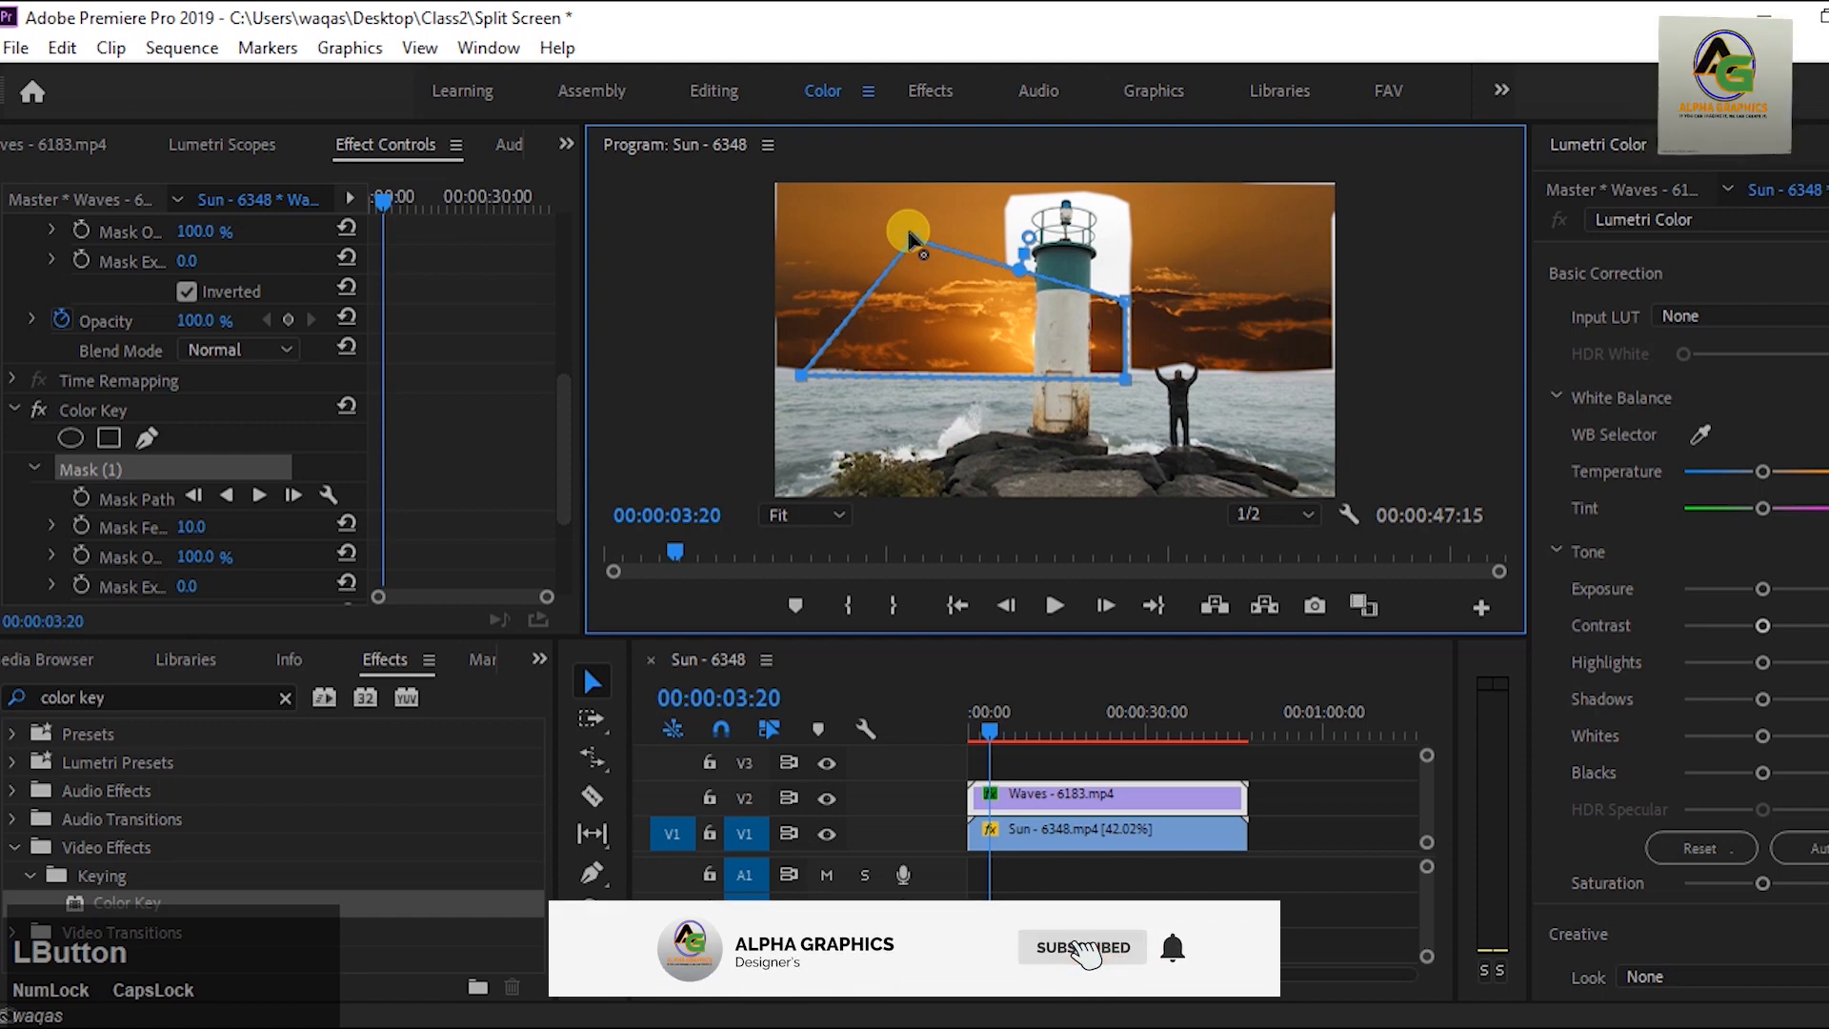
pyautogui.moveTo(910, 235); pyautogui.dragTo(778, 185)
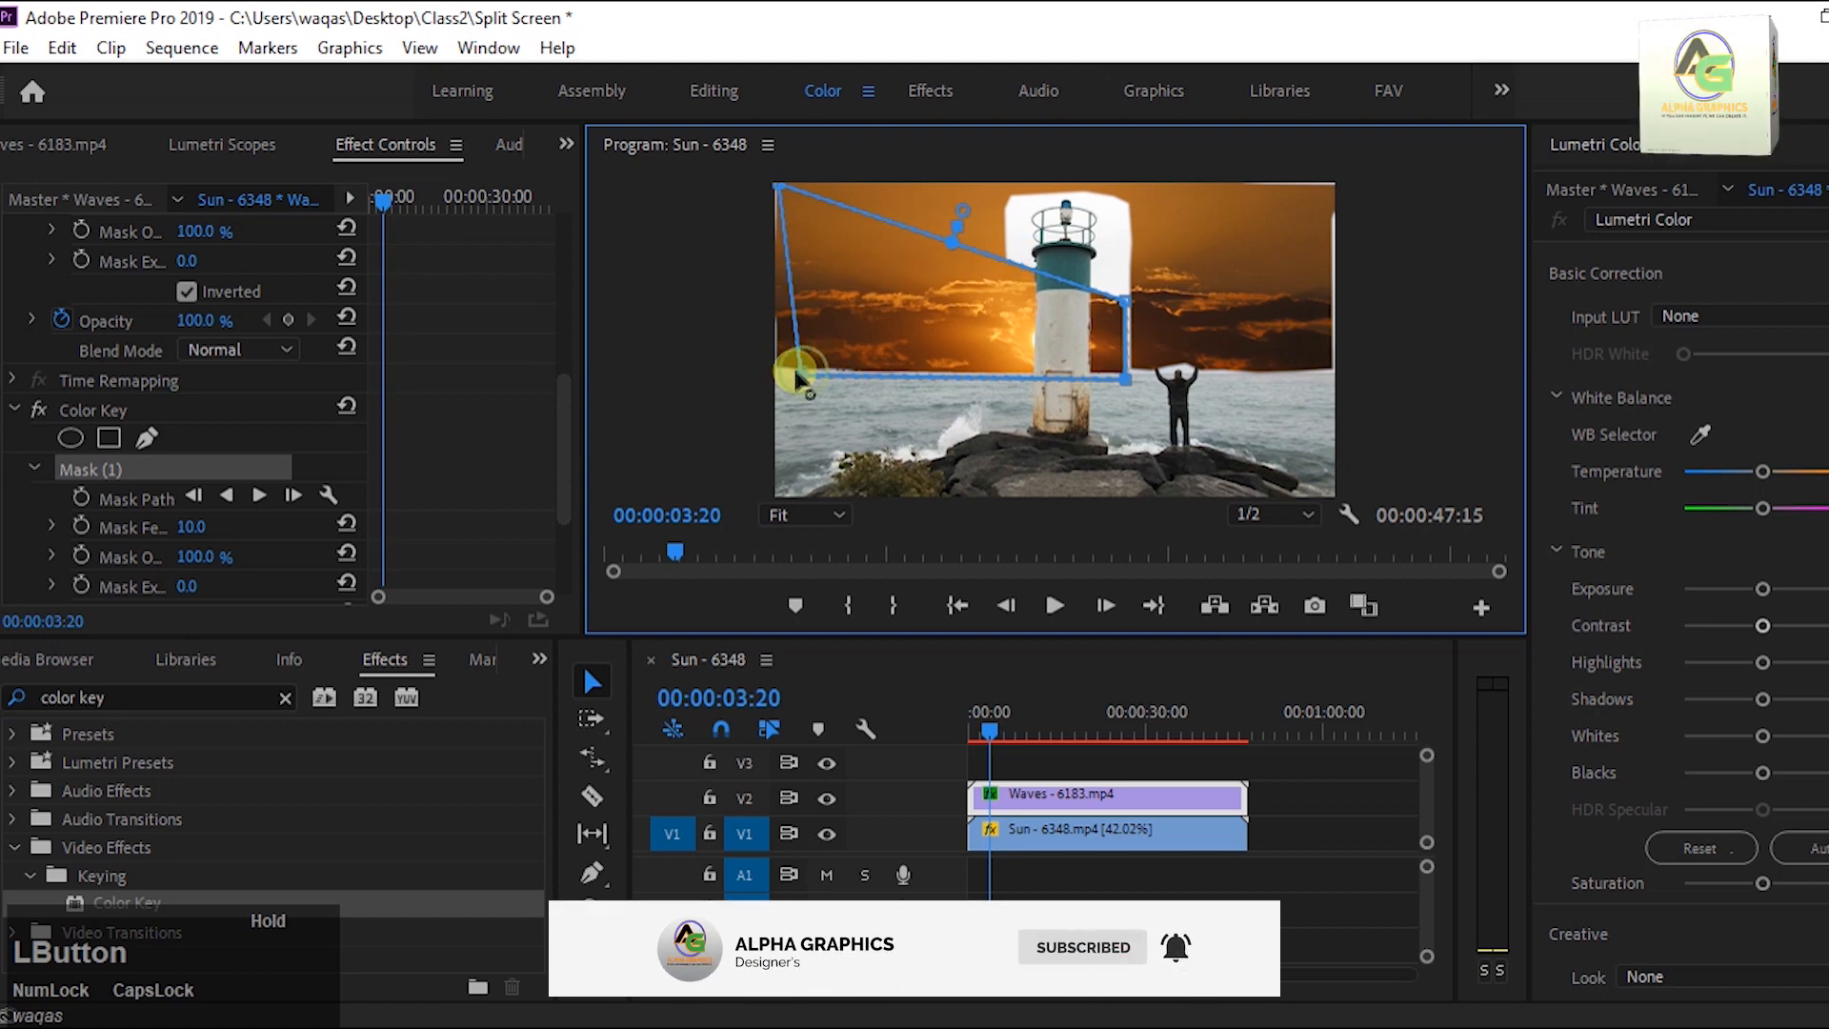
pyautogui.moveTo(797, 372); pyautogui.dragTo(787, 364)
pyautogui.moveTo(1125, 301); pyautogui.dragTo(1248, 184)
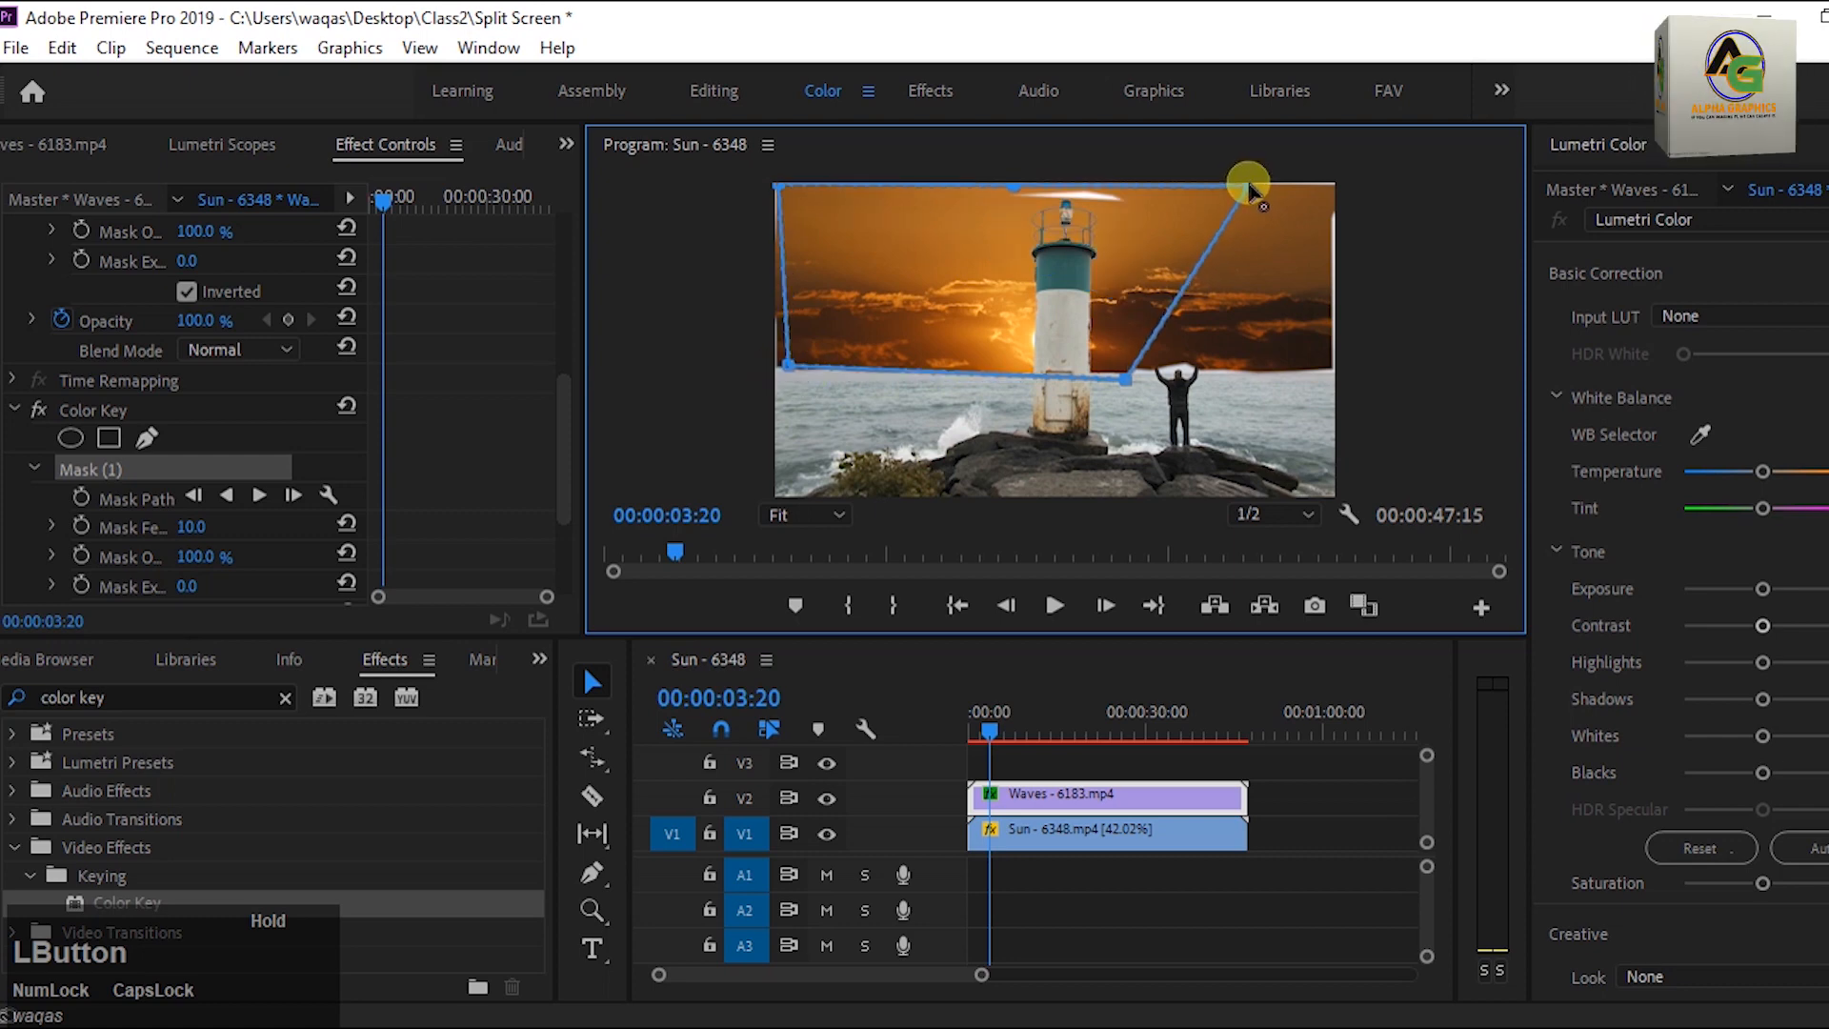
pyautogui.moveTo(1131, 378); pyautogui.dragTo(1329, 366)
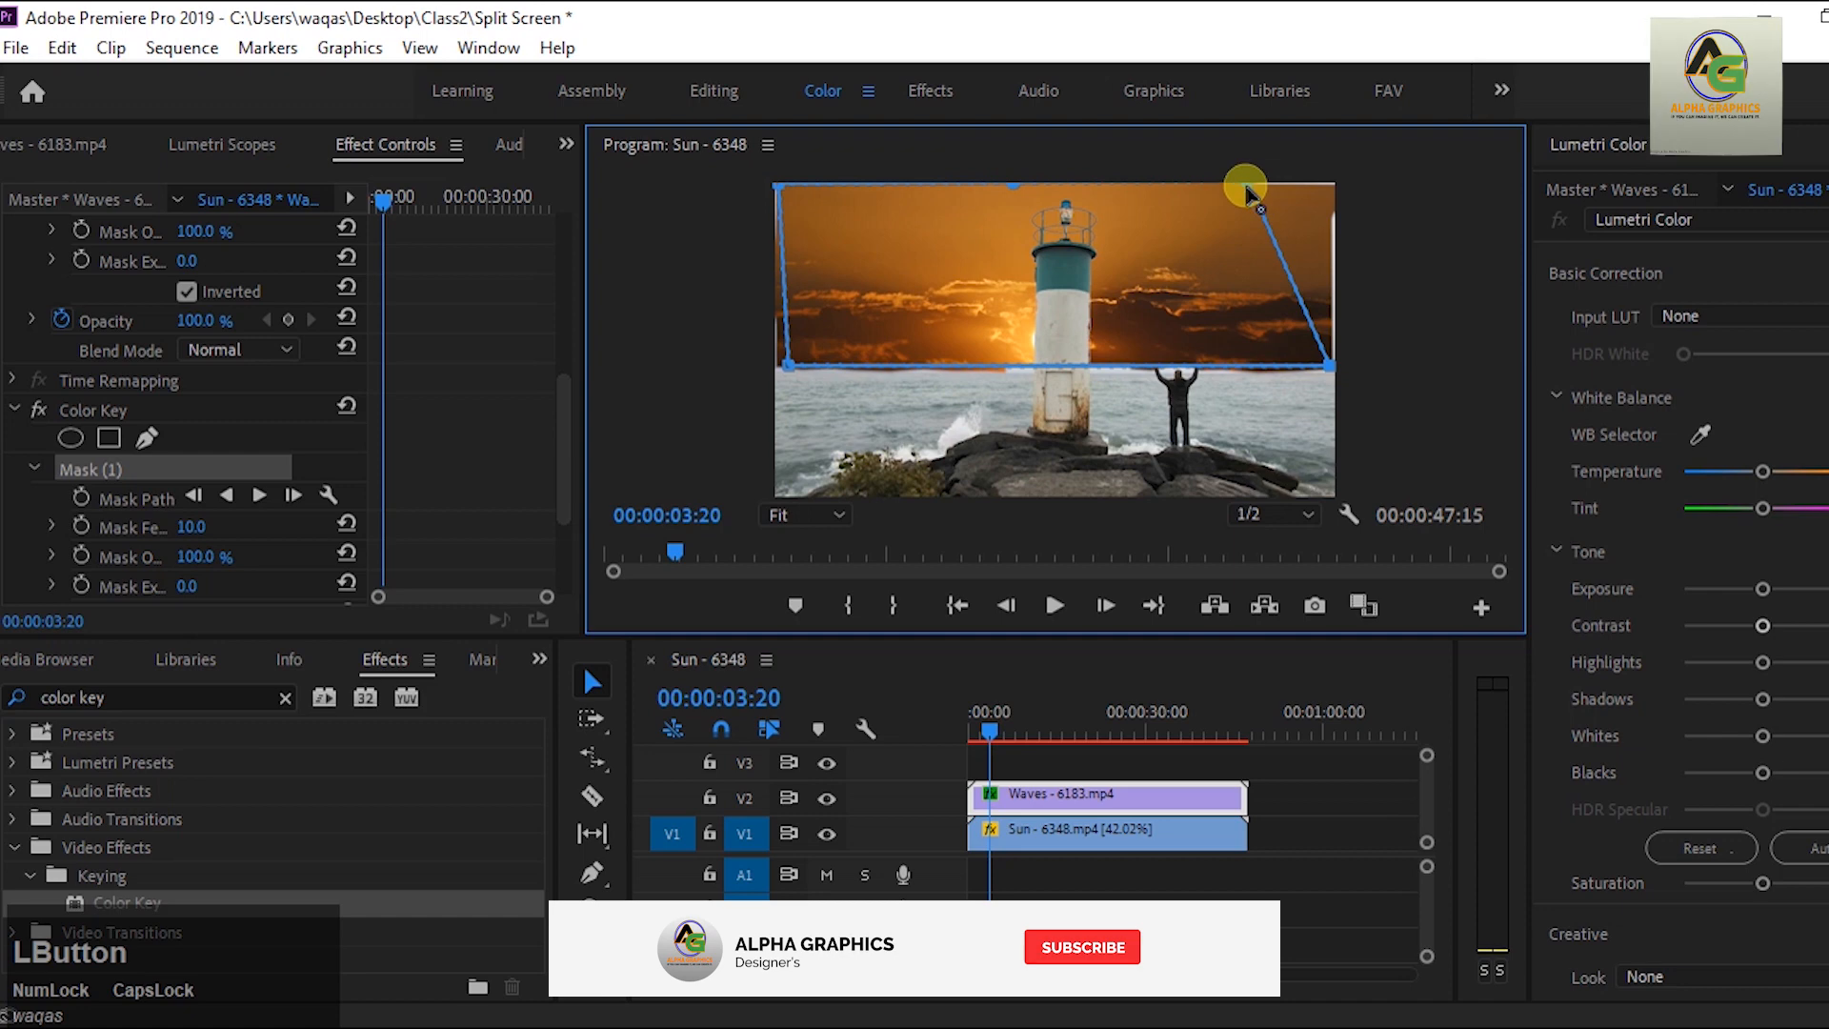
pyautogui.moveTo(1254, 189); pyautogui.dragTo(1332, 188)
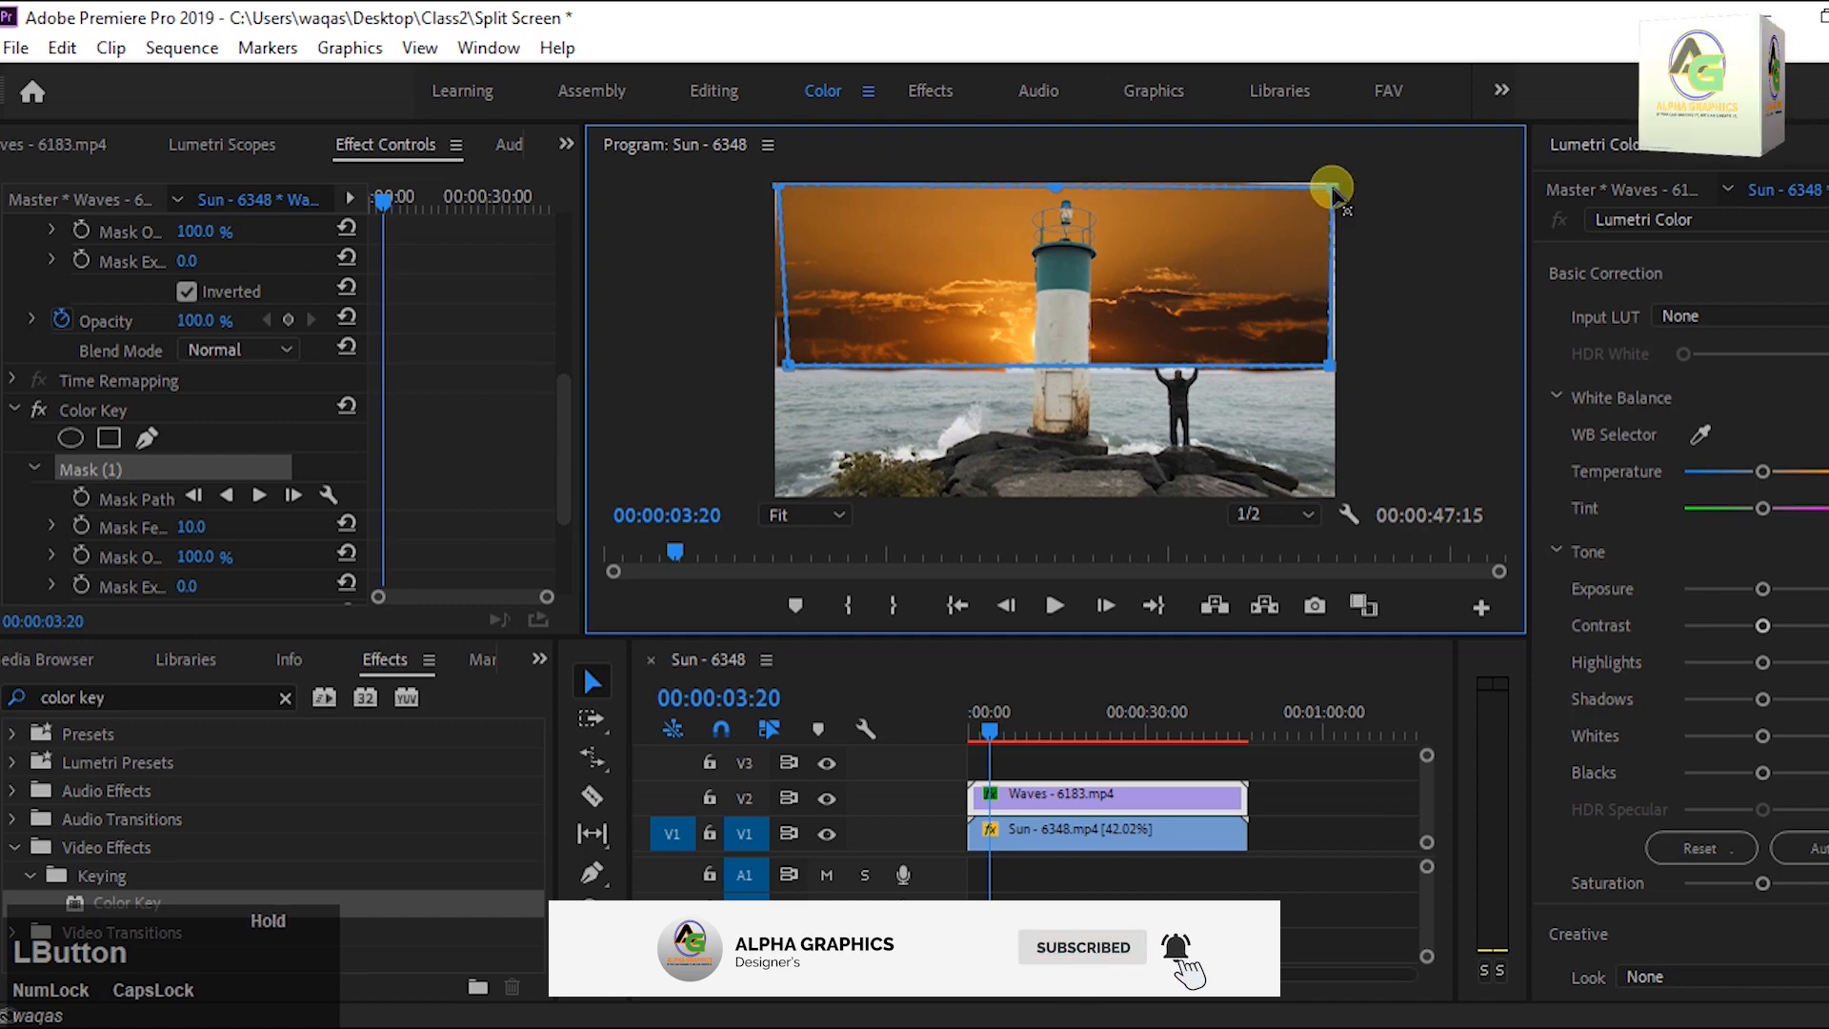
pyautogui.moveTo(789, 366); pyautogui.dragTo(777, 374)
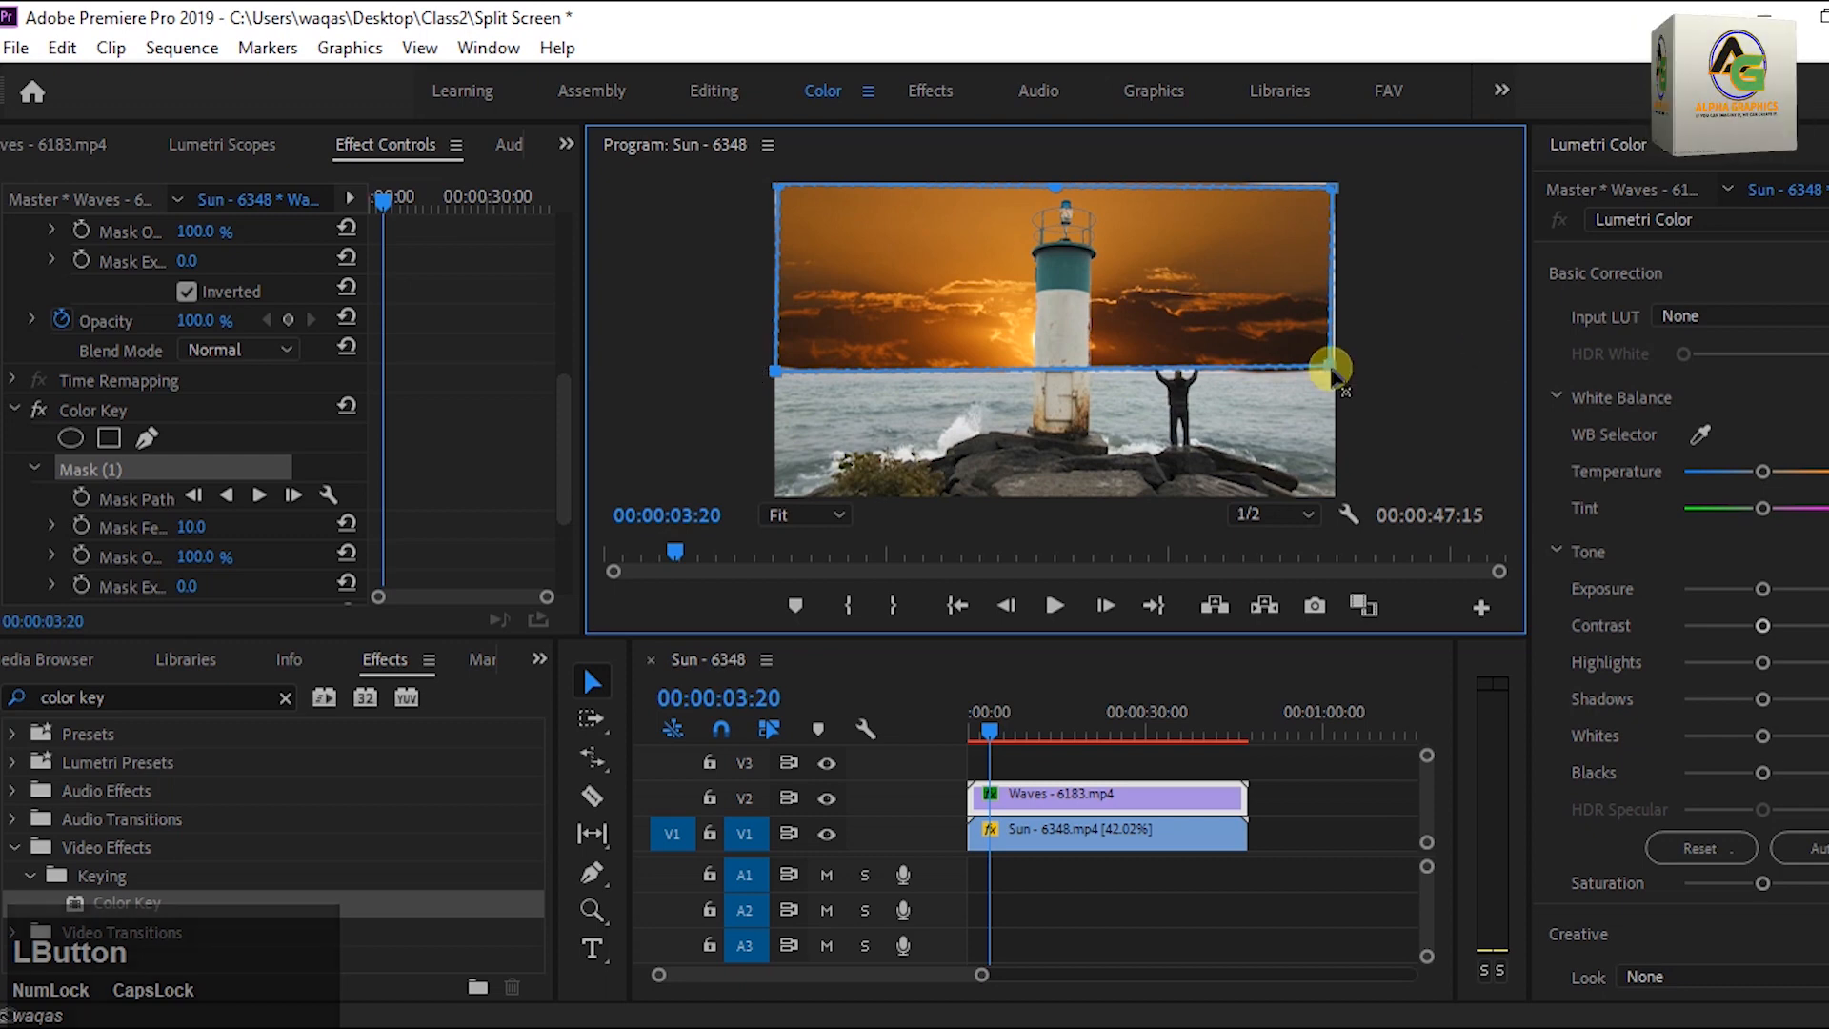
# Extend the Color Key mask's upper-right and lower-right corners slightly past the frame's right edge.
pyautogui.moveTo(1332, 370); pyautogui.dragTo(1340, 370)
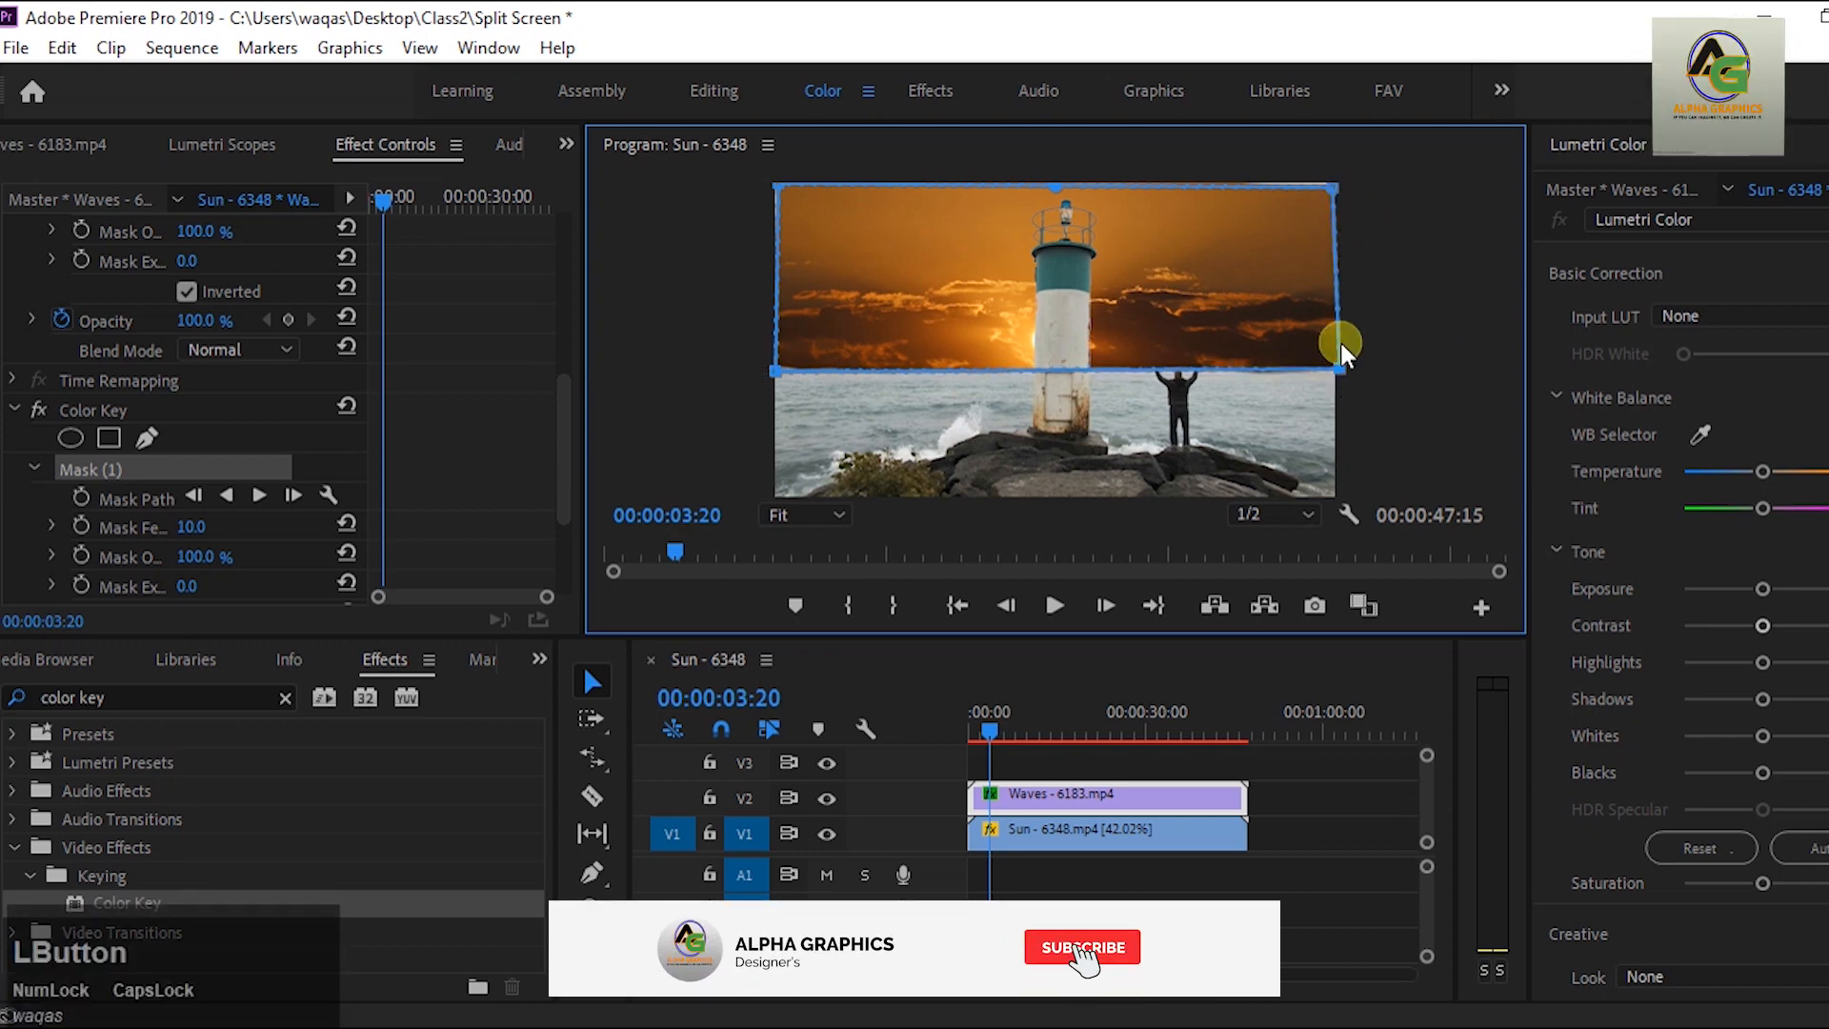
pyautogui.moveTo(1334, 187); pyautogui.dragTo(1339, 188)
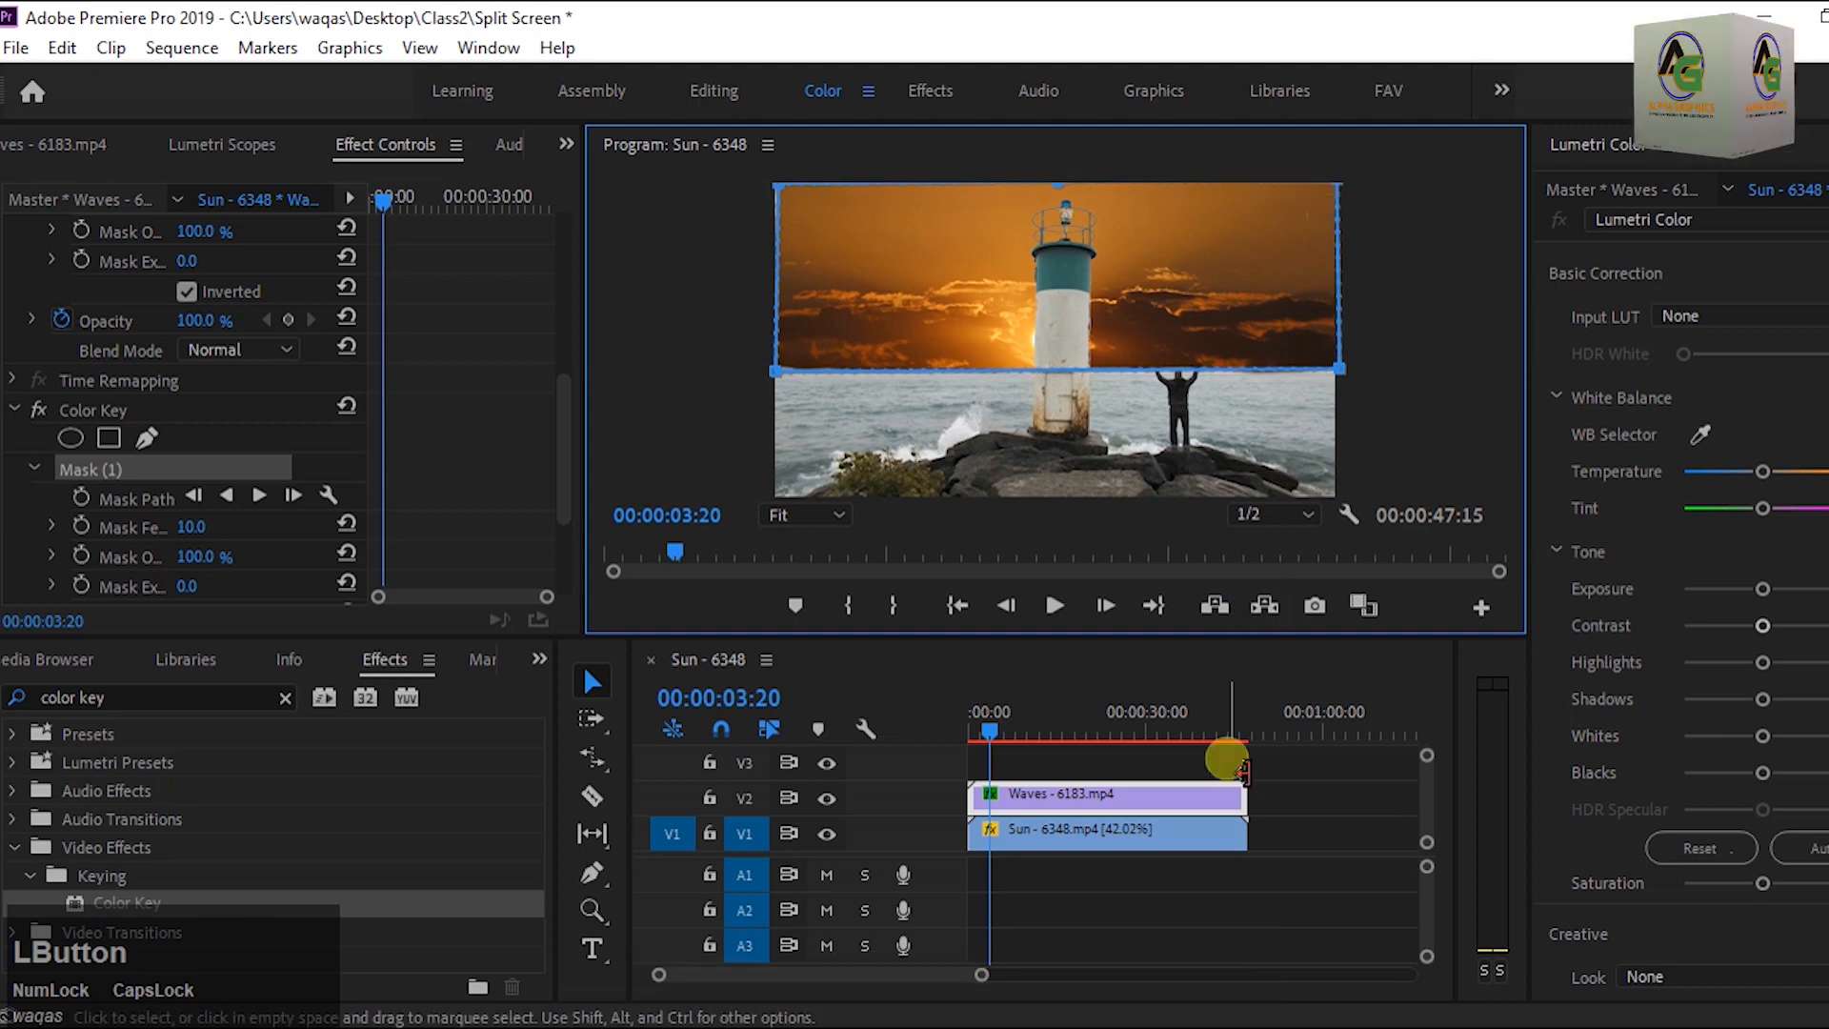
pyautogui.click(1250, 879)
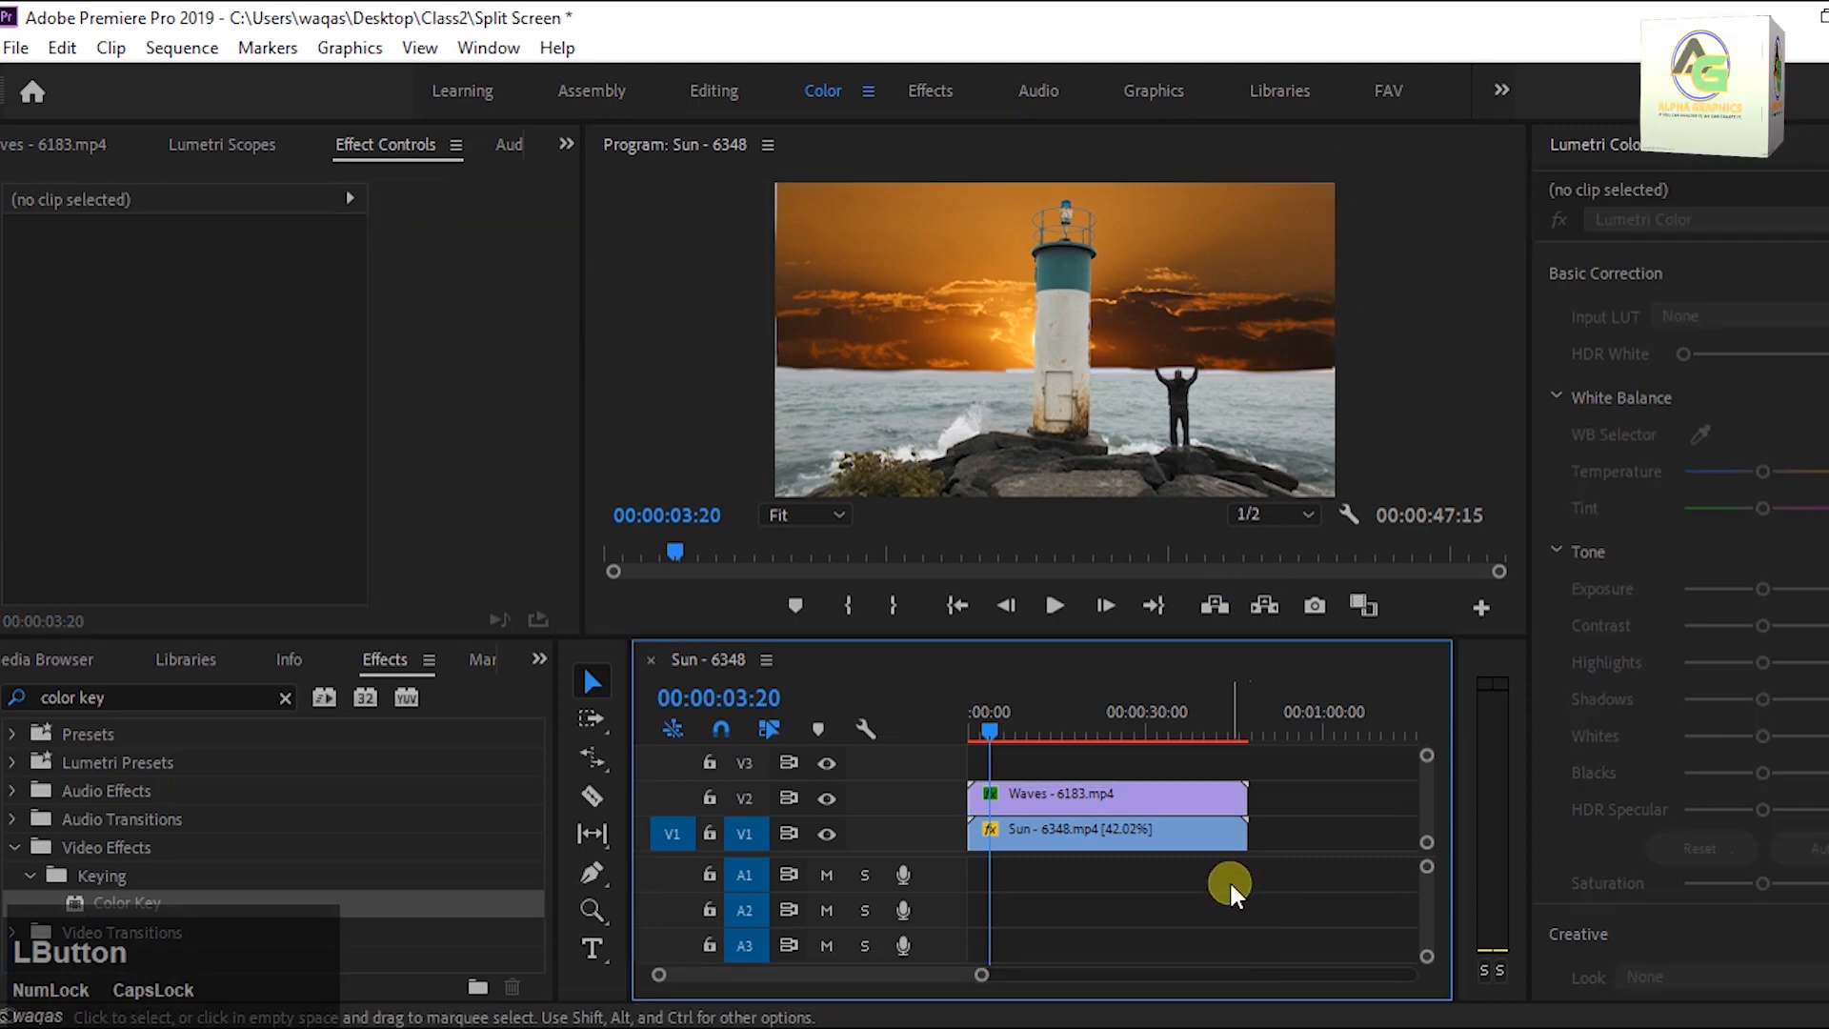
pyautogui.click(1163, 793)
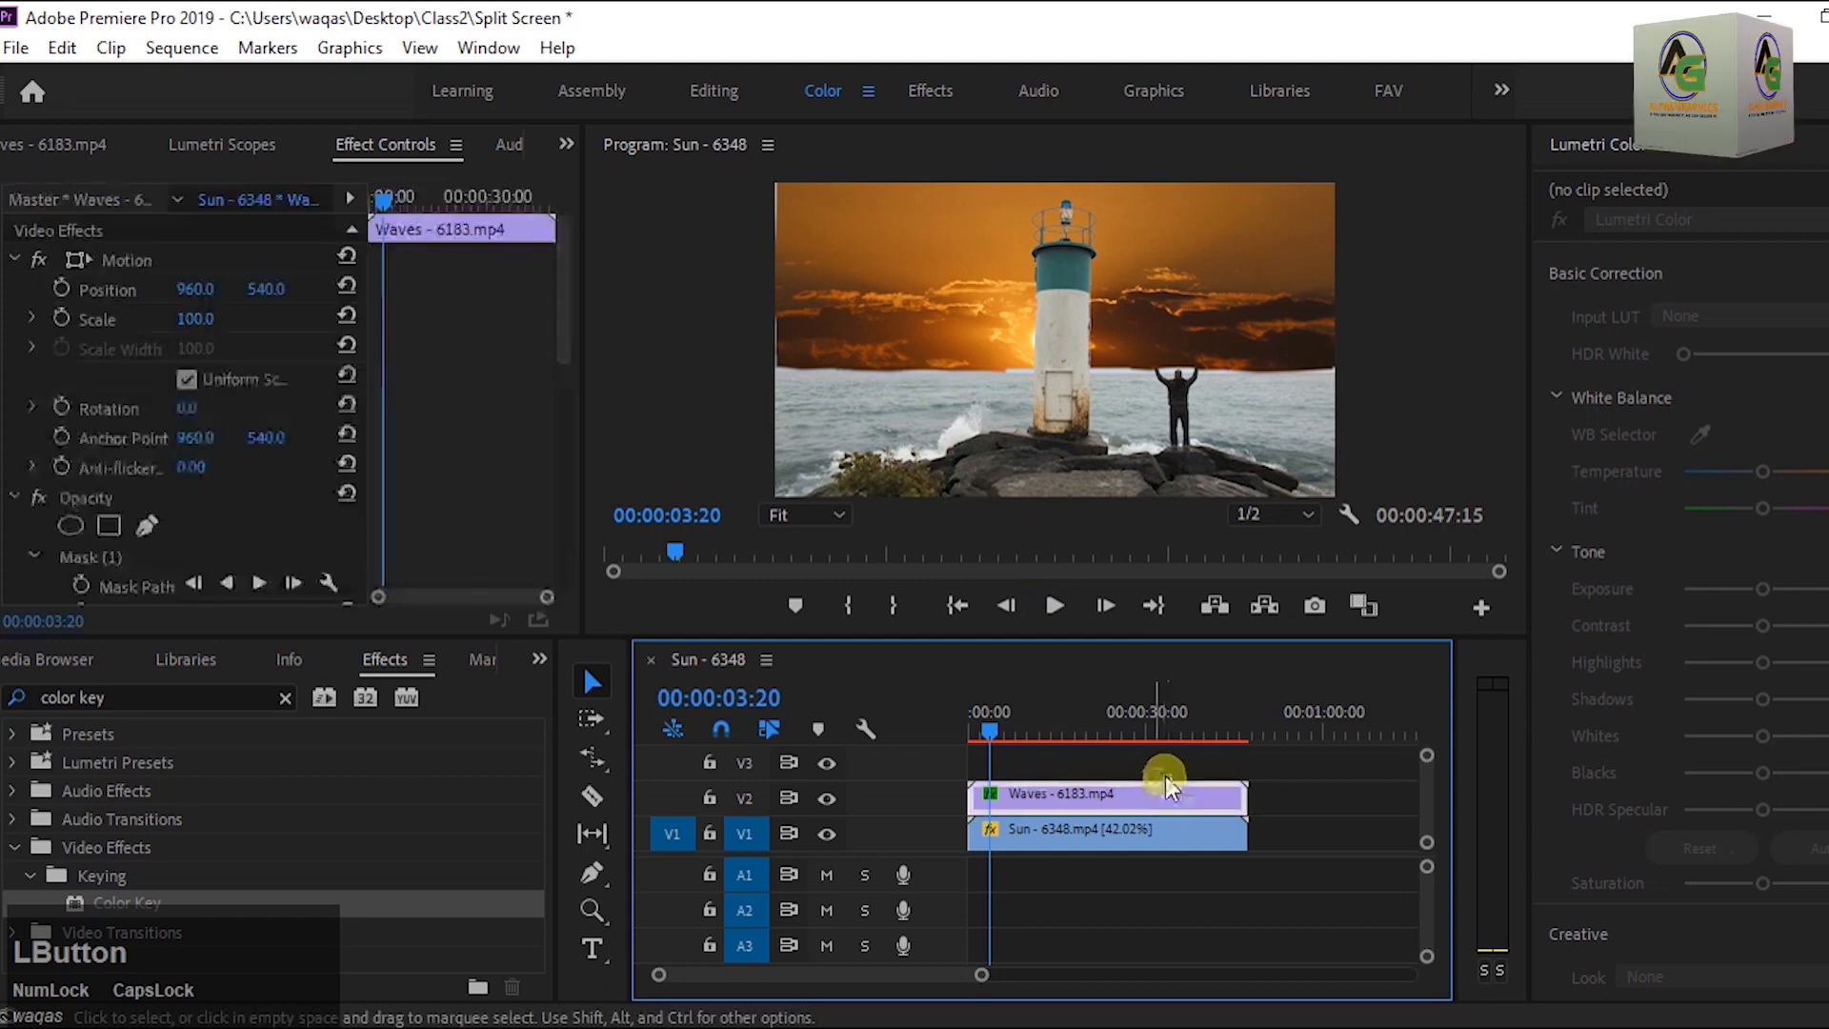
pyautogui.click(111, 526)
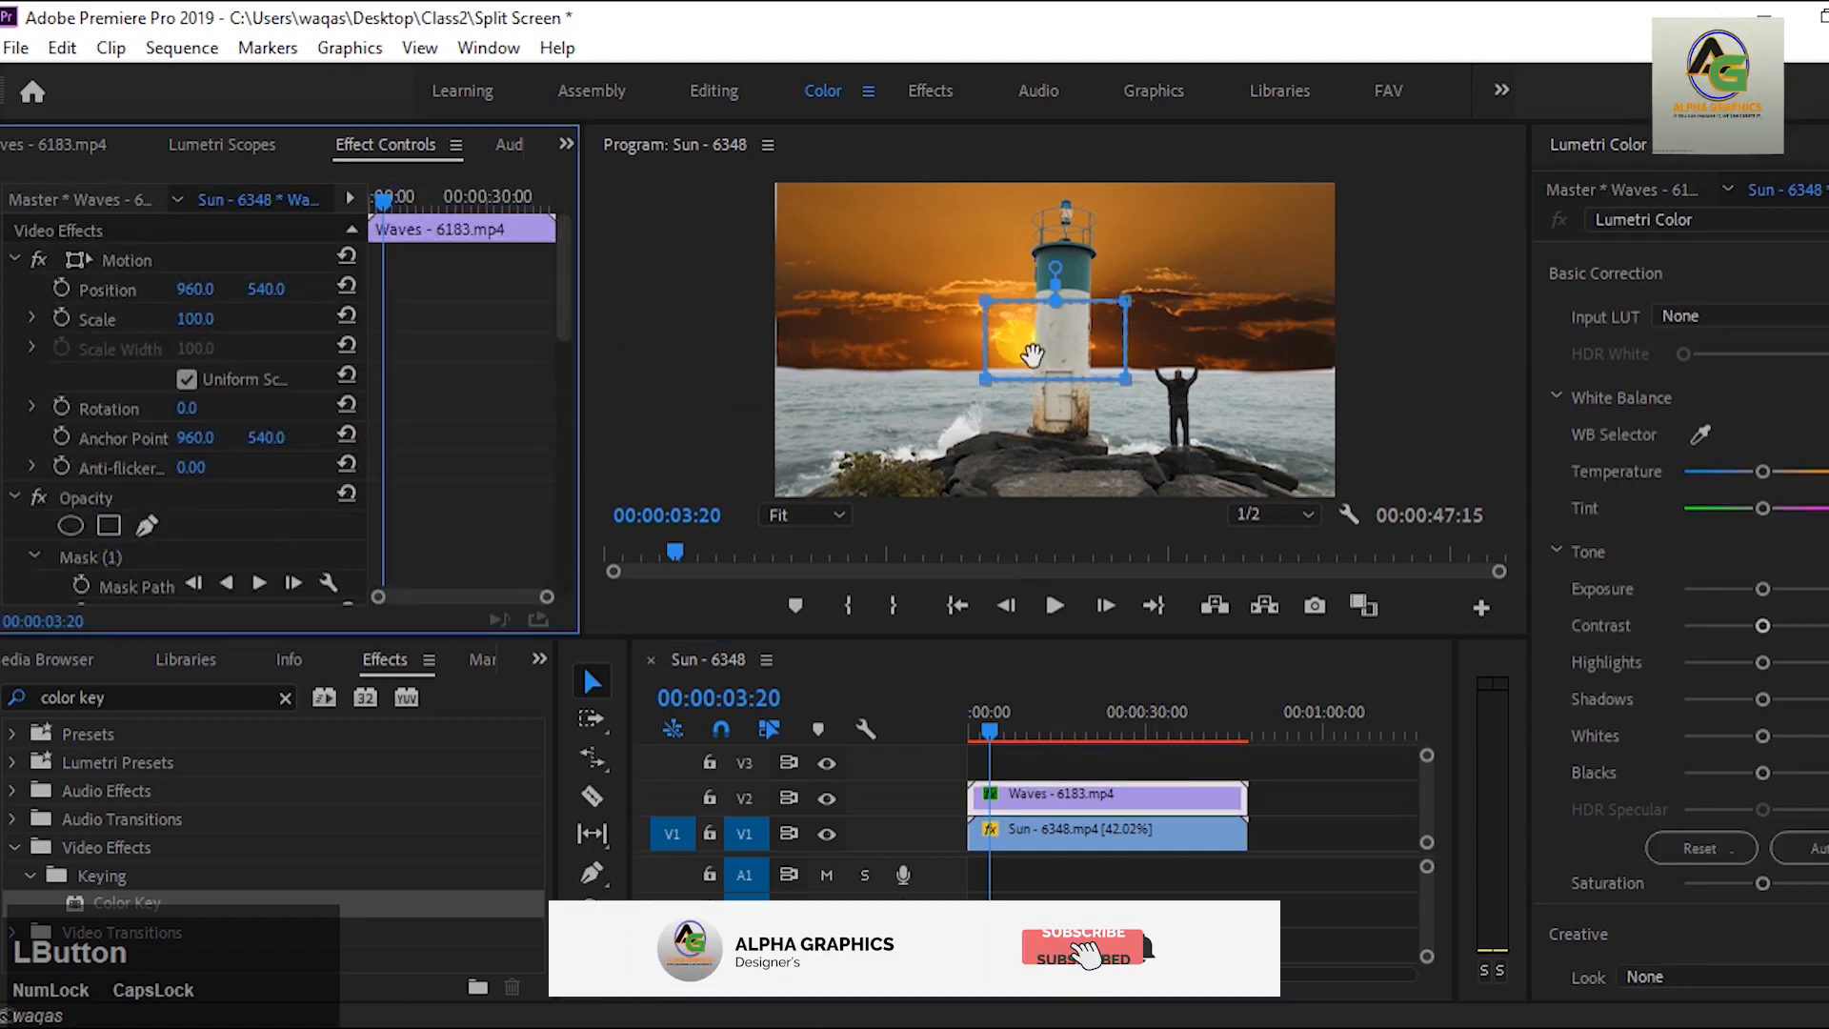
pyautogui.hotkey('ctrl', 'z')
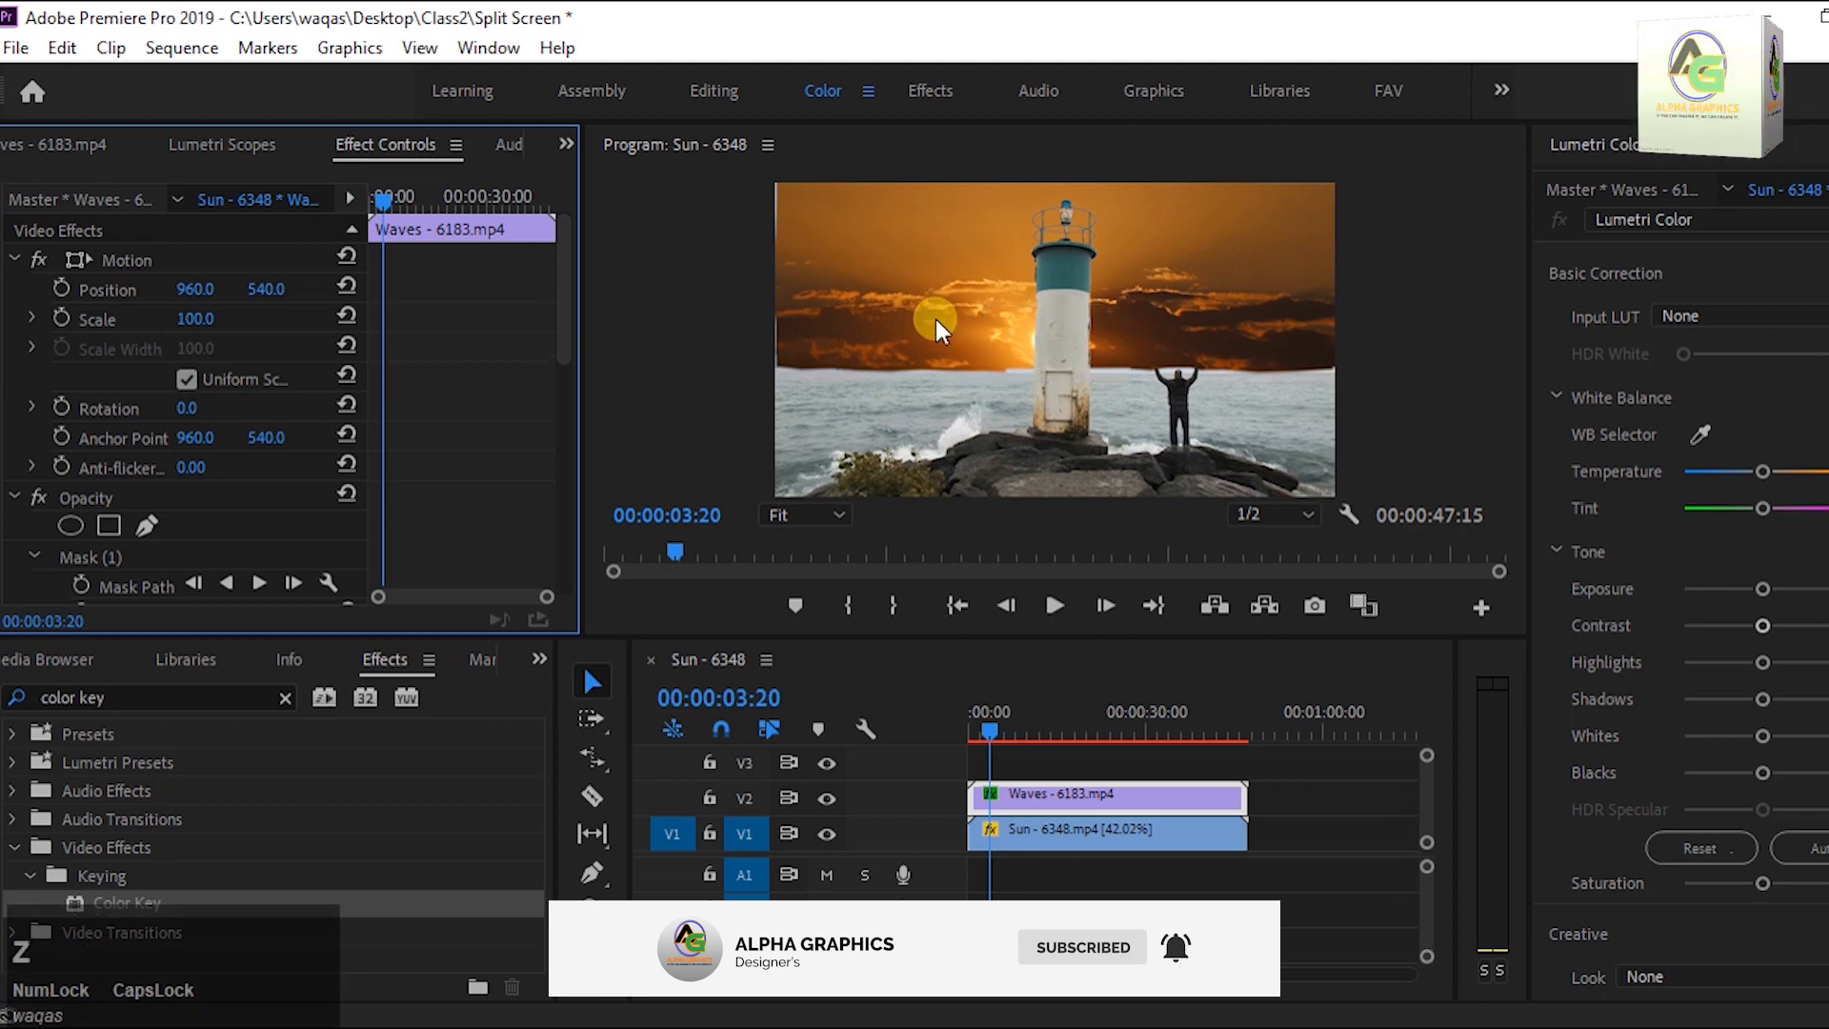
# Examine the composited sky and horizon edge at 00:00:03:20 in an enlarged preview.
pyautogui.click(674, 320)
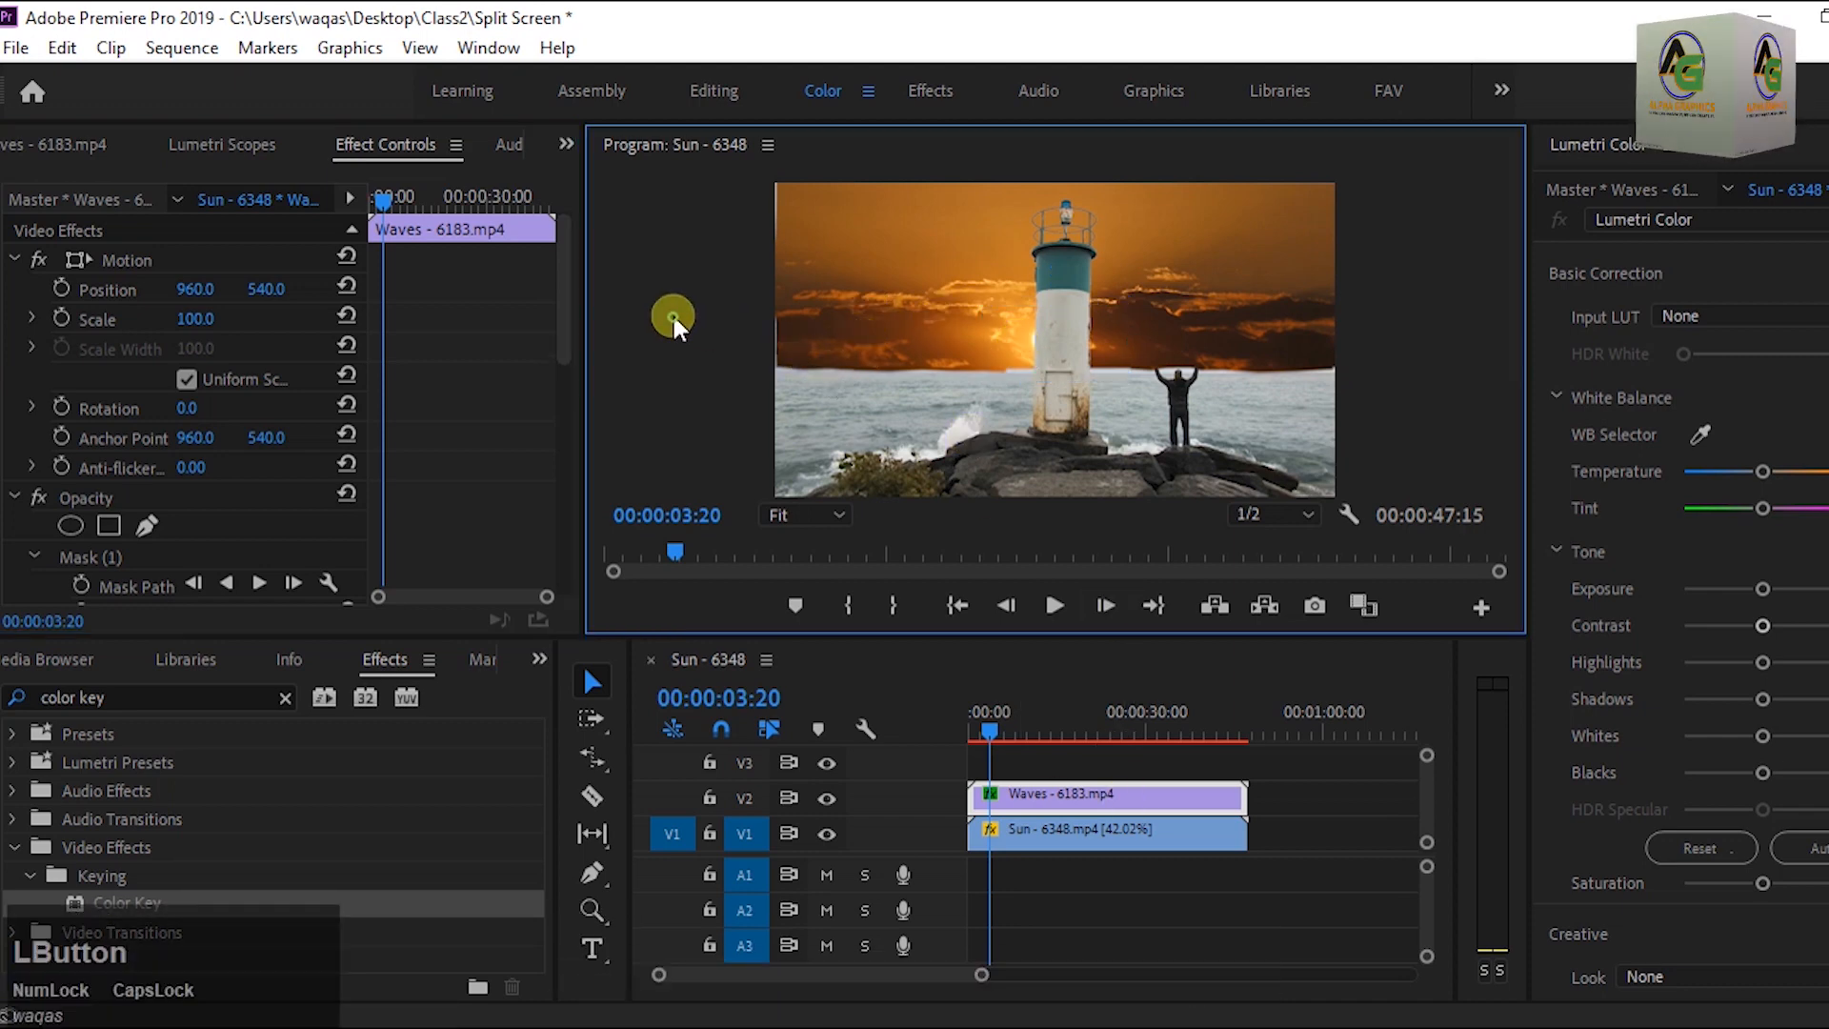
pyautogui.press('`')
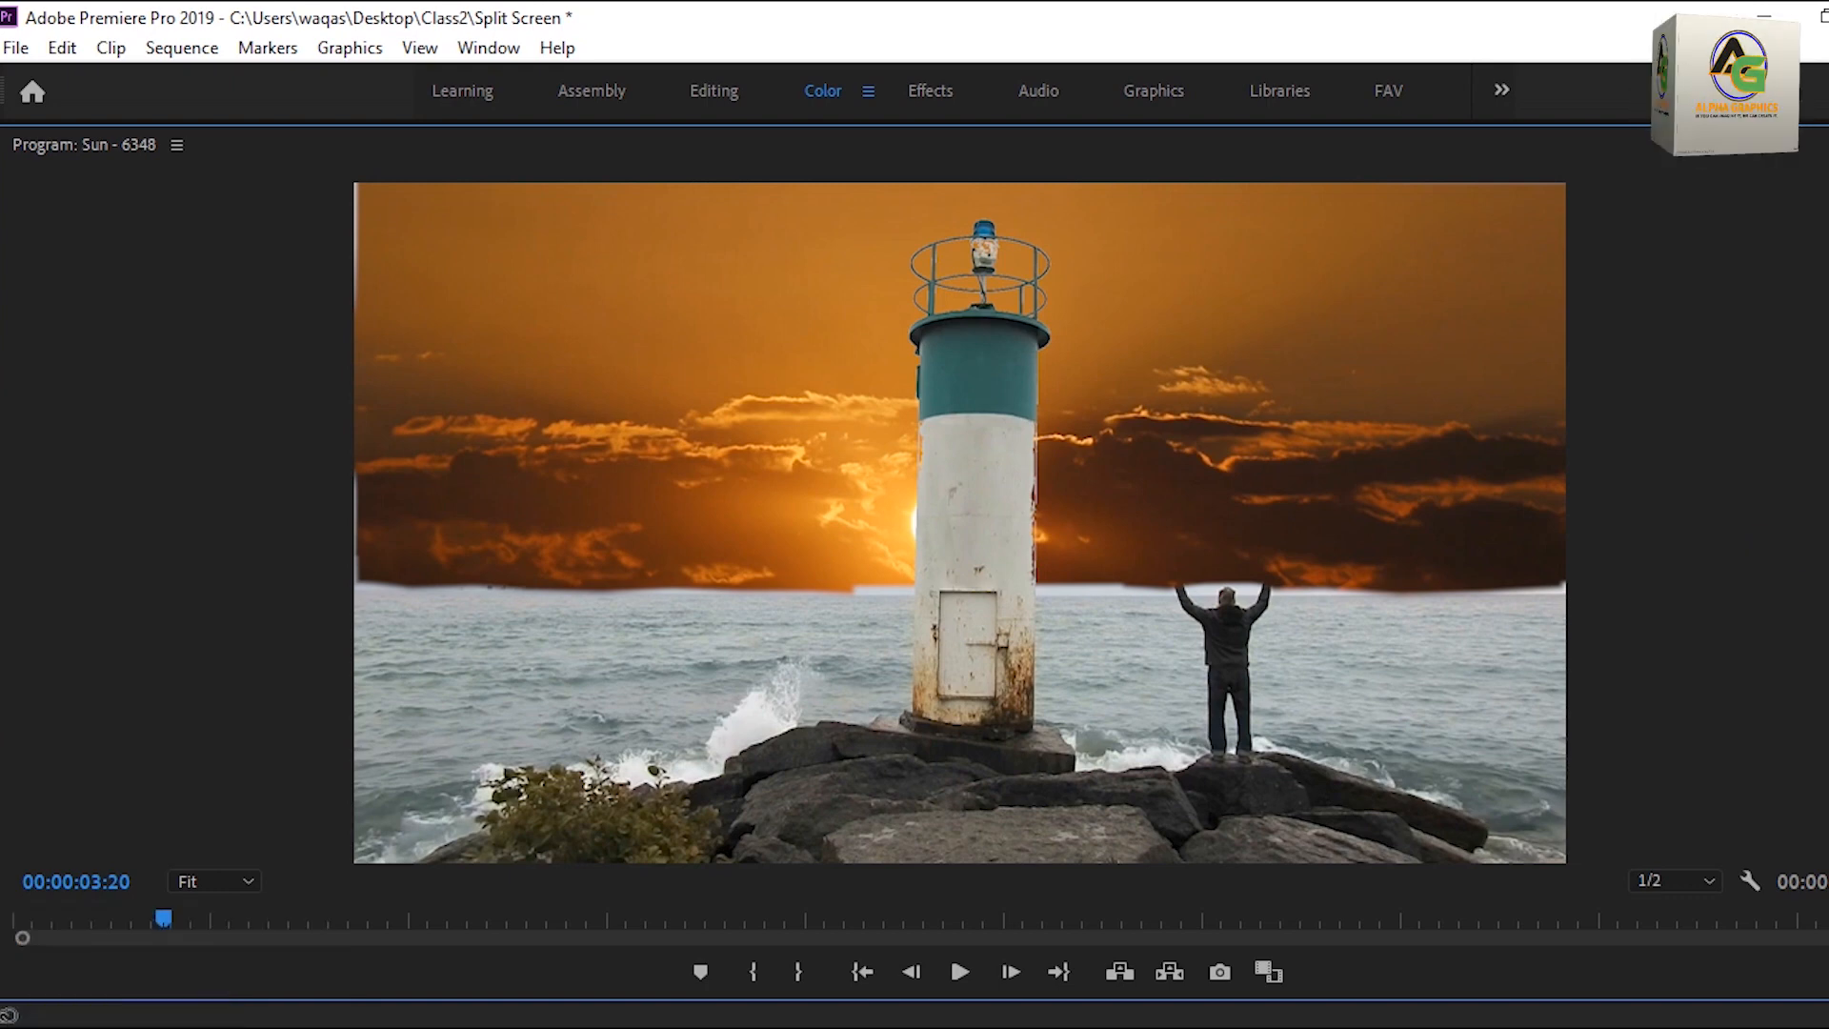
pyautogui.press('`')
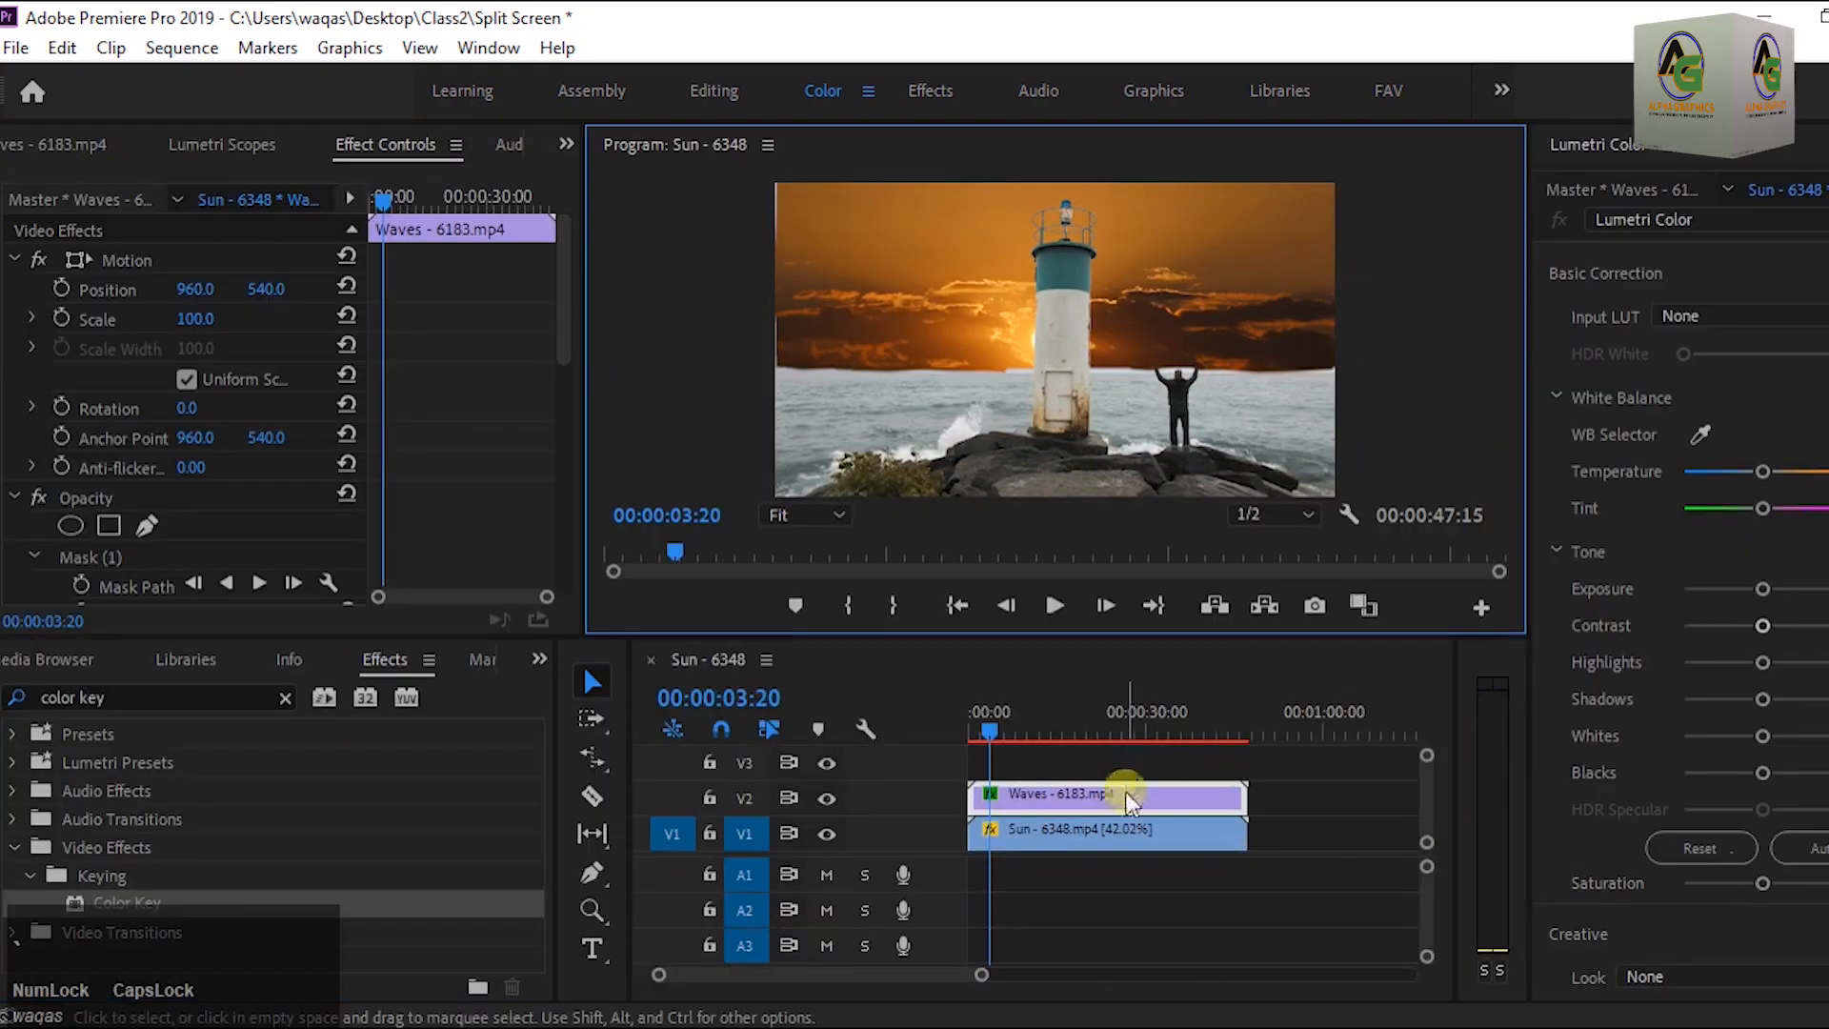
# Move the Sun clip upward by setting its vertical Position to 70.
pyautogui.click(1131, 804)
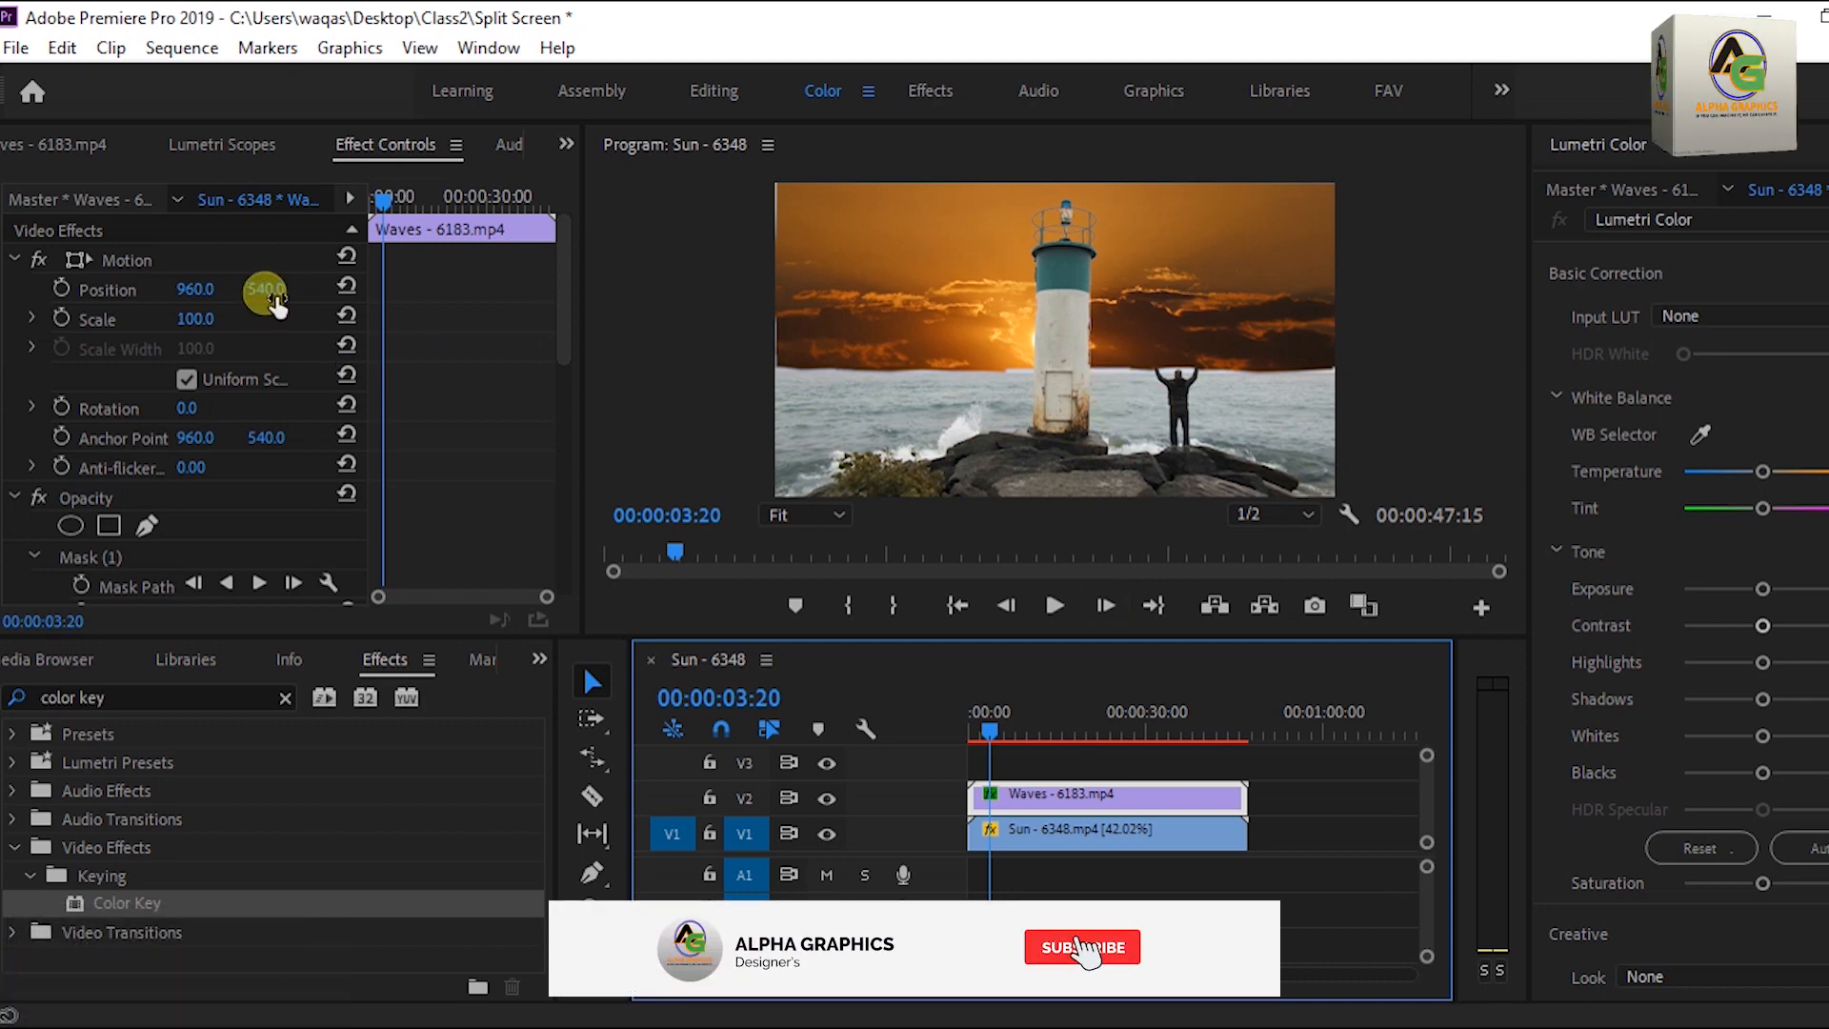
pyautogui.click(263, 289)
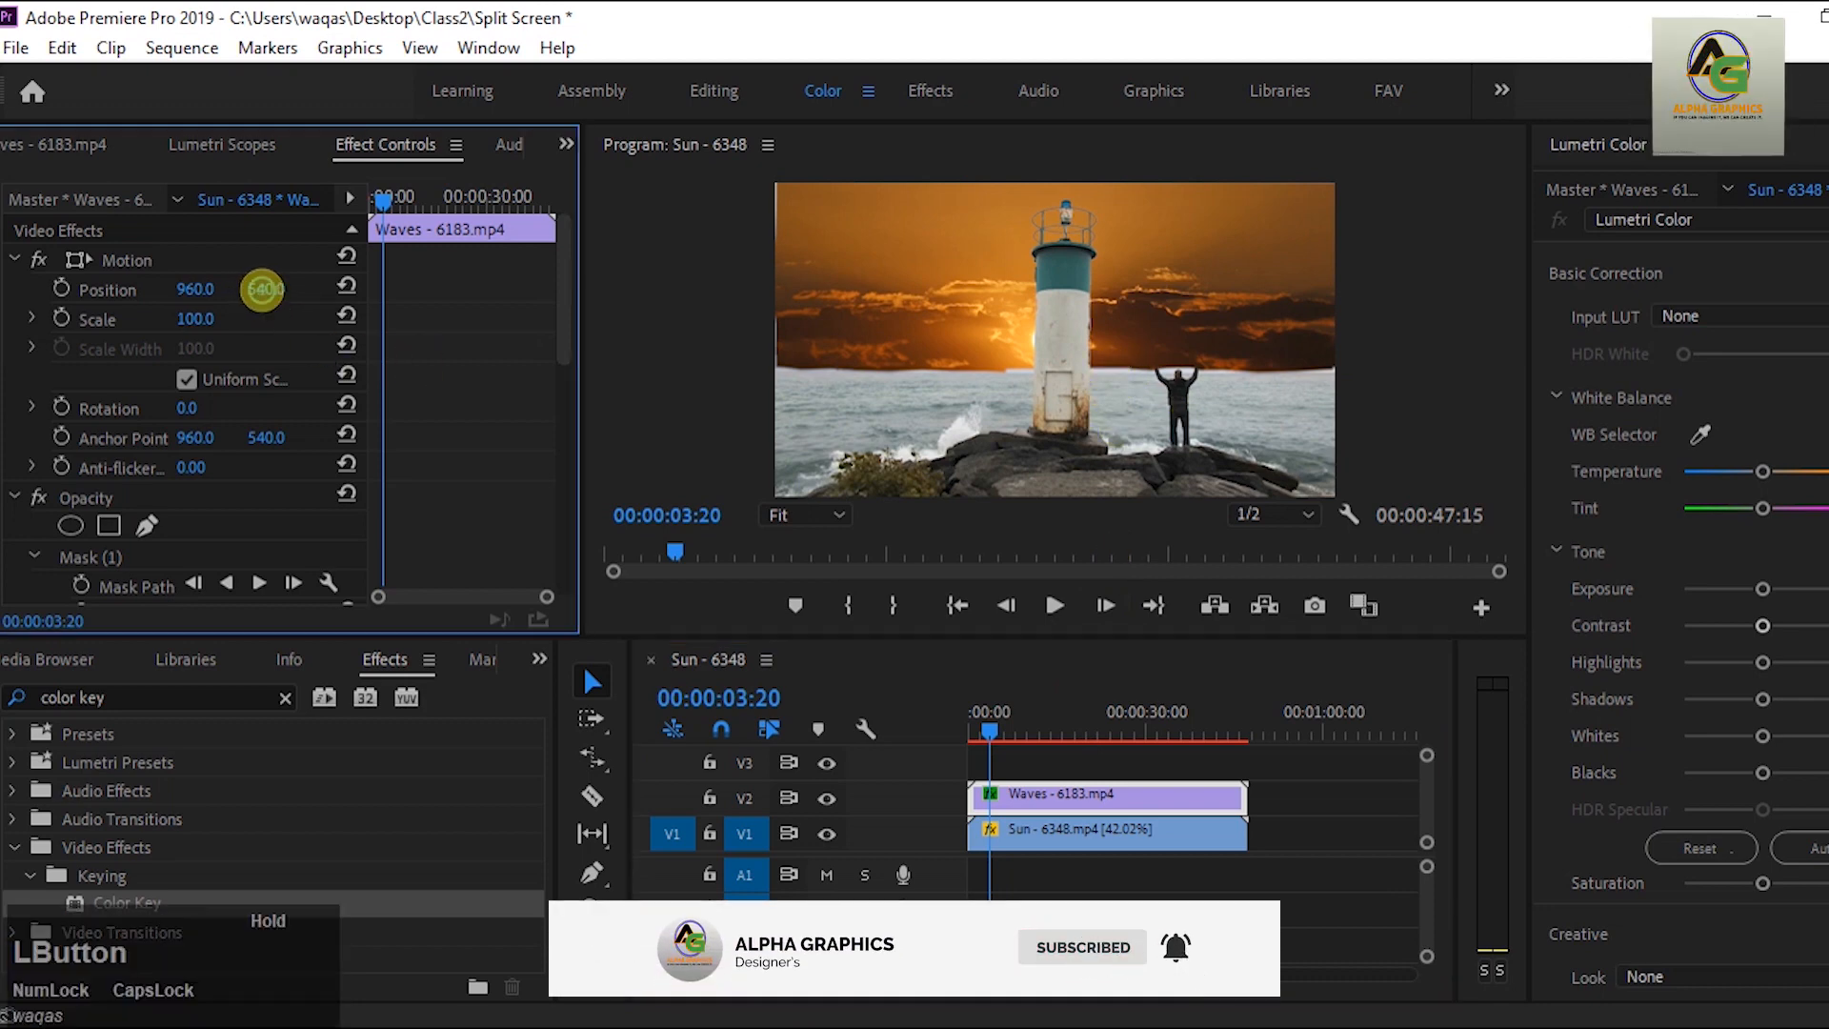
pyautogui.click(1086, 831)
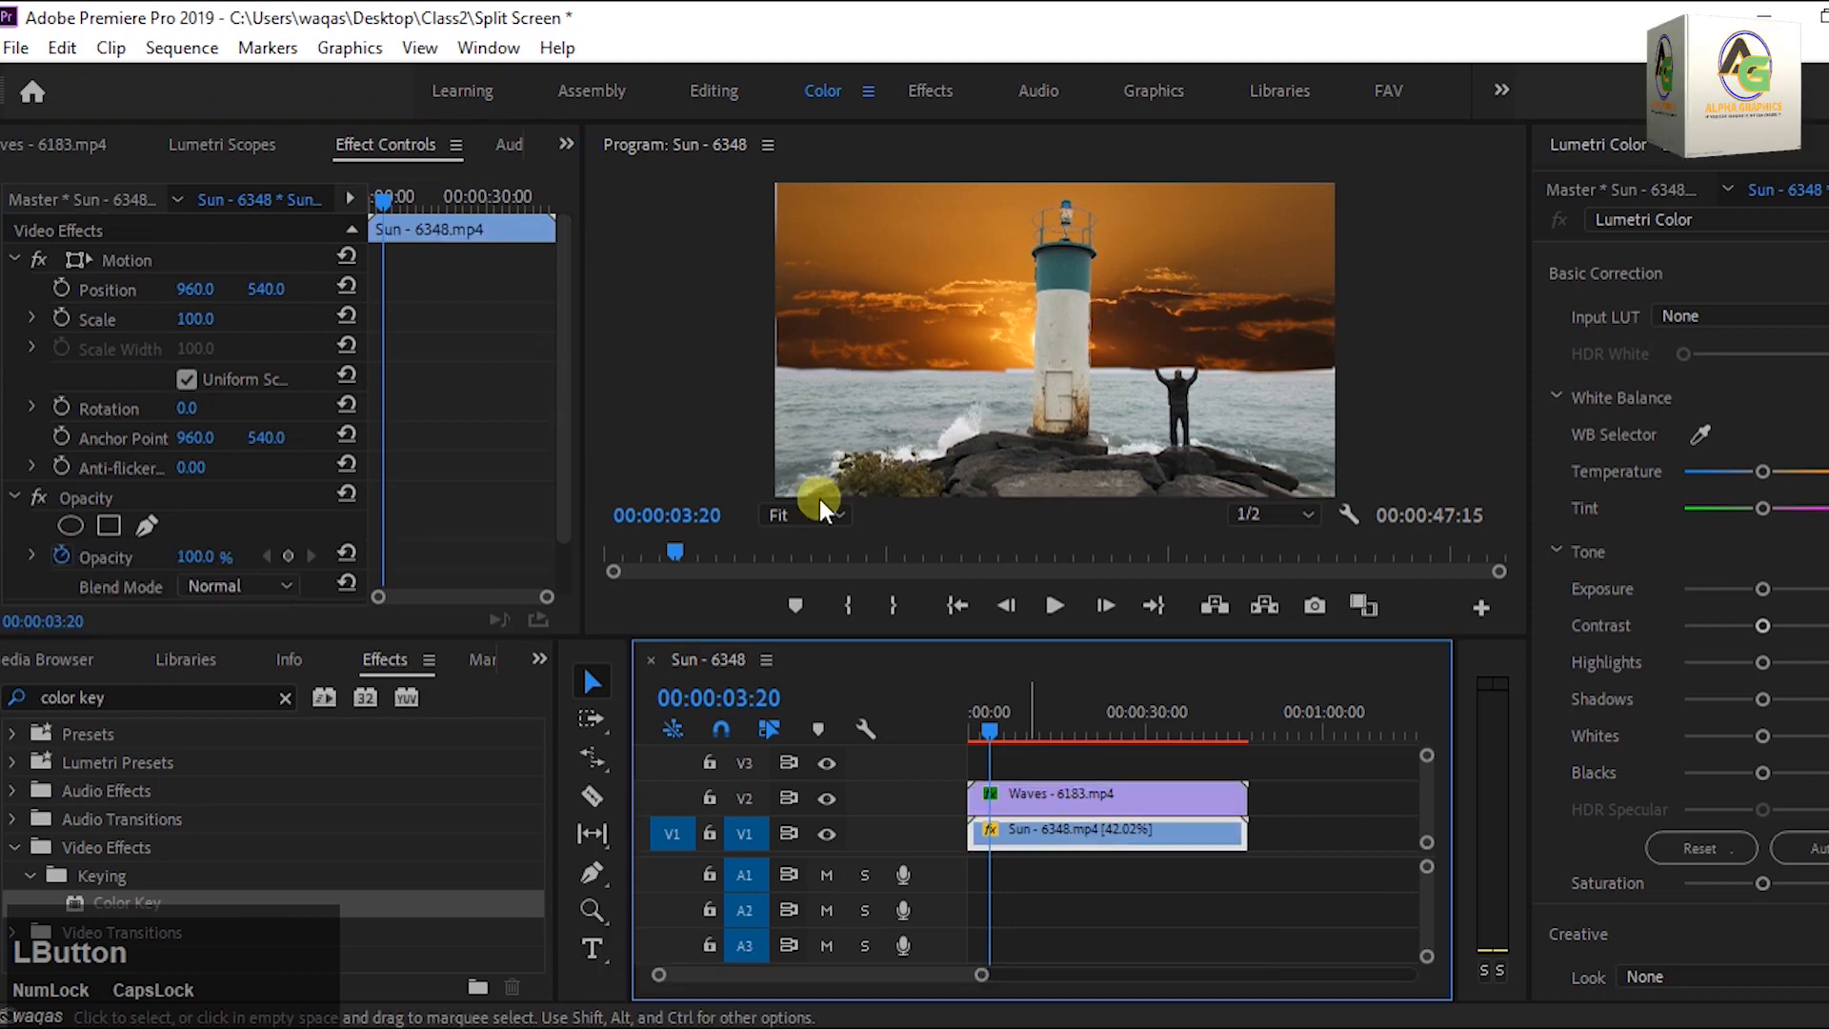
pyautogui.moveTo(265, 289)
pyautogui.mouseDown()
pyautogui.moveTo(5, 375)
pyautogui.moveTo(259, 285)
pyautogui.moveTo(15, 314)
pyautogui.moveTo(237, 286)
pyautogui.moveTo(78, 334)
pyautogui.moveTo(789, 414)
pyautogui.moveTo(1786, 398)
pyautogui.moveTo(259, 303)
pyautogui.mouseUp()
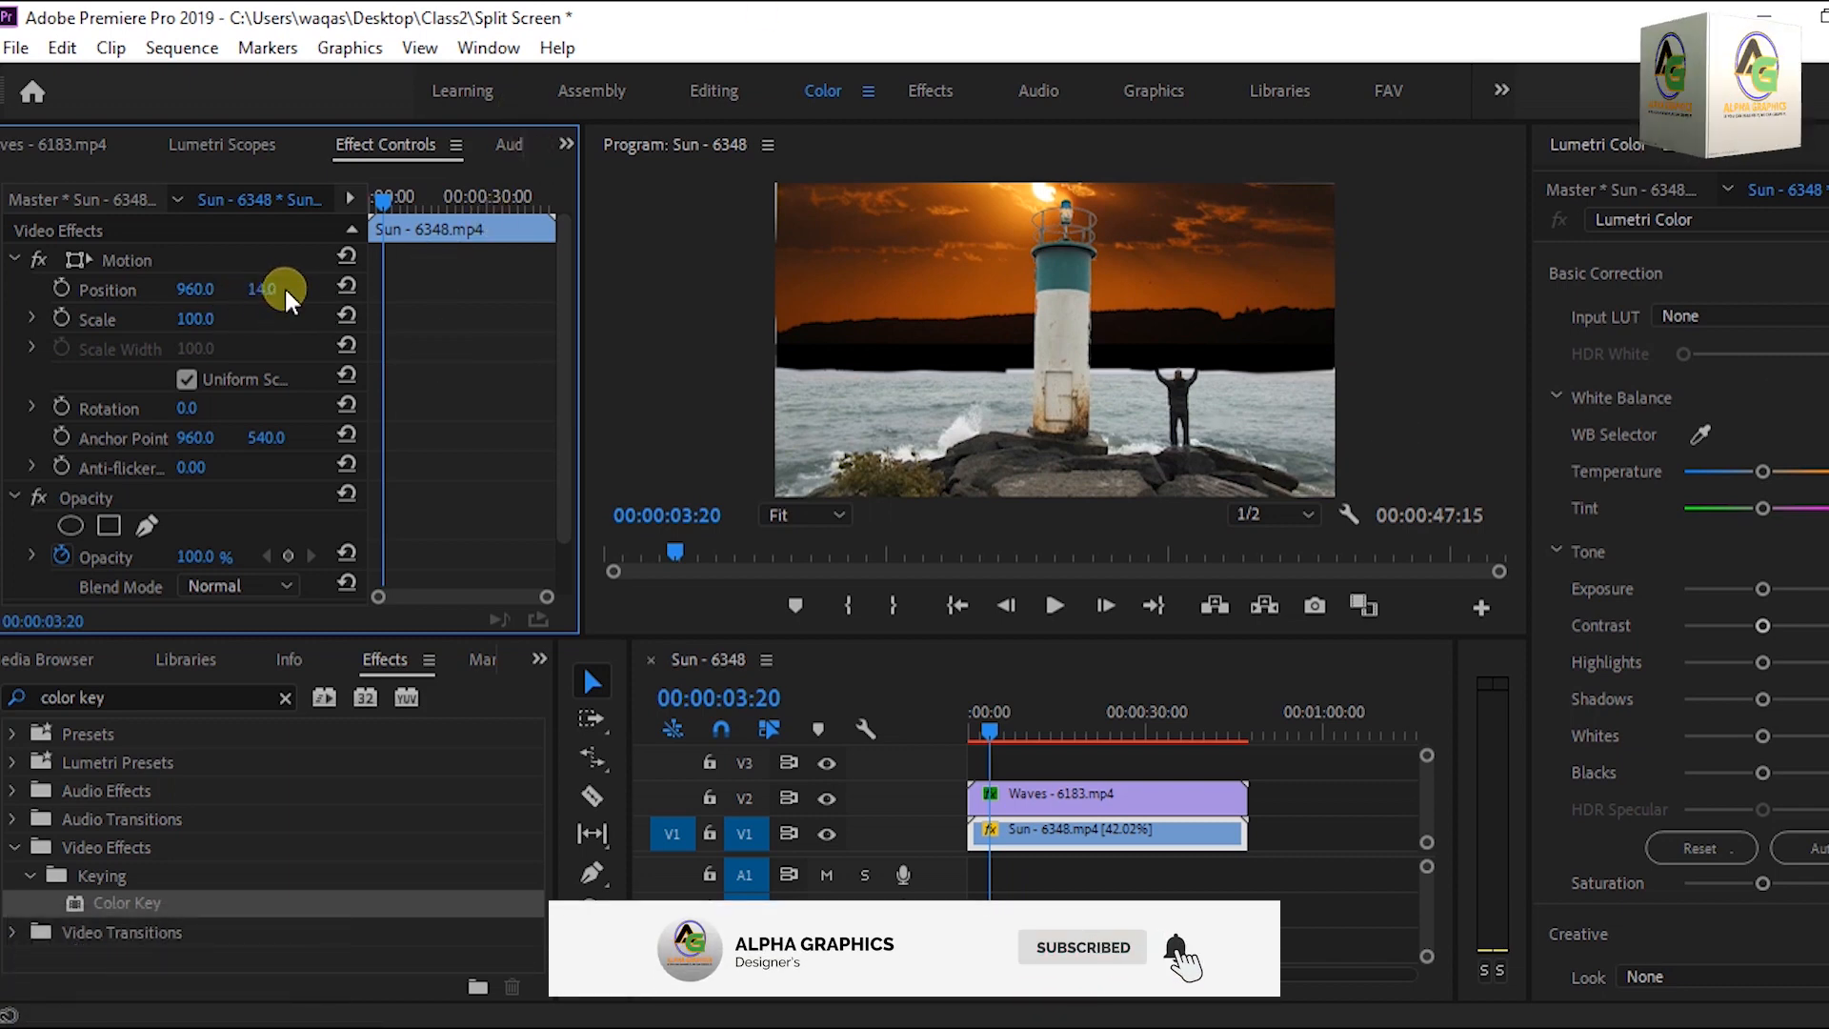
pyautogui.moveTo(255, 289); pyautogui.dragTo(345, 286)
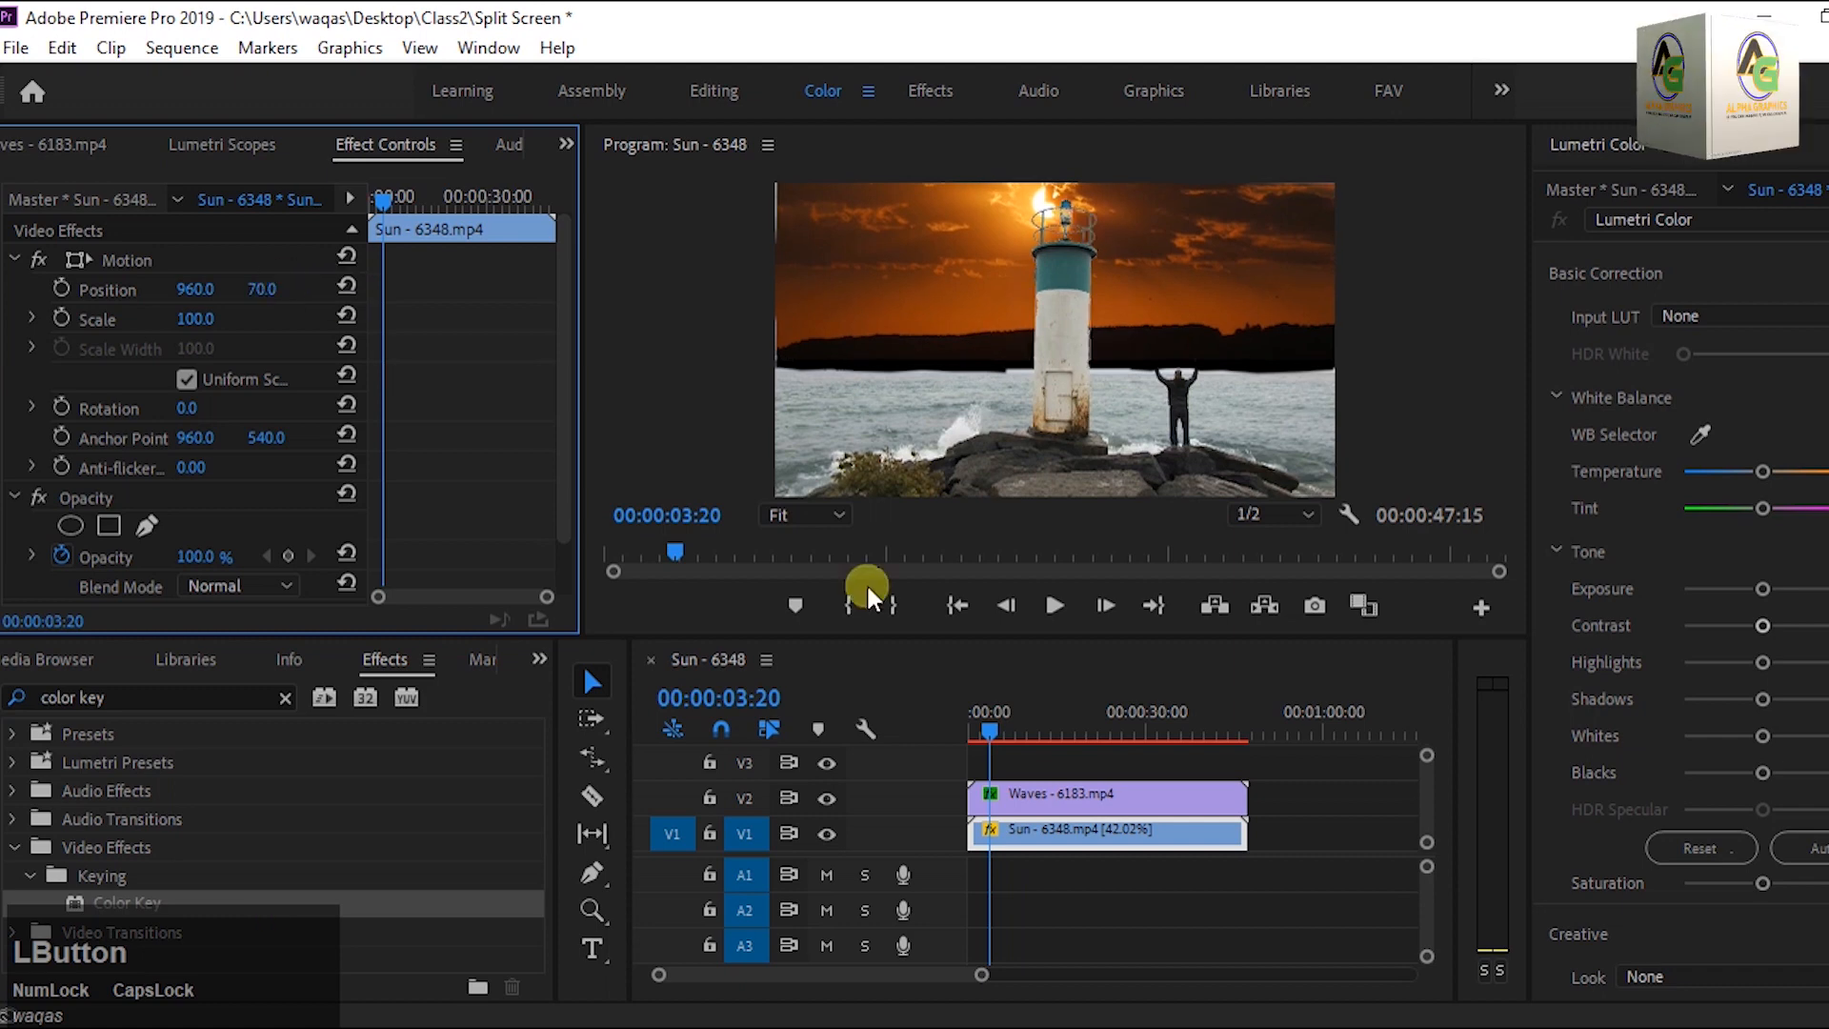
# Play the sequence from 00:00:00:12 to 00:00:01:17 to check the repositioned sky.
pyautogui.click(1170, 873)
pyautogui.click(978, 730)
pyautogui.click(1094, 833)
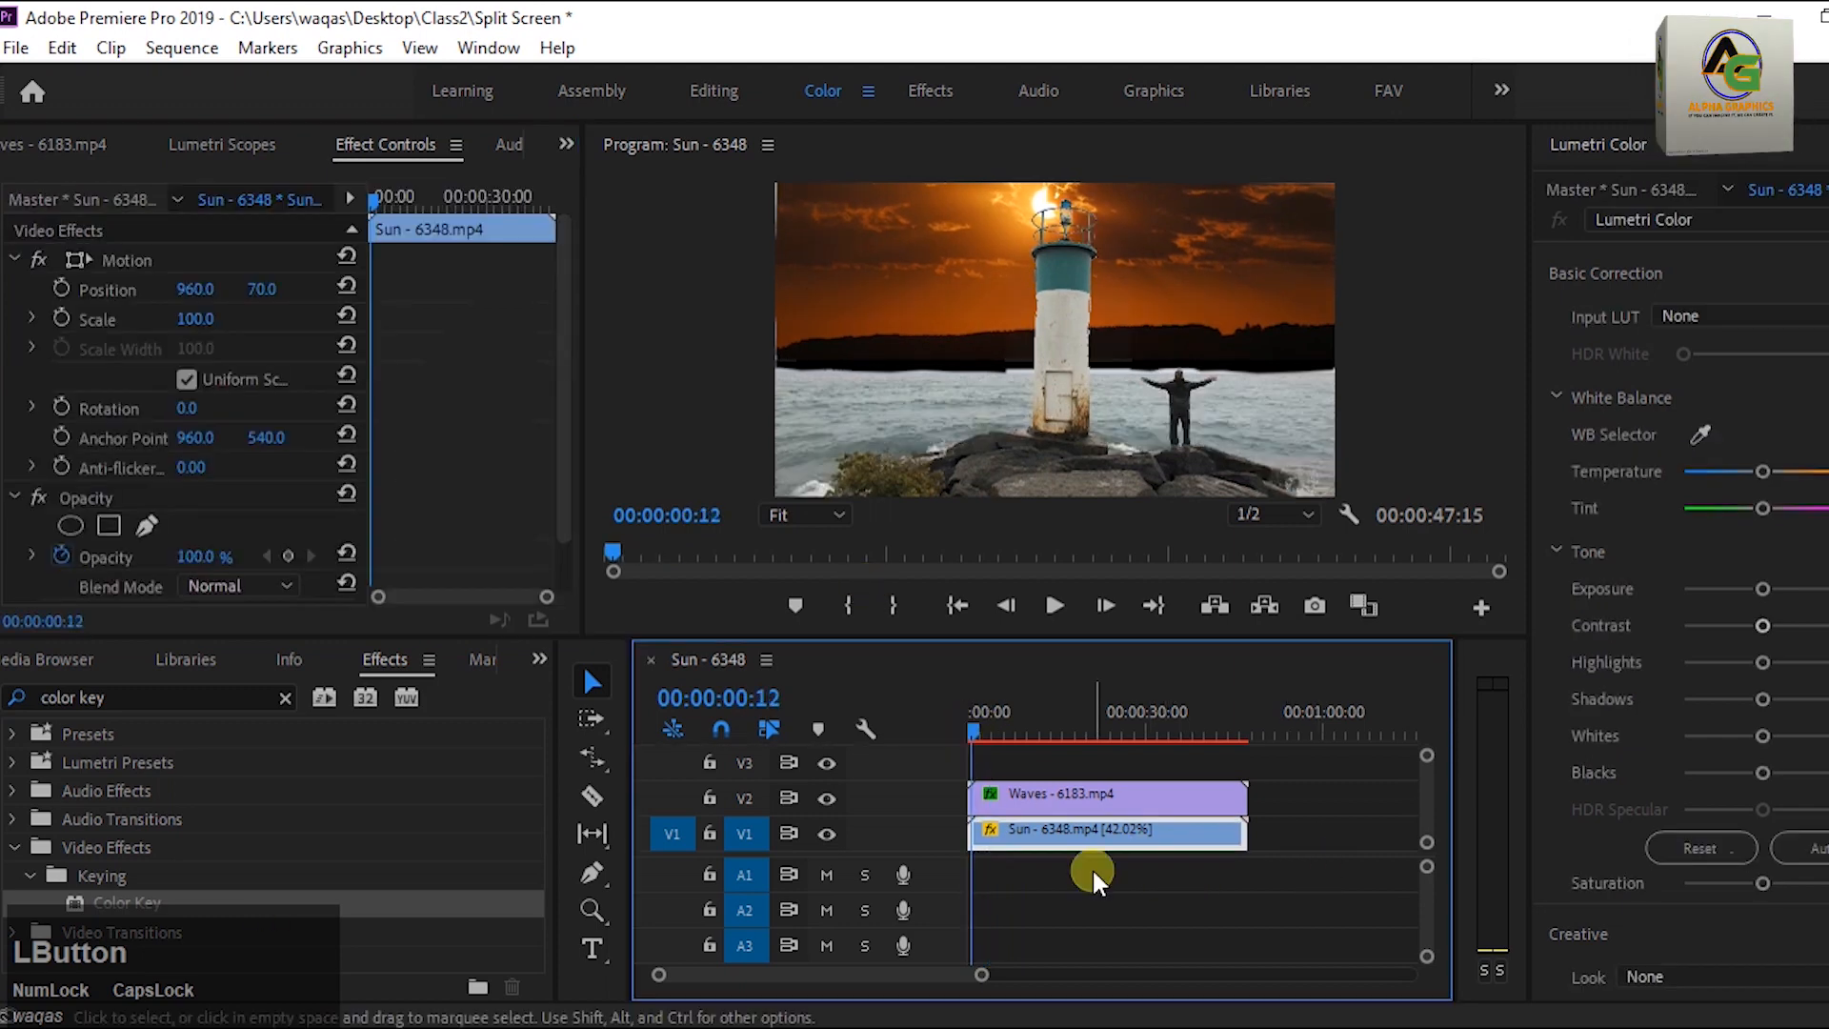
pyautogui.press('space')
pyautogui.click(1099, 913)
pyautogui.press('space')
pyautogui.press('space')
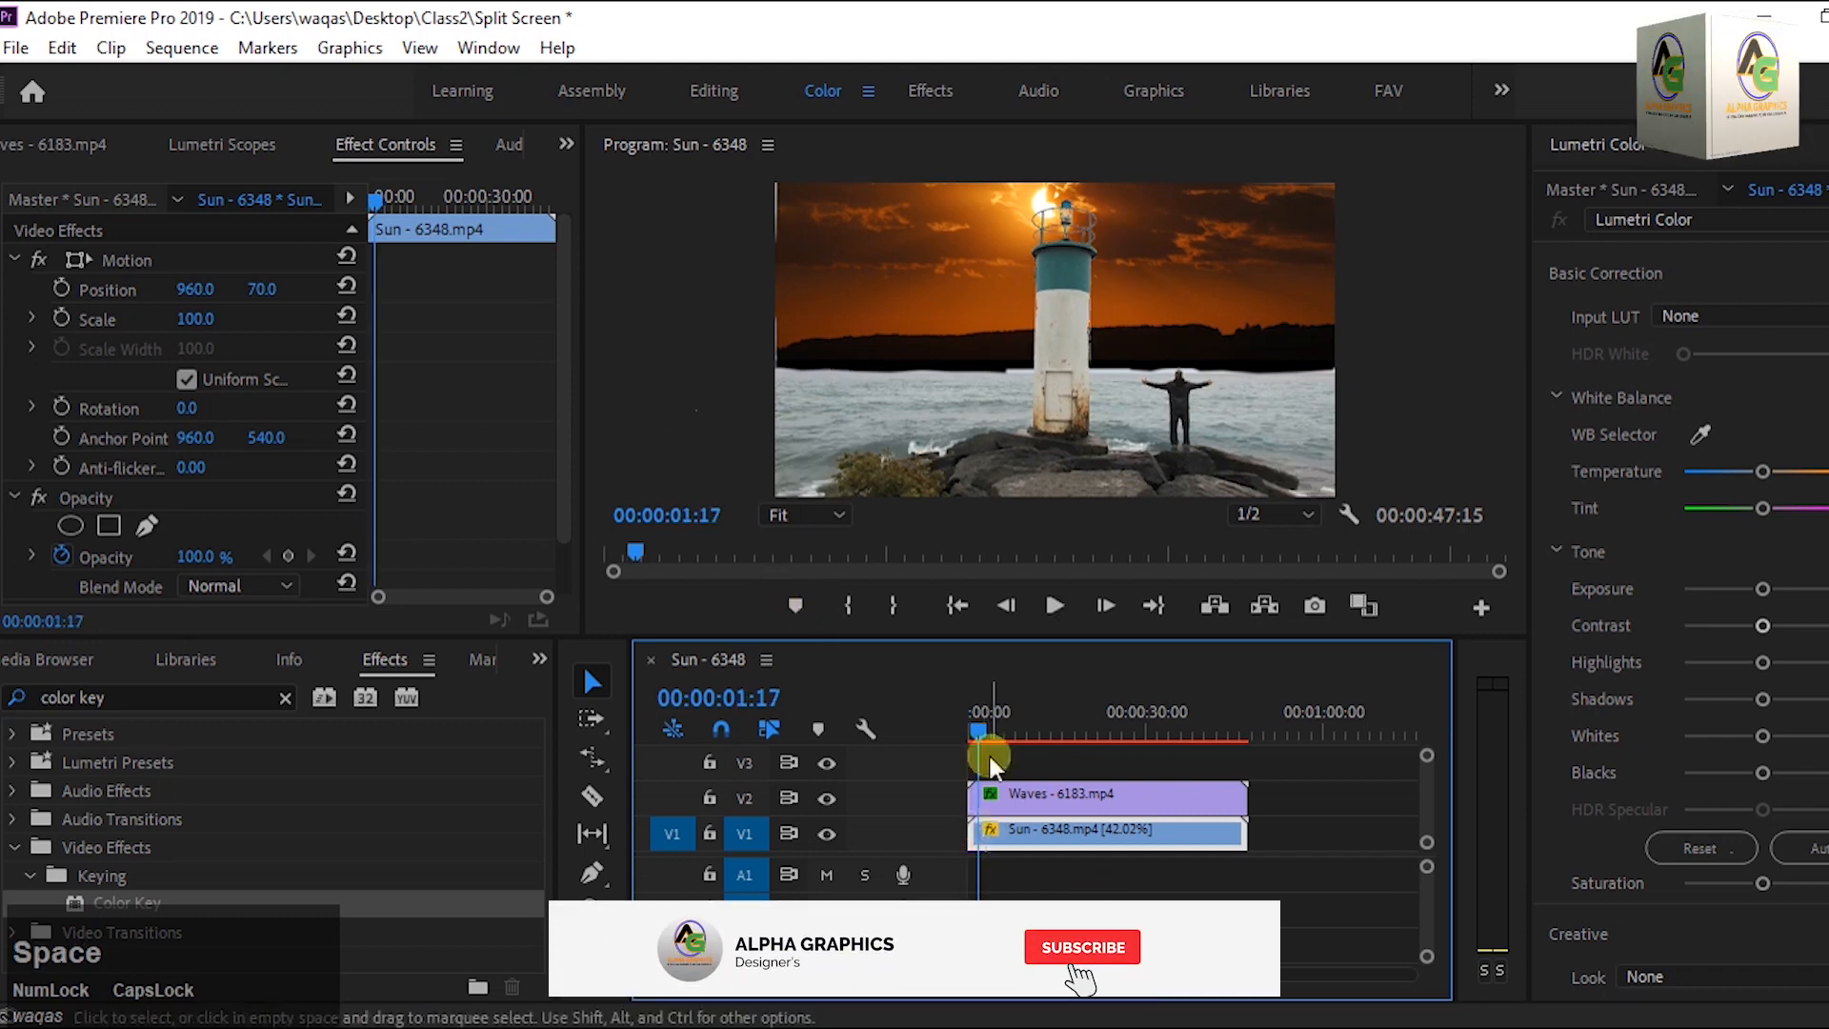
# Play the sequence from the start to 00:00:02:12 in an enlarged preview and examine the composite.
pyautogui.moveTo(980, 724); pyautogui.dragTo(948, 724)
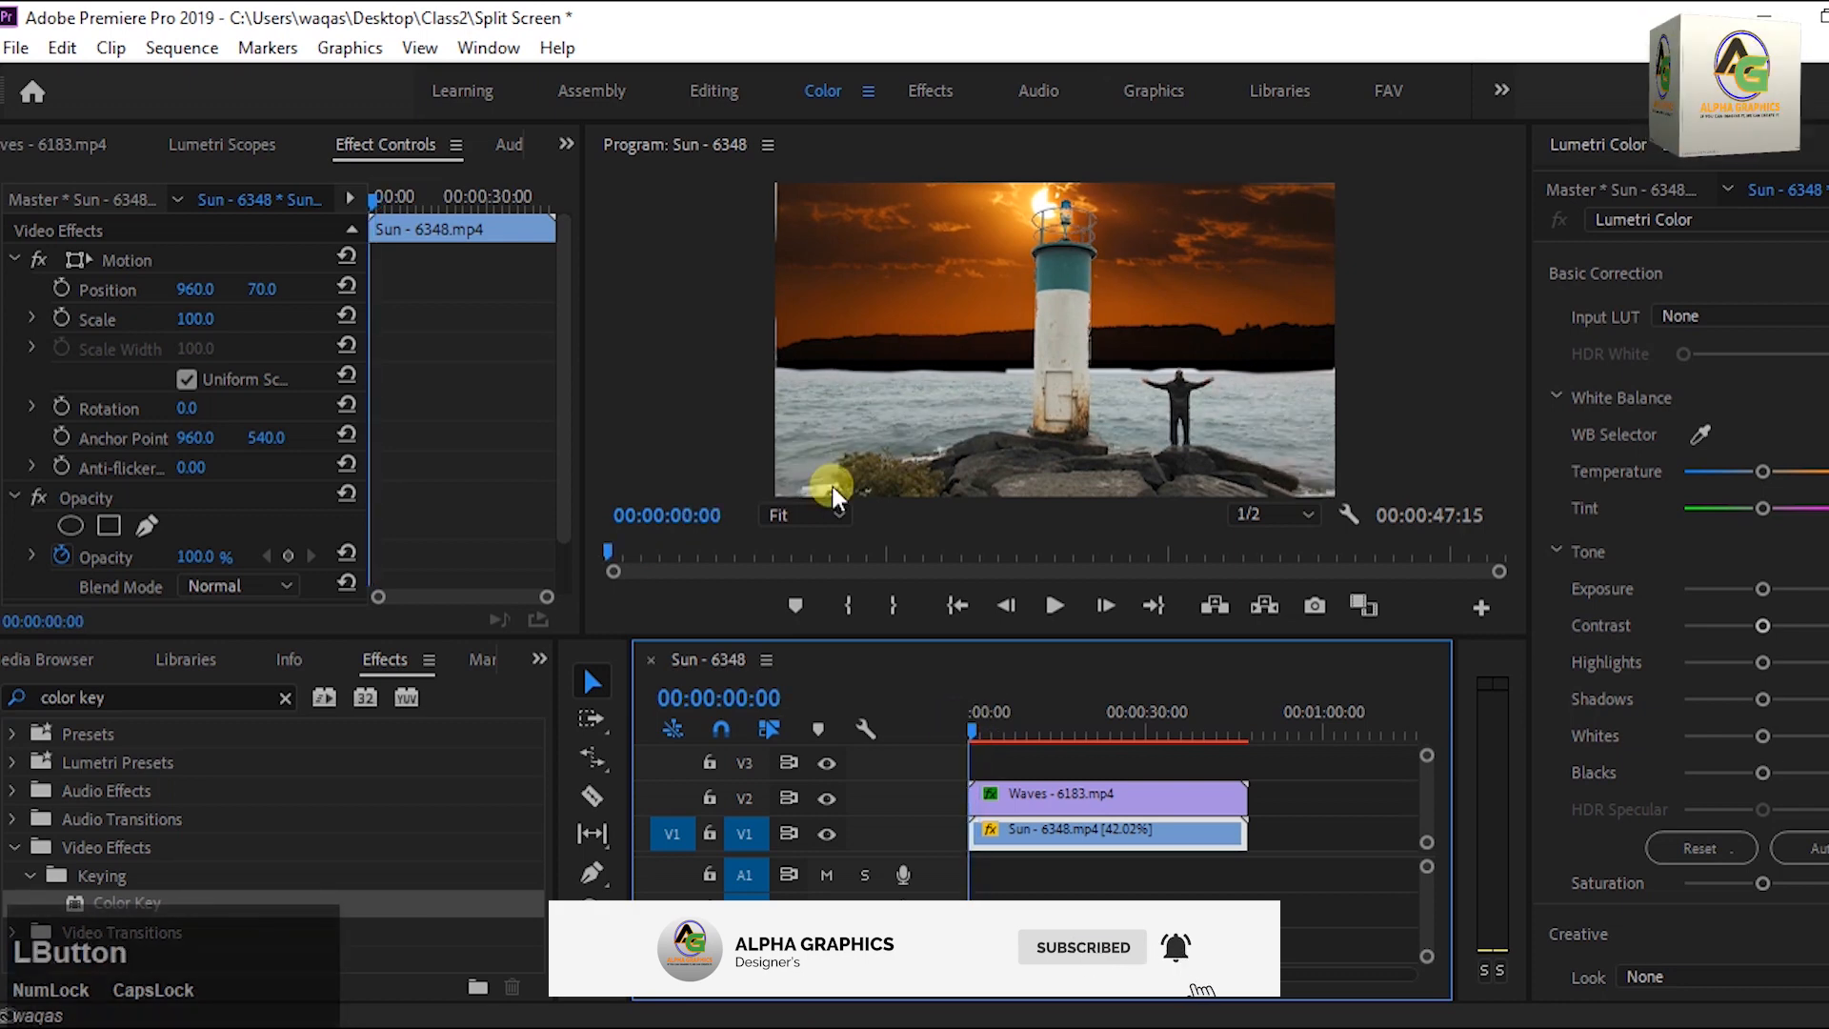
pyautogui.click(704, 314)
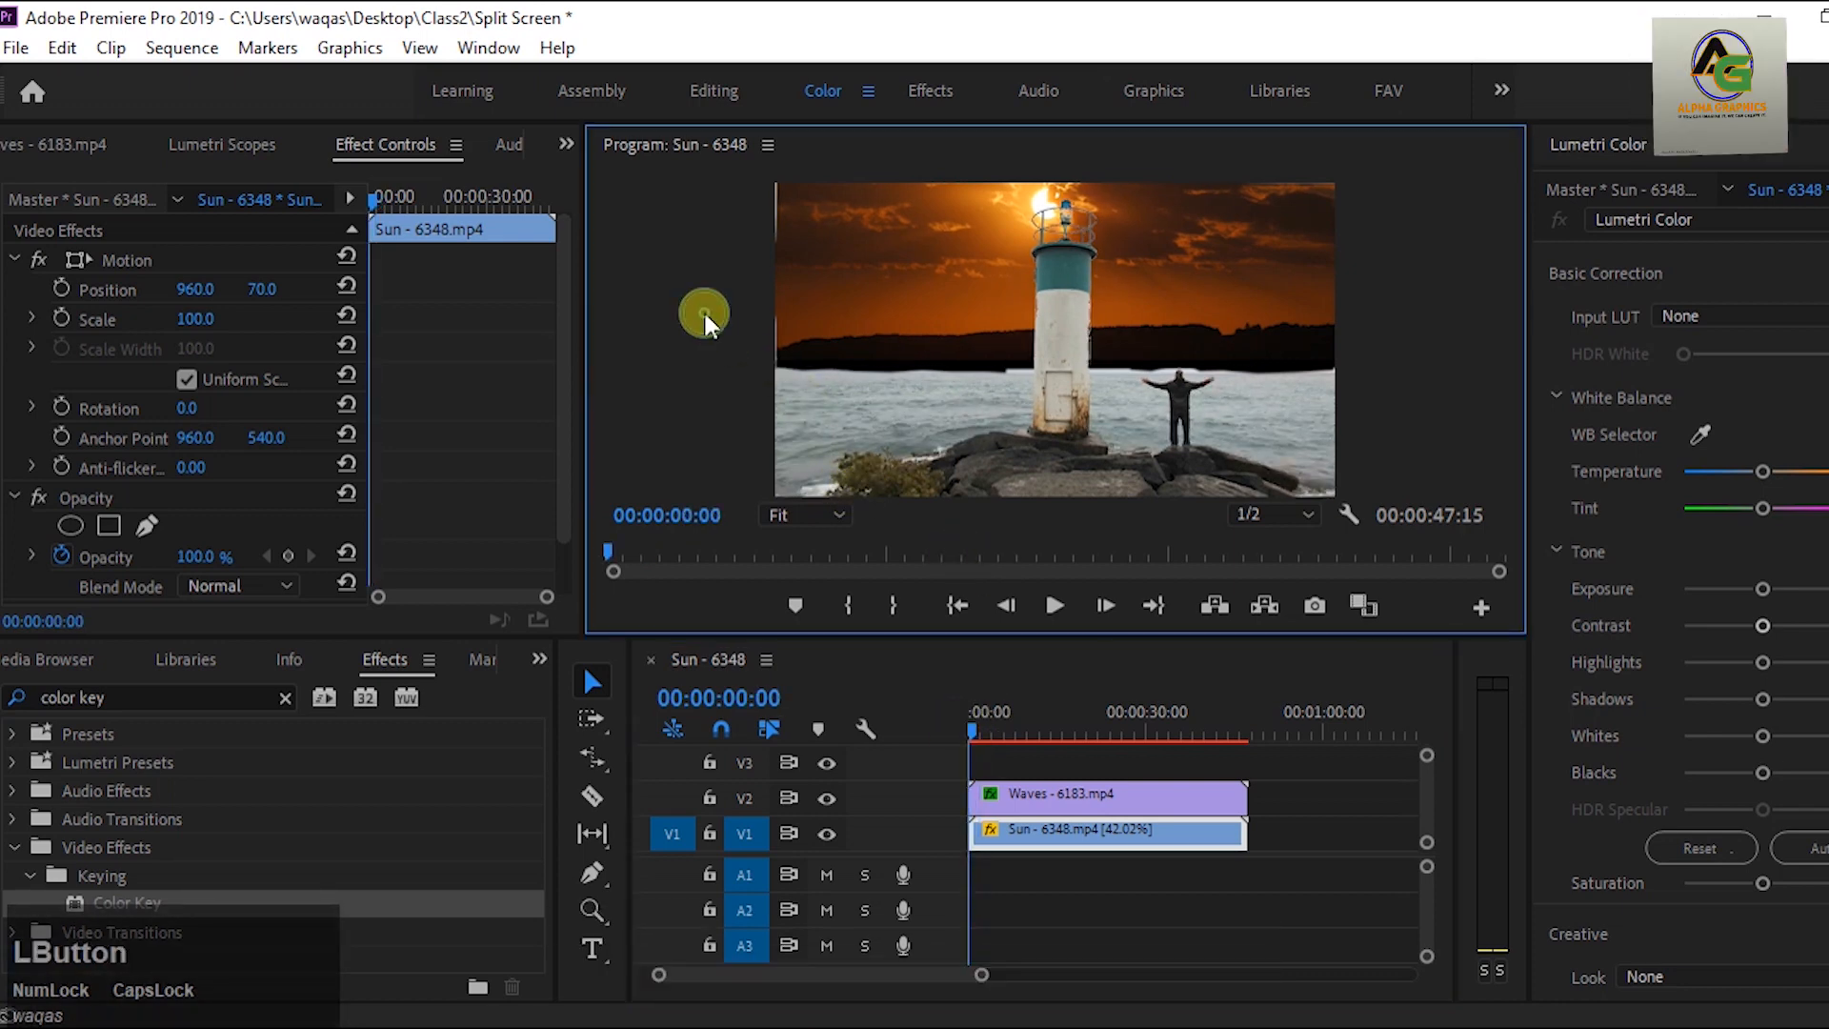
pyautogui.press('`')
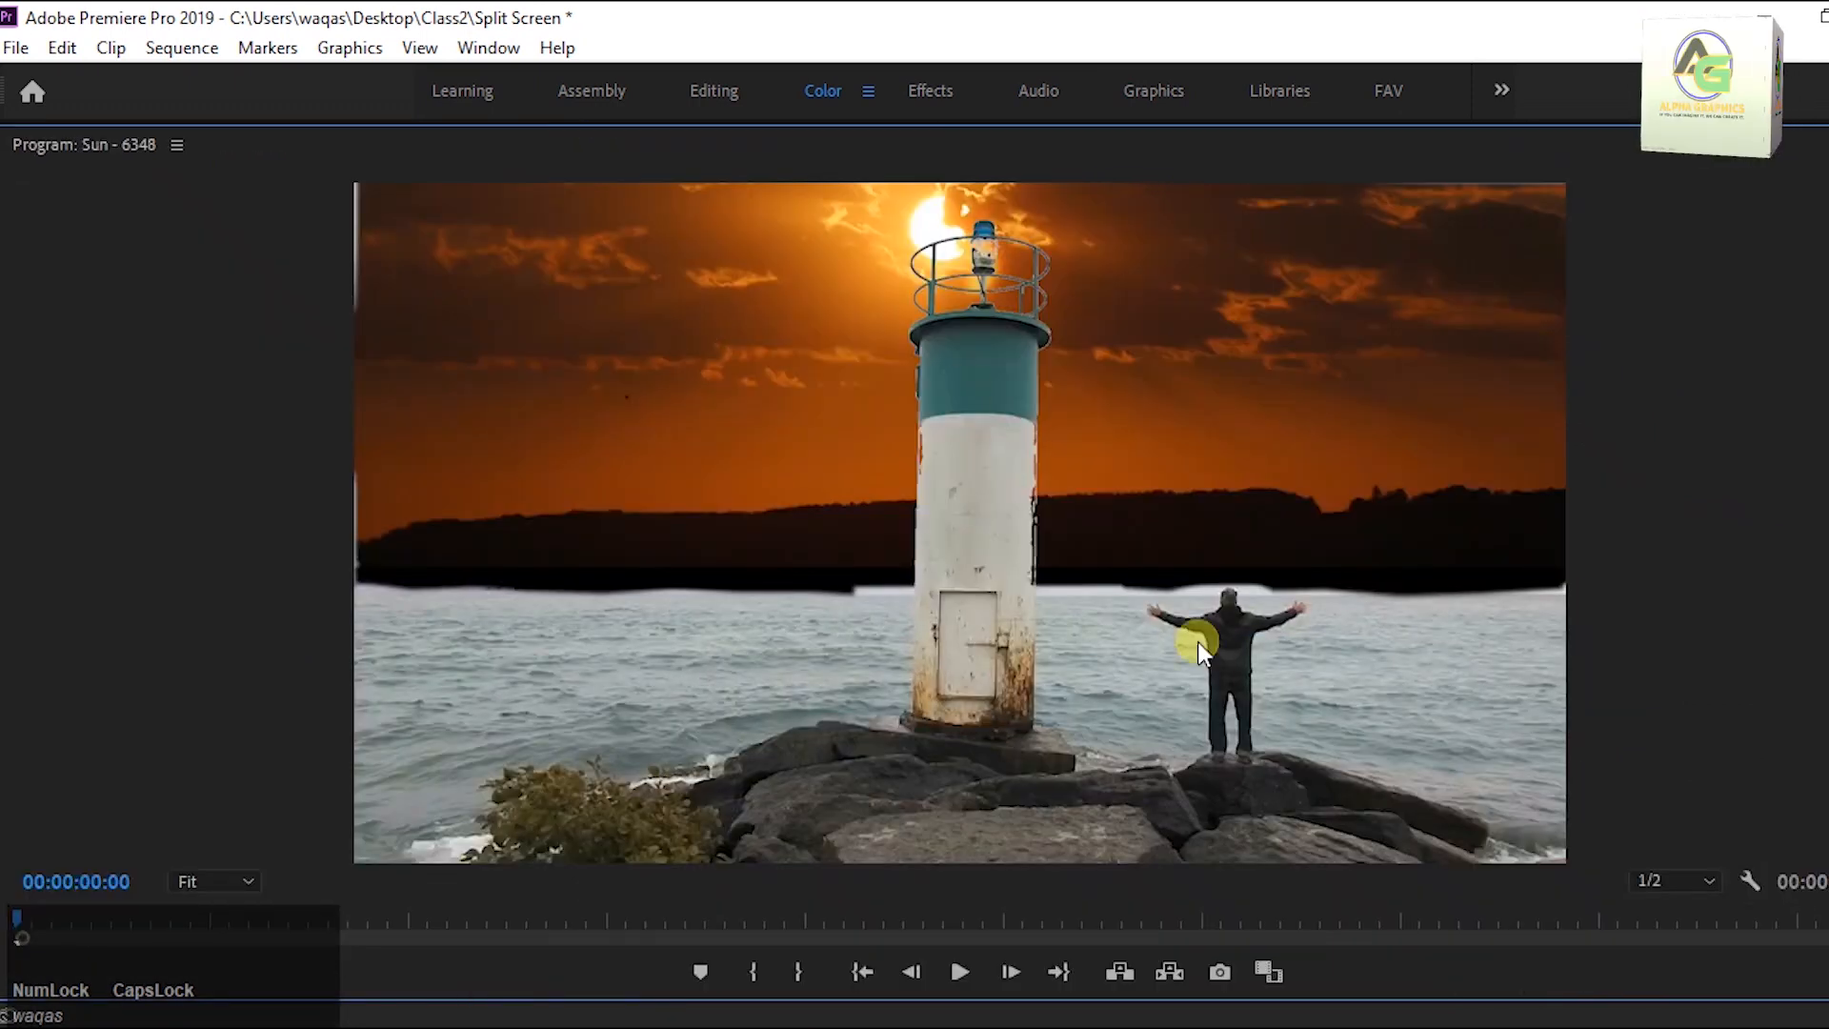
pyautogui.press('space')
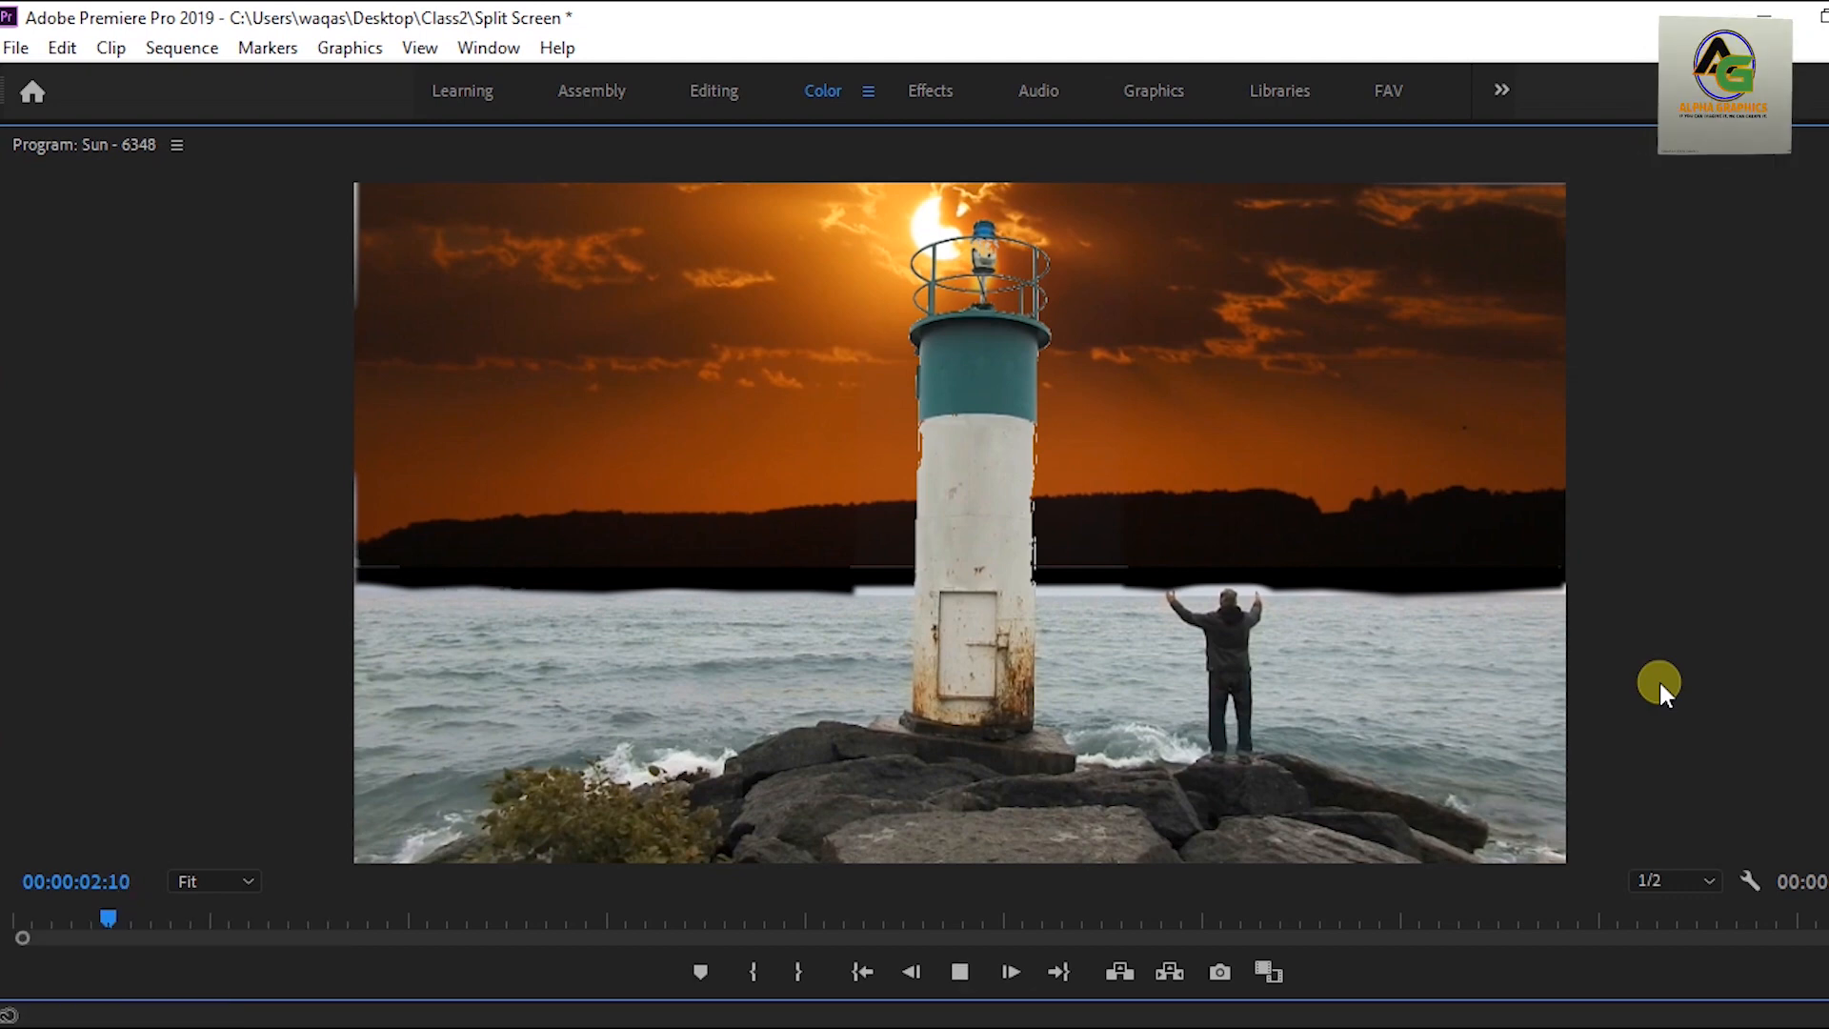
pyautogui.press('space')
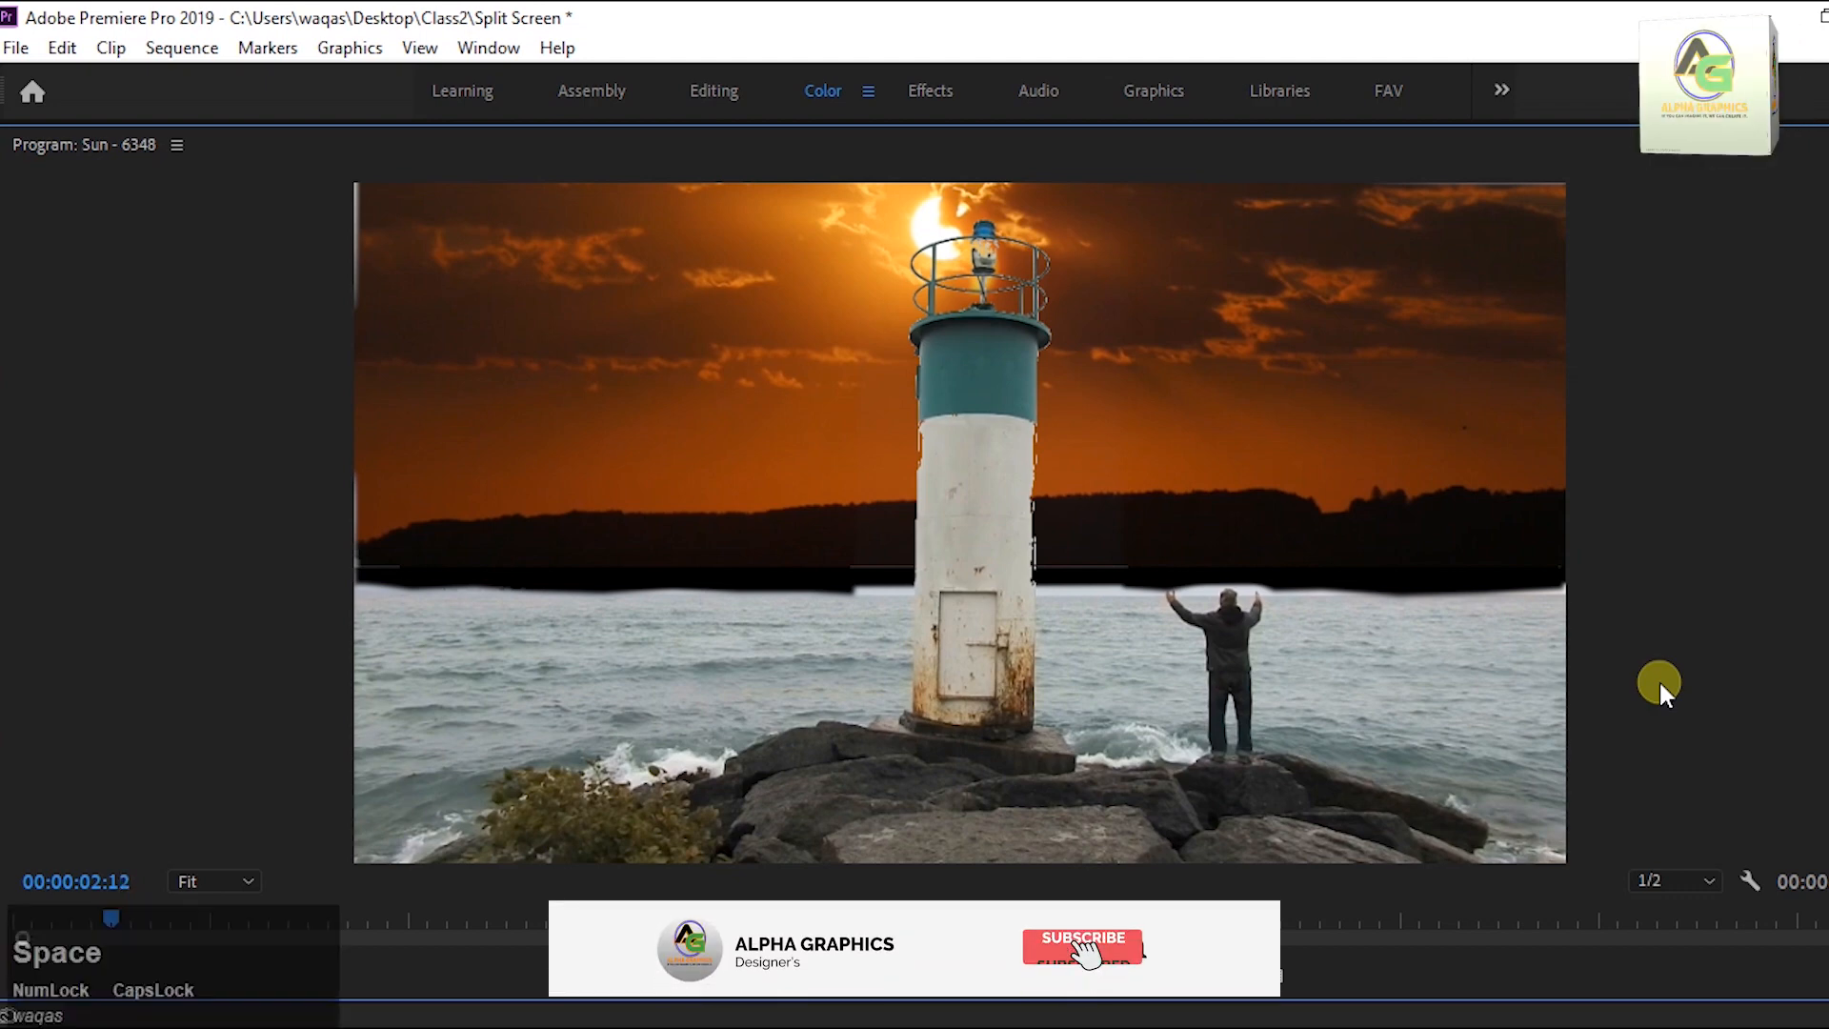
pyautogui.press('space')
pyautogui.press('`')
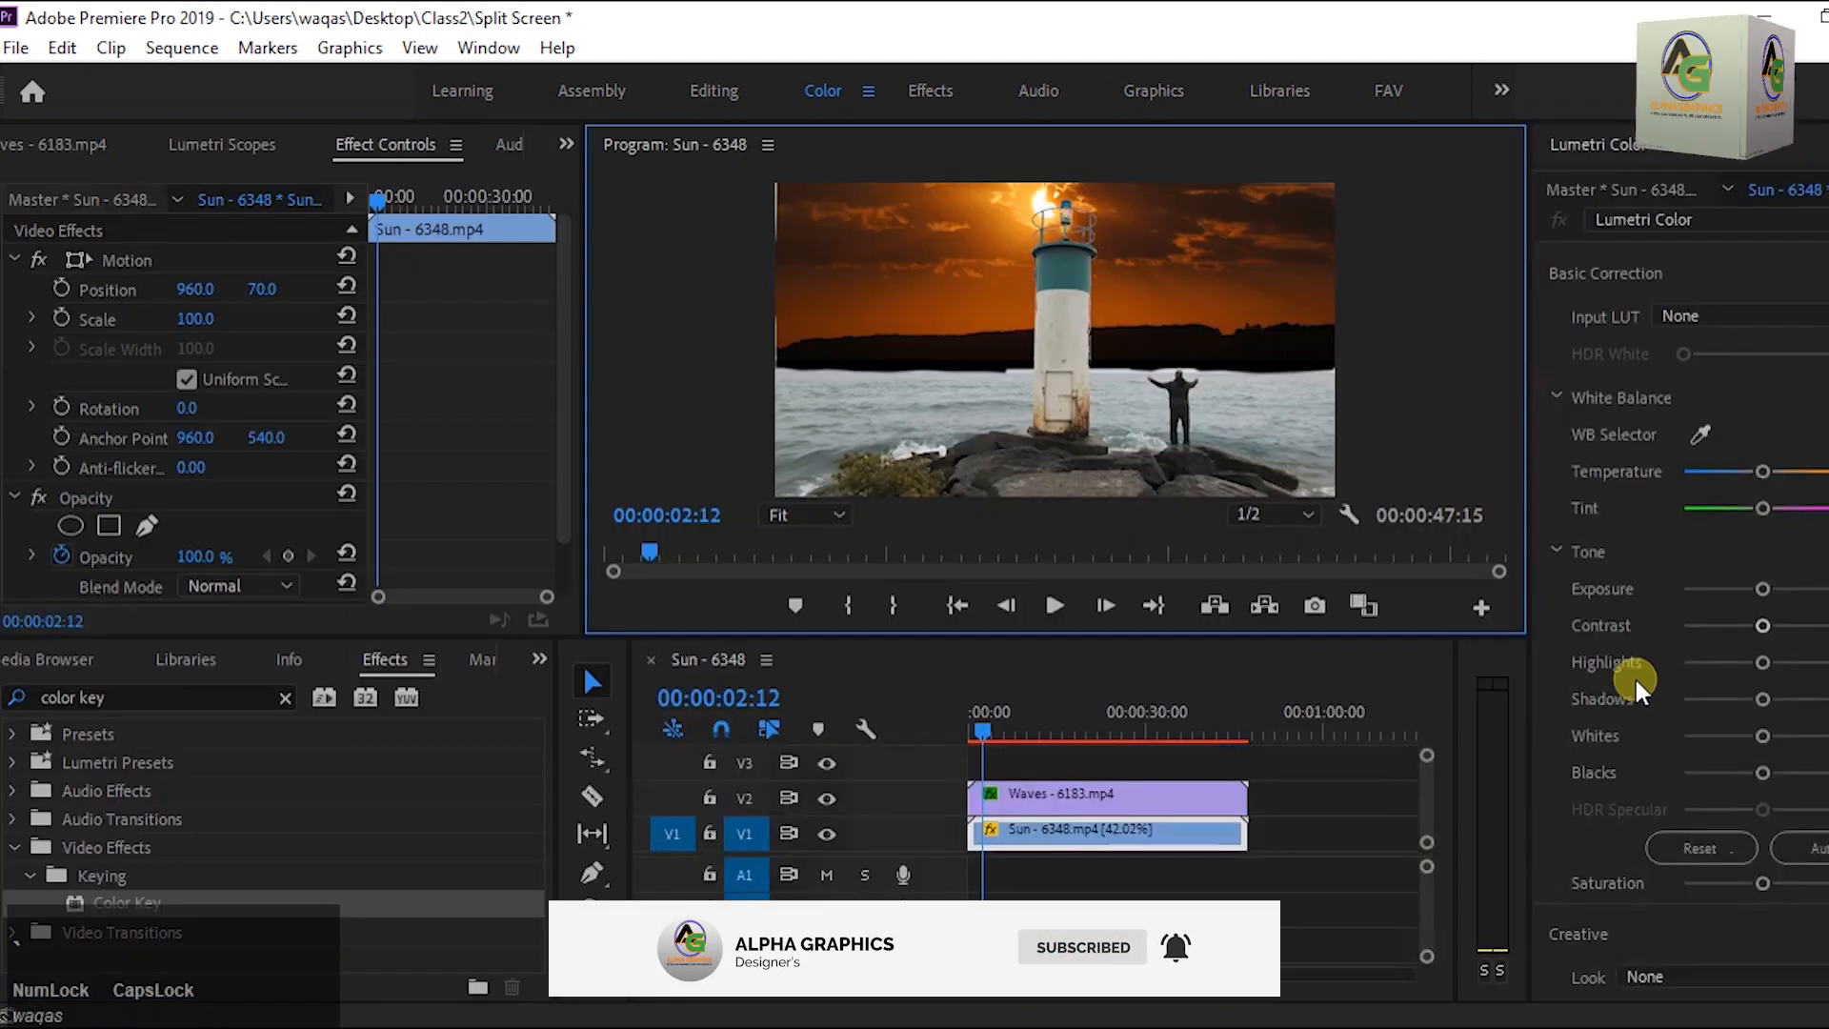
# Select both the Waves and Sun clips and render the sequence's preview.
pyautogui.click(1313, 820)
pyautogui.moveTo(1310, 838); pyautogui.dragTo(947, 788)
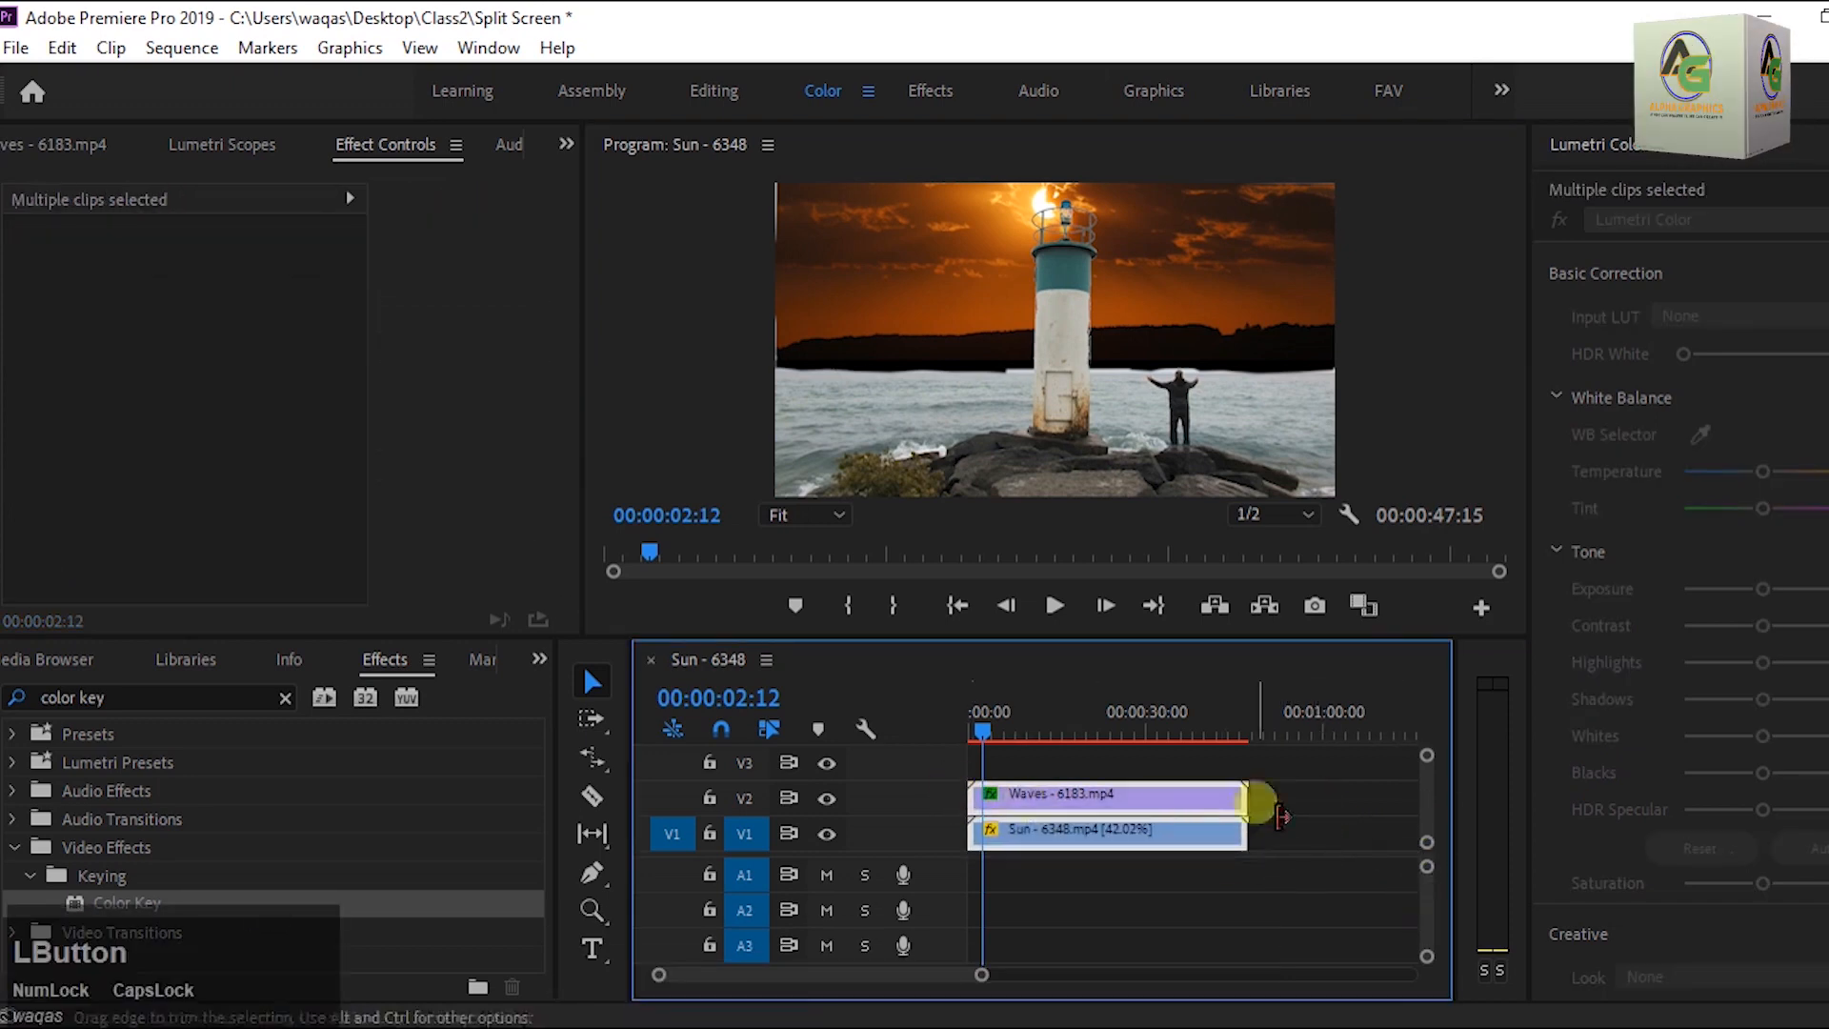
pyautogui.press('Return')
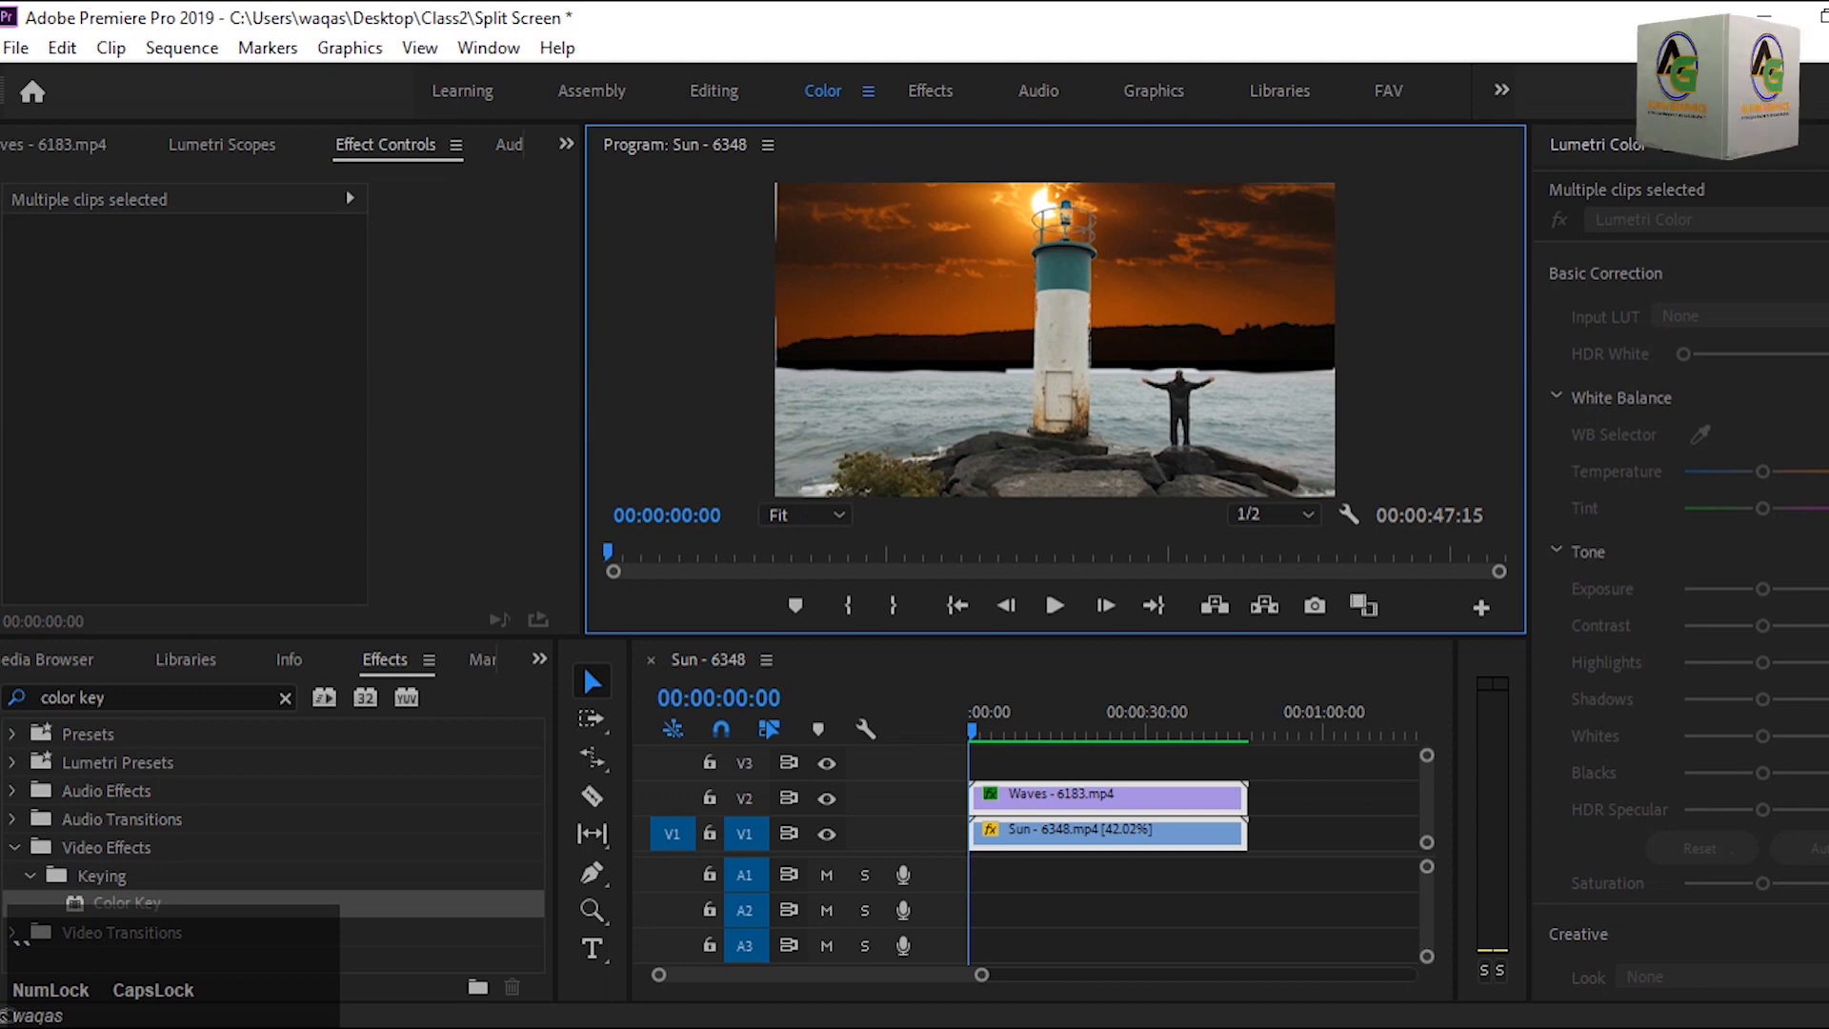
# Play the rendered sequence from the start to 00:00:15:04 in an enlarged preview.
pyautogui.press('`')
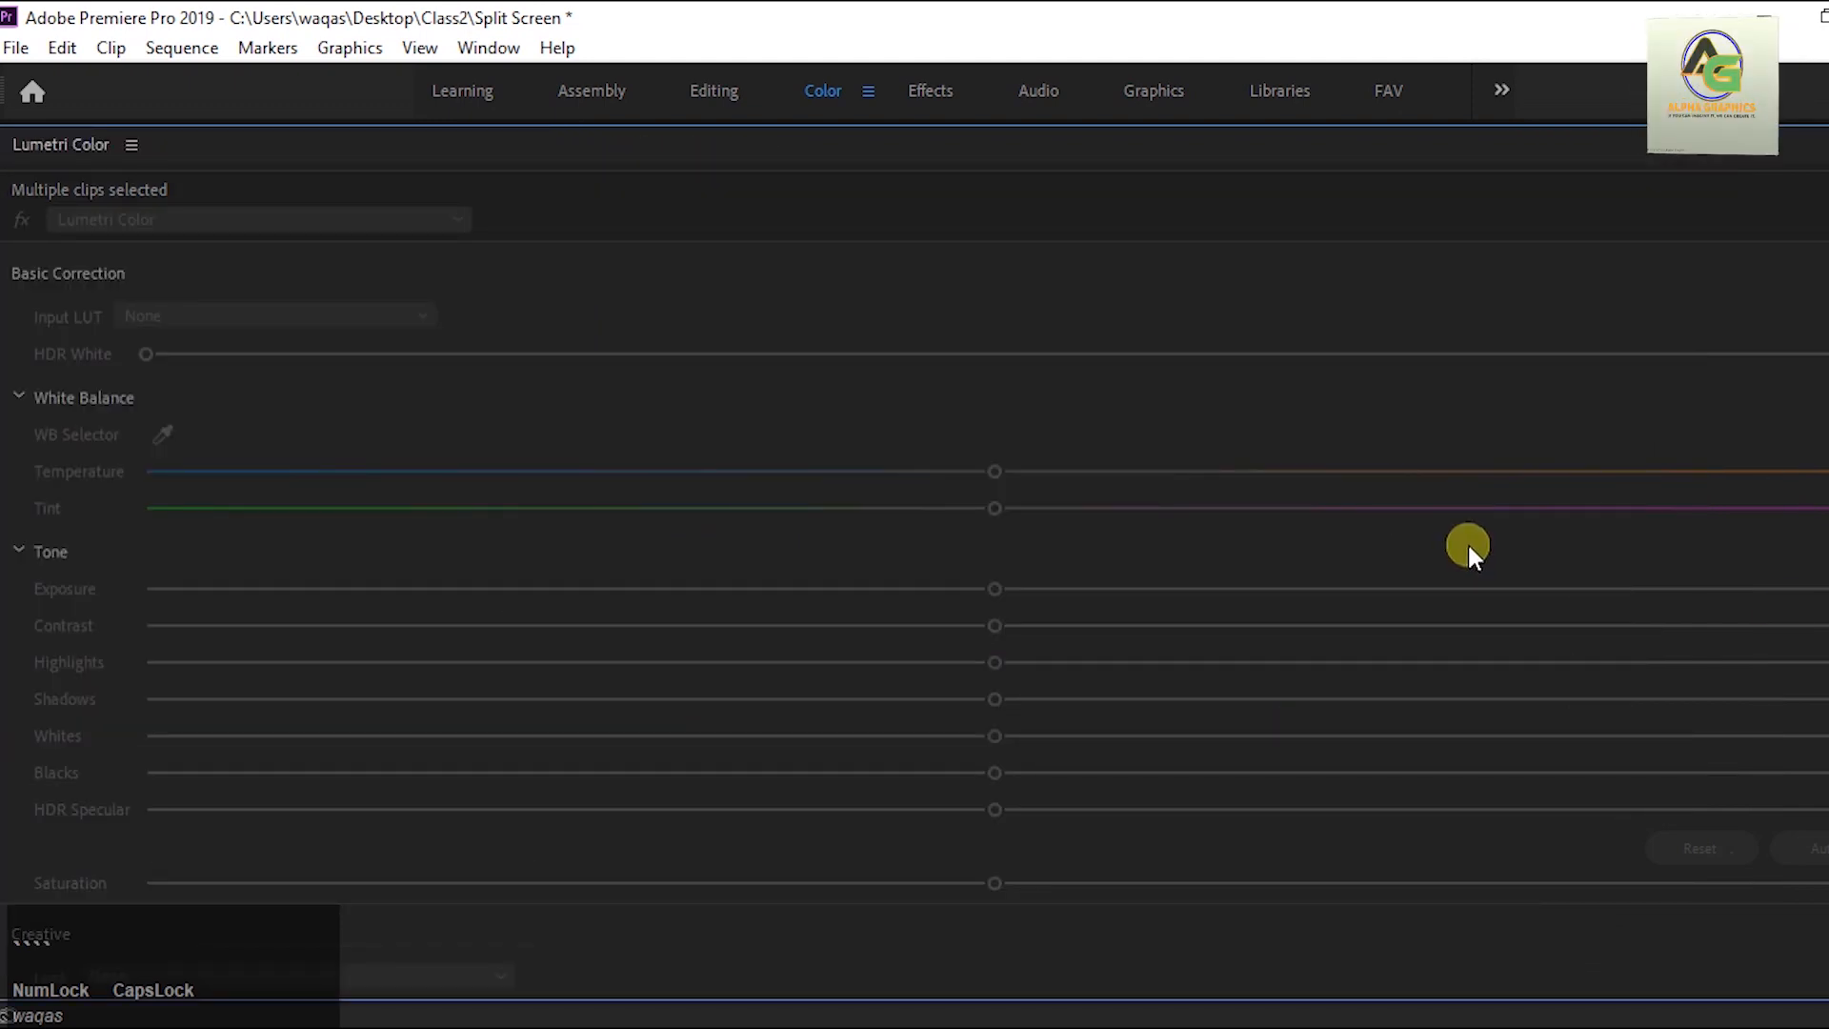
pyautogui.press('`')
pyautogui.press('`')
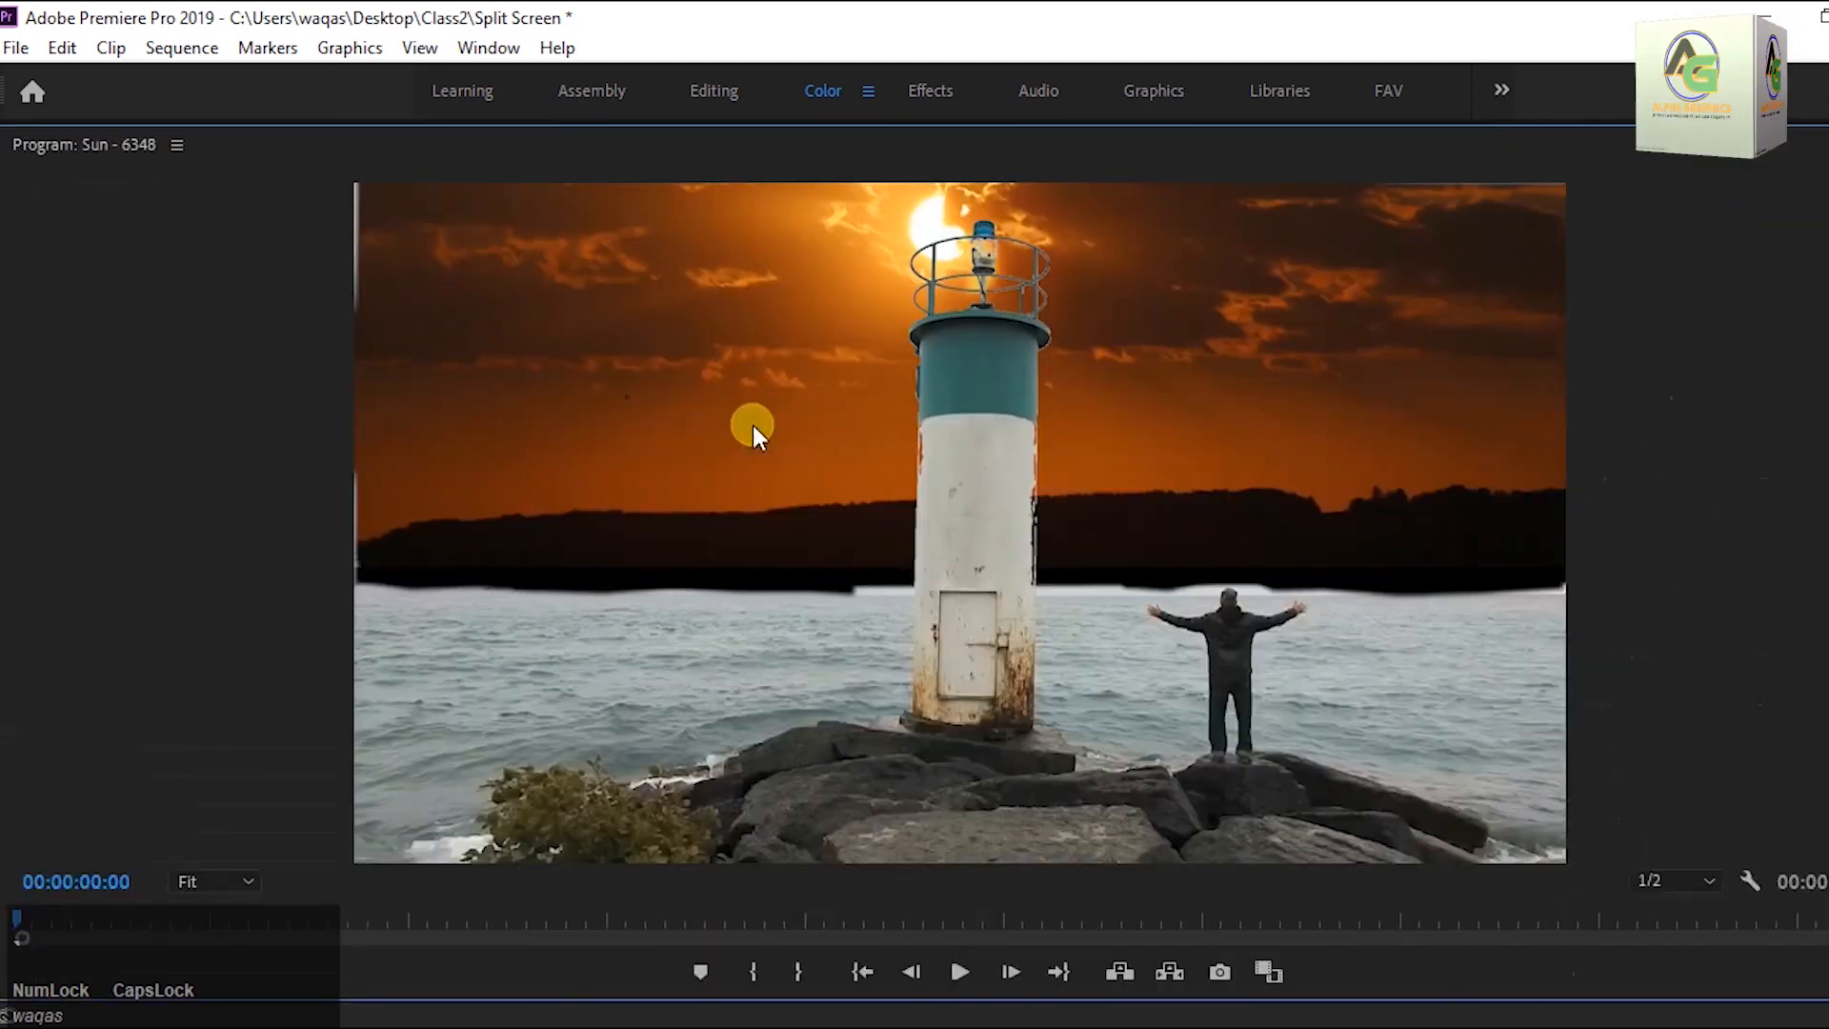
pyautogui.press('space')
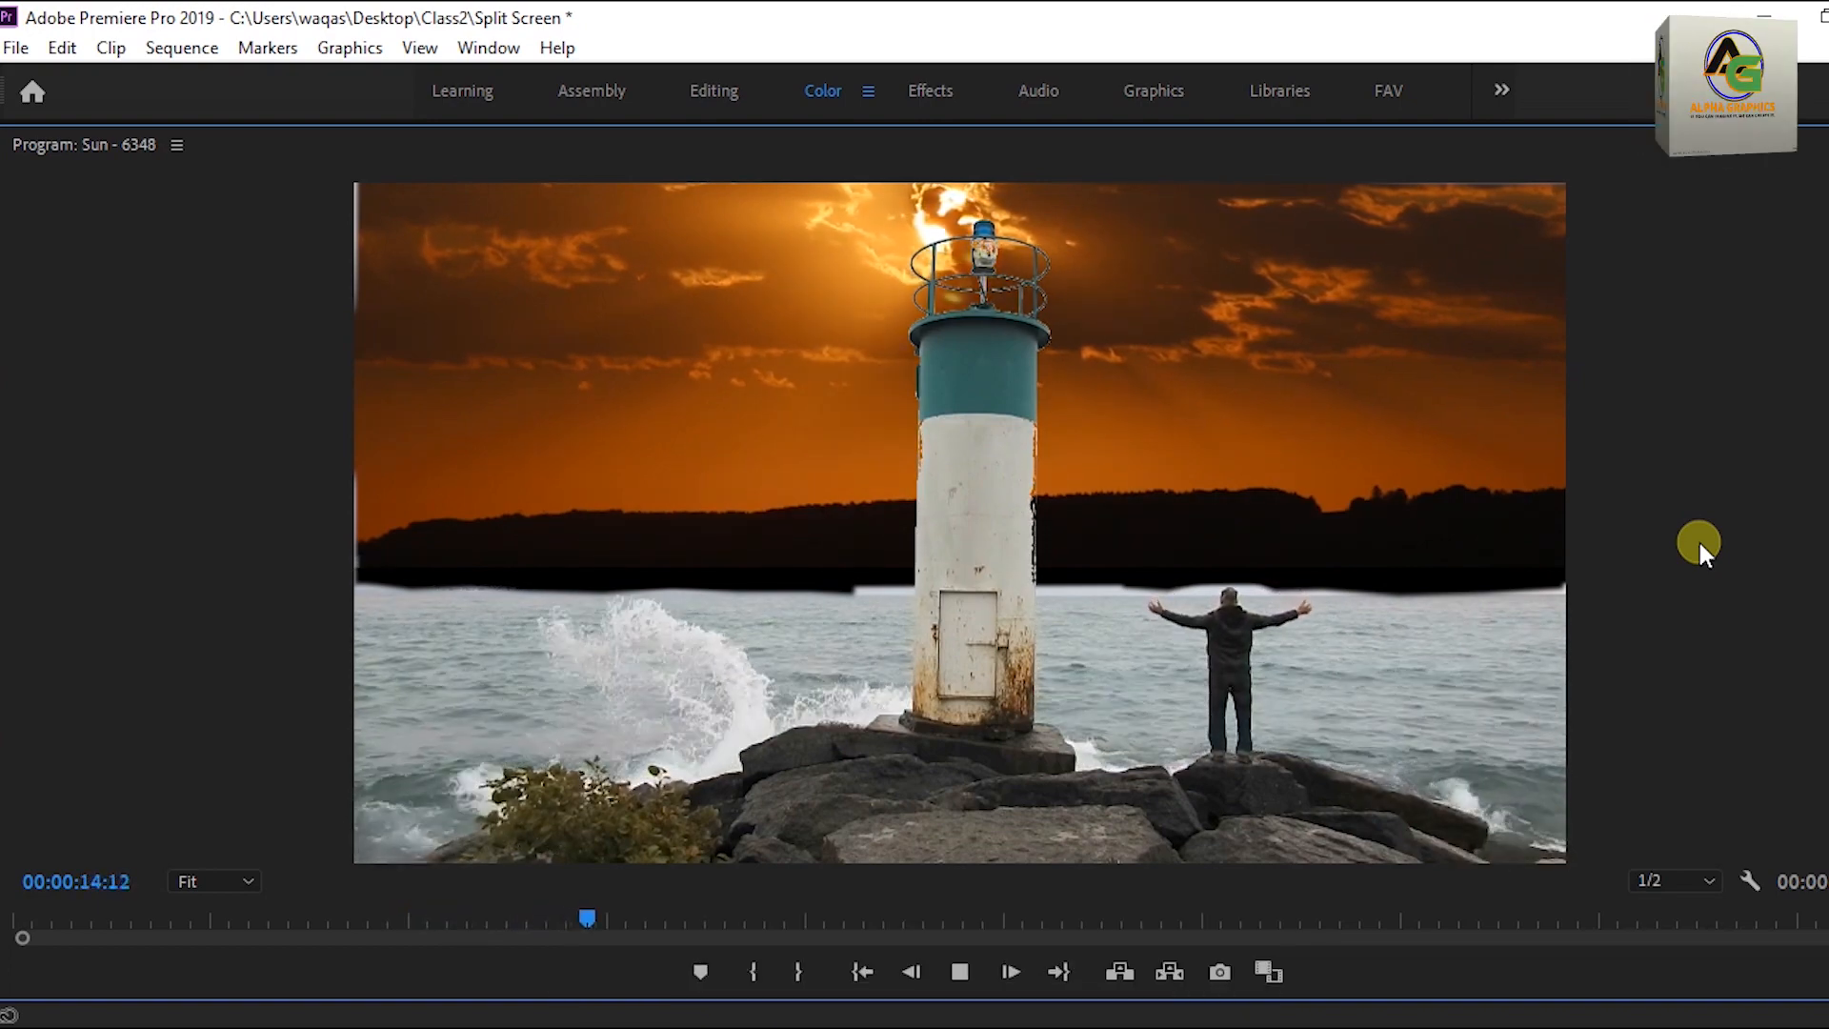
pyautogui.press('space')
pyautogui.press('`')
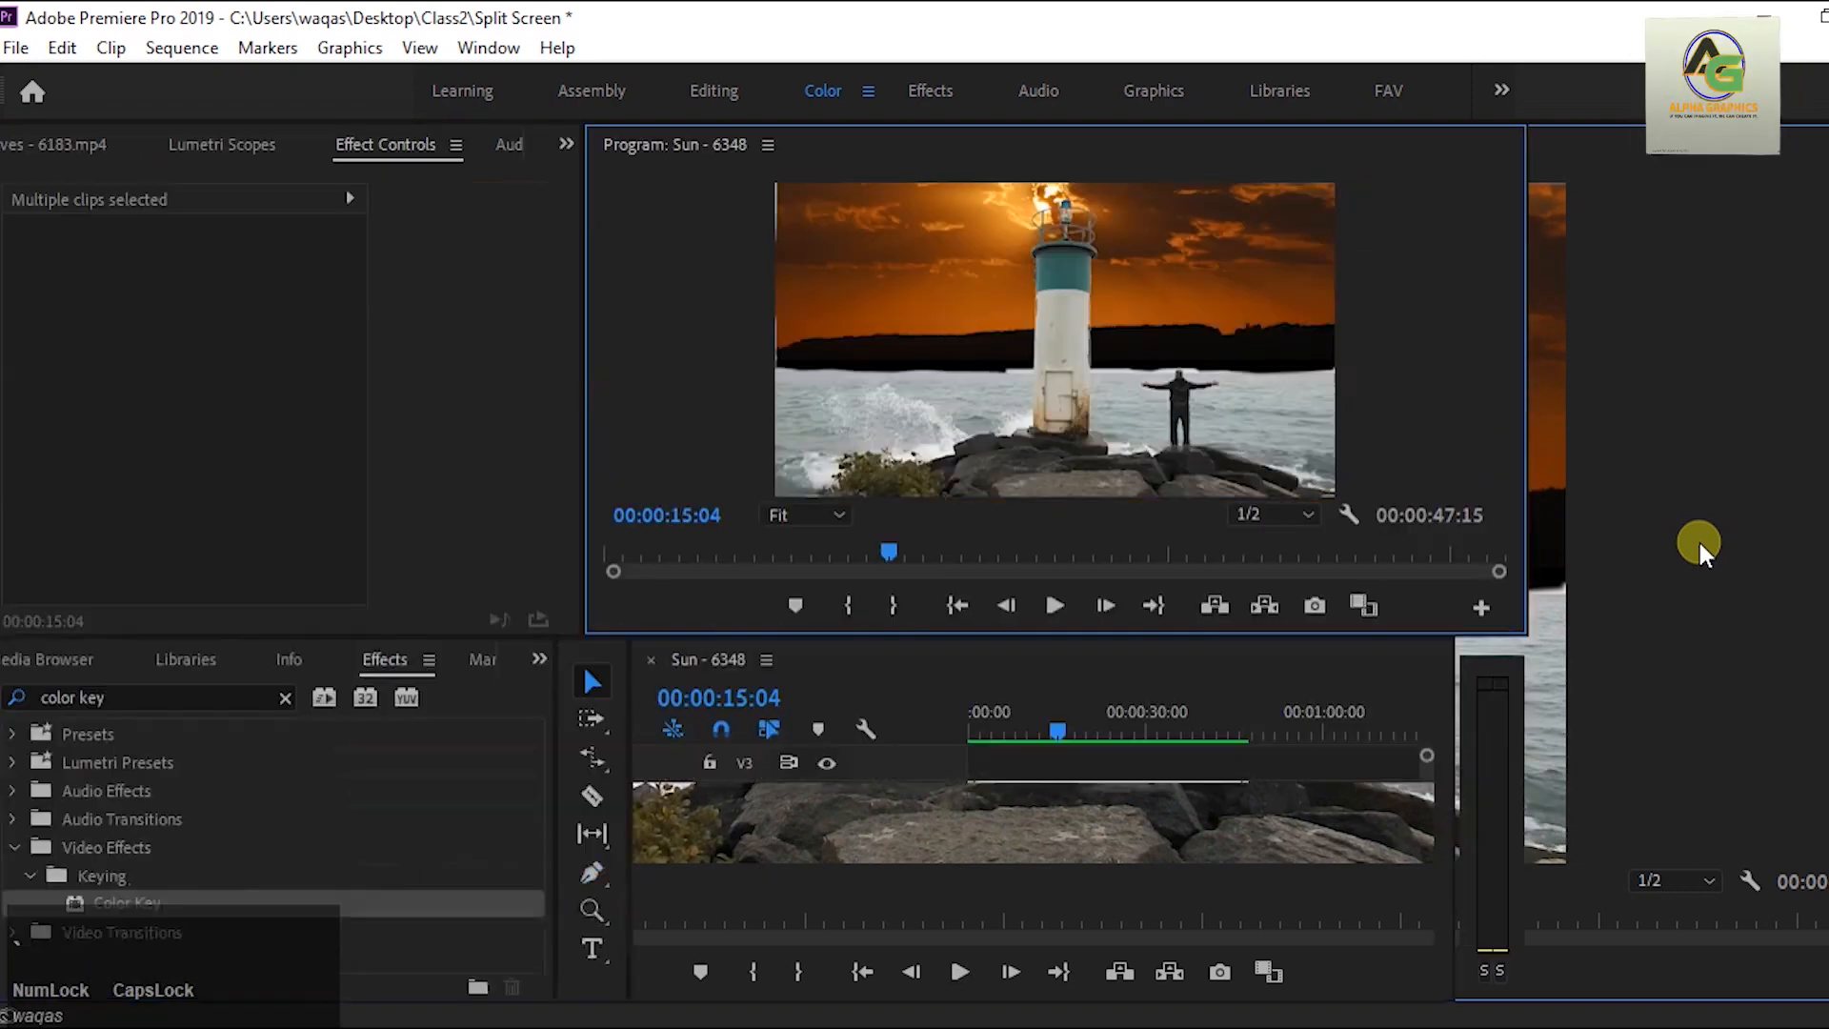
# Warm the Waves clip's Lumetri Temperature toward orange and lower its Contrast very slightly.
pyautogui.click(1170, 800)
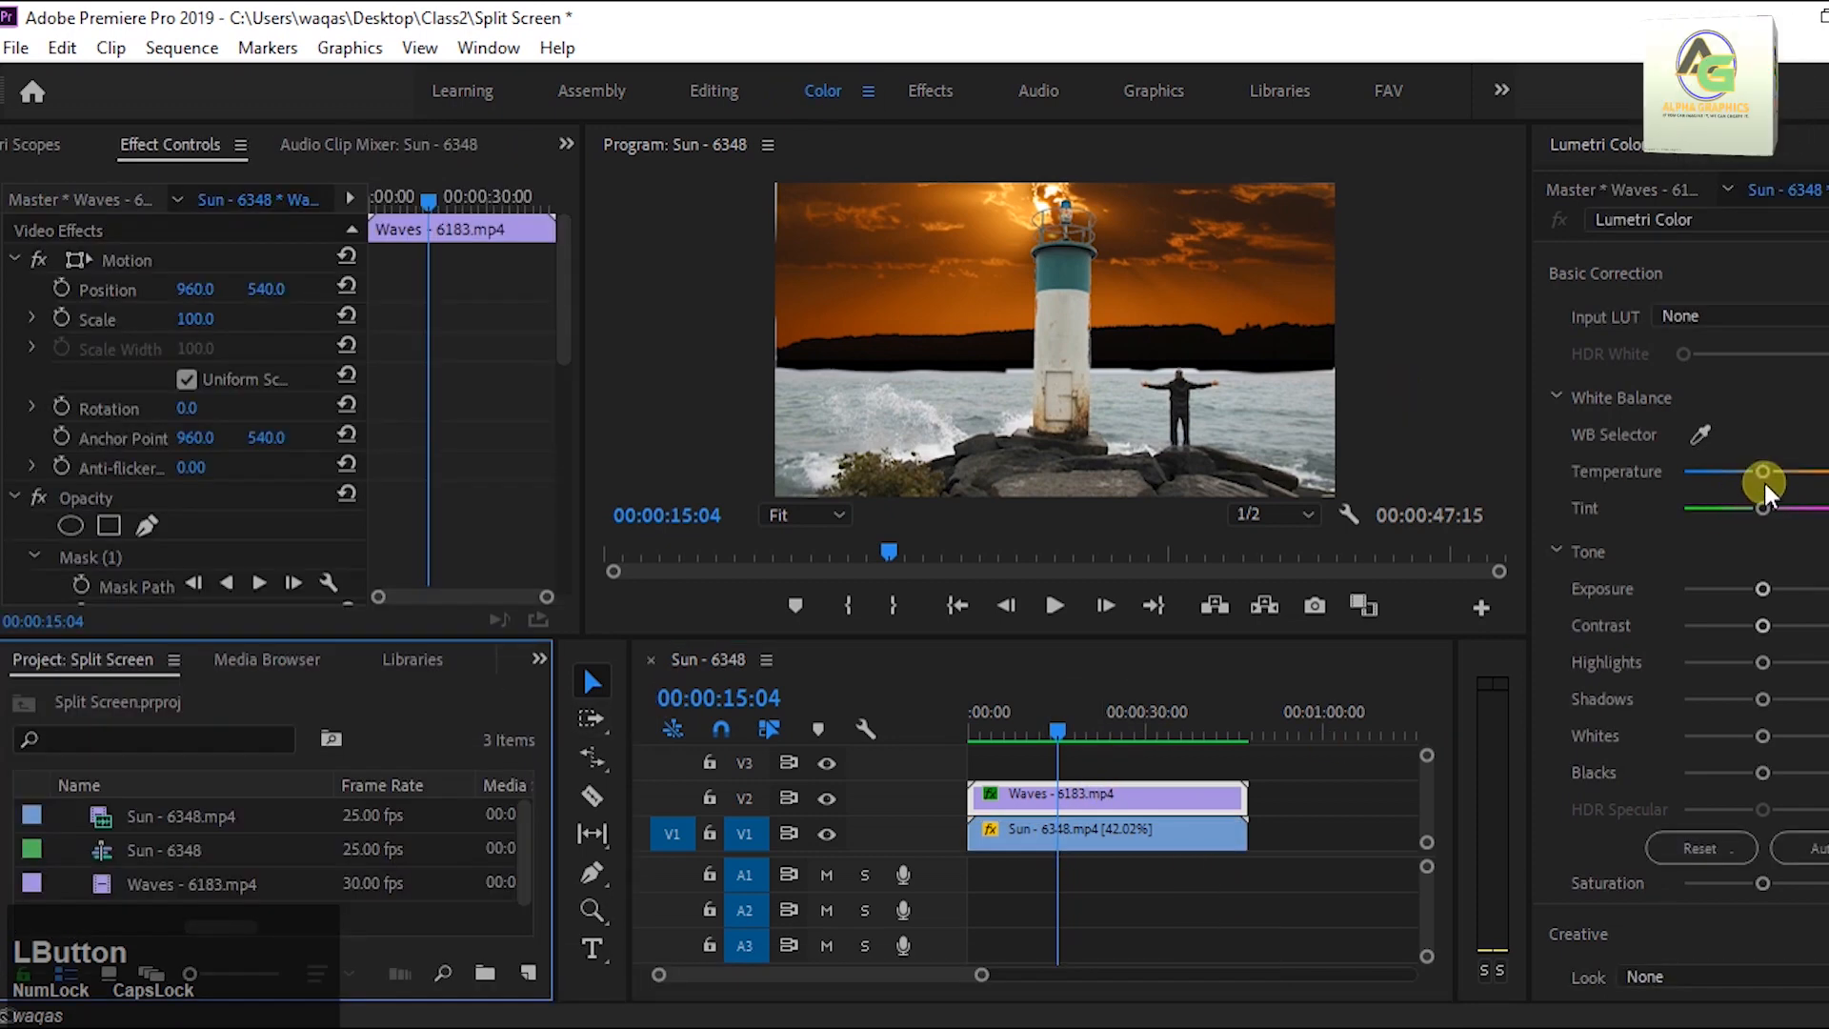
pyautogui.moveTo(1763, 474); pyautogui.dragTo(1805, 480)
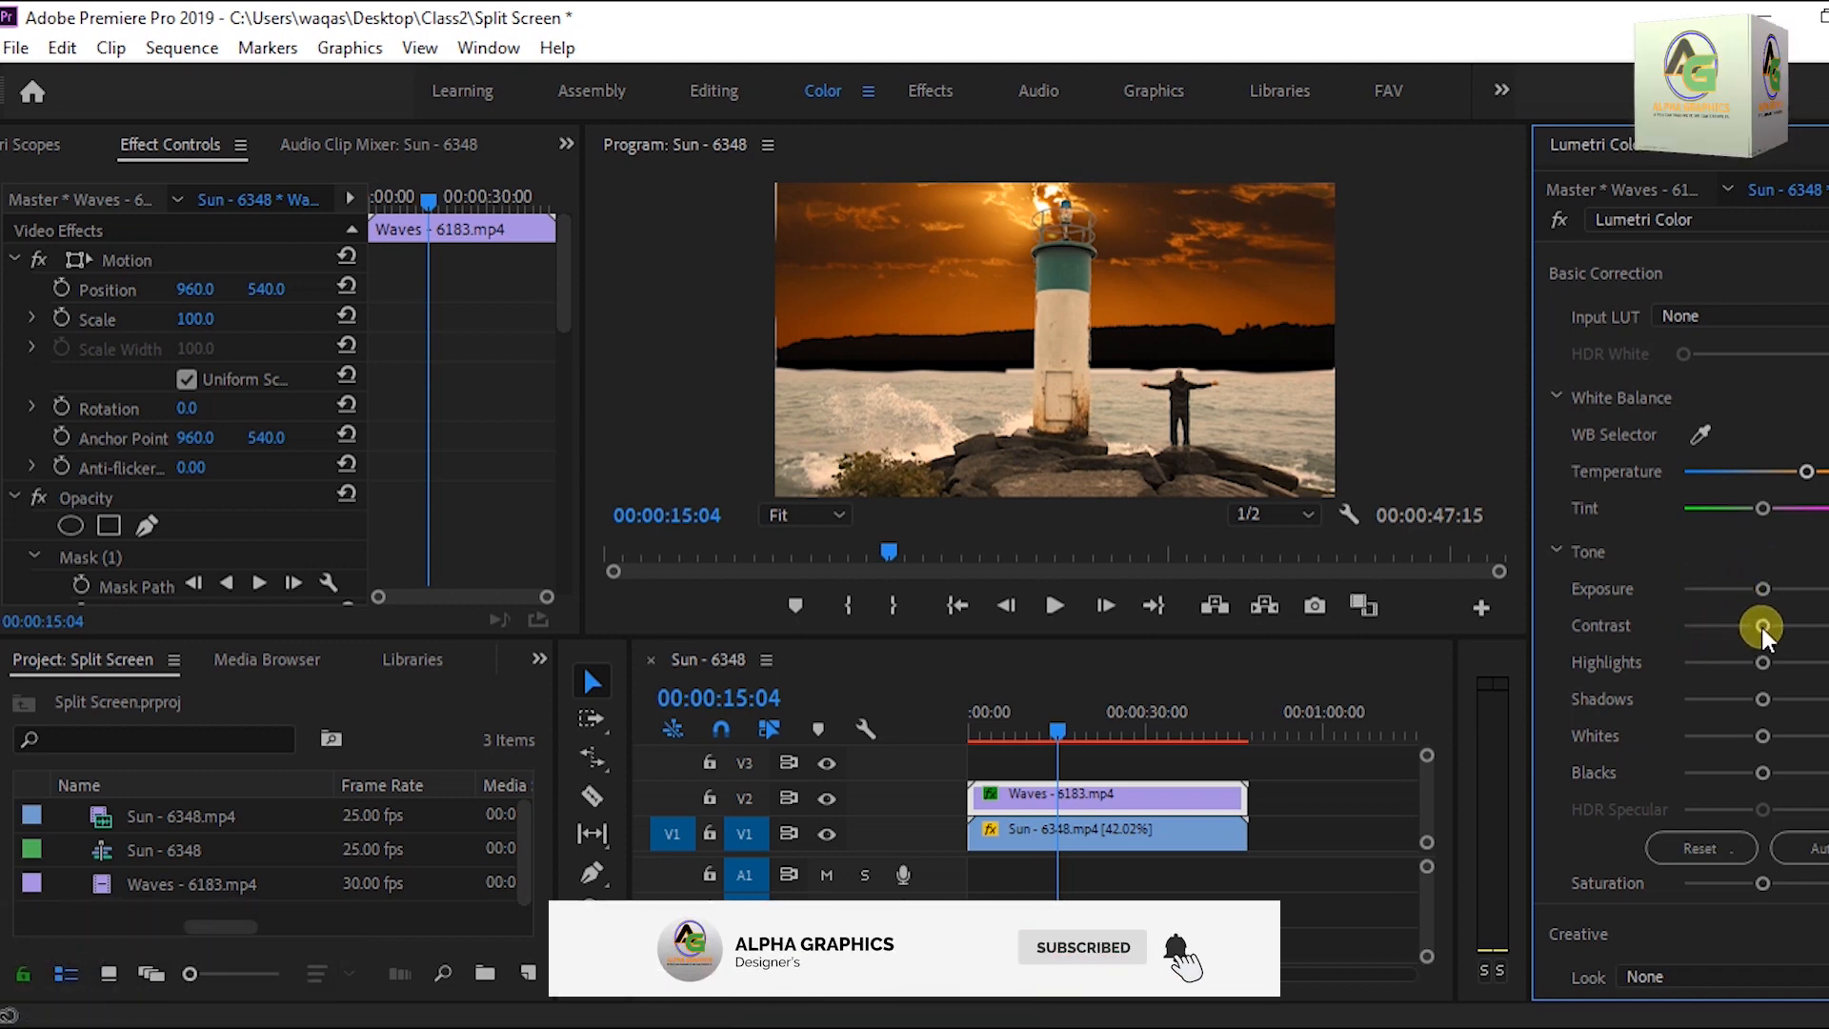
pyautogui.moveTo(1761, 623); pyautogui.dragTo(1763, 627)
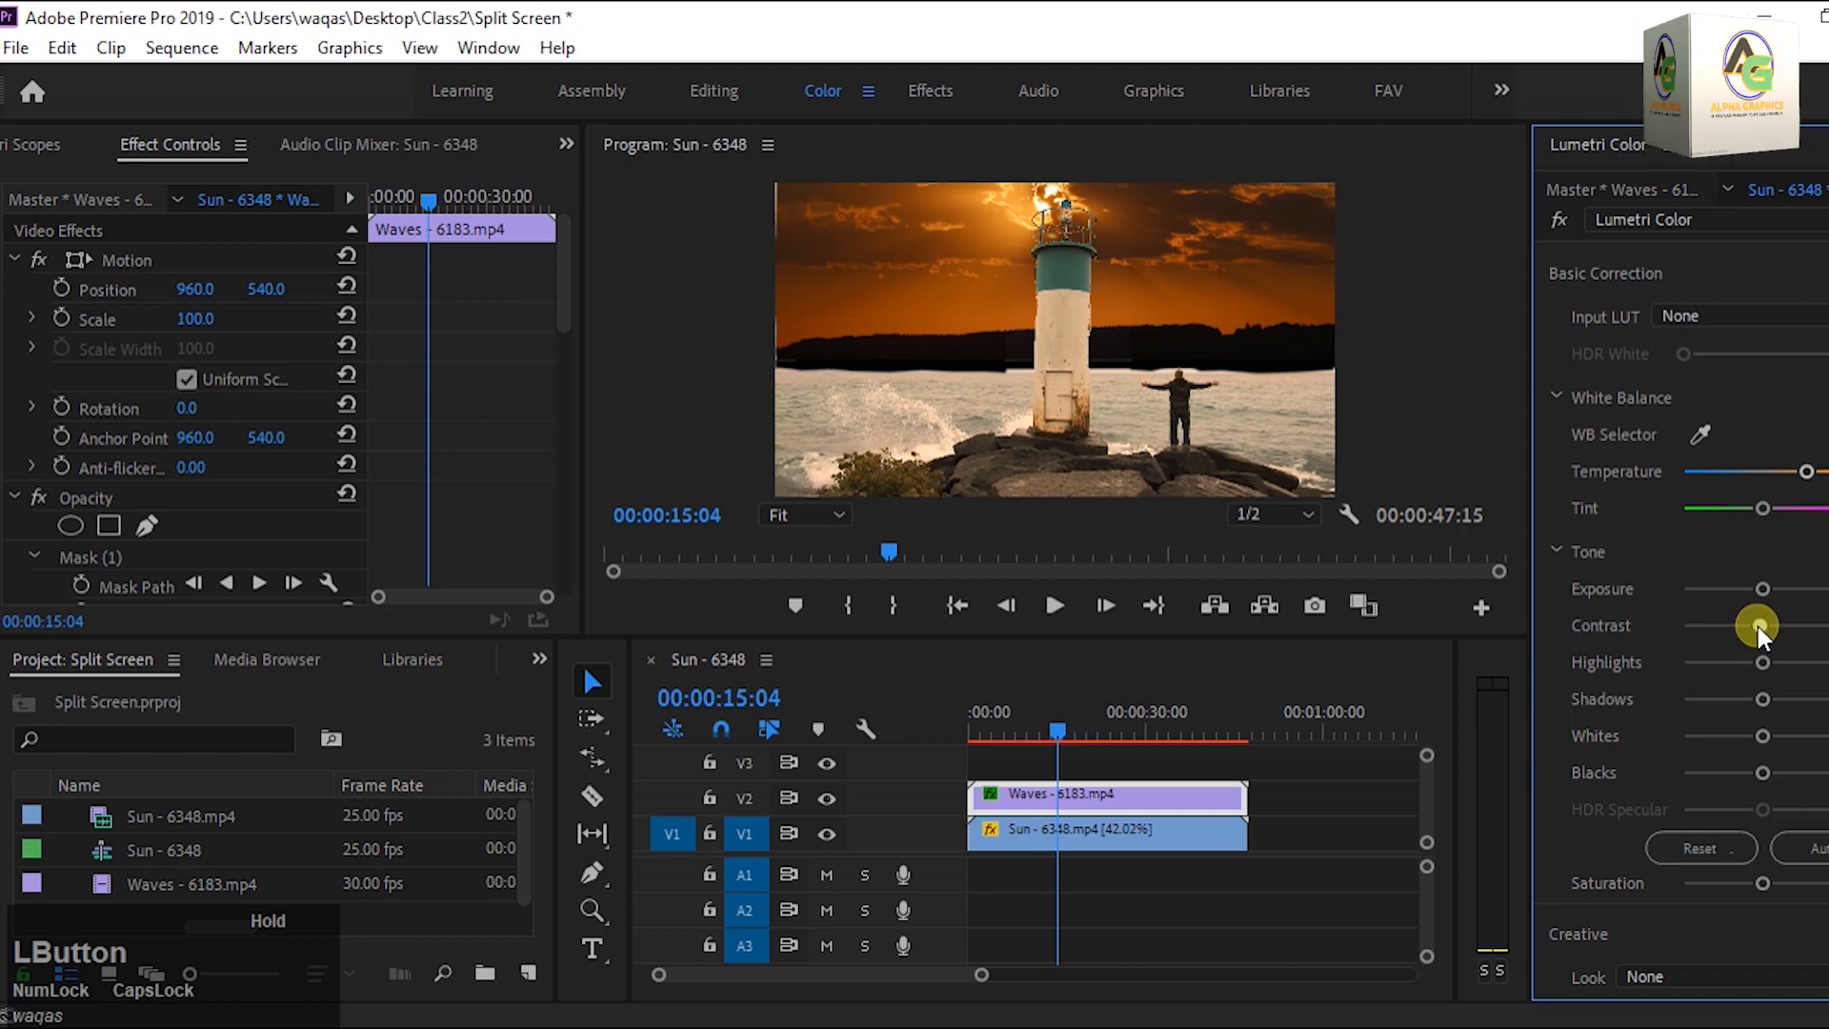
pyautogui.moveTo(1758, 625); pyautogui.dragTo(1758, 626)
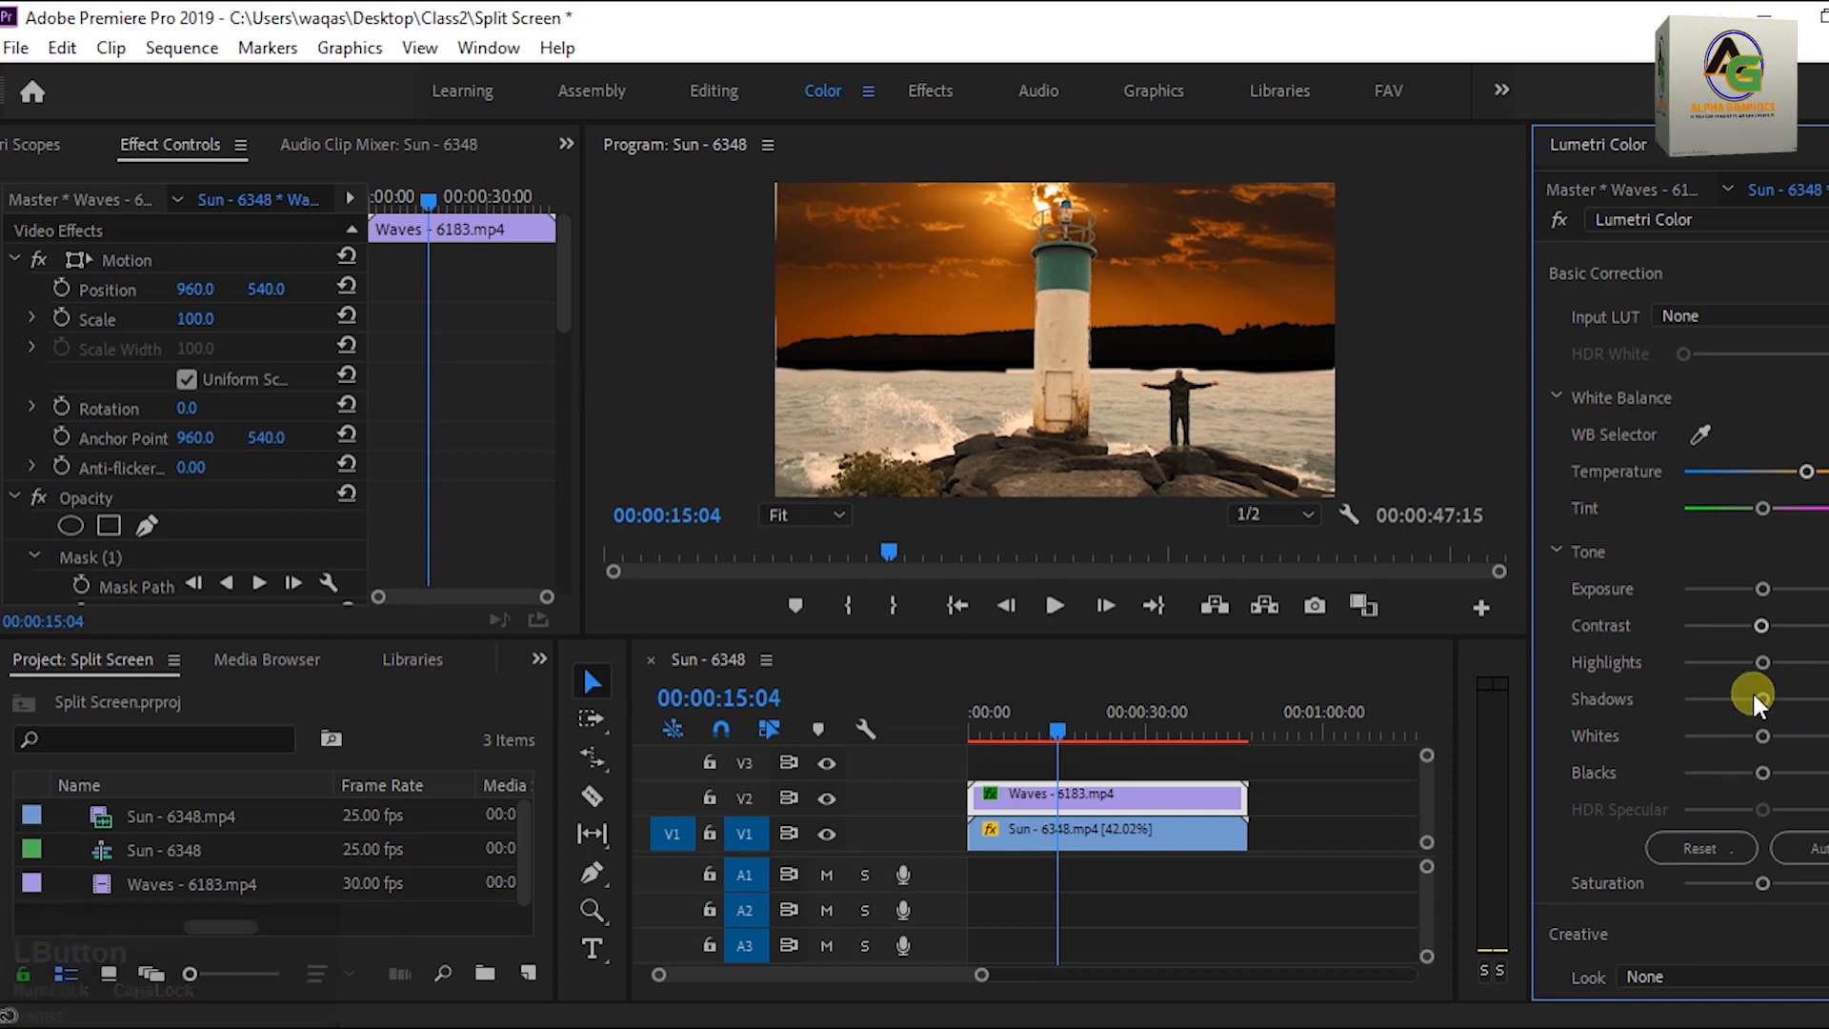
# Raise the Waves clip's Lumetri Highlights, lower Shadows very slightly, raise Saturation slightly, and lower Blacks a little.
pyautogui.moveTo(1762, 665); pyautogui.dragTo(1759, 701)
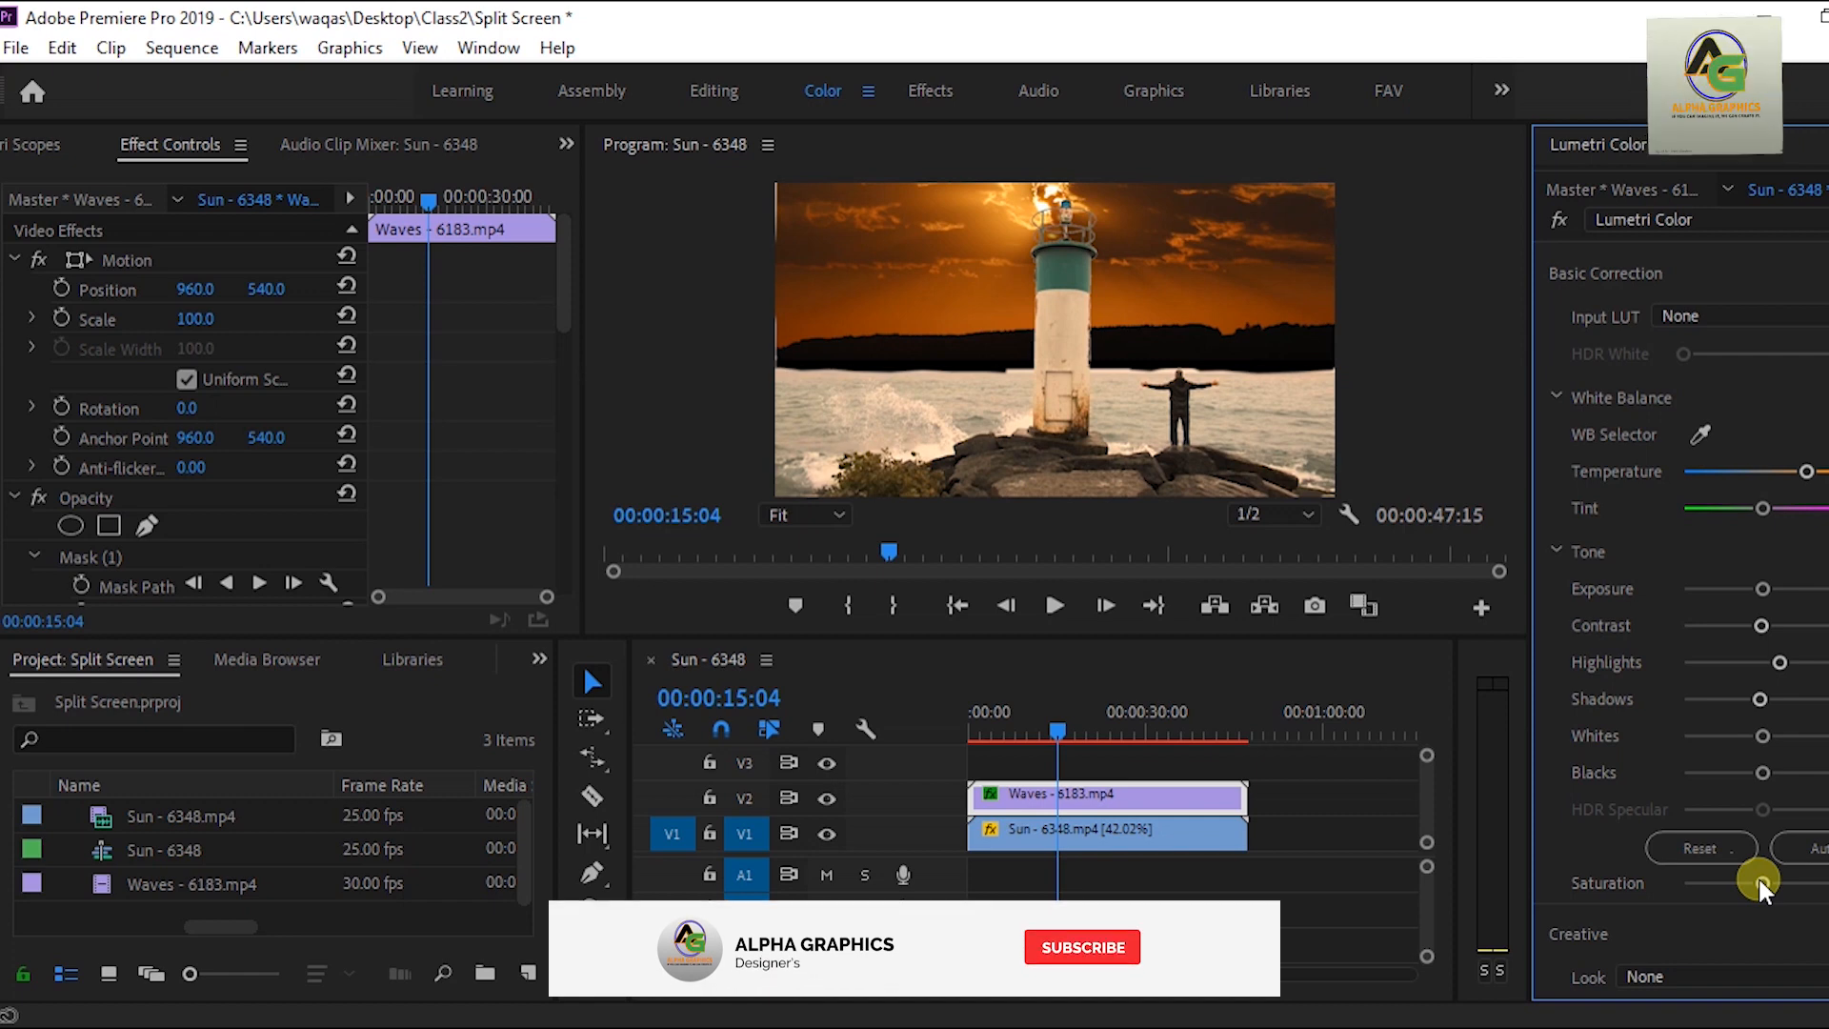
pyautogui.moveTo(1758, 877); pyautogui.dragTo(1762, 881)
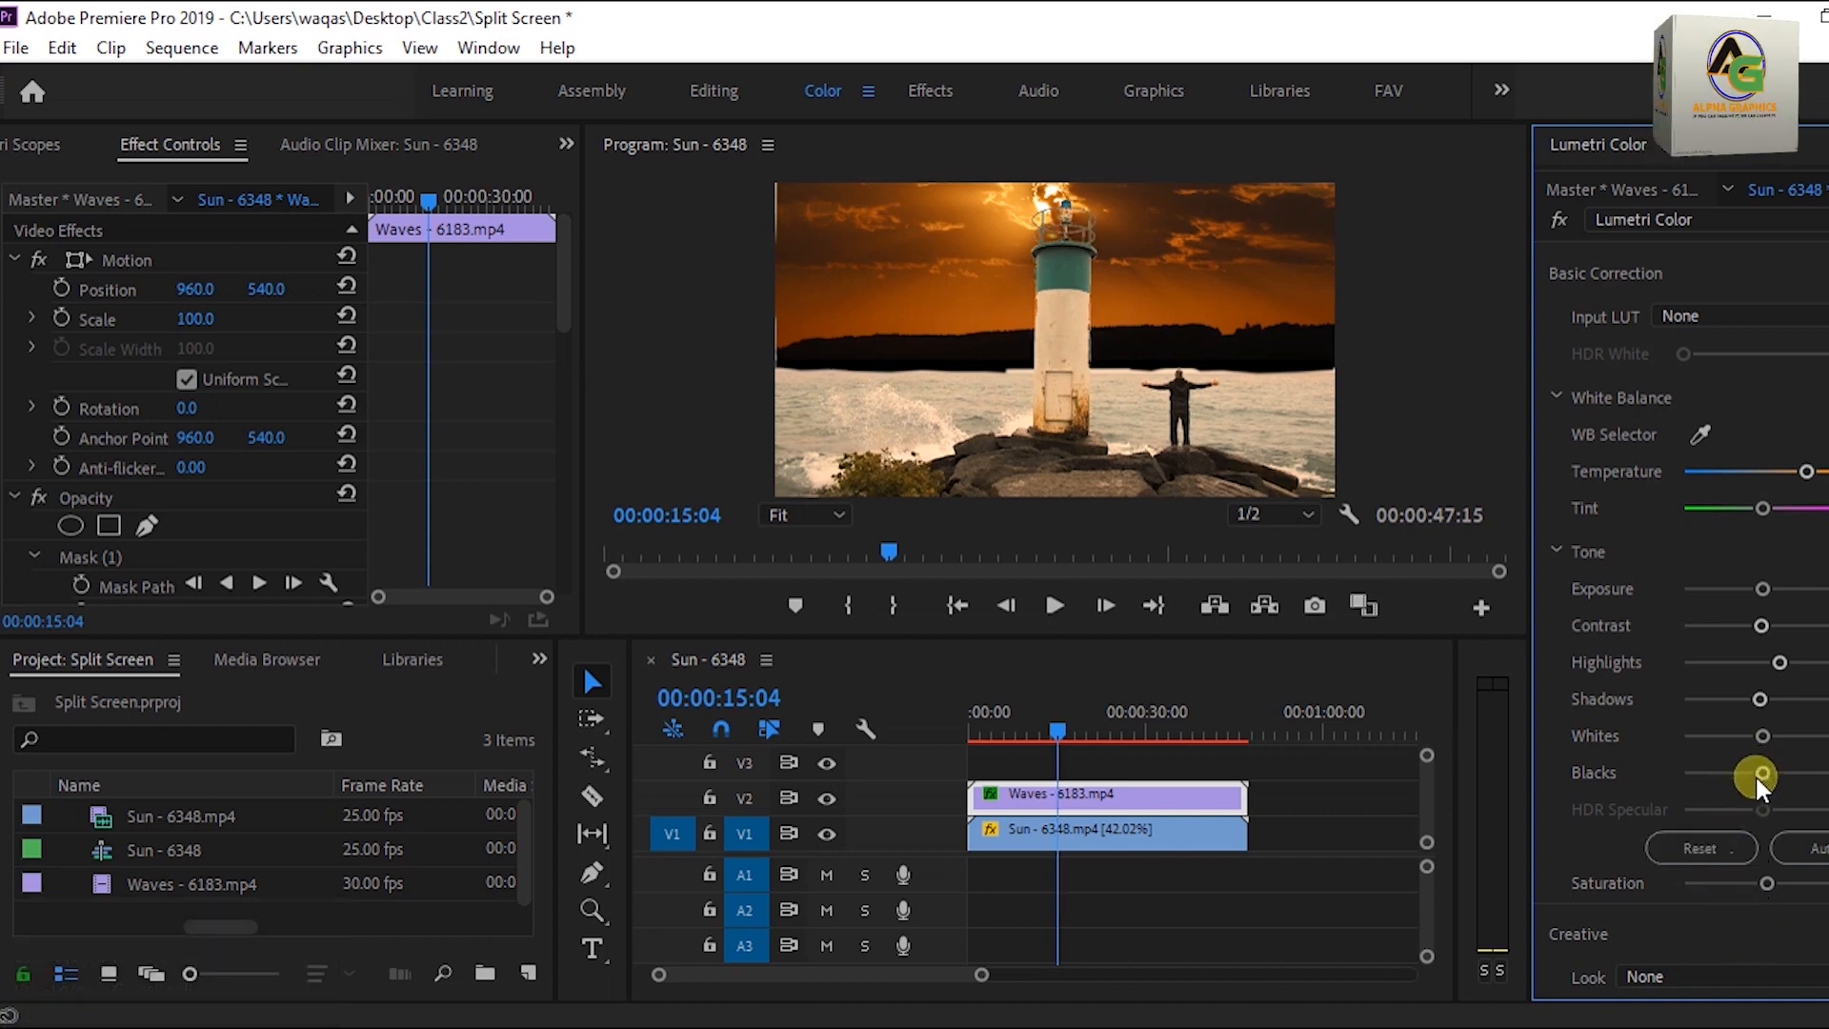
pyautogui.moveTo(1761, 769); pyautogui.dragTo(1763, 772)
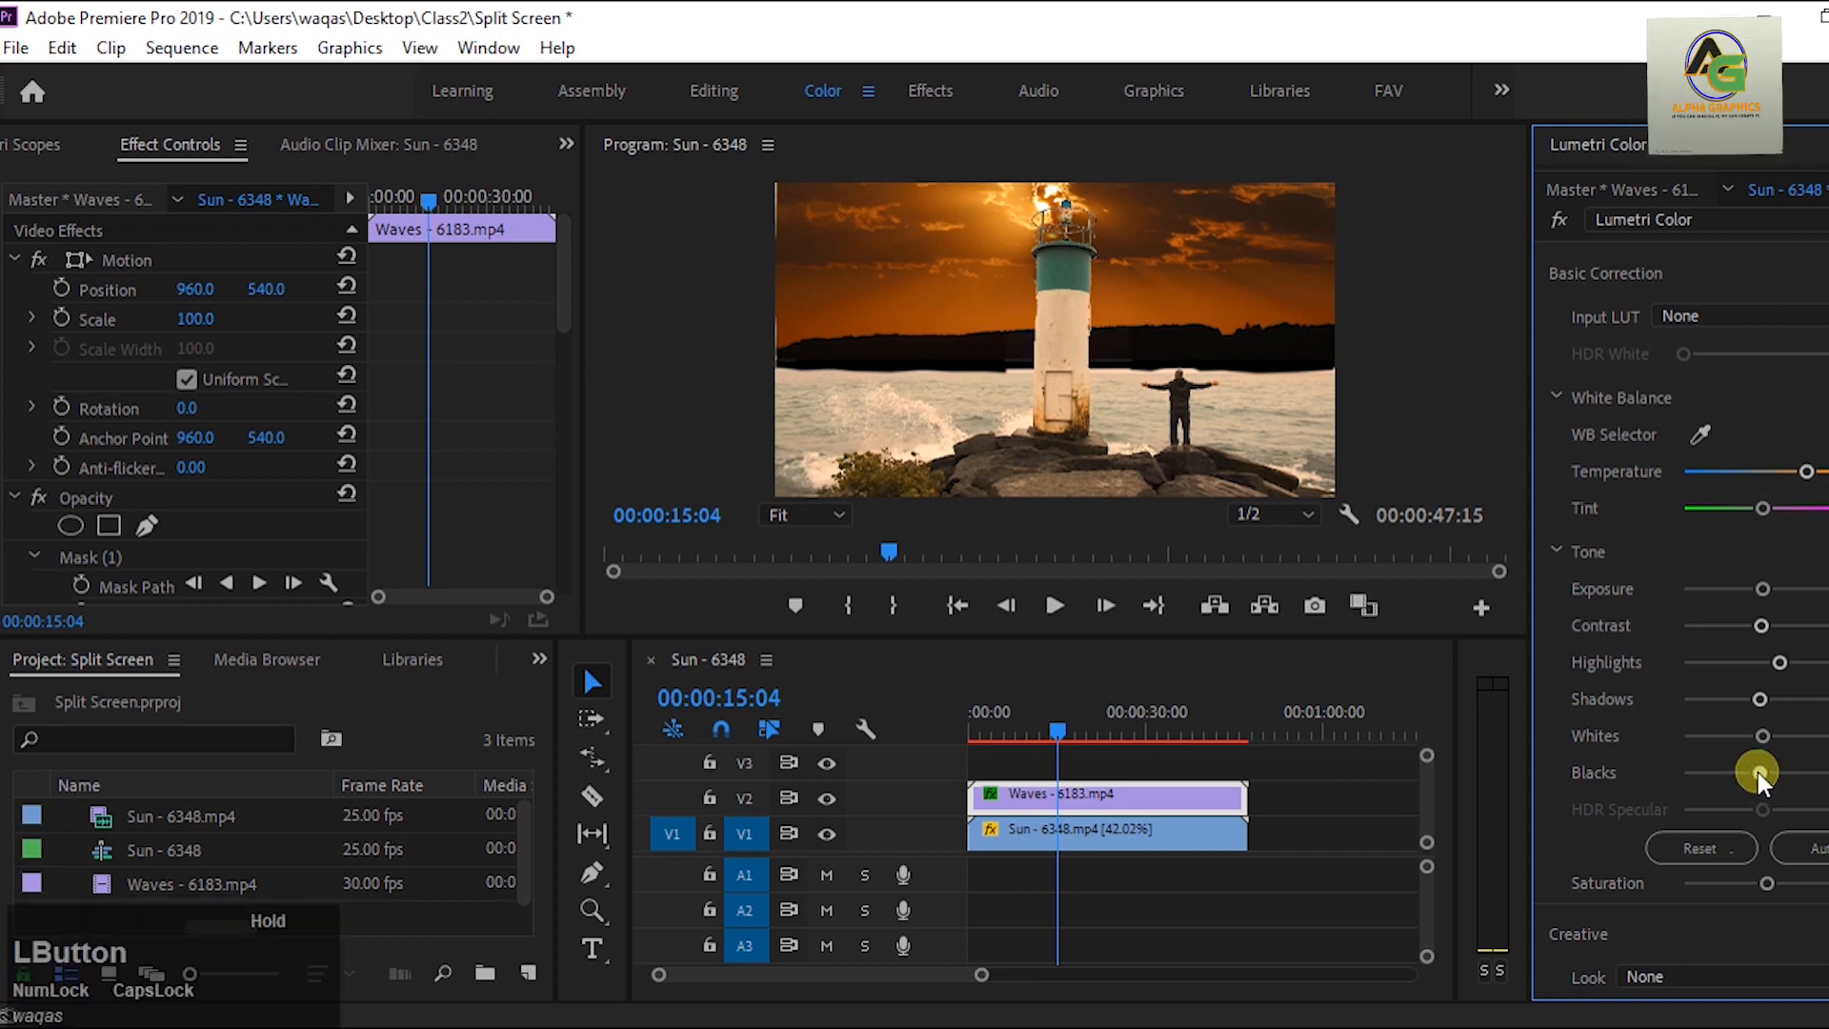
pyautogui.moveTo(1749, 771); pyautogui.dragTo(1750, 771)
# Play the color-corrected composite from 00:00:15:04 to 00:00:17:24 in an enlarged preview and return to the normal workspace layout.
pyautogui.click(717, 358)
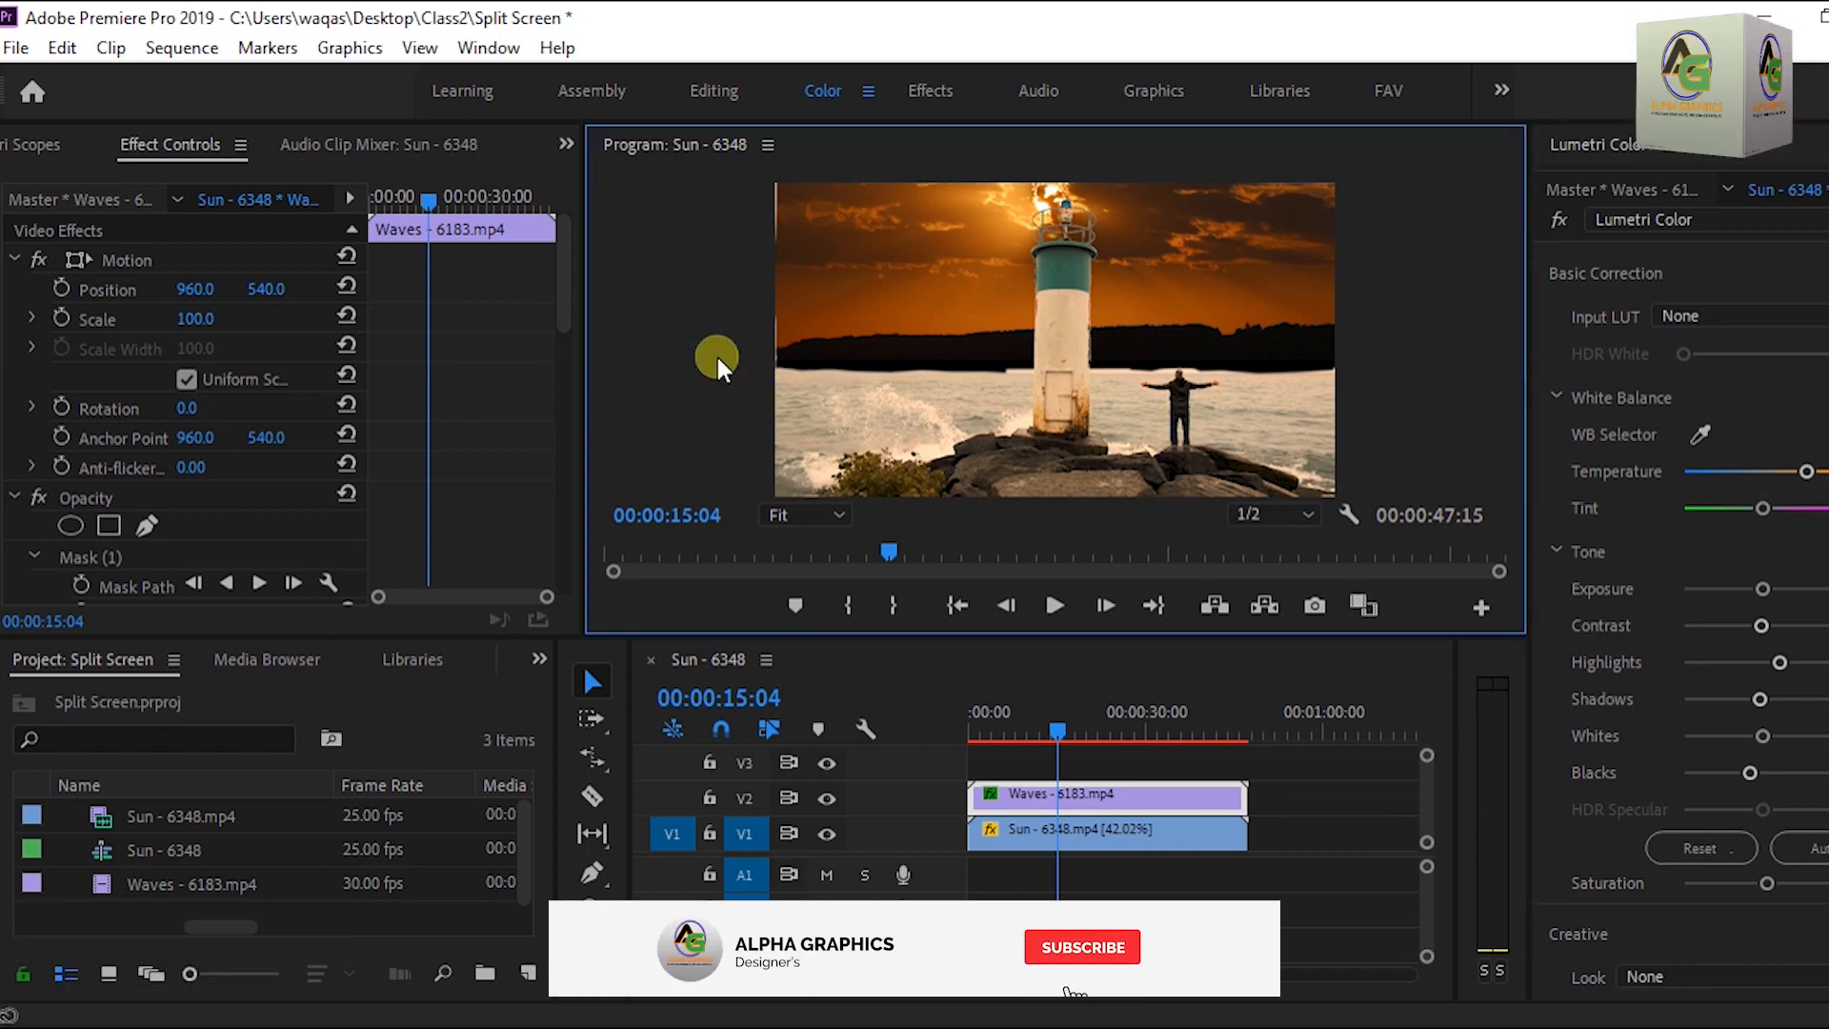
pyautogui.hotkey('ctrl', 's')
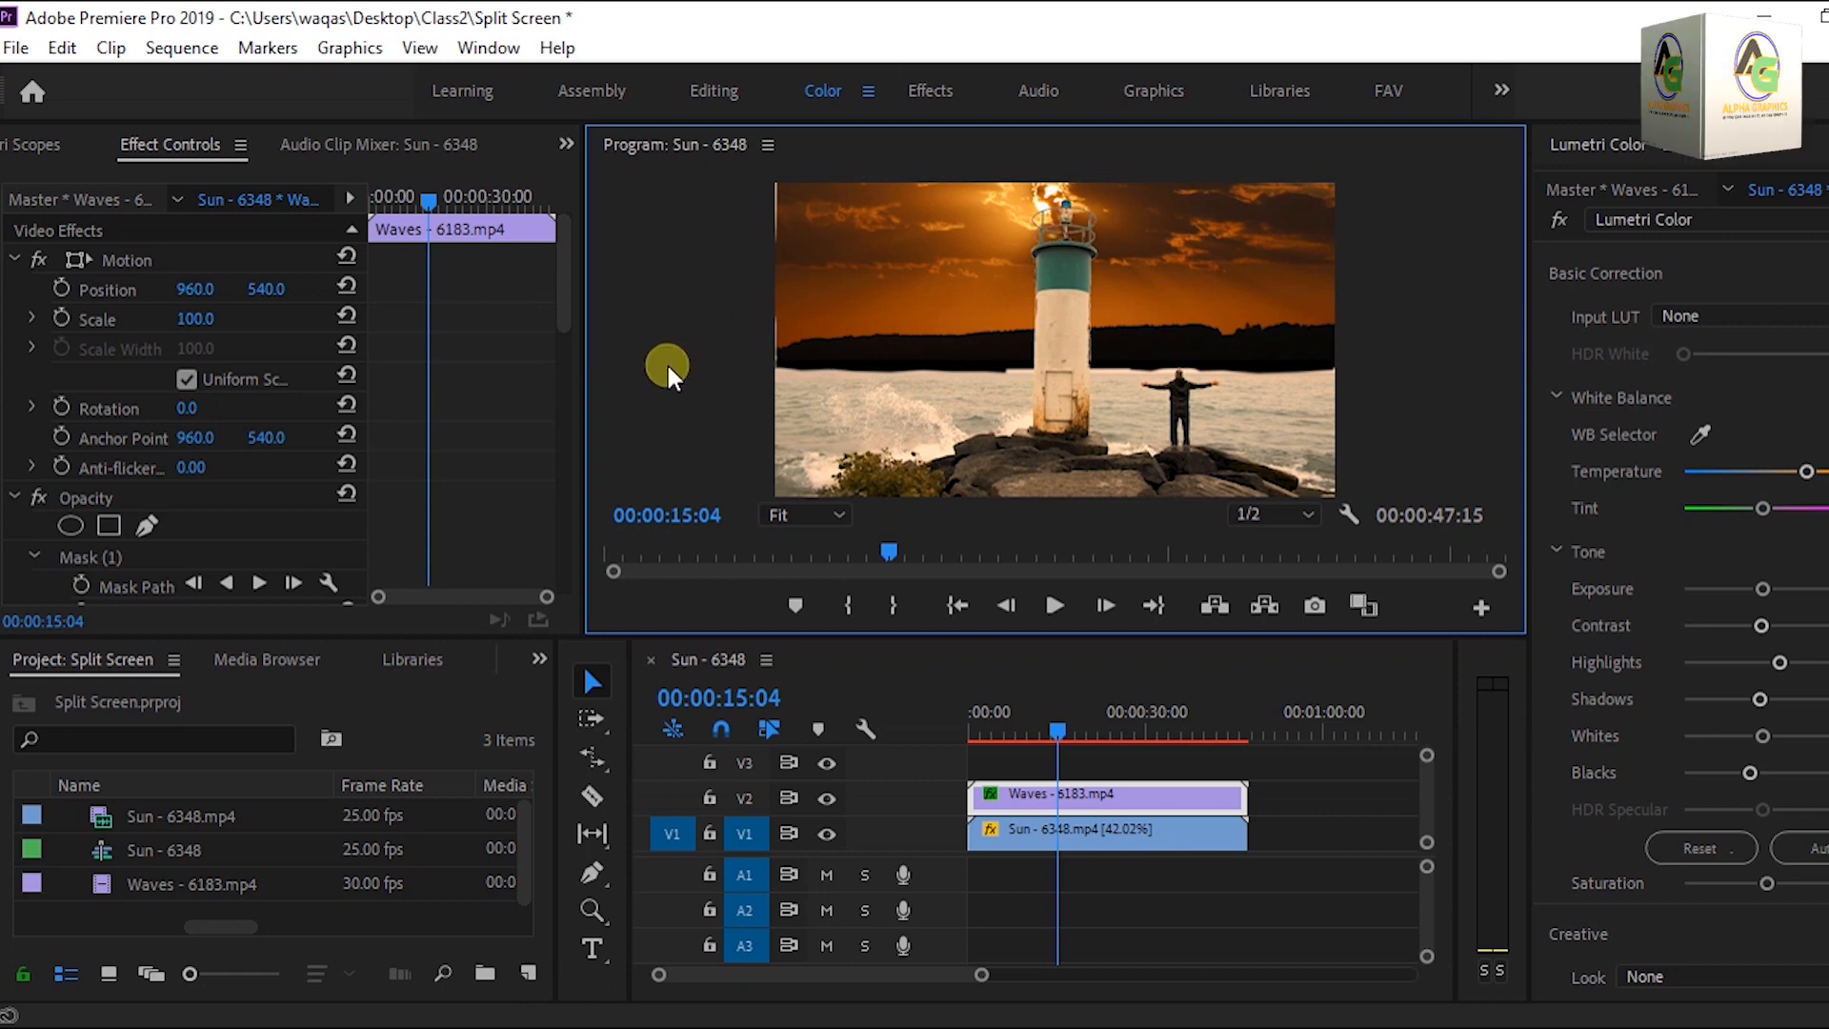
pyautogui.press('`')
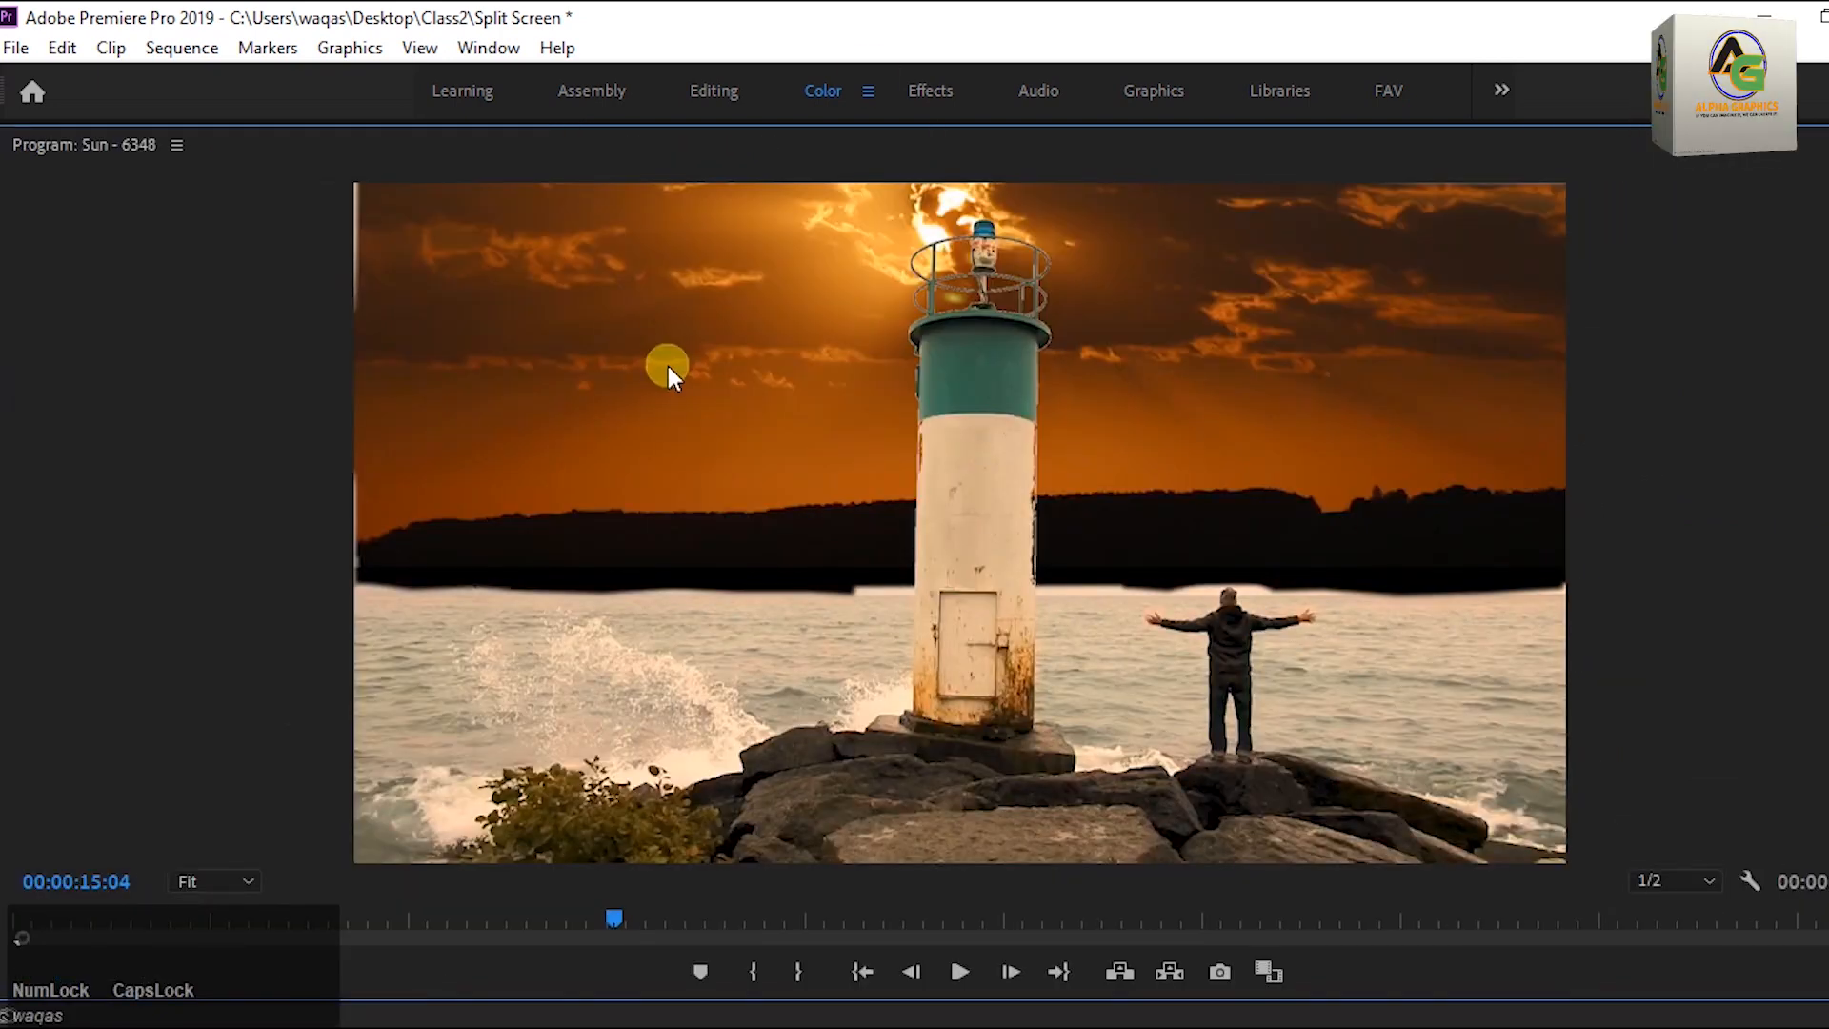
pyautogui.press('space')
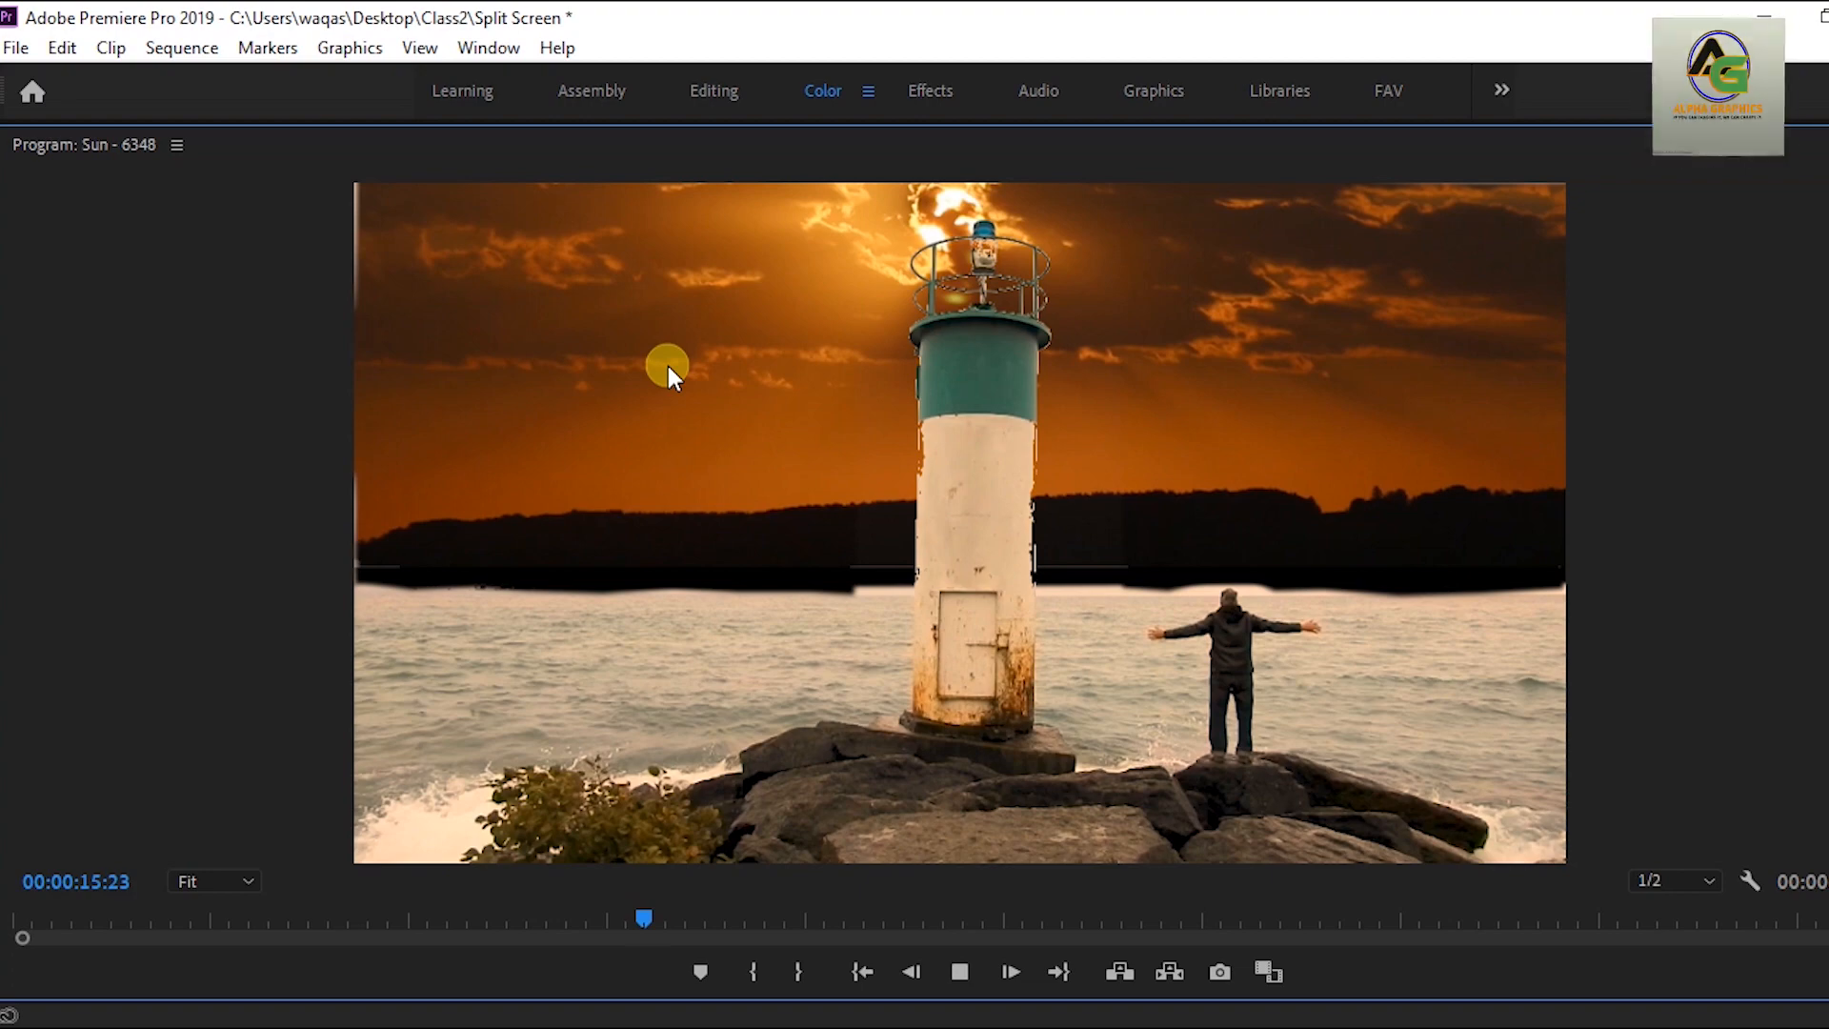
pyautogui.press('space')
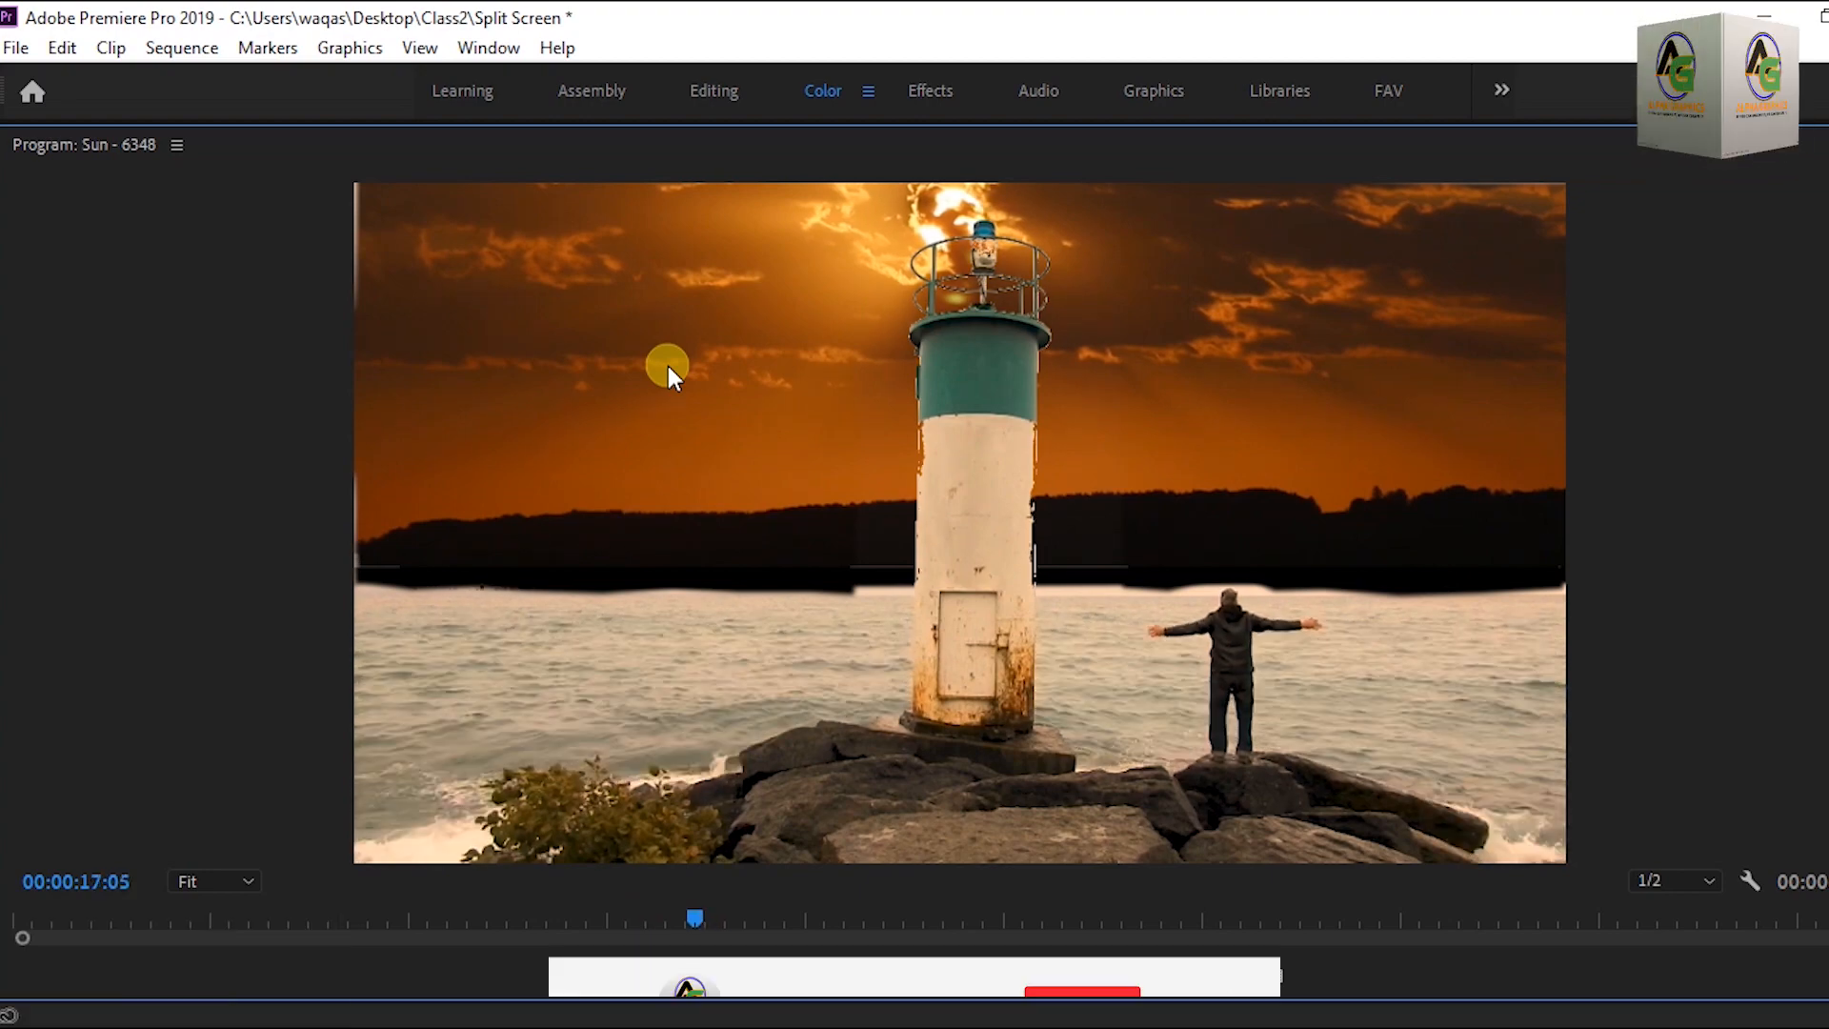
pyautogui.press('space')
pyautogui.press('`')
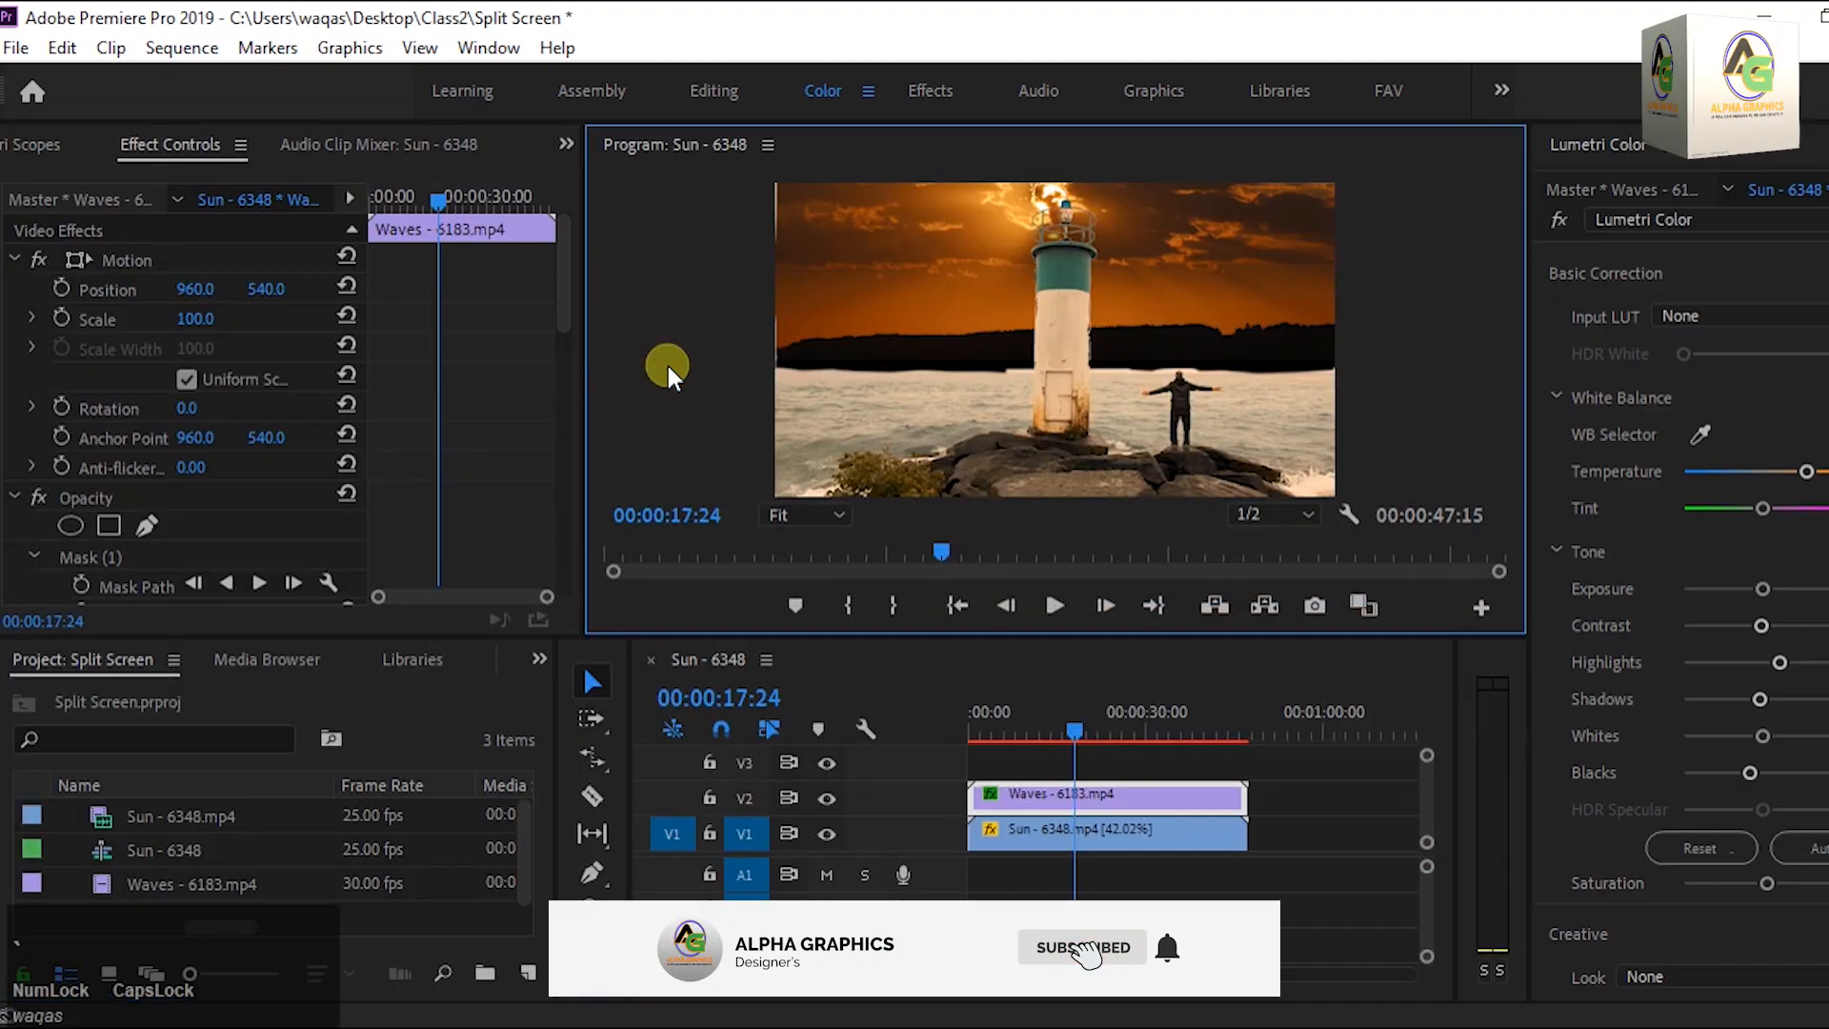